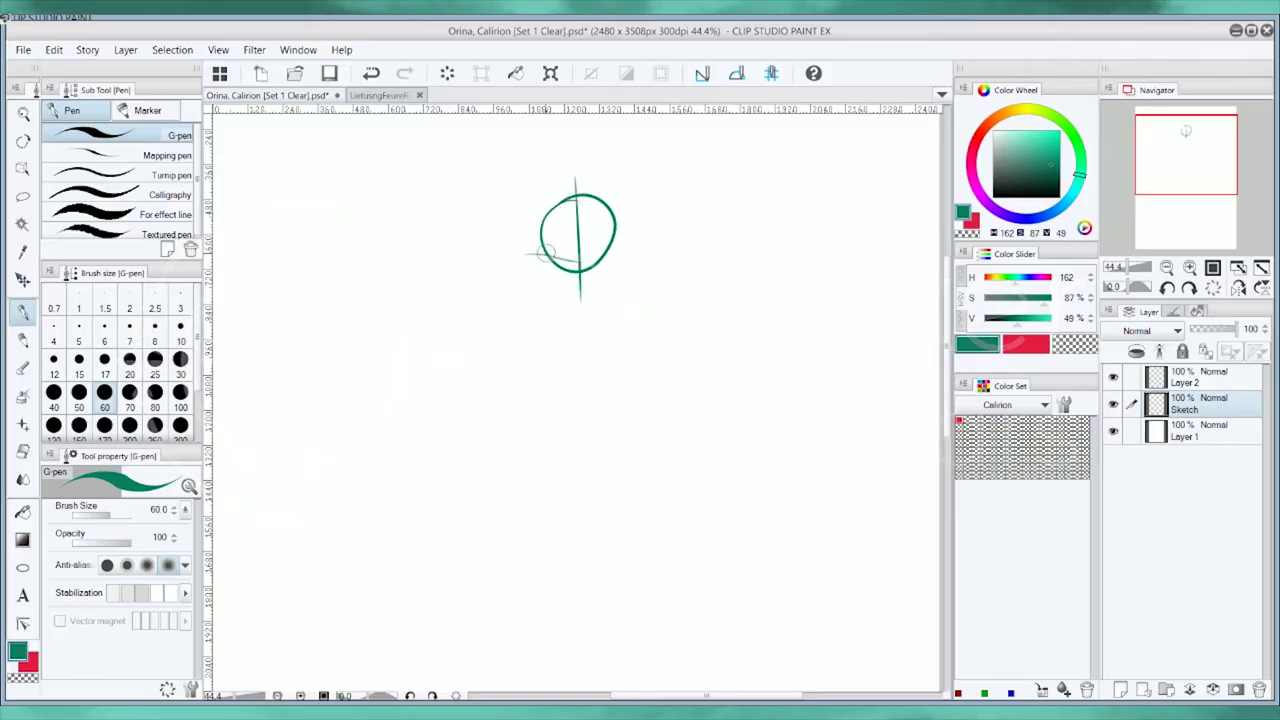
Sketch two head circles and the brow line in green, then flip the canvas horizontally.
drag(628, 240, 531, 263)
scroll(531, 263, up, 2)
drag(706, 292, 727, 426)
key(ctrl+z)
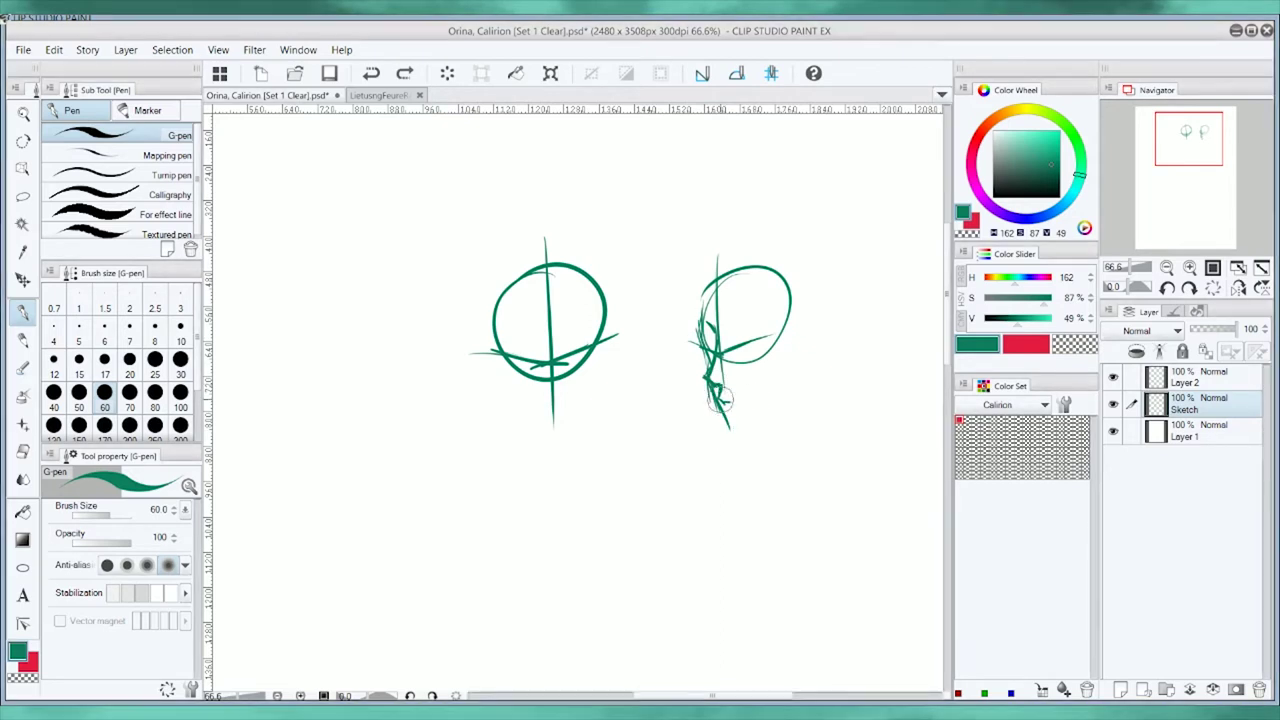
drag(732, 272, 742, 338)
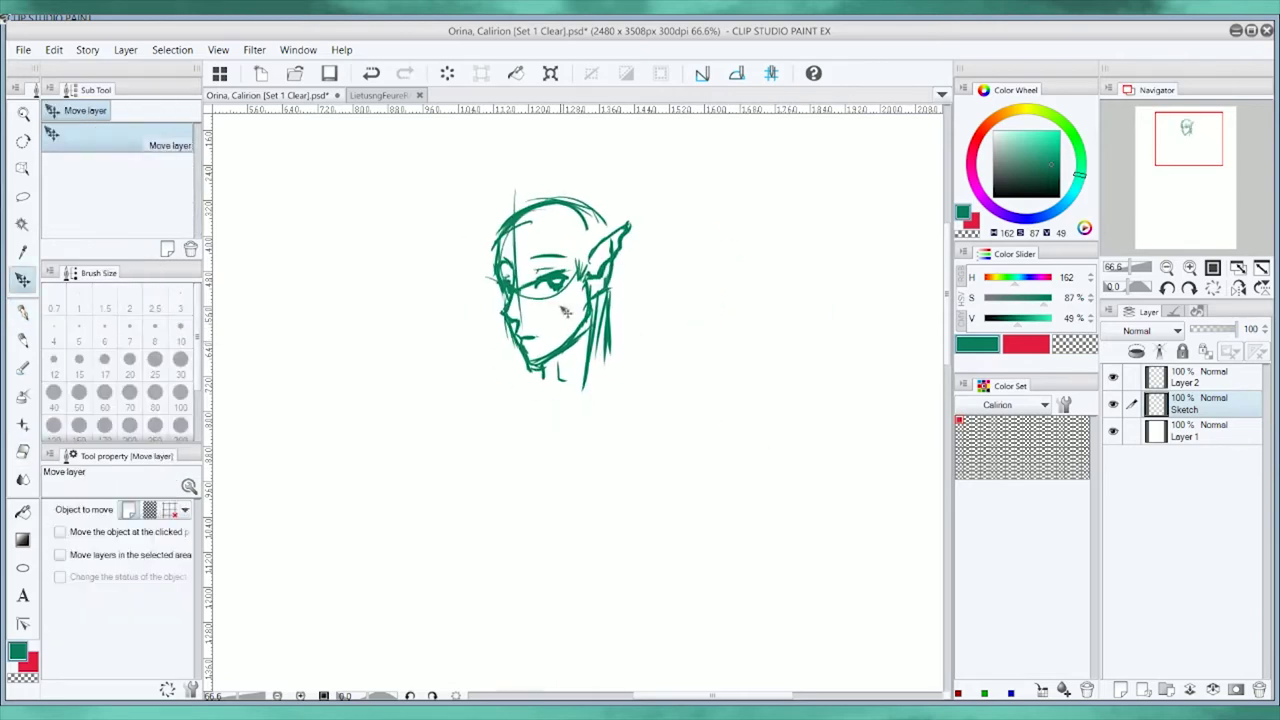
key(p)
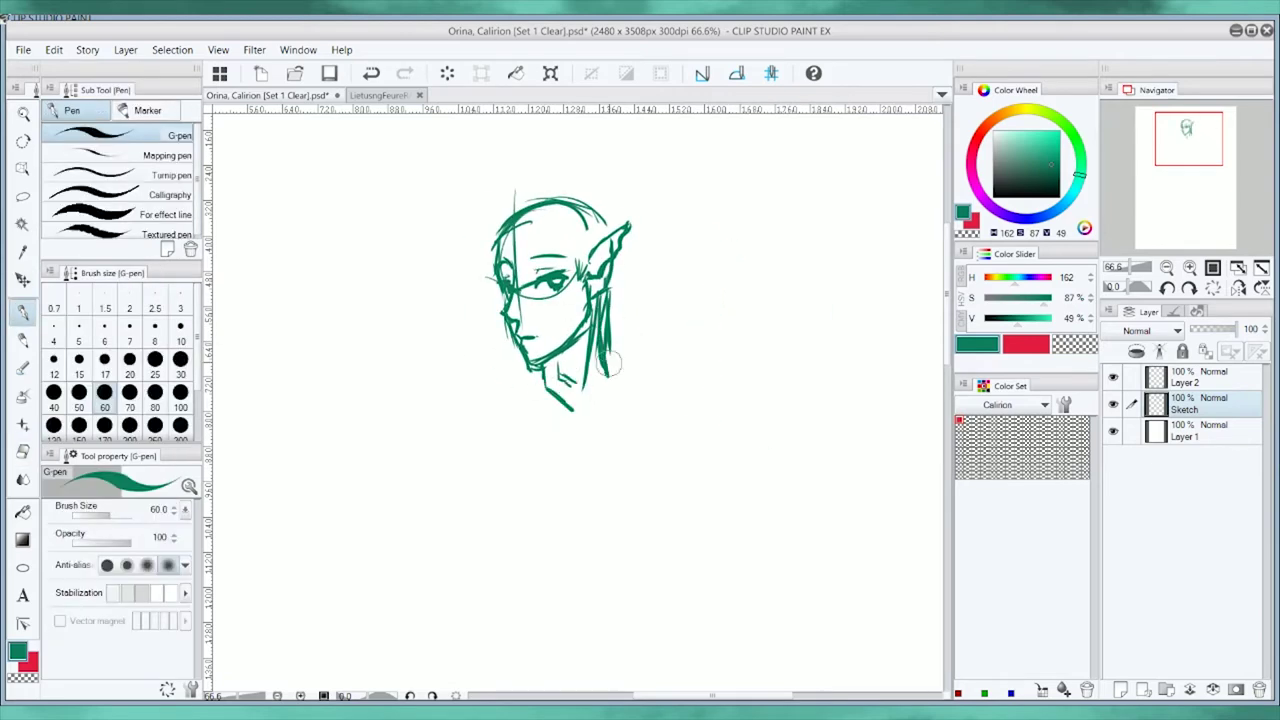
drag(524, 284, 566, 283)
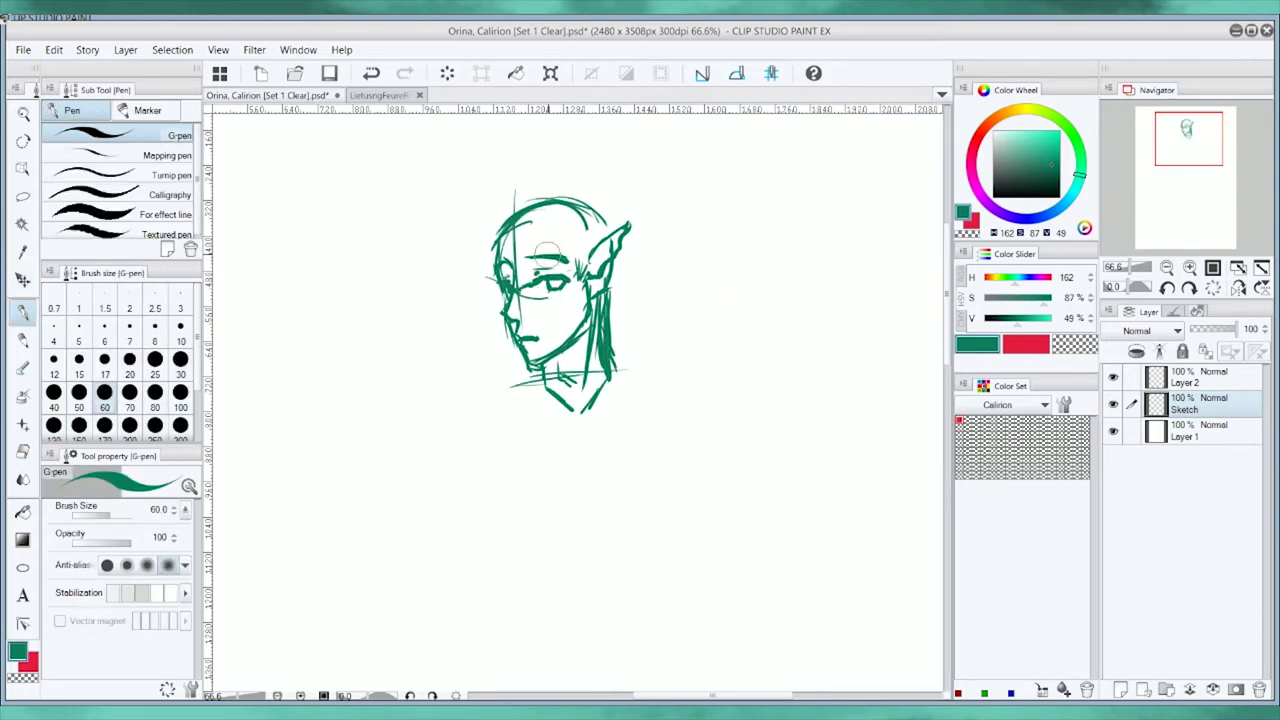
key(ctrl+shift+h)
key(Return)
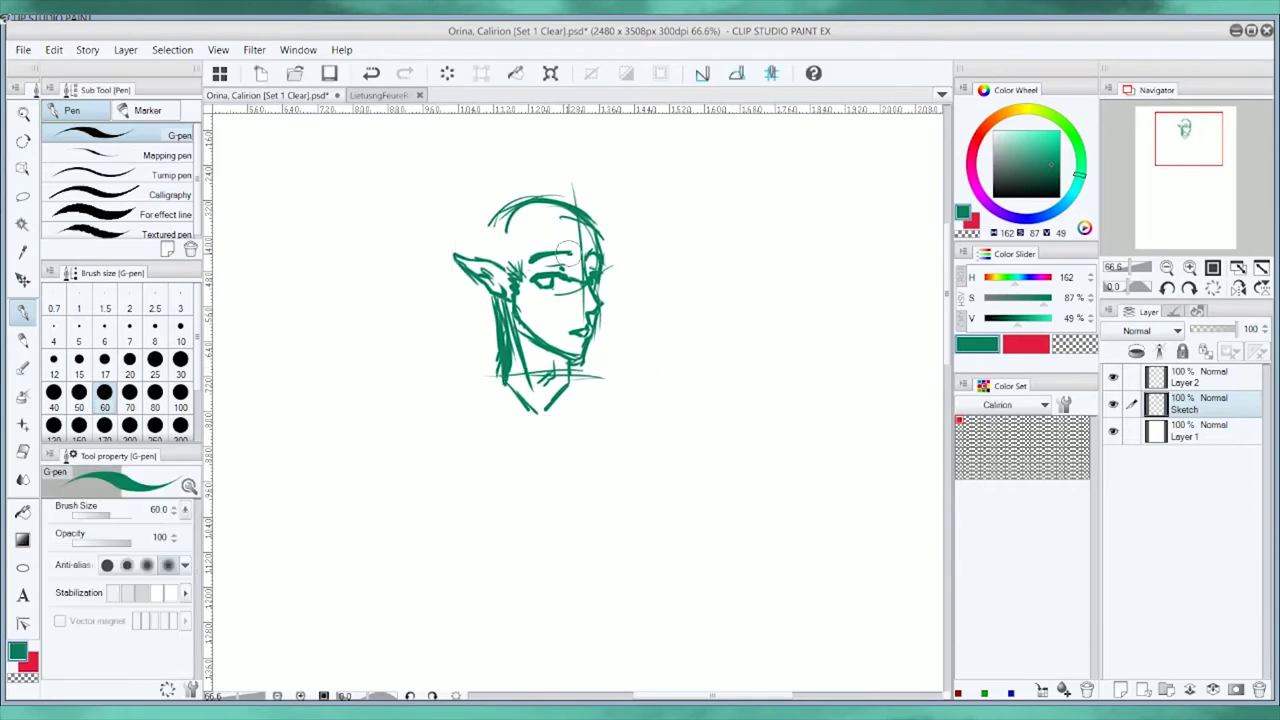
Block in the shoulder, centre and hip lines, the hair and the boxy chest outline.
drag(470, 383, 644, 373)
drag(535, 392, 545, 542)
drag(481, 514, 620, 508)
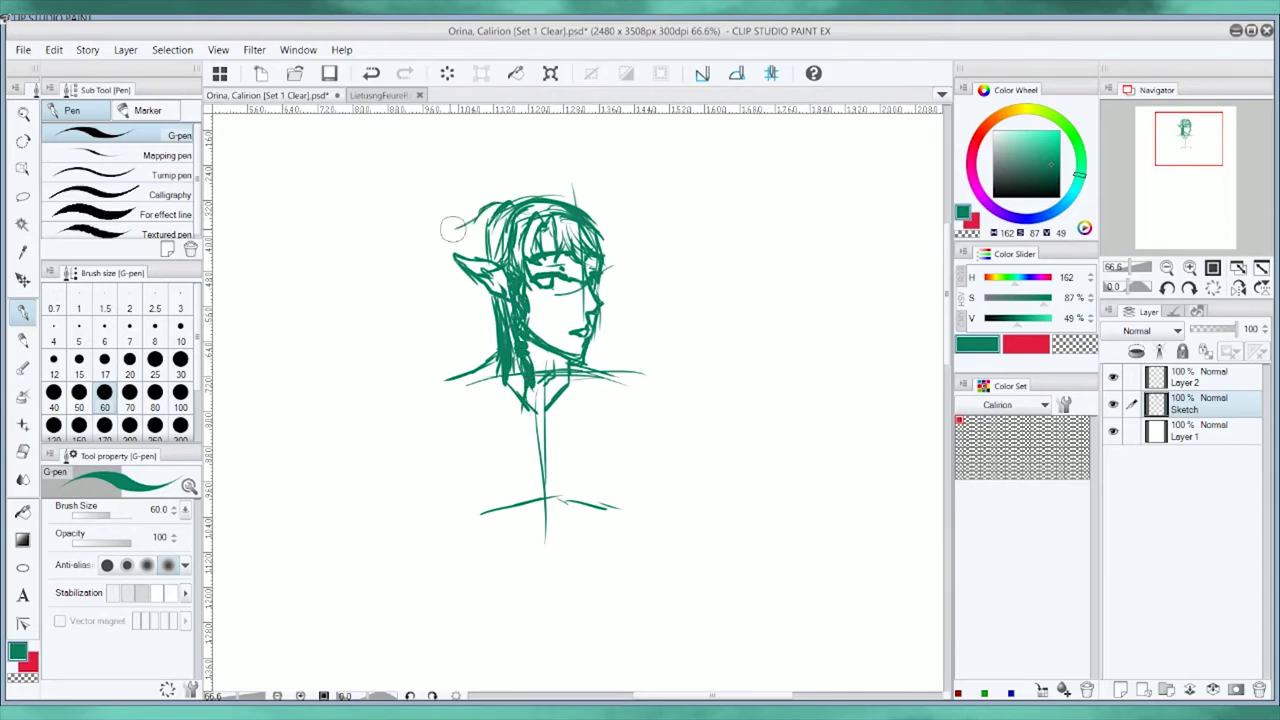
mouse_move(599, 208)
mouse_down()
mouse_move(468, 225)
mouse_move(463, 293)
mouse_up()
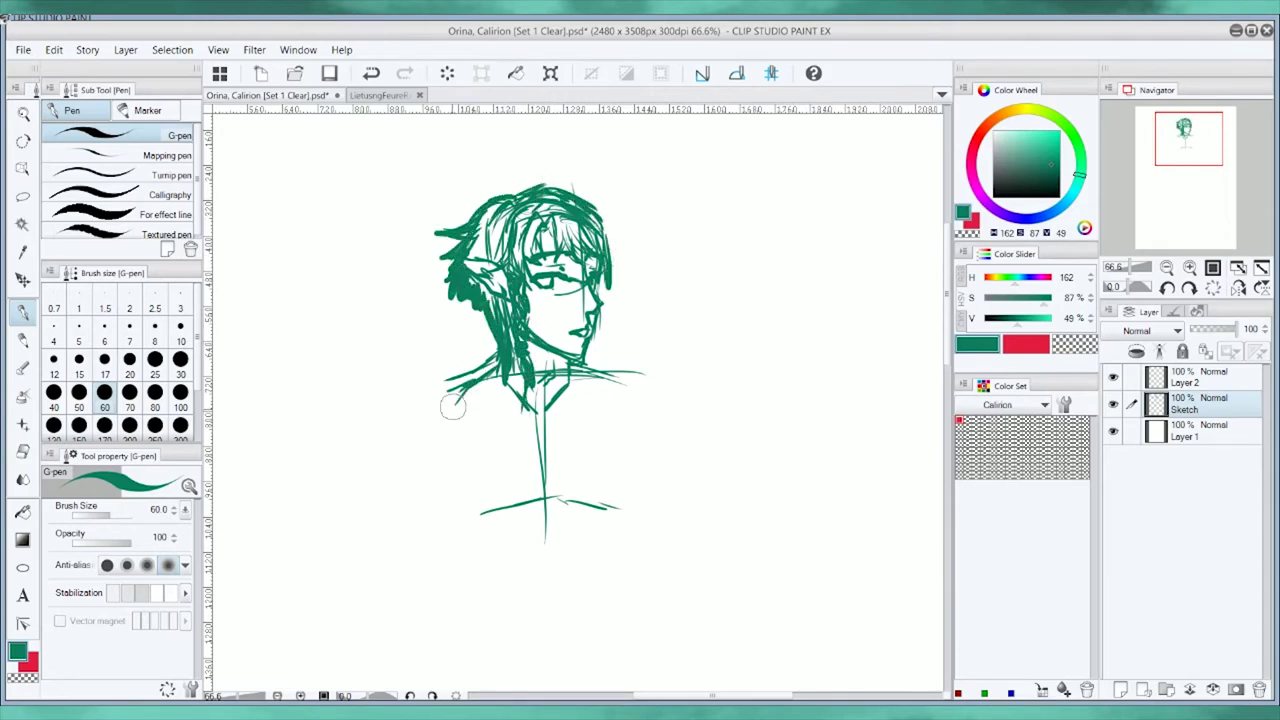
mouse_move(452, 406)
mouse_down()
mouse_move(632, 392)
mouse_move(468, 518)
mouse_up()
drag(620, 378, 648, 510)
drag(470, 515, 648, 505)
mouse_move(440, 405)
mouse_down()
mouse_move(466, 495)
mouse_move(545, 398)
mouse_up()
Erase stray marks on the face and rough in the lower torso.
key(e)
drag(548, 275, 590, 305)
key(p)
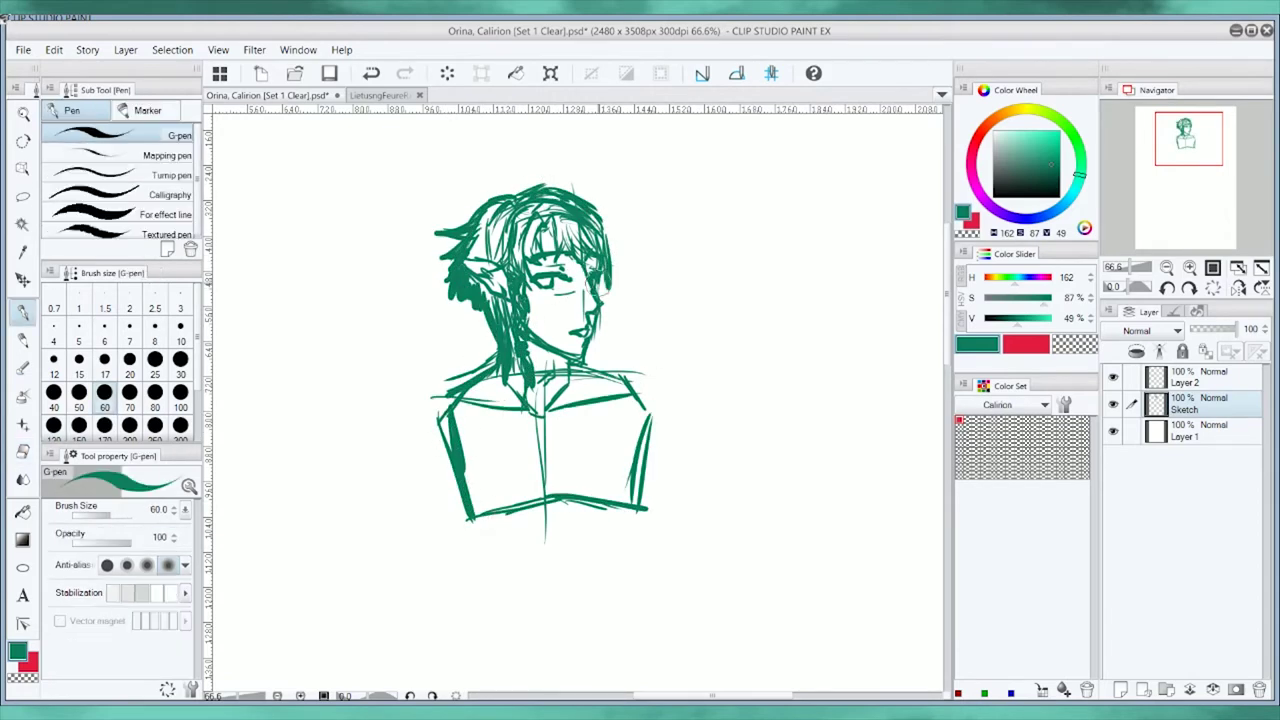
drag(484, 594, 630, 520)
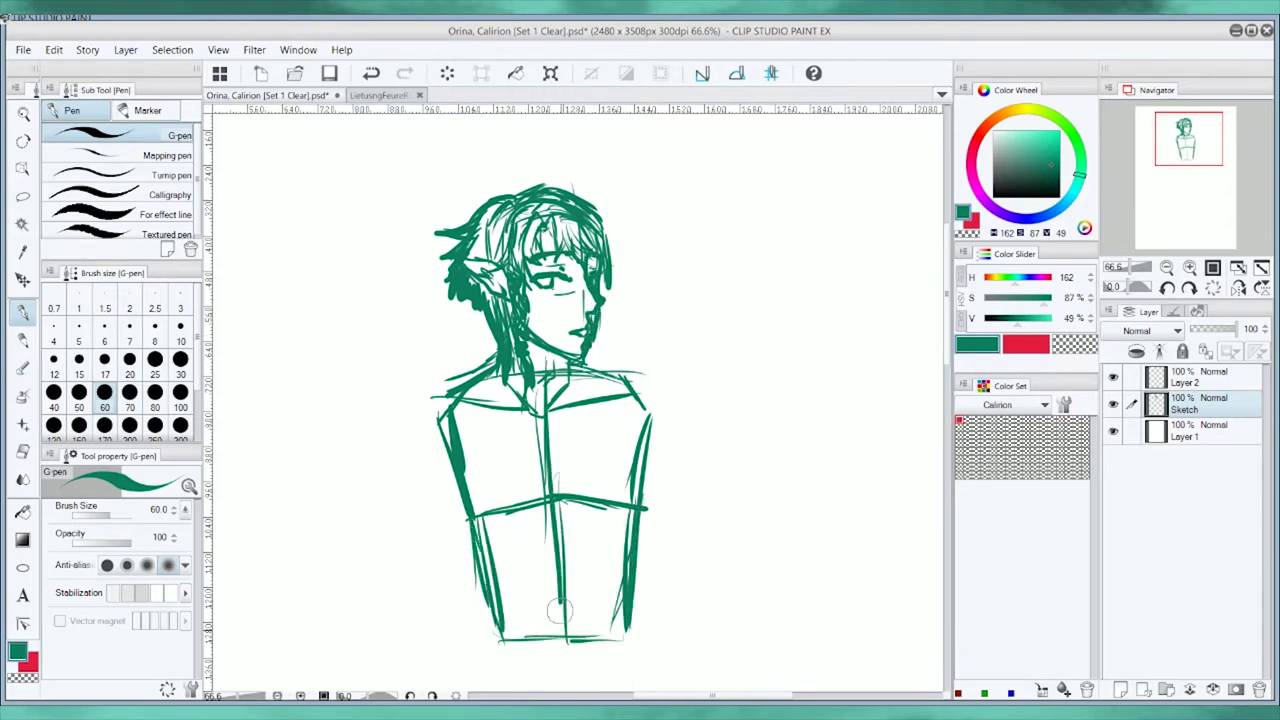
drag(550, 420, 560, 660)
key(e)
drag(460, 440, 600, 640)
key(p)
Redraw the torso sides and lower body outline, adding hair strokes near the ear.
drag(483, 515, 650, 510)
drag(440, 410, 466, 518)
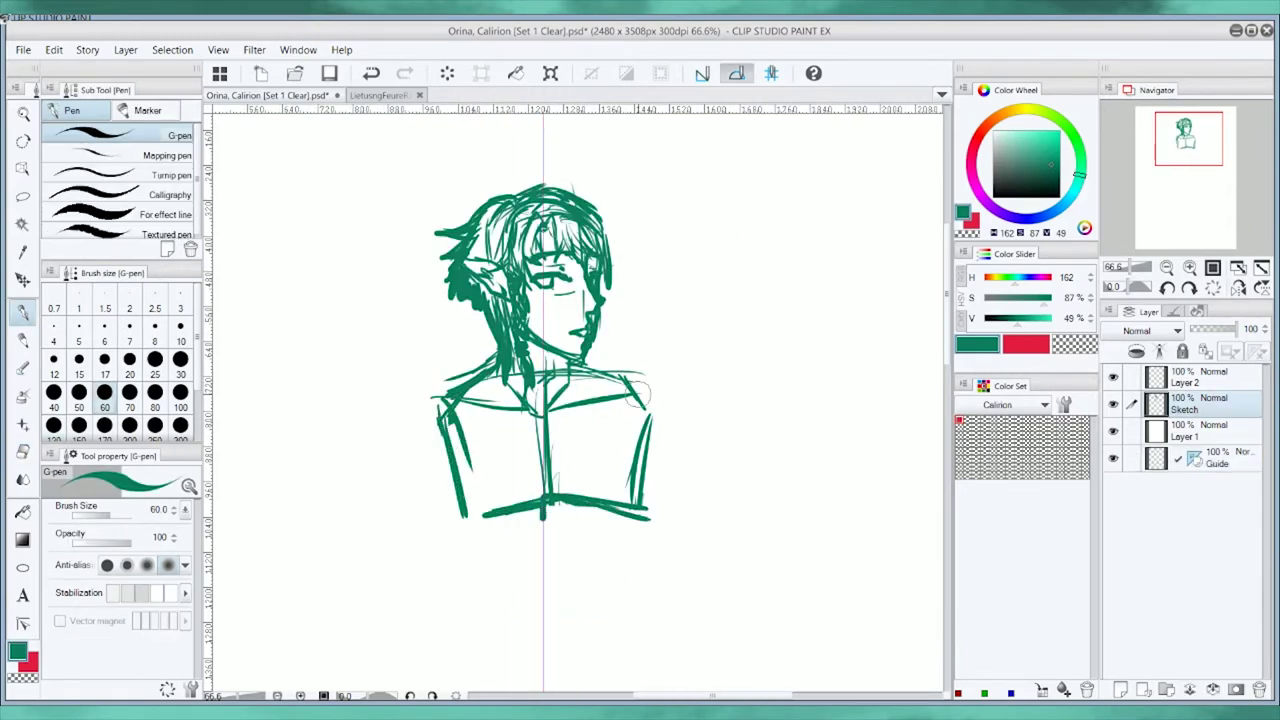
drag(650, 420, 626, 615)
drag(466, 500, 485, 630)
drag(485, 635, 620, 630)
drag(430, 410, 460, 530)
mouse_move(440, 245)
mouse_down()
mouse_move(475, 212)
mouse_move(495, 330)
mouse_up()
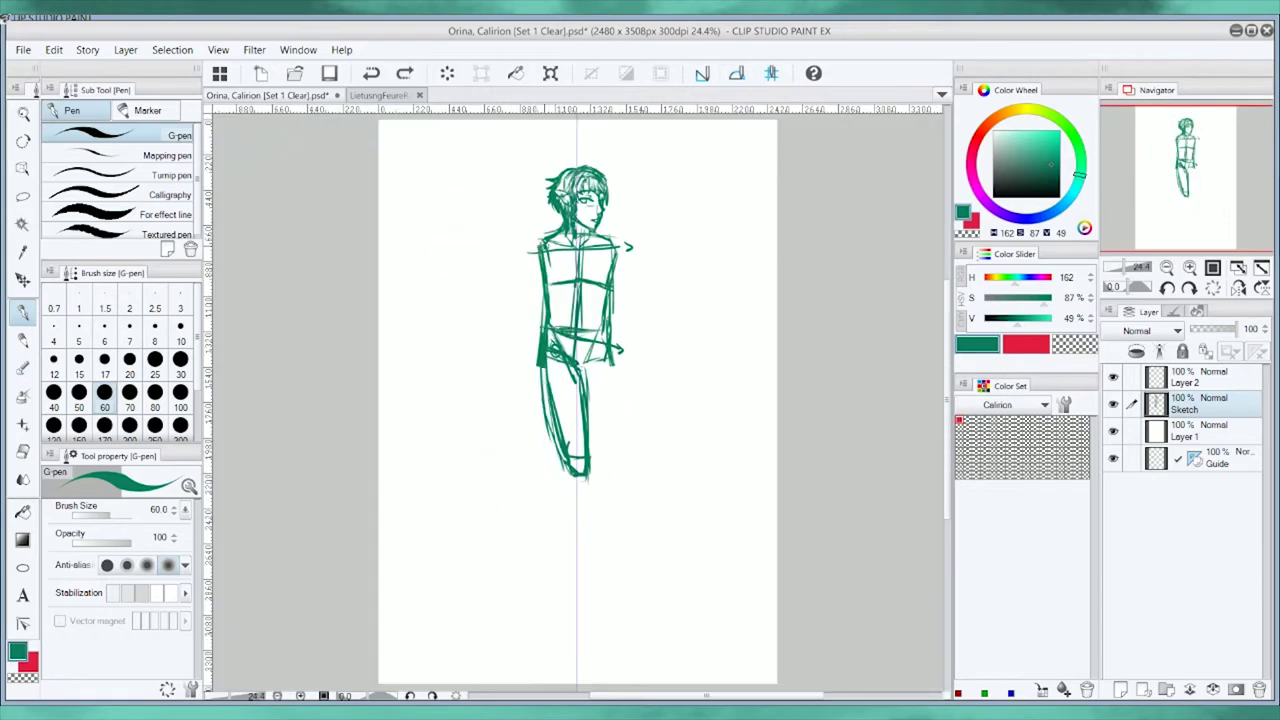
Sketch the crossed legs with thighs, knees, lower legs and feet.
drag(556, 330, 595, 590)
drag(545, 246, 630, 246)
drag(612, 366, 640, 505)
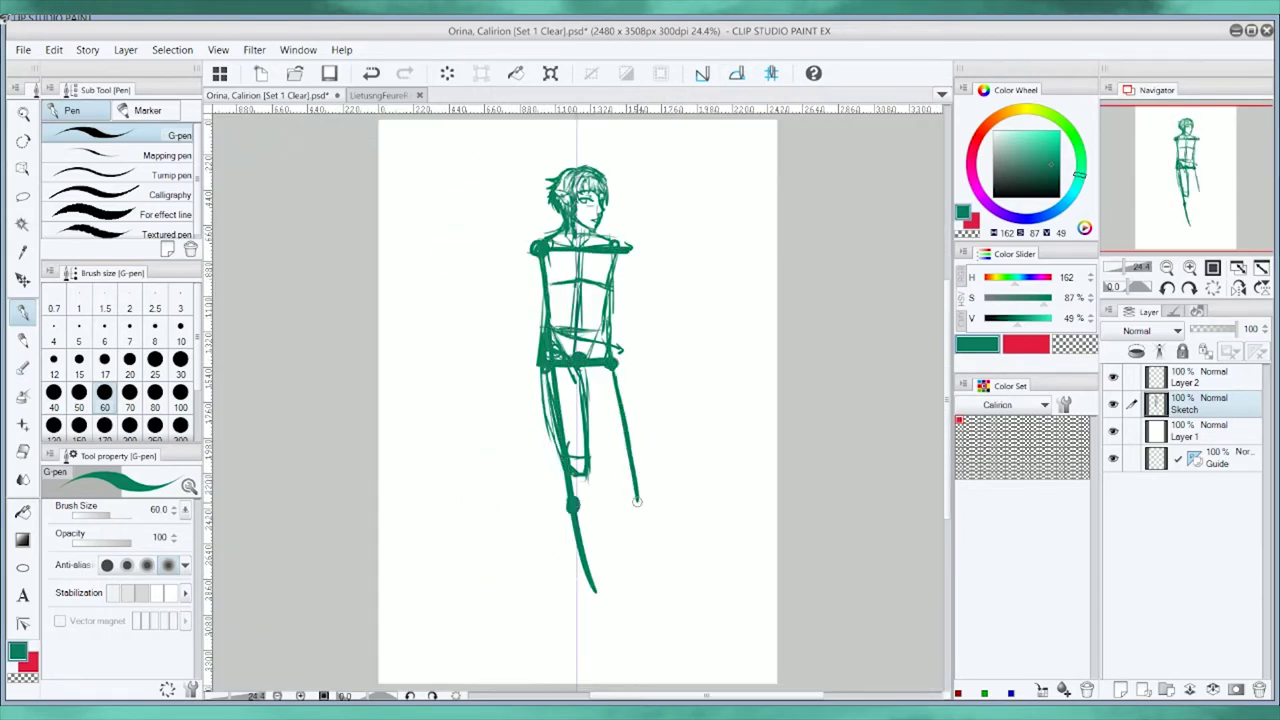
key(ctrl+z)
mouse_move(572, 370)
mouse_down()
mouse_move(570, 490)
mouse_move(592, 612)
mouse_up()
drag(614, 372, 638, 495)
mouse_move(635, 492)
mouse_down()
mouse_move(540, 572)
mouse_move(552, 620)
mouse_up()
Sketch both arms down to the hips, marking the shoulder and elbow.
drag(618, 244, 626, 252)
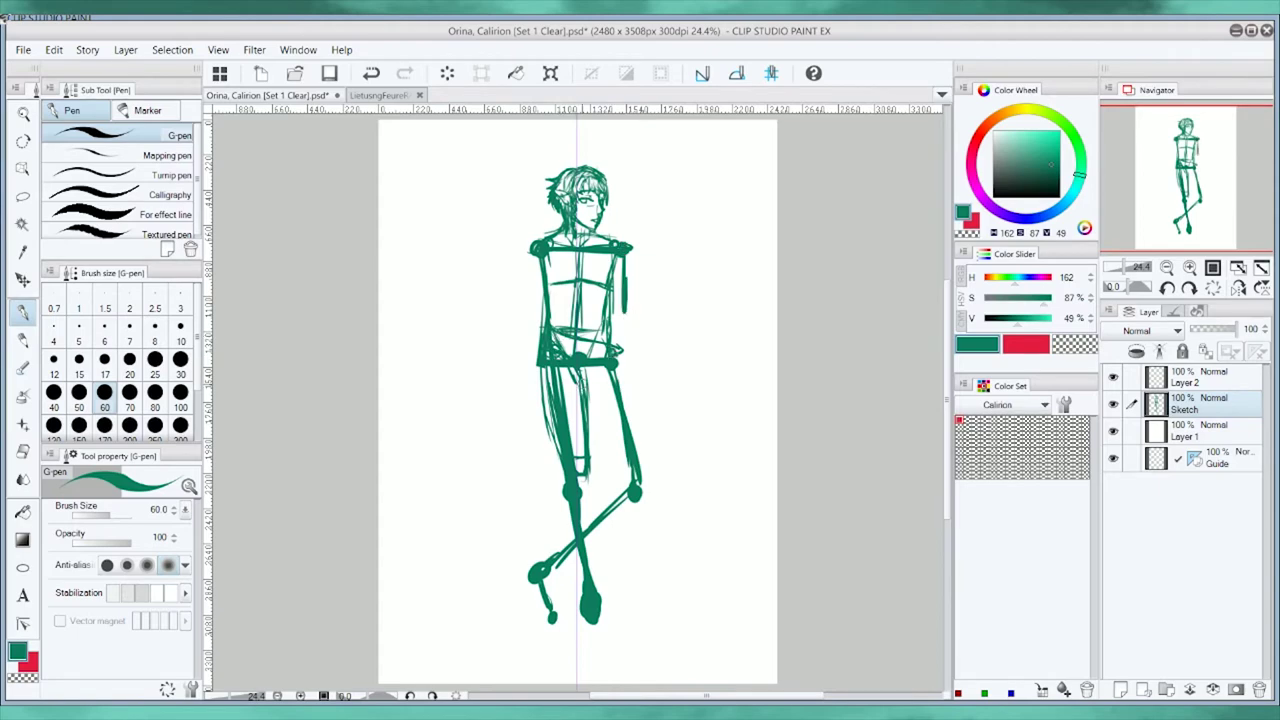
drag(526, 337, 552, 420)
drag(536, 256, 516, 330)
drag(626, 256, 632, 335)
drag(634, 340, 644, 425)
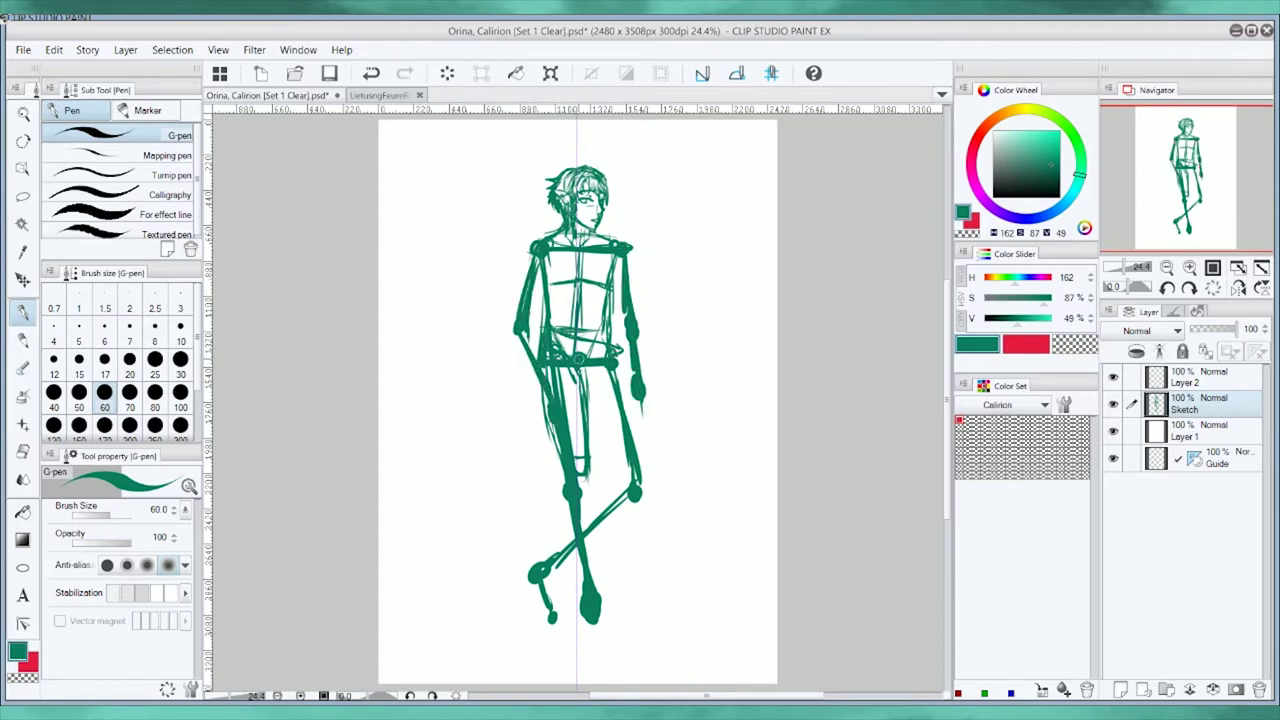
Fade the Sketch layer to 56% and trace the hips, thighs, shins and feet on Layer 2.
click(1190, 376)
drag(548, 282, 556, 412)
drag(548, 356, 570, 488)
drag(582, 374, 596, 400)
mouse_move(594, 350)
mouse_down()
mouse_move(646, 460)
mouse_move(596, 480)
mouse_up()
mouse_move(562, 458)
mouse_down()
mouse_move(580, 578)
mouse_move(596, 588)
mouse_up()
mouse_move(630, 462)
mouse_down()
mouse_move(590, 490)
mouse_move(646, 500)
mouse_up()
mouse_move(644, 494)
mouse_down()
mouse_move(554, 540)
mouse_move(606, 622)
mouse_move(600, 606)
mouse_up()
drag(584, 626, 576, 660)
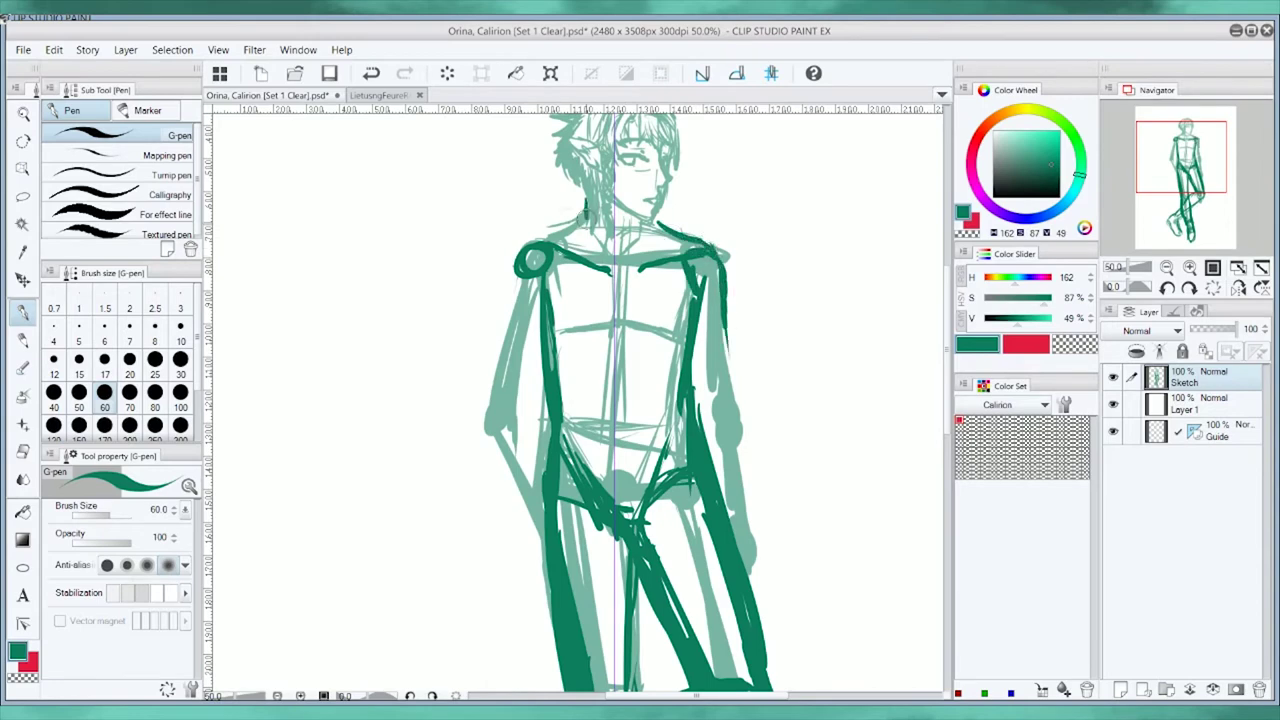
Trace the arms, hands, left hip and chest stroke in dark teal.
drag(530, 280, 500, 370)
mouse_move(495, 300)
mouse_down()
mouse_move(500, 500)
mouse_move(545, 600)
mouse_up()
mouse_move(730, 300)
mouse_down()
mouse_move(720, 430)
mouse_move(728, 410)
mouse_up()
mouse_move(570, 342)
mouse_down()
mouse_move(646, 350)
mouse_move(622, 450)
mouse_up()
drag(560, 525, 704, 488)
mouse_move(740, 400)
mouse_down()
mouse_move(729, 478)
mouse_move(763, 522)
mouse_move(776, 578)
mouse_up()
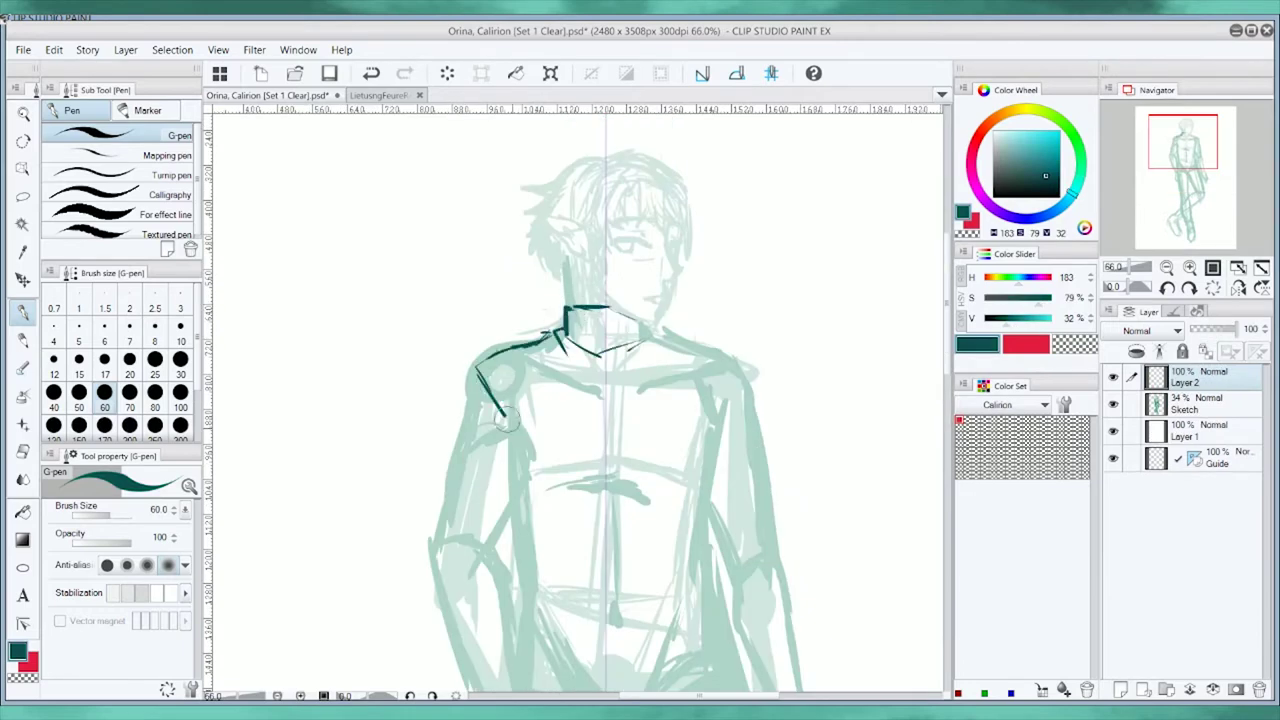
Ink the neck, shoulders, arms, chest line and collarbone area.
drag(480, 365, 520, 495)
mouse_move(650, 340)
mouse_down()
mouse_move(720, 365)
mouse_move(712, 440)
mouse_up()
drag(555, 305, 605, 320)
drag(735, 380, 710, 550)
drag(520, 450, 510, 600)
drag(615, 478, 642, 482)
drag(640, 483, 625, 398)
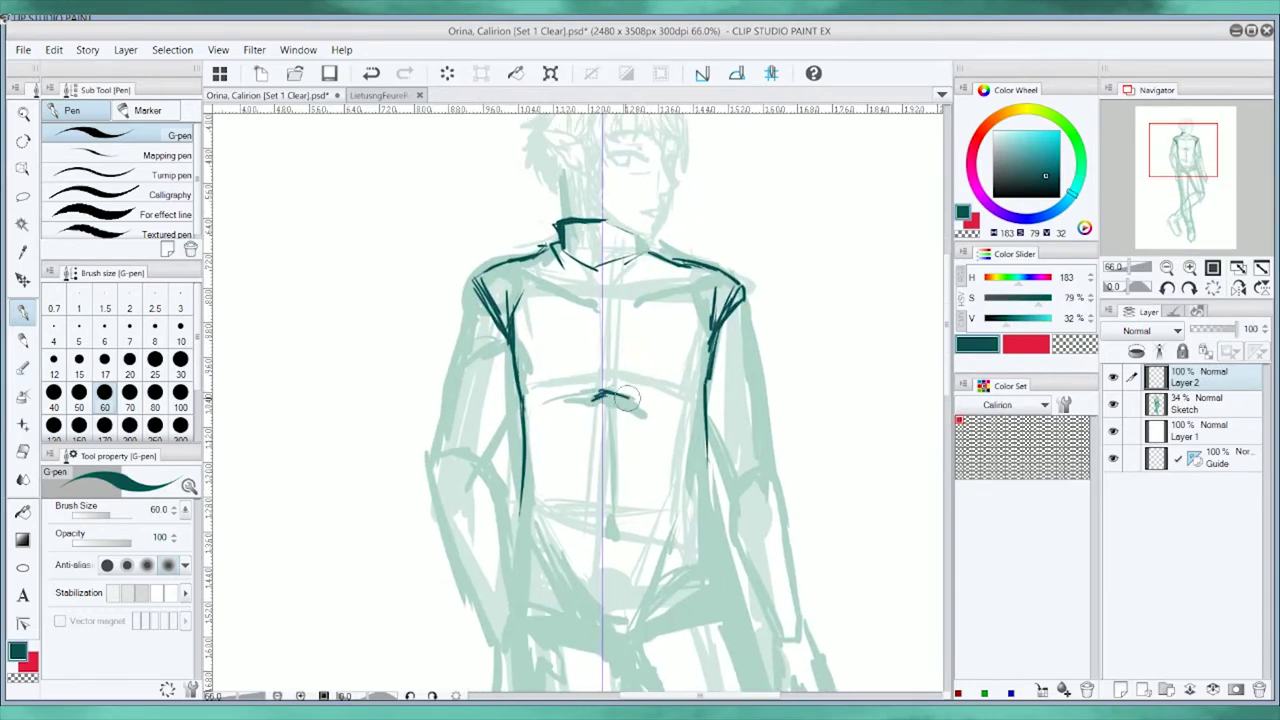
drag(522, 460, 512, 560)
Ink the torso sides, belly line, hip band and crotch lines.
scroll(625, 398, down, 2)
drag(725, 435, 702, 525)
drag(540, 458, 680, 460)
drag(518, 505, 712, 490)
drag(550, 595, 725, 560)
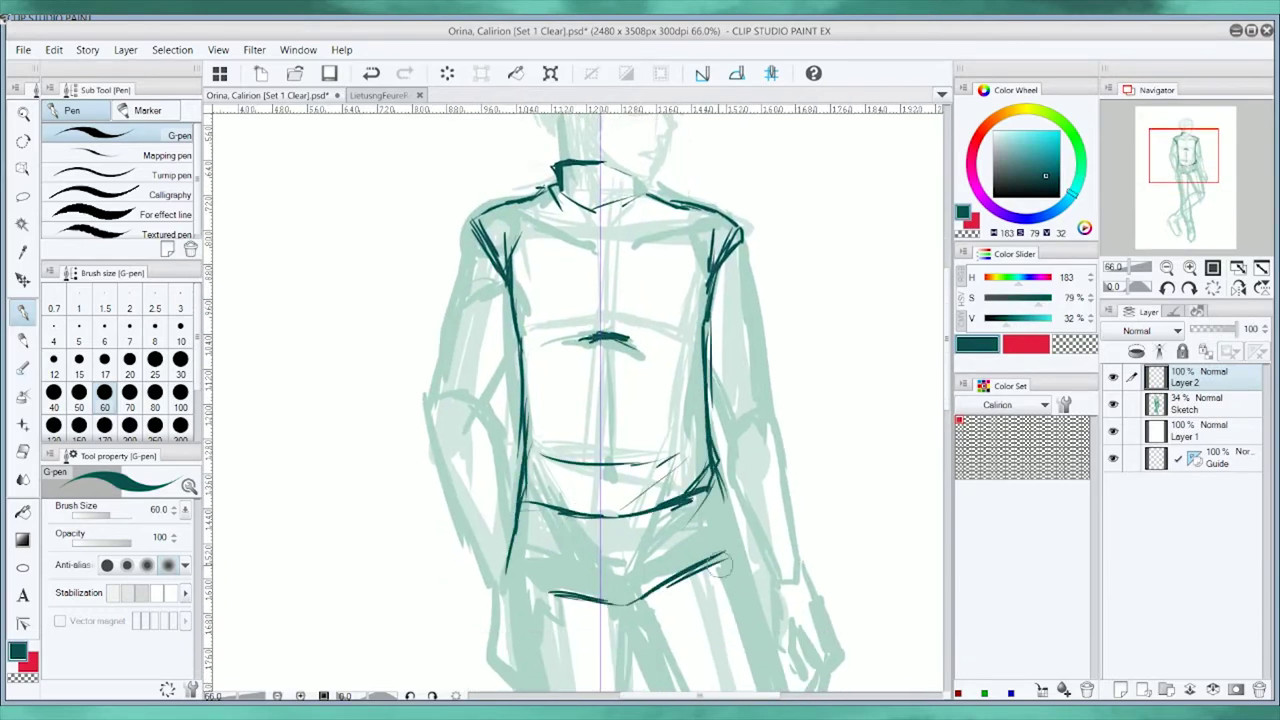
drag(530, 572, 626, 598)
Ink the leg outlines, the waistband, the left hip and the shorts' buttons.
drag(646, 598, 720, 585)
drag(525, 500, 510, 690)
drag(735, 530, 770, 680)
drag(628, 605, 640, 690)
drag(632, 606, 665, 688)
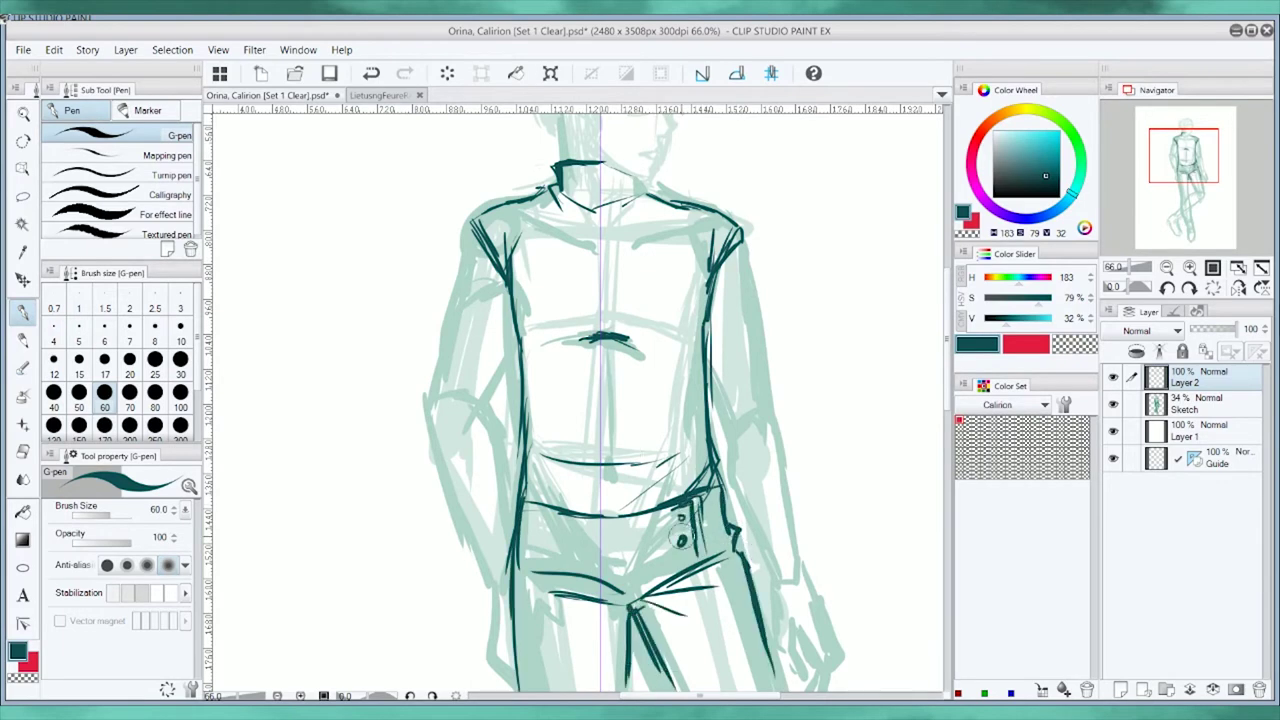
drag(692, 520, 538, 530)
drag(518, 440, 530, 502)
drag(528, 548, 658, 553)
Ink more of the shorts and crossed-leg lines in dark teal.
drag(528, 338, 520, 472)
scroll(600, 450, down, 3)
drag(690, 332, 775, 612)
drag(635, 450, 712, 598)
drag(610, 402, 622, 654)
drag(675, 447, 695, 607)
scroll(695, 607, up, 1)
scroll(695, 607, down, 5)
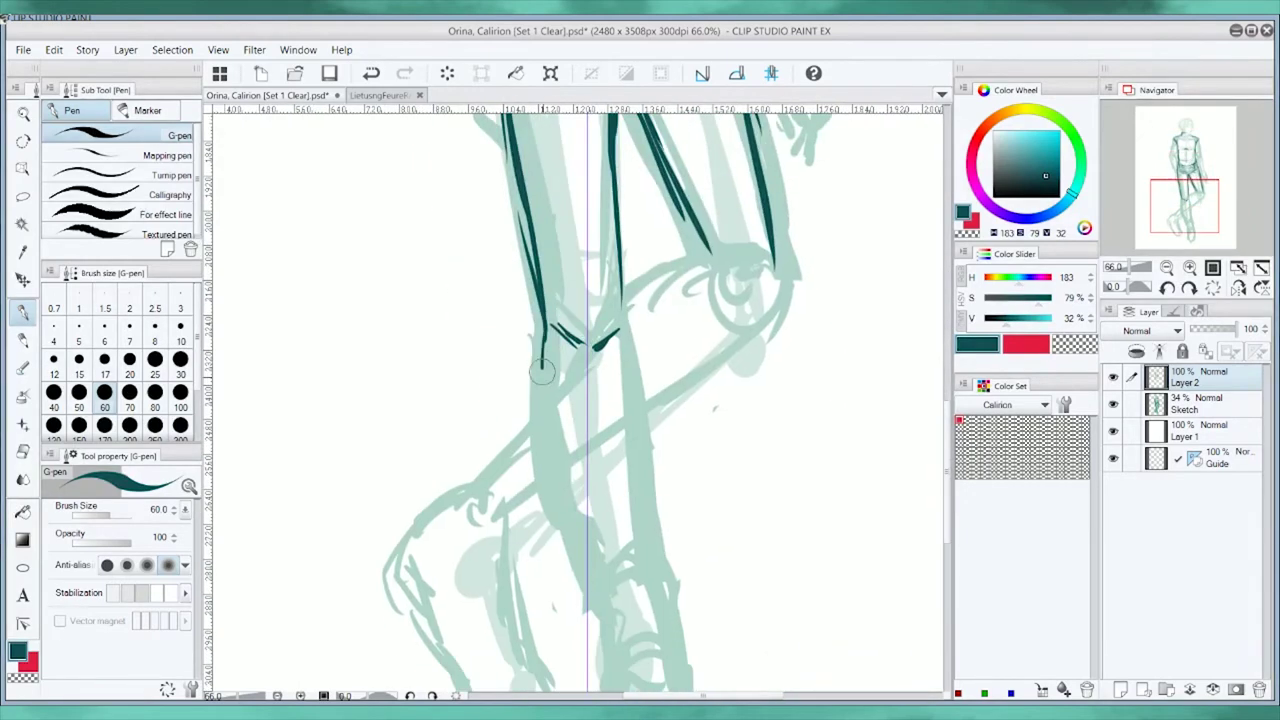
Continue inking the crossed legs further down the figure.
drag(538, 318, 600, 585)
mouse_move(616, 300)
mouse_down()
mouse_move(654, 572)
mouse_move(666, 570)
mouse_up()
mouse_move(700, 250)
mouse_down()
mouse_move(718, 298)
mouse_move(548, 414)
mouse_up()
drag(544, 470, 506, 416)
scroll(548, 414, up, 5)
drag(796, 340, 760, 496)
scroll(668, 468, down, 6)
mouse_move(708, 384)
mouse_down()
mouse_move(668, 468)
mouse_move(680, 540)
mouse_up()
scroll(655, 468, up, 1)
Ink the shin, ankle and foot outline.
drag(600, 466, 606, 610)
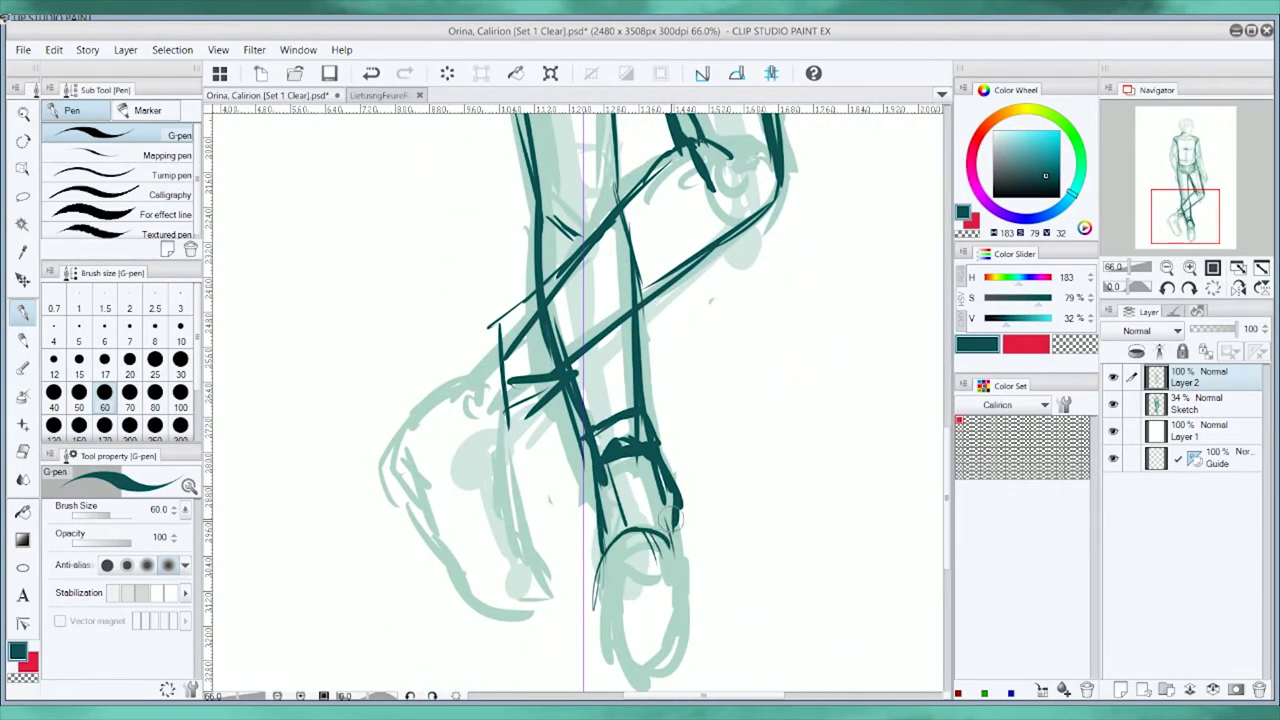
drag(660, 506, 676, 626)
drag(590, 600, 672, 640)
mouse_move(668, 448)
mouse_down()
mouse_move(684, 521)
mouse_move(676, 628)
mouse_up()
drag(596, 580, 660, 655)
drag(690, 562, 650, 658)
Add the remaining dark teal tracing strokes over the upper body and lower legs.
scroll(650, 600, up, 2)
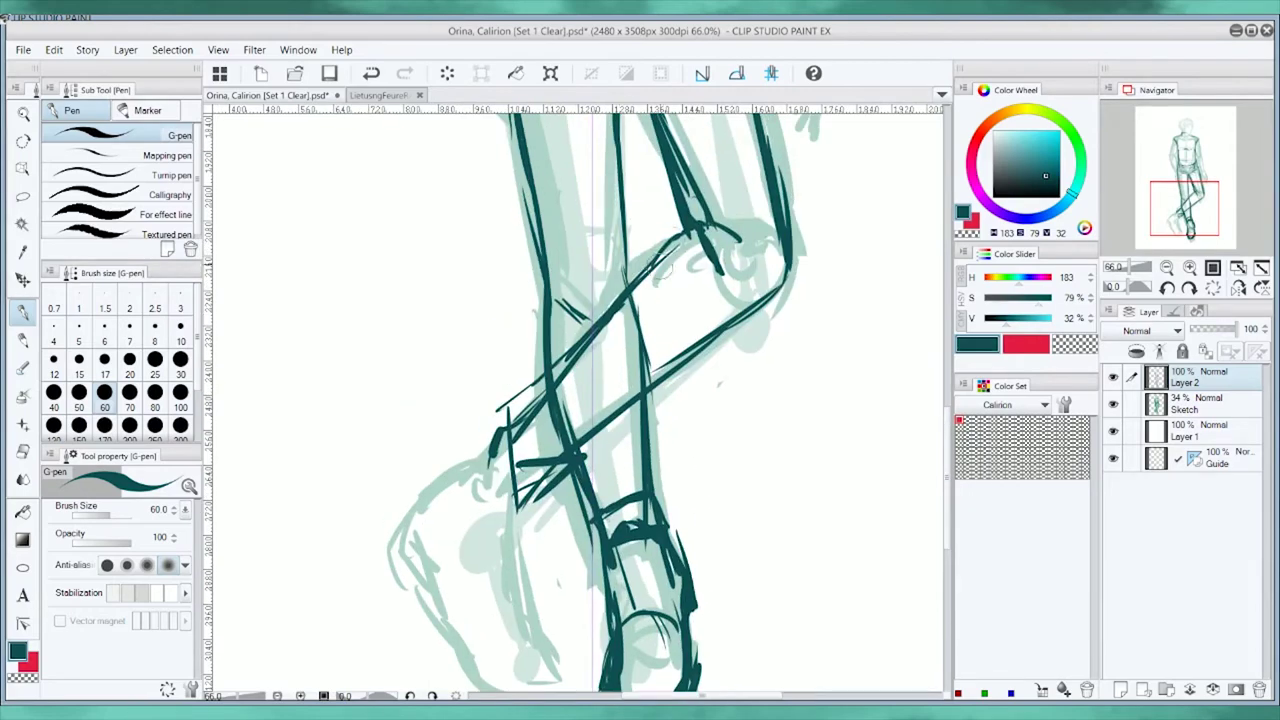
drag(688, 228, 516, 420)
drag(786, 260, 580, 462)
scroll(465, 490, down, 2)
drag(468, 456, 404, 578)
drag(404, 472, 480, 648)
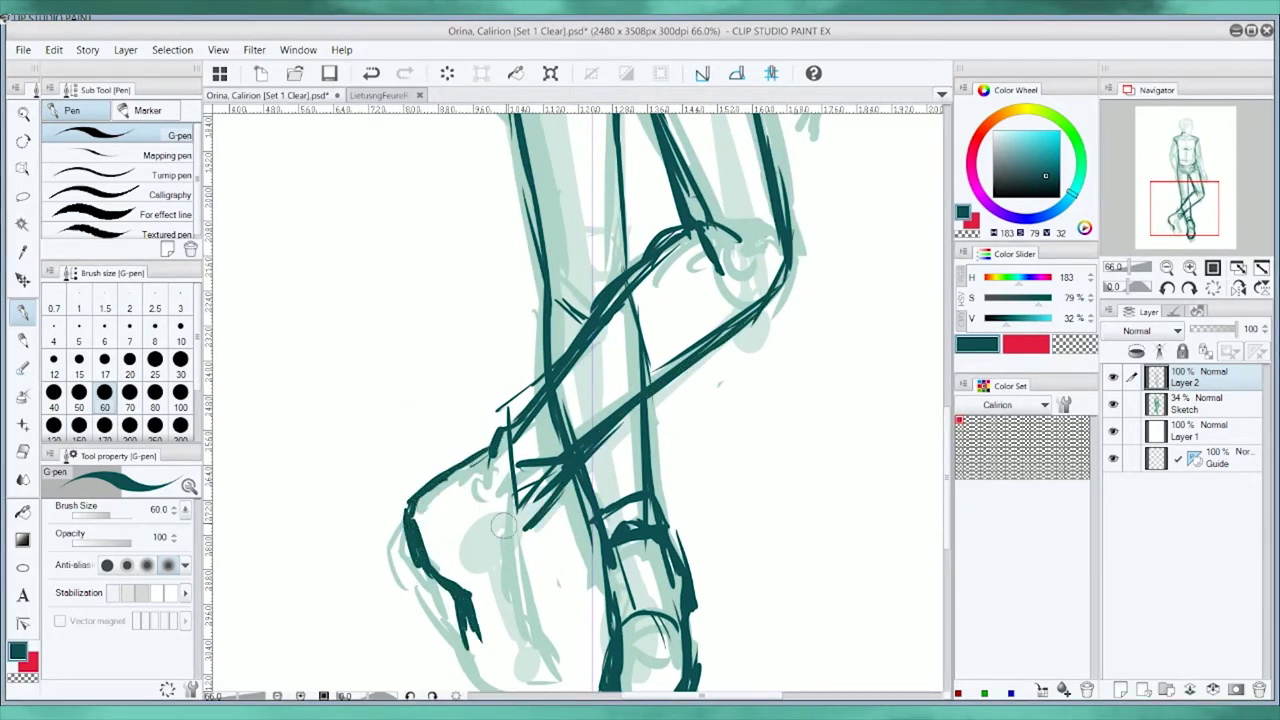
scroll(460, 560, down, 1)
drag(456, 500, 548, 580)
drag(396, 404, 450, 560)
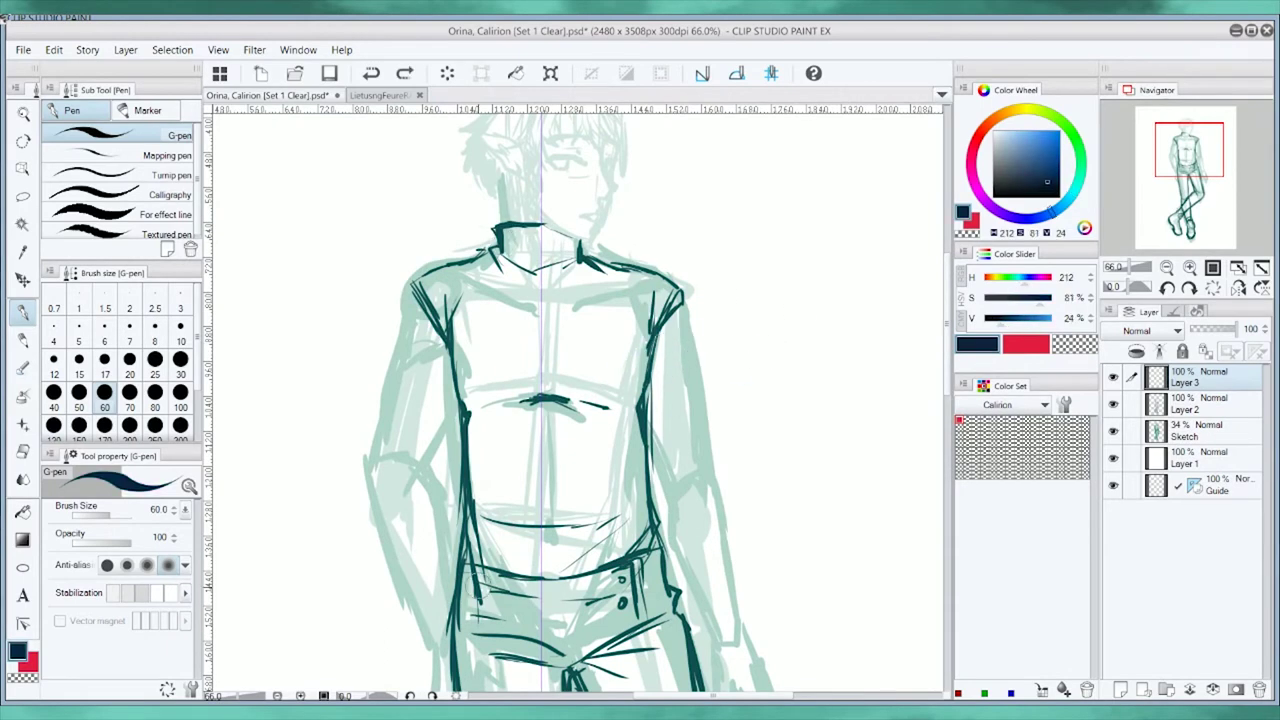
Ink the jacket's belt, high collar, front edges and shoulders in navy on Layer 3.
drag(470, 592, 650, 558)
drag(582, 260, 617, 540)
drag(650, 380, 665, 582)
mouse_move(465, 340)
mouse_down()
mouse_move(440, 598)
mouse_move(490, 580)
mouse_up()
mouse_move(482, 400)
mouse_down()
mouse_move(490, 592)
mouse_move(482, 540)
mouse_up()
scroll(560, 400, down, 2)
drag(670, 372, 715, 432)
scroll(560, 400, up, 1)
drag(690, 520, 650, 585)
drag(665, 268, 660, 355)
mouse_move(605, 200)
mouse_down()
mouse_move(693, 241)
mouse_move(722, 440)
mouse_up()
drag(720, 425, 700, 435)
Ink the left shoulder from the collar and the outer arm edges.
drag(428, 238, 468, 300)
drag(498, 192, 422, 240)
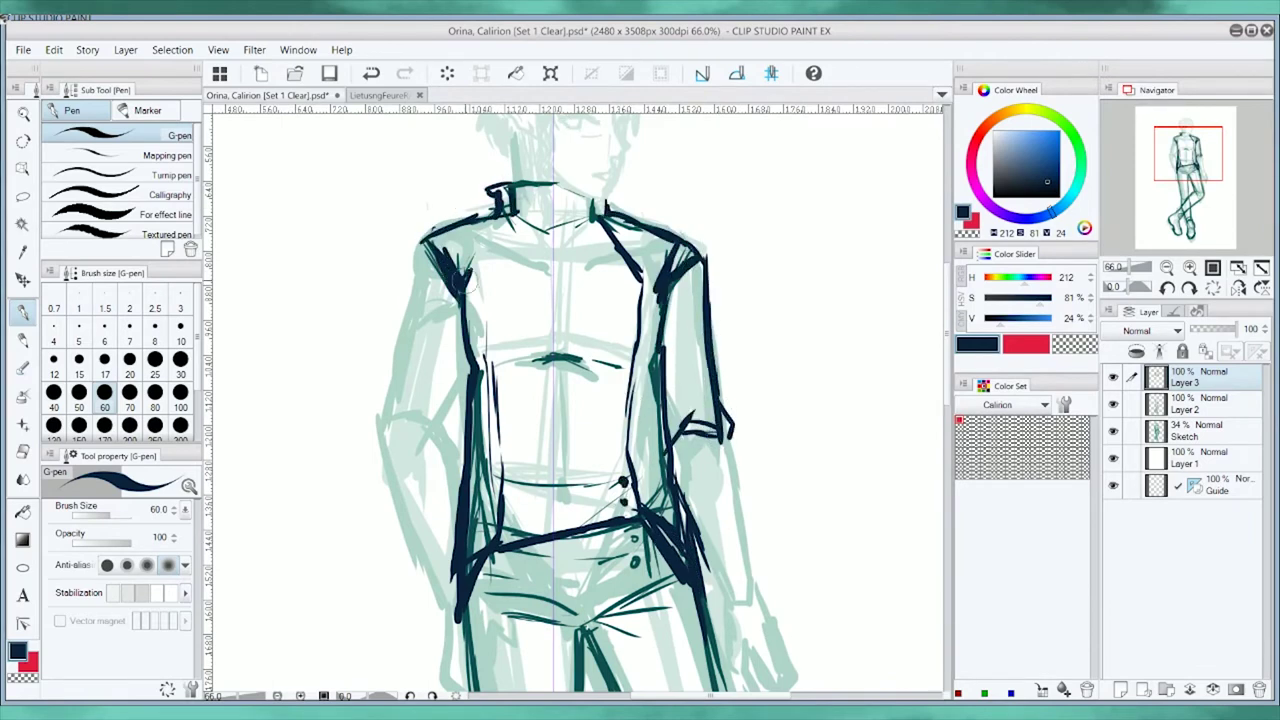
mouse_move(438, 232)
mouse_down()
mouse_move(374, 420)
mouse_move(420, 580)
mouse_up()
scroll(560, 400, down, 3)
drag(700, 305, 722, 465)
scroll(560, 400, up, 3)
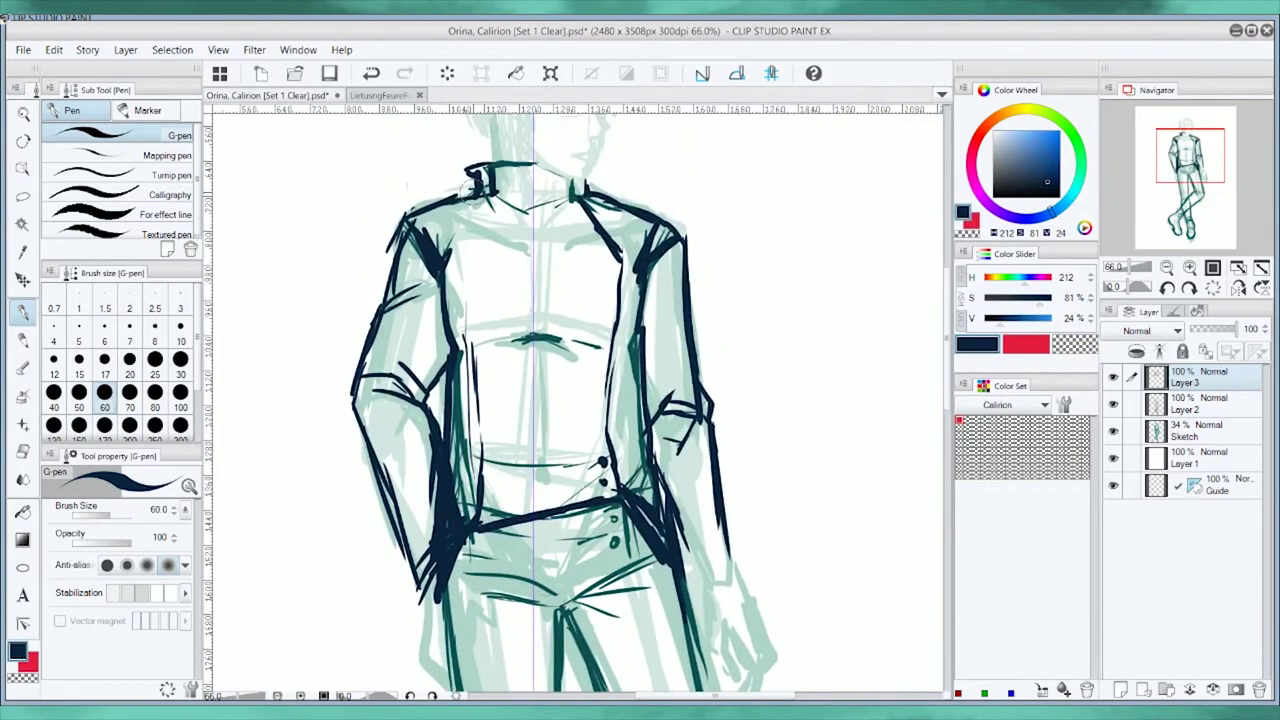
Redraw the collar and the jacket front edges more boldly.
drag(486, 172, 566, 190)
drag(605, 264, 612, 430)
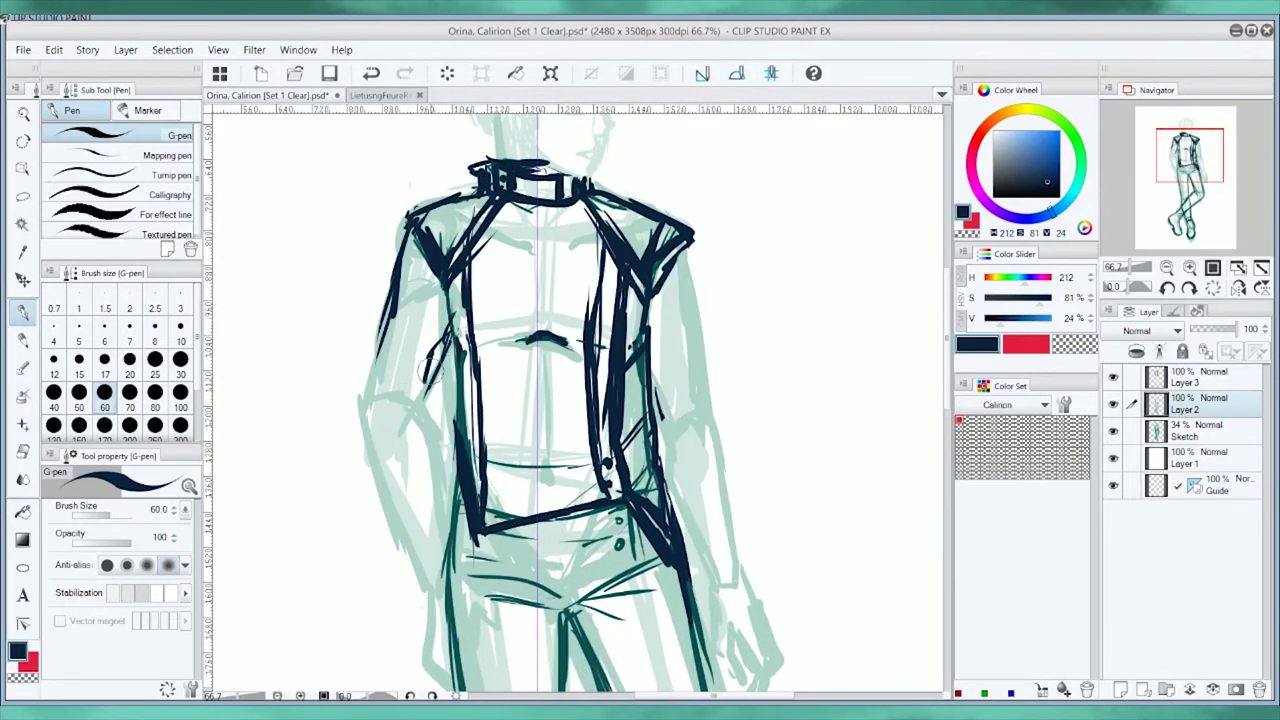
drag(445, 335, 430, 500)
mouse_move(386, 310)
mouse_down()
mouse_move(428, 324)
mouse_move(454, 368)
mouse_up()
Ink the left arm's outer edge, lower arm and the hand resting against the thigh.
drag(395, 262, 440, 590)
drag(425, 450, 452, 598)
drag(690, 230, 712, 430)
mouse_move(430, 430)
mouse_down()
mouse_move(462, 570)
mouse_move(515, 612)
mouse_up()
drag(432, 592, 484, 680)
drag(440, 600, 430, 656)
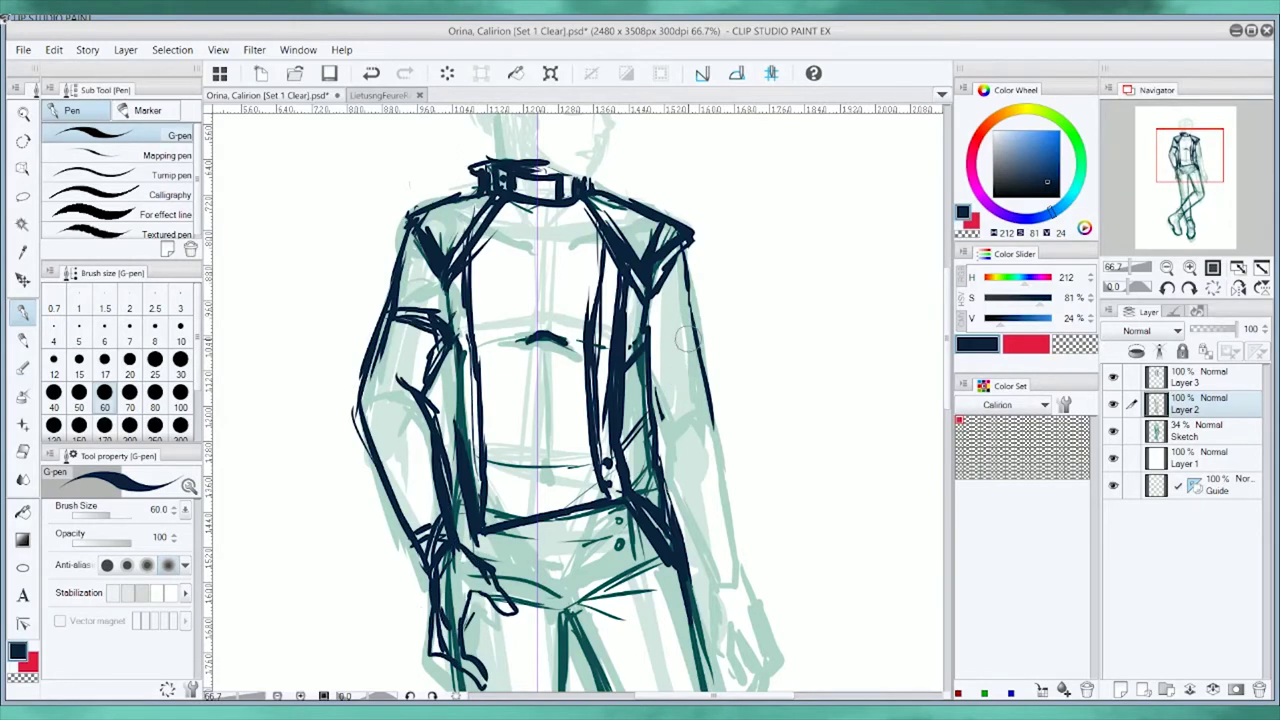
With the jacket lines hidden, ink the right hand, its fingers and cuff.
key(ctrl+h)
drag(694, 537, 702, 588)
drag(682, 494, 728, 518)
drag(675, 481, 726, 504)
mouse_move(688, 530)
mouse_down()
mouse_move(712, 512)
mouse_move(746, 578)
mouse_up()
drag(738, 556, 712, 610)
Show the jacket lines again and touch up the arm, jacket edges and sleeve.
key(ctrl+h)
drag(398, 226, 366, 346)
drag(448, 324, 364, 368)
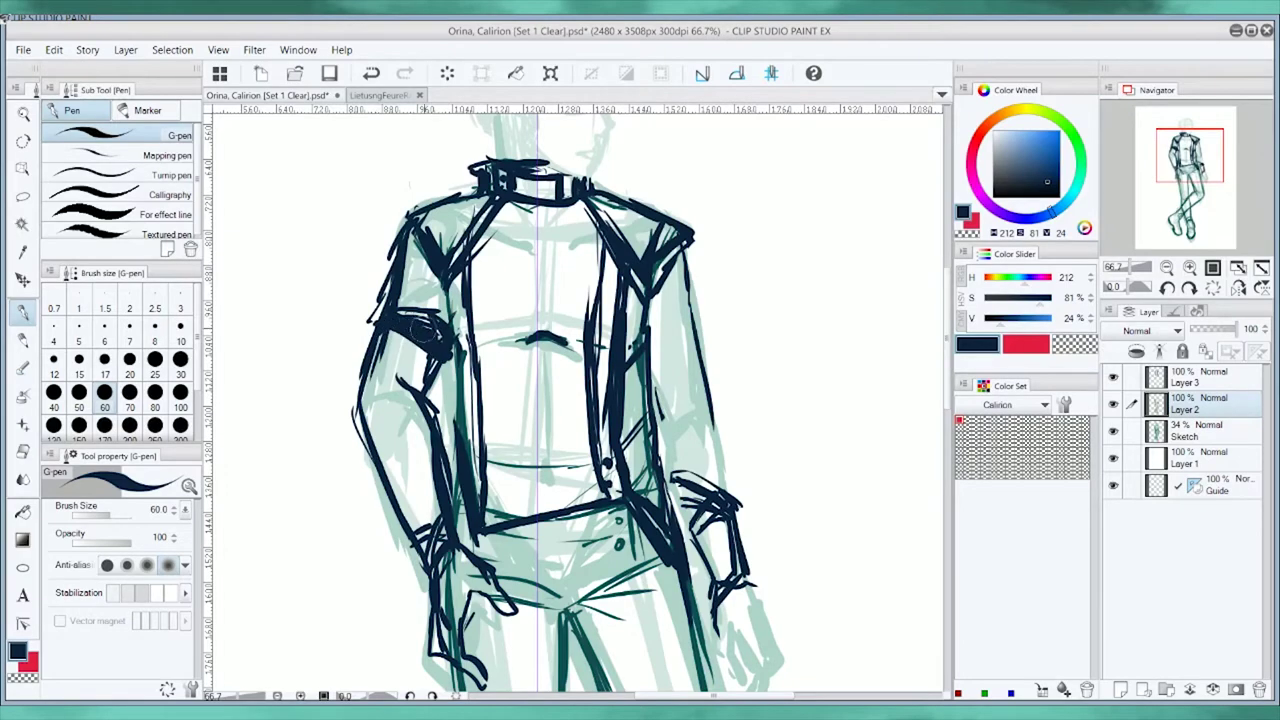
drag(700, 238, 662, 364)
drag(710, 284, 628, 376)
drag(738, 270, 734, 168)
scroll(783, 394, down, 5)
Fade the sketch layers to about 56%, add Layer 4, and pick blue.
scroll(783, 394, up, 8)
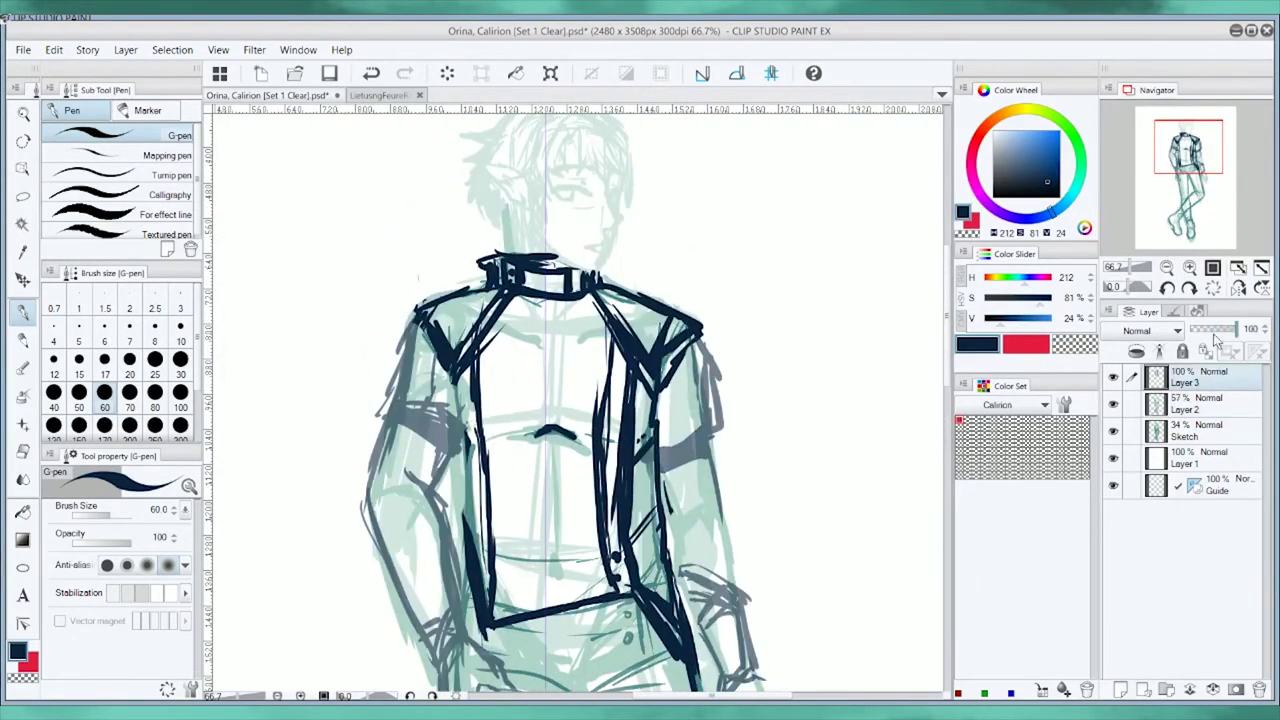
drag(1250, 329, 1226, 329)
click(1120, 690)
click(1050, 150)
Sketch a blue hood outline around the head, jaw and neck, with shoulder-to-collar lines.
drag(492, 300, 472, 322)
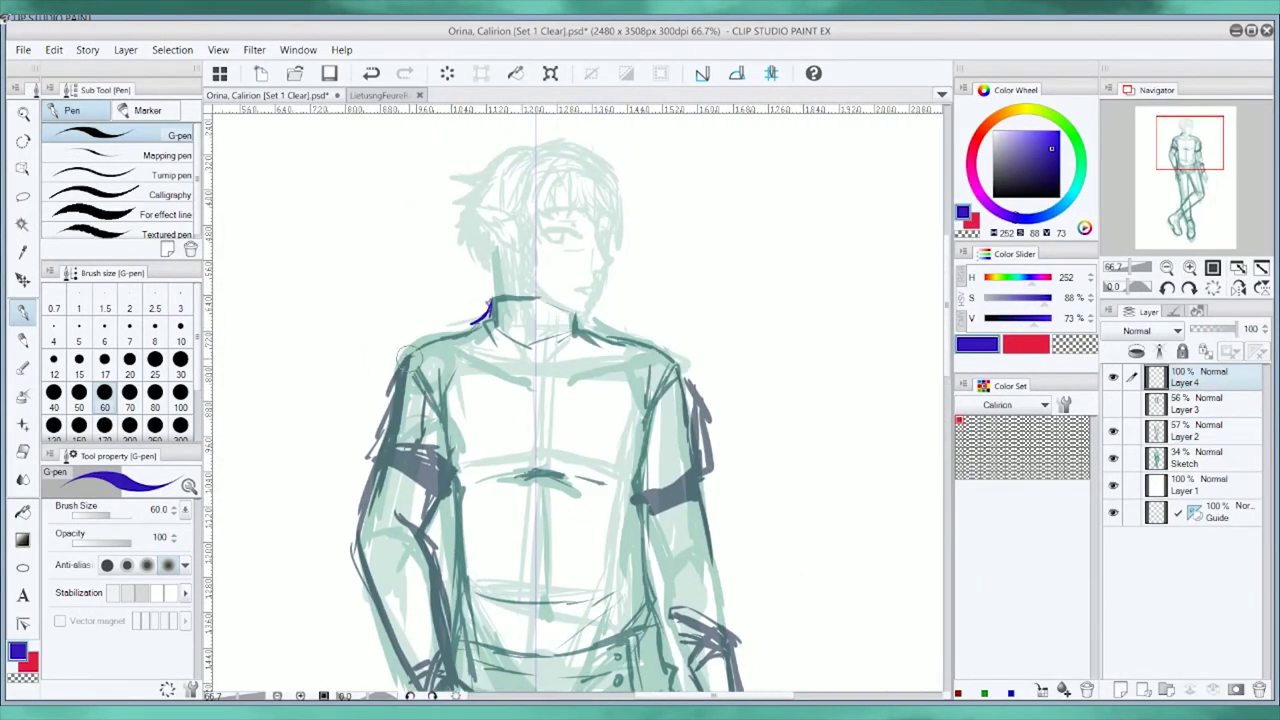
key(ctrl+z)
key(ctrl+z)
mouse_move(484, 232)
mouse_down()
mouse_move(628, 190)
mouse_move(598, 322)
mouse_up()
drag(490, 262, 550, 360)
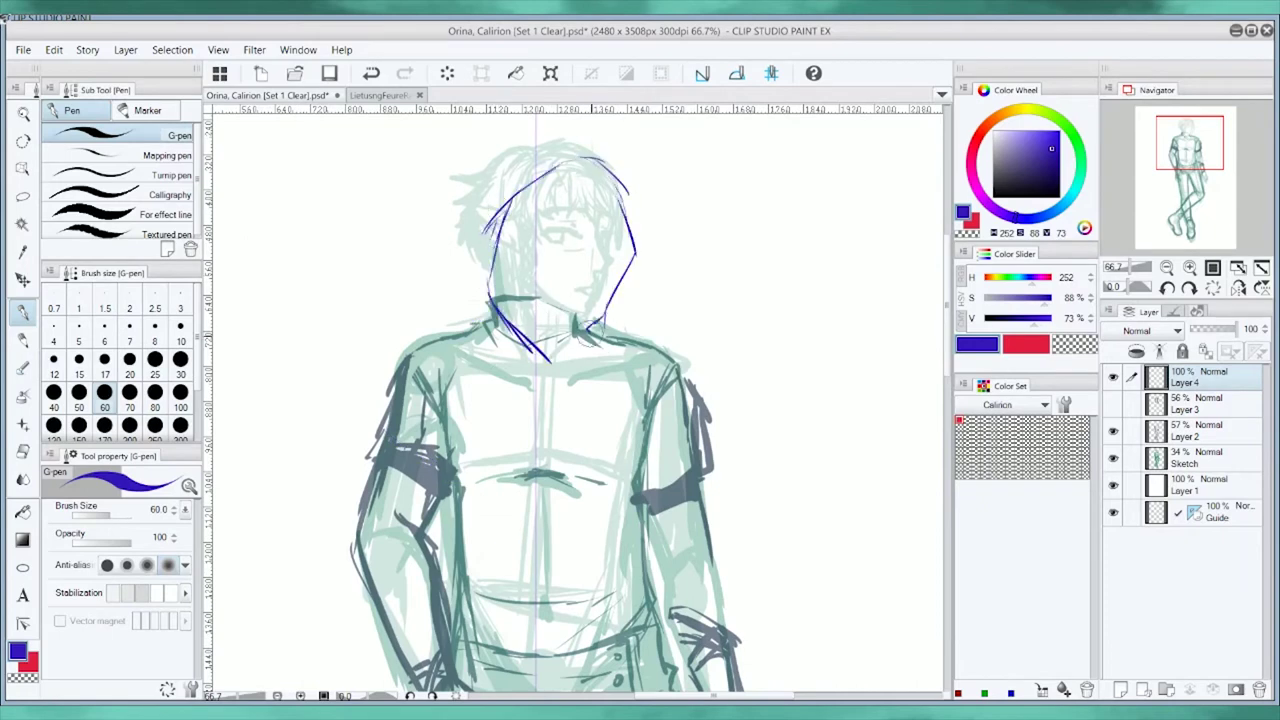
mouse_move(492, 312)
mouse_down()
mouse_move(548, 378)
mouse_move(570, 158)
mouse_up()
drag(592, 160, 600, 318)
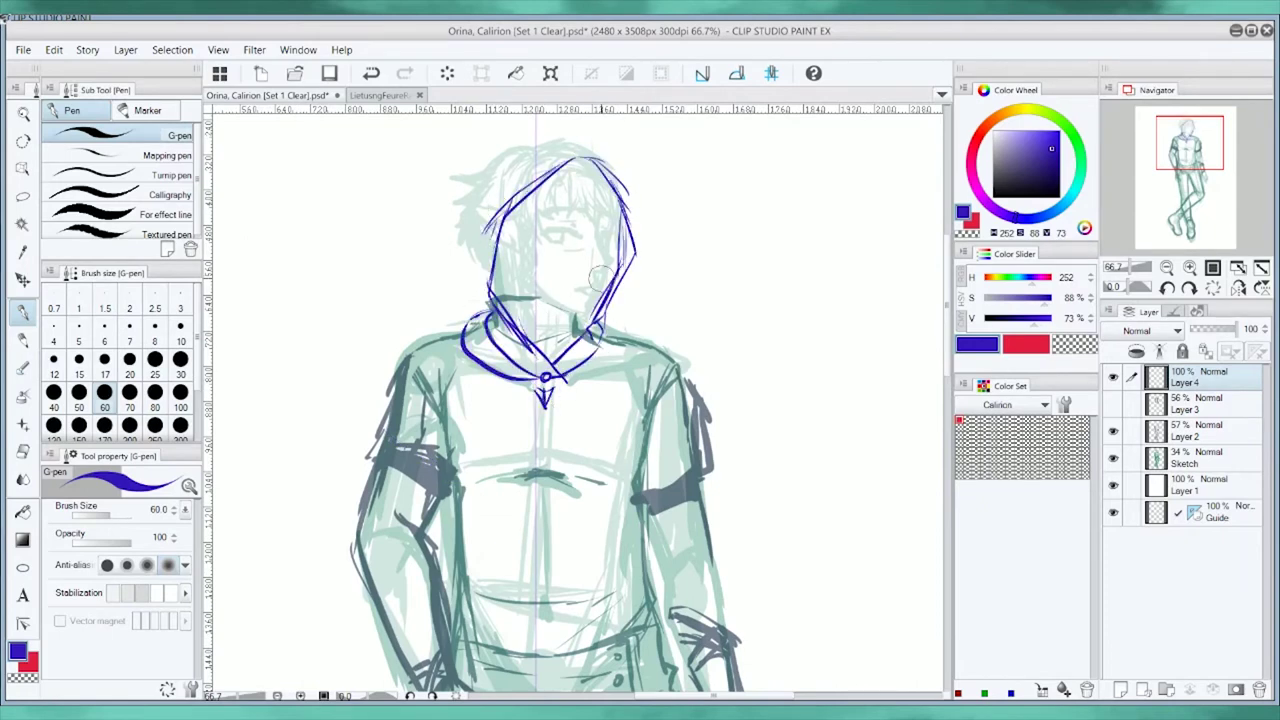
mouse_move(418, 345)
mouse_down()
mouse_move(503, 495)
mouse_move(553, 425)
mouse_up()
drag(414, 342, 492, 306)
drag(500, 140, 585, 148)
drag(436, 215, 458, 318)
drag(448, 192, 462, 318)
Draw the wide collar flaps down to the chest with inner collar lines.
drag(540, 418, 575, 476)
drag(606, 328, 692, 372)
drag(692, 372, 572, 494)
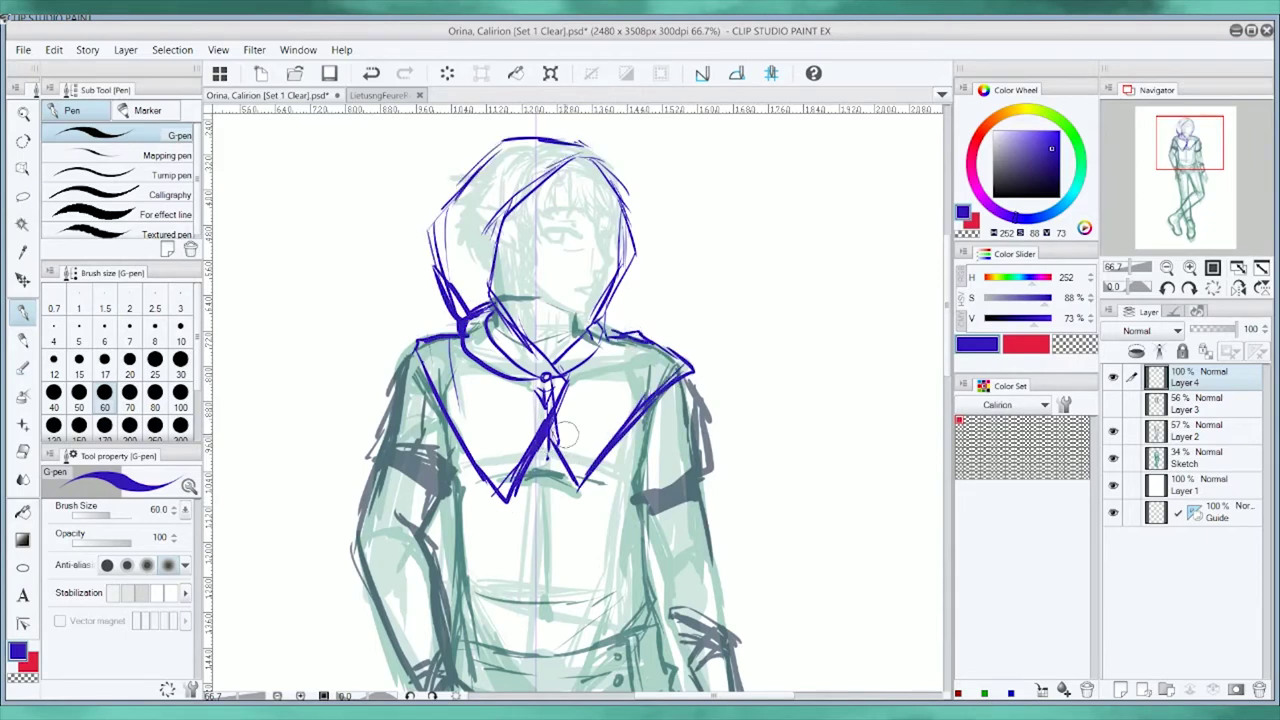
drag(556, 440, 664, 380)
mouse_move(592, 310)
mouse_down()
mouse_move(620, 420)
mouse_move(648, 348)
mouse_up()
drag(420, 345, 512, 488)
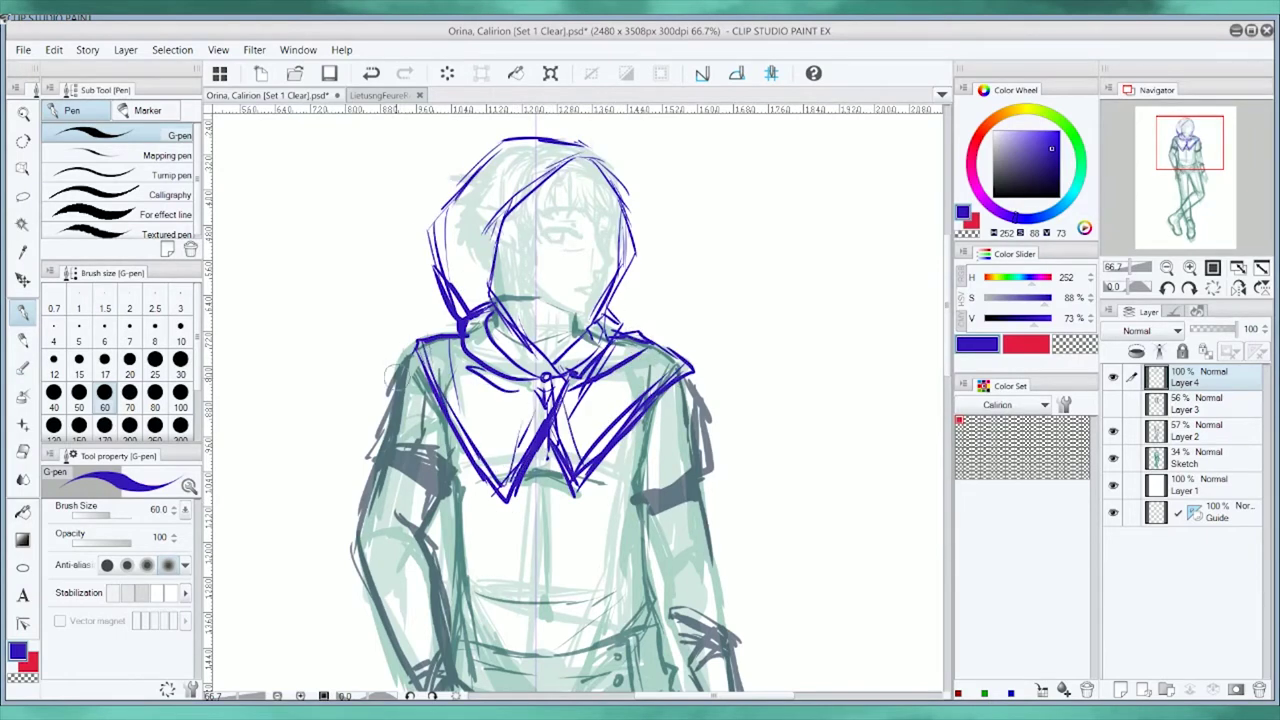
Sketch strokes on both shoulders and a long diagonal across the collar.
mouse_move(392, 322)
mouse_down()
mouse_move(420, 445)
mouse_move(440, 345)
mouse_up()
drag(445, 390, 650, 465)
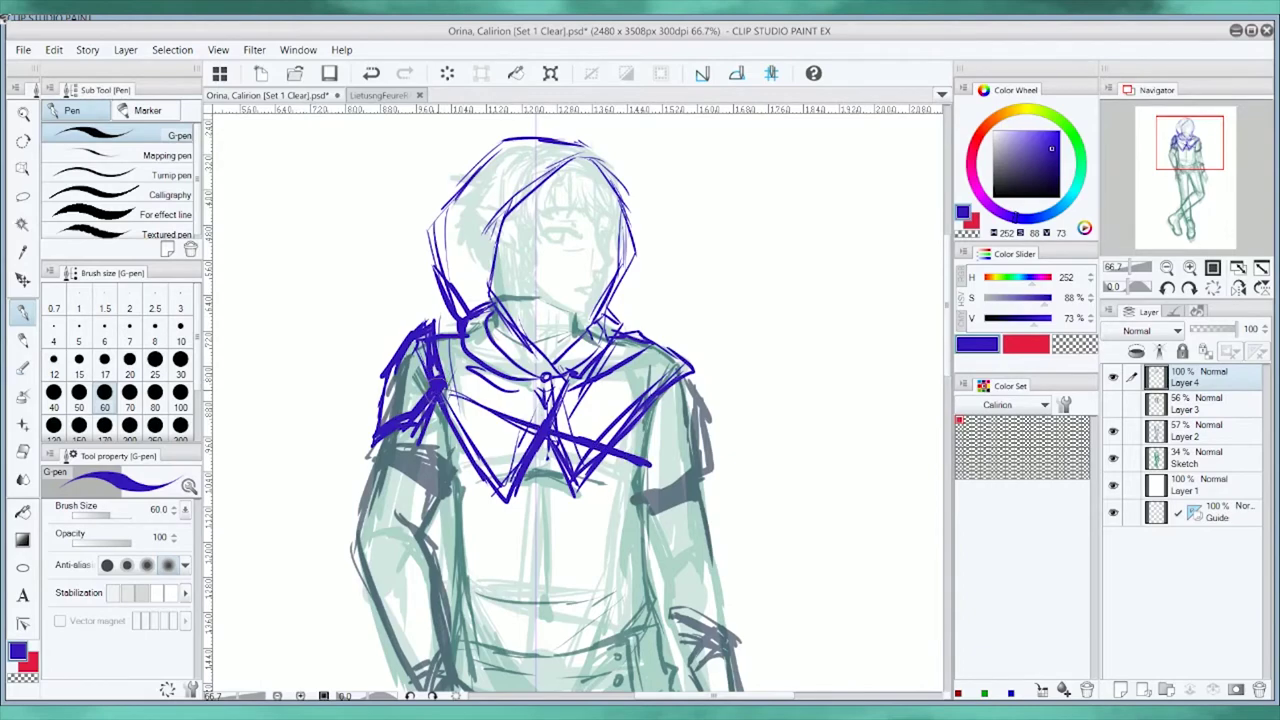
drag(555, 436, 640, 470)
drag(560, 470, 540, 380)
mouse_move(410, 318)
mouse_down()
mouse_move(348, 400)
mouse_move(424, 346)
mouse_up()
drag(628, 362, 674, 306)
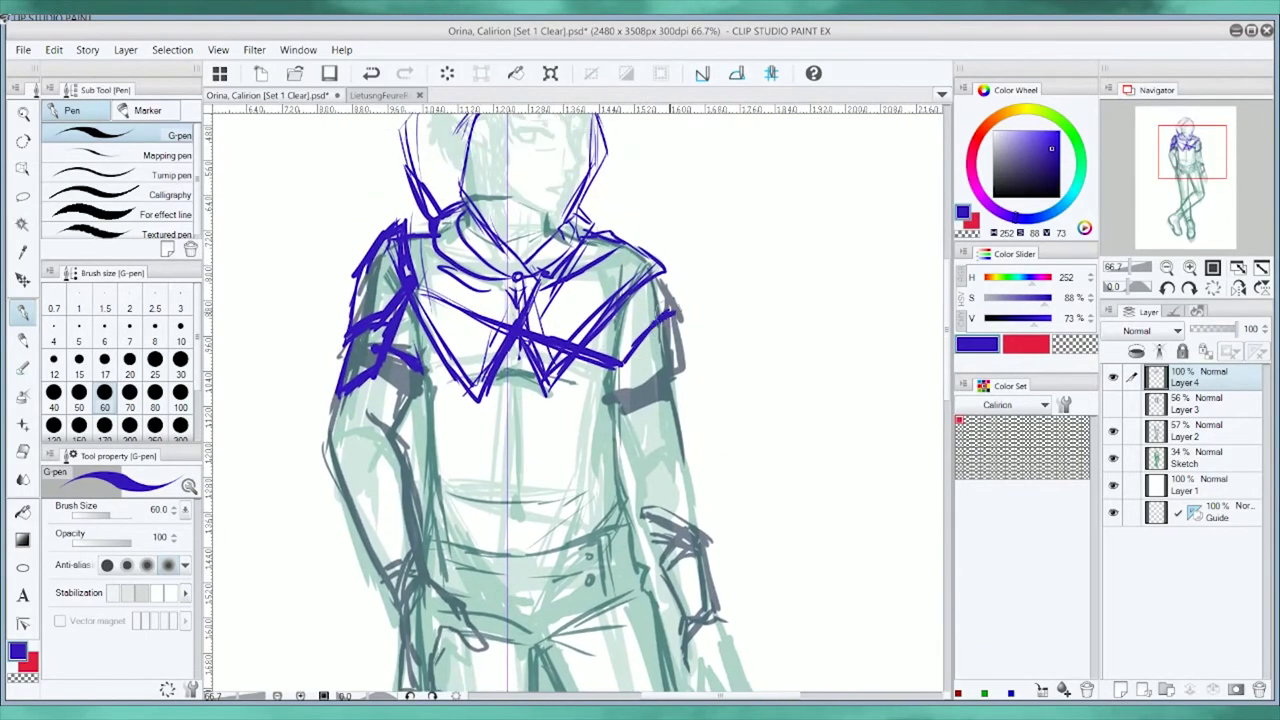
mouse_move(657, 350)
mouse_down()
mouse_move(640, 420)
mouse_move(628, 398)
mouse_up()
Hide the costume and Layer 3, then hatch shading on the arms, torso sides and shoulders on Layer 2.
click(1113, 376)
click(1200, 430)
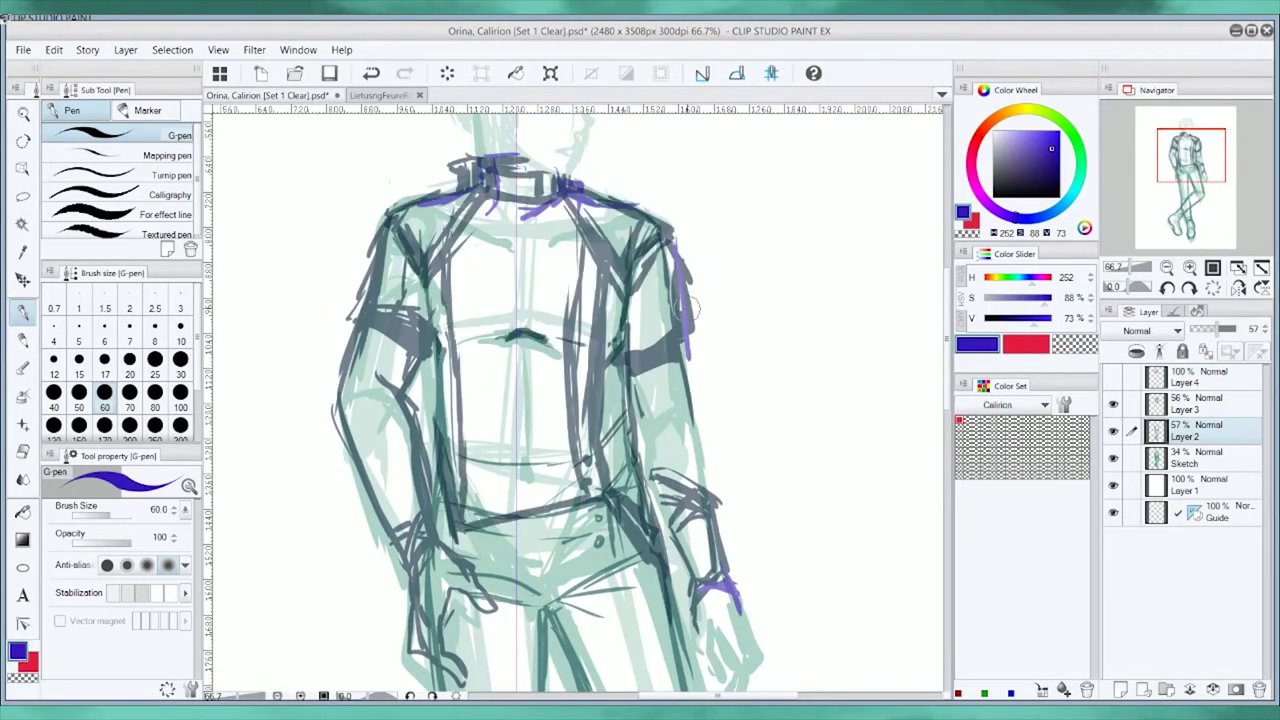
click(1113, 403)
drag(648, 440, 680, 385)
drag(360, 430, 395, 390)
drag(382, 510, 412, 470)
drag(452, 200, 428, 282)
drag(605, 205, 626, 295)
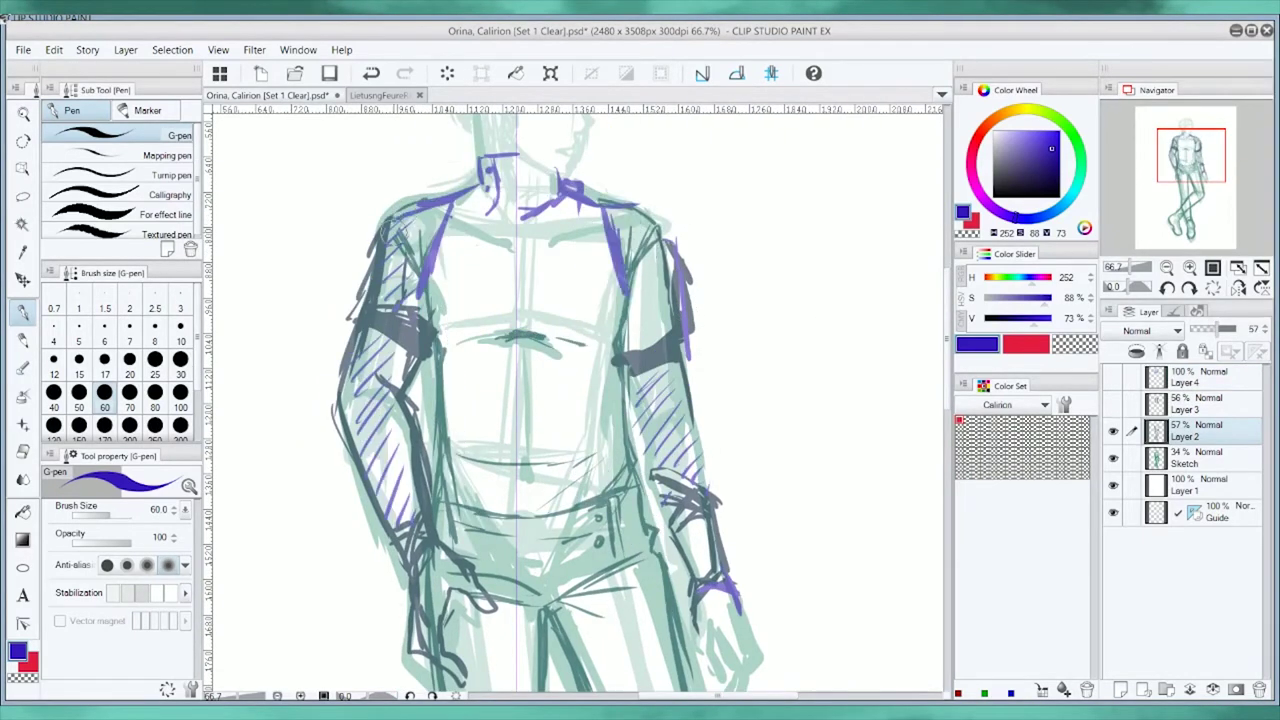
drag(440, 200, 400, 320)
drag(662, 298, 628, 348)
drag(686, 300, 645, 370)
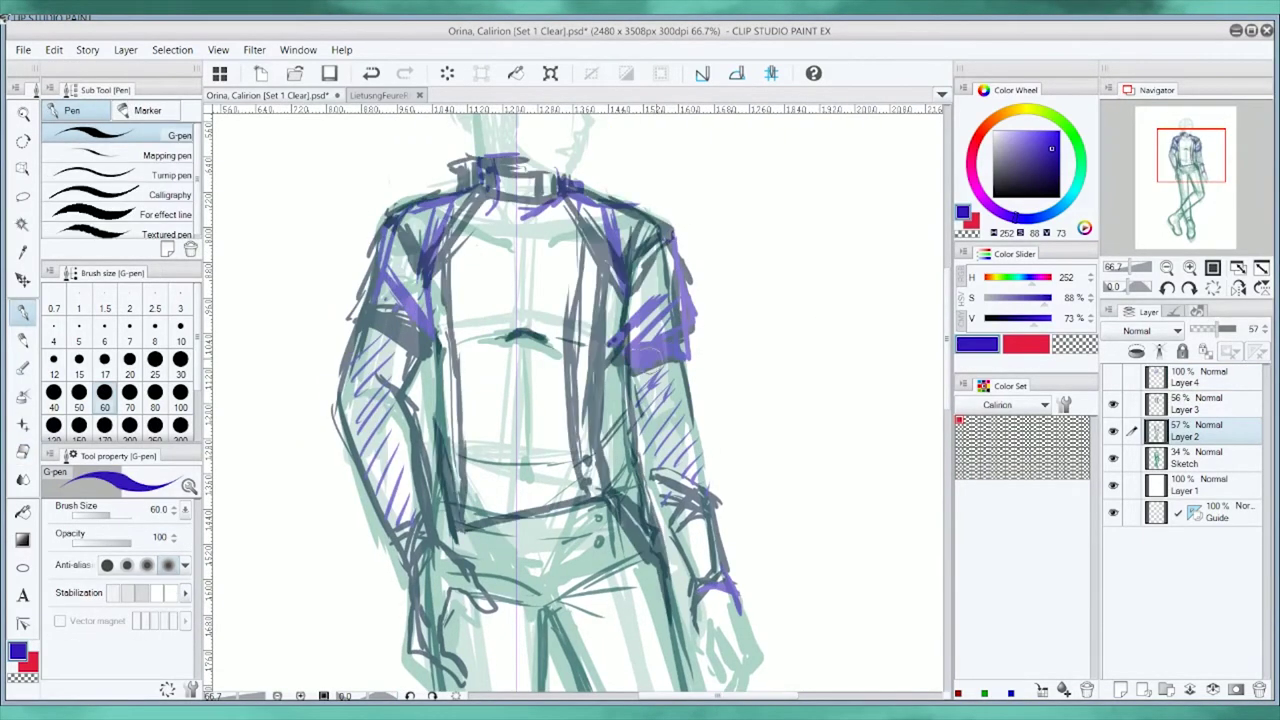
drag(362, 285, 432, 350)
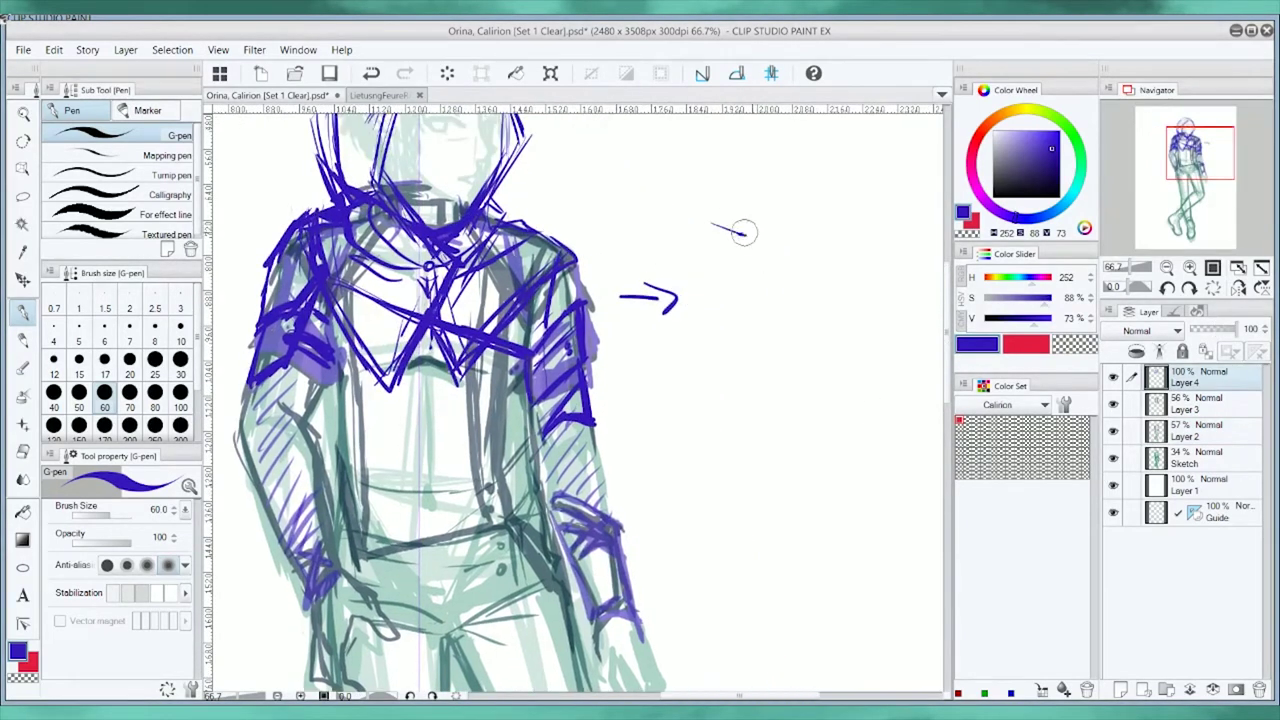
Sketch a V-shaped collar study beside the figure with an arrow, buttons and detail lines.
mouse_move(663, 240)
mouse_down()
mouse_move(849, 243)
mouse_move(750, 322)
mouse_up()
drag(858, 240, 750, 322)
drag(745, 355, 752, 368)
drag(700, 165, 690, 240)
drag(825, 145, 830, 215)
drag(750, 255, 820, 220)
drag(890, 250, 885, 410)
drag(665, 295, 680, 405)
drag(845, 405, 888, 365)
Try a sleeve hatch on Layer 3, undo it, and return to Layer 4.
click(1190, 402)
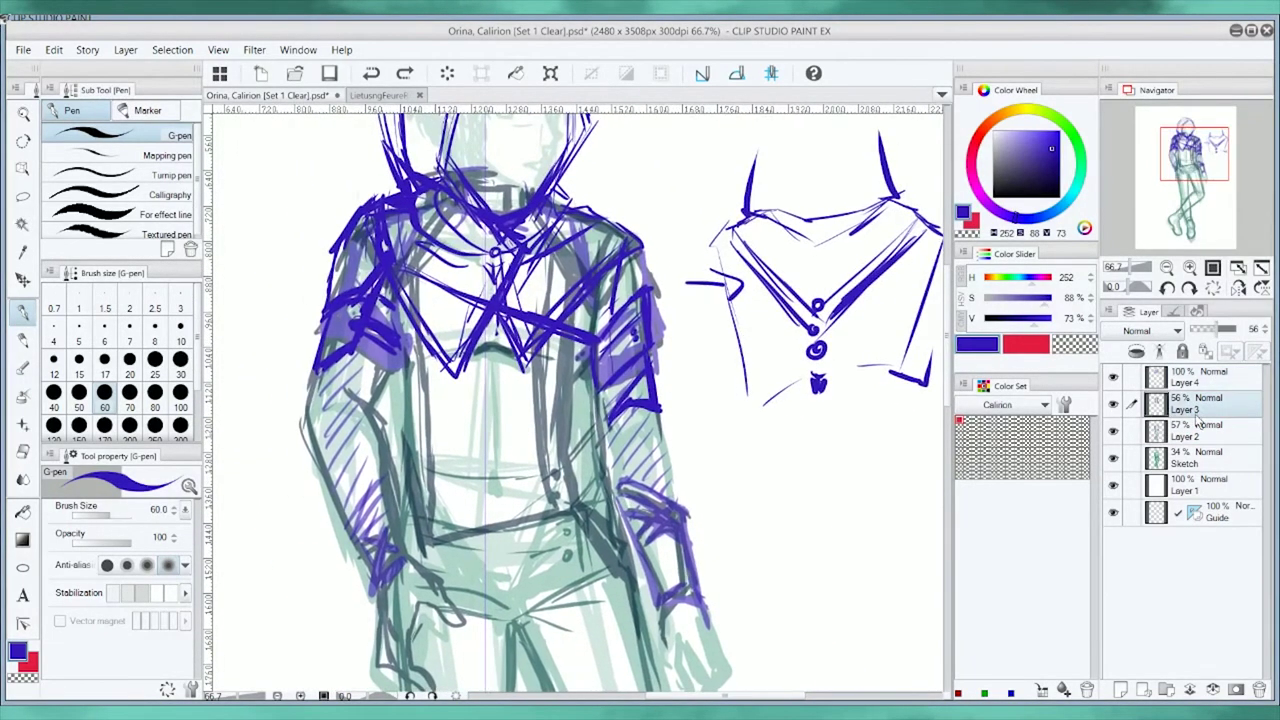
mouse_move(300, 422)
mouse_down()
mouse_move(360, 480)
mouse_move(360, 465)
mouse_move(385, 550)
mouse_move(405, 570)
mouse_up()
key(ctrl+z)
click(1190, 377)
Sketch strokes across the waist, hip and left leg, and outline the heel and sole.
scroll(658, 473, down, 3)
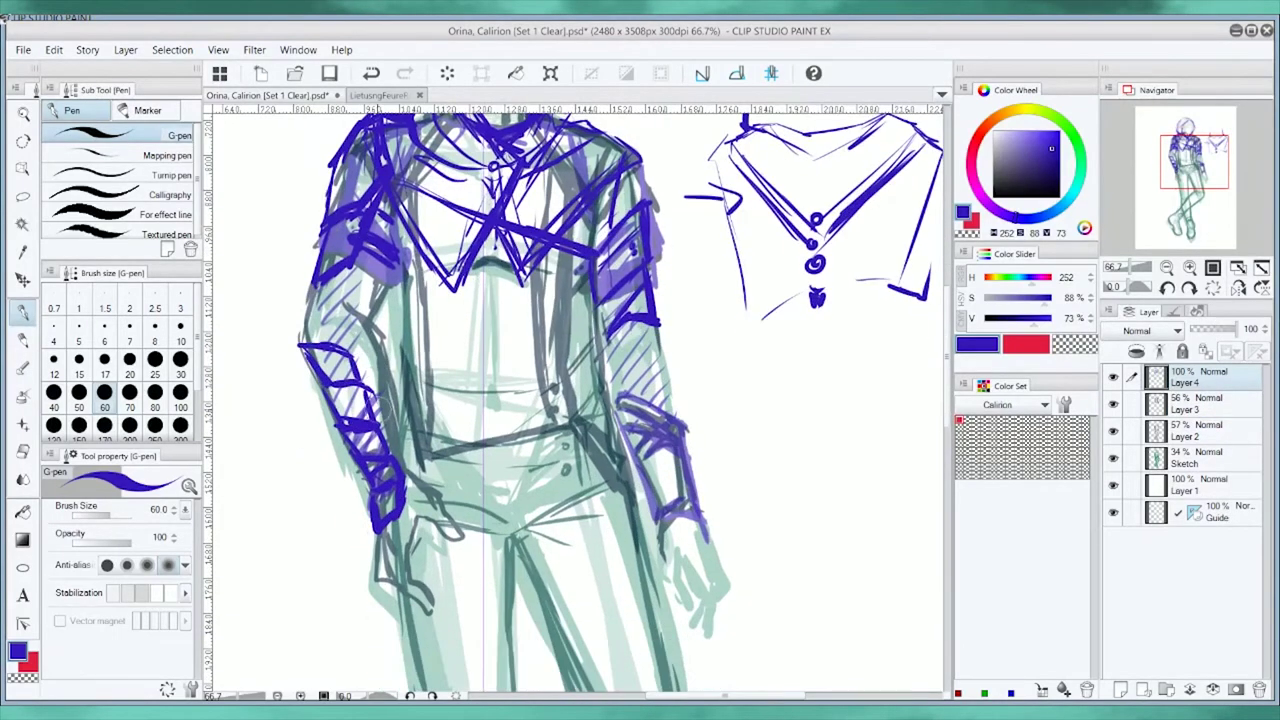
scroll(658, 473, up, 3)
scroll(658, 473, down, 3)
mouse_move(395, 390)
mouse_down()
mouse_move(605, 433)
mouse_move(622, 450)
mouse_up()
drag(600, 490, 530, 555)
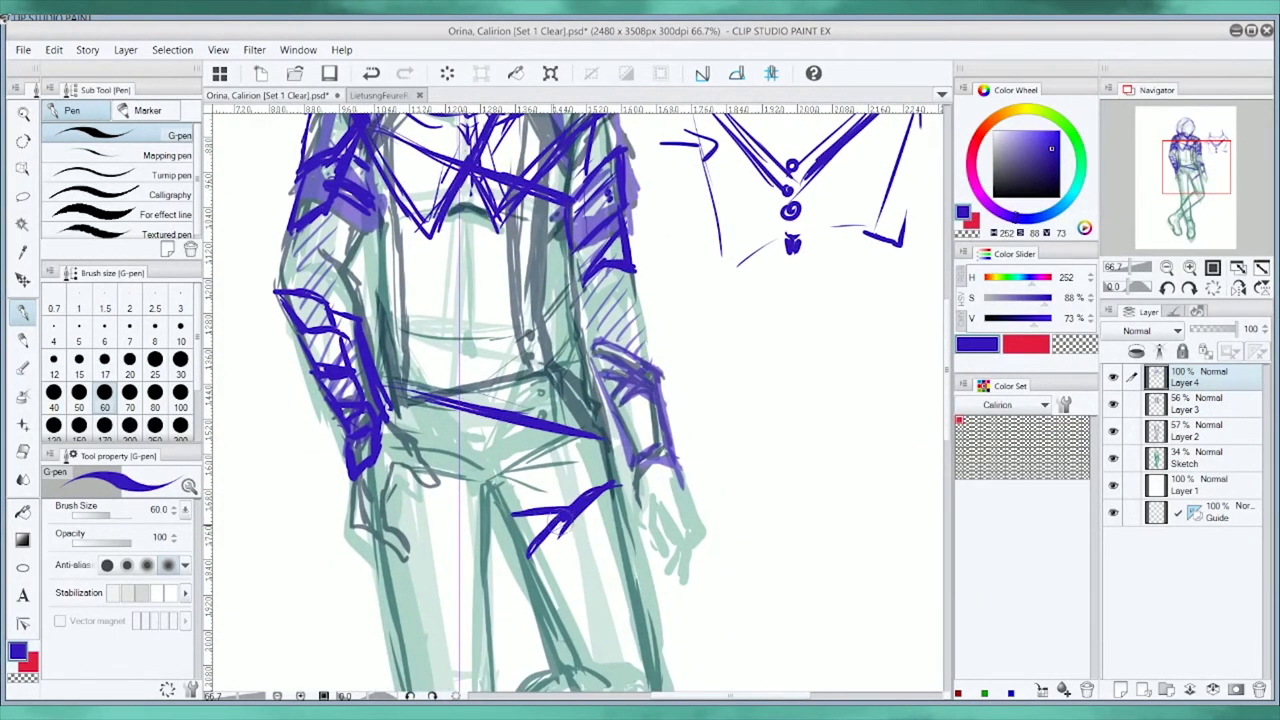
drag(515, 505, 600, 490)
mouse_move(590, 420)
mouse_down()
mouse_move(628, 480)
mouse_move(620, 540)
mouse_up()
scroll(540, 362, down, 2)
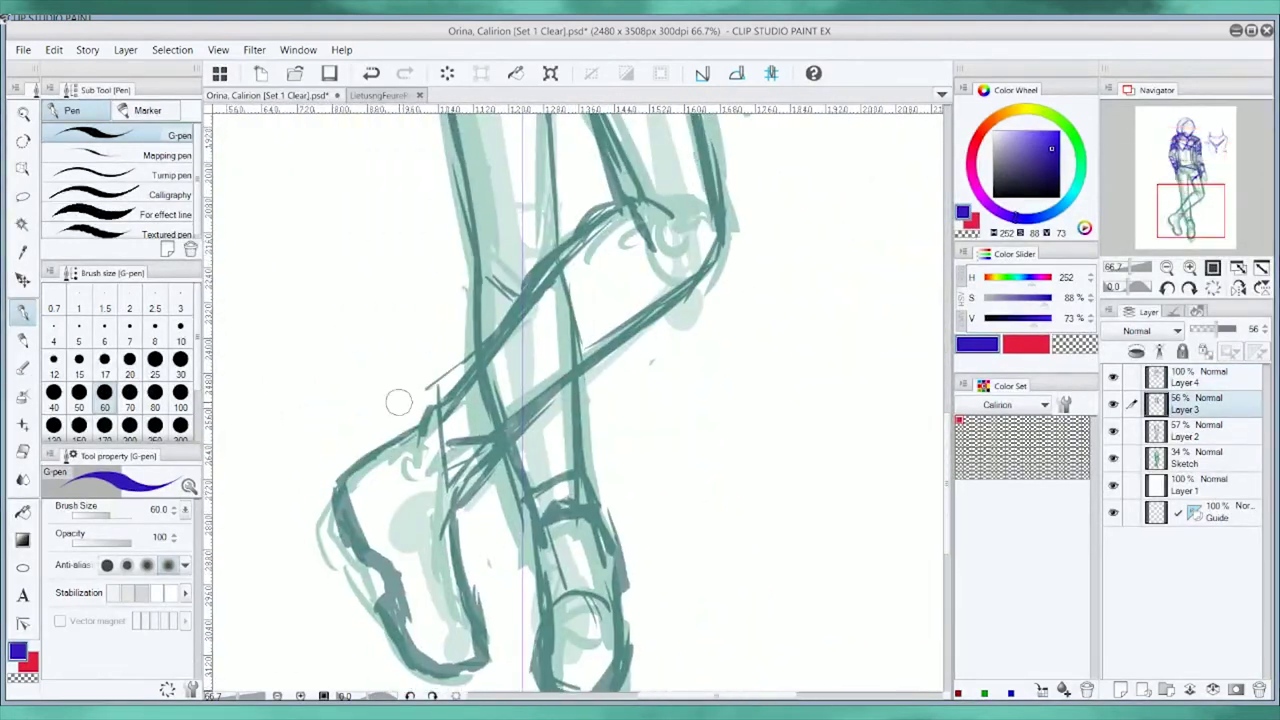
mouse_move(398, 430)
mouse_down()
mouse_move(345, 575)
mouse_move(475, 680)
mouse_up()
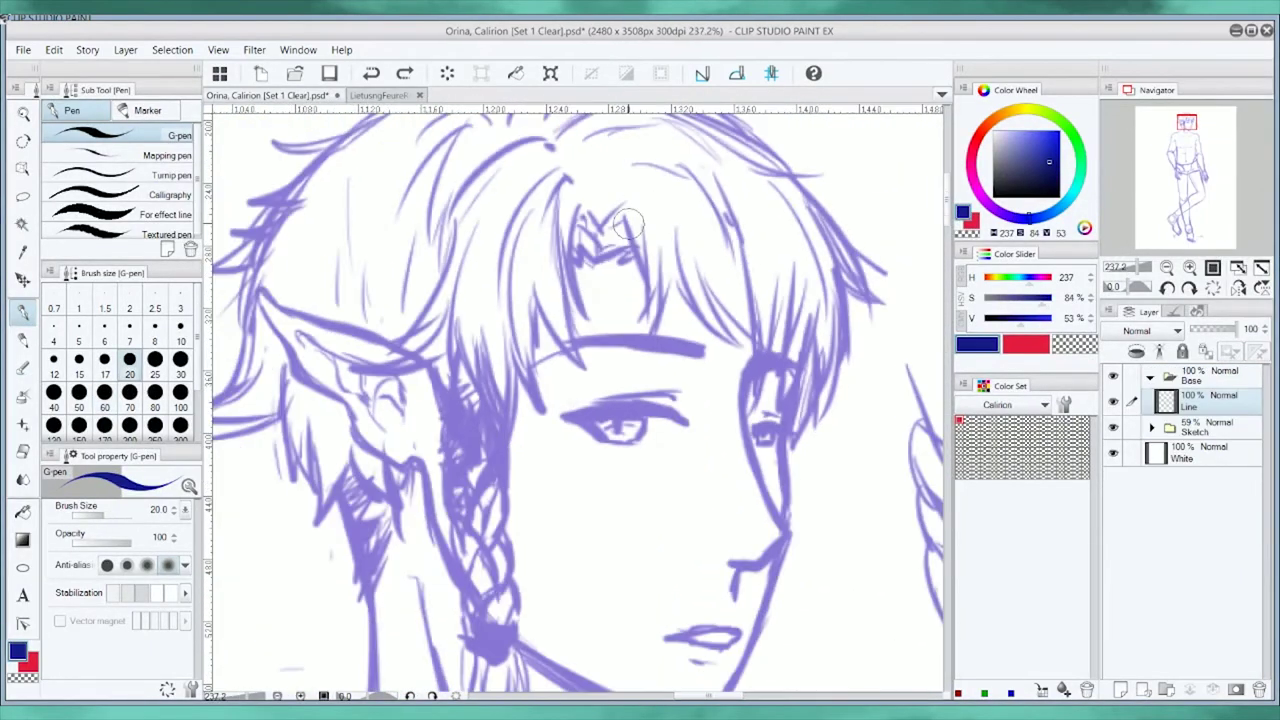
Ink the first strands down the centre fringe and fade the Sketch folder to 23% opacity.
drag(624, 218, 647, 305)
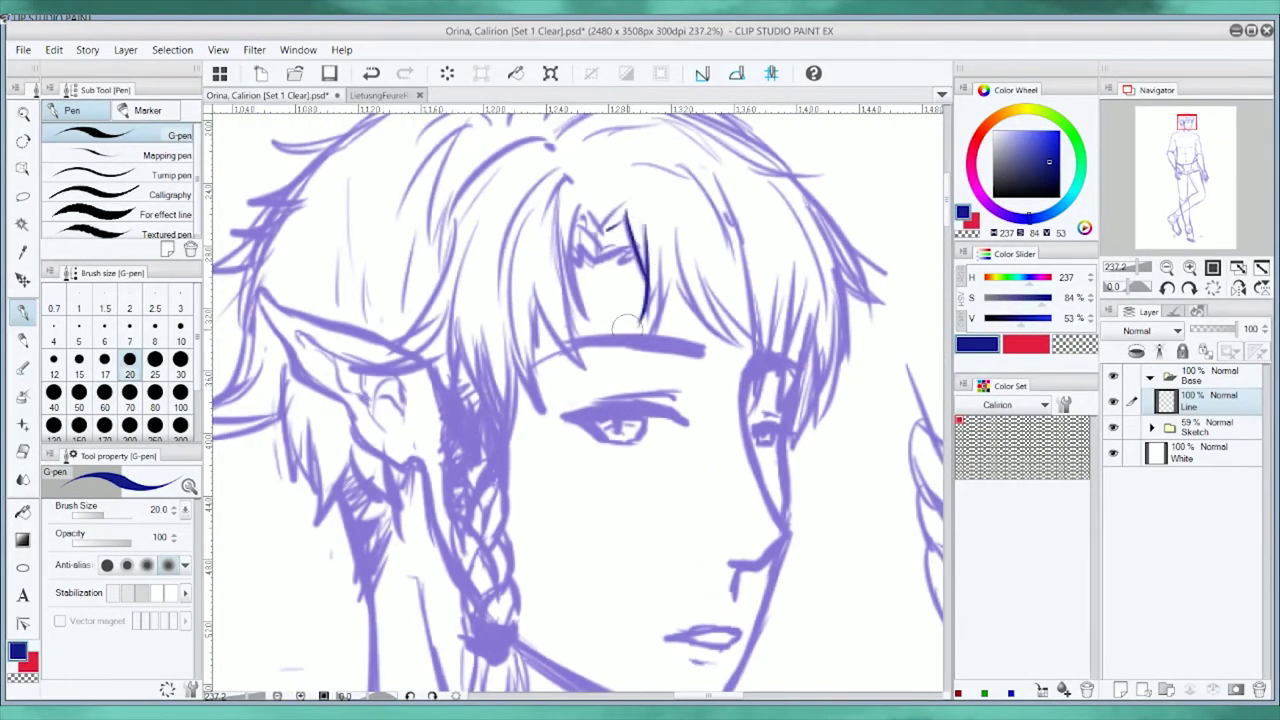
mouse_move(668, 228)
mouse_down()
mouse_move(712, 318)
mouse_move(752, 358)
mouse_up()
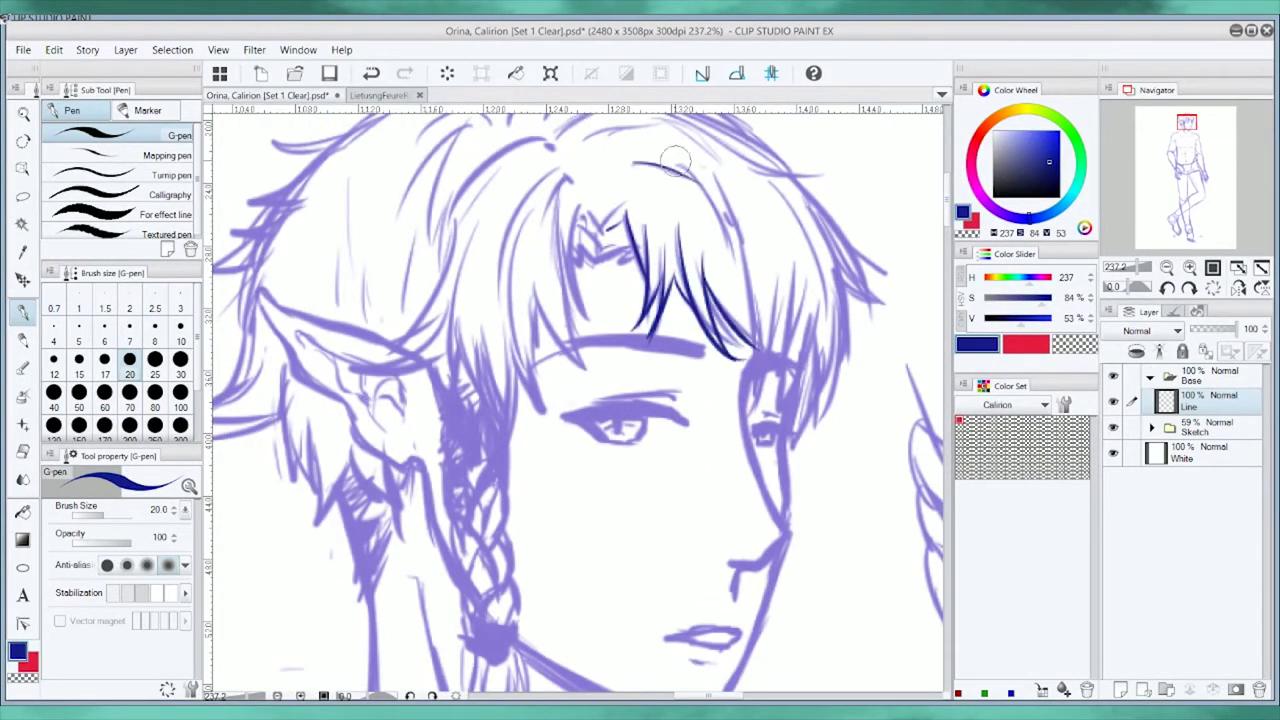
drag(745, 242, 760, 360)
drag(776, 312, 741, 410)
drag(672, 180, 765, 268)
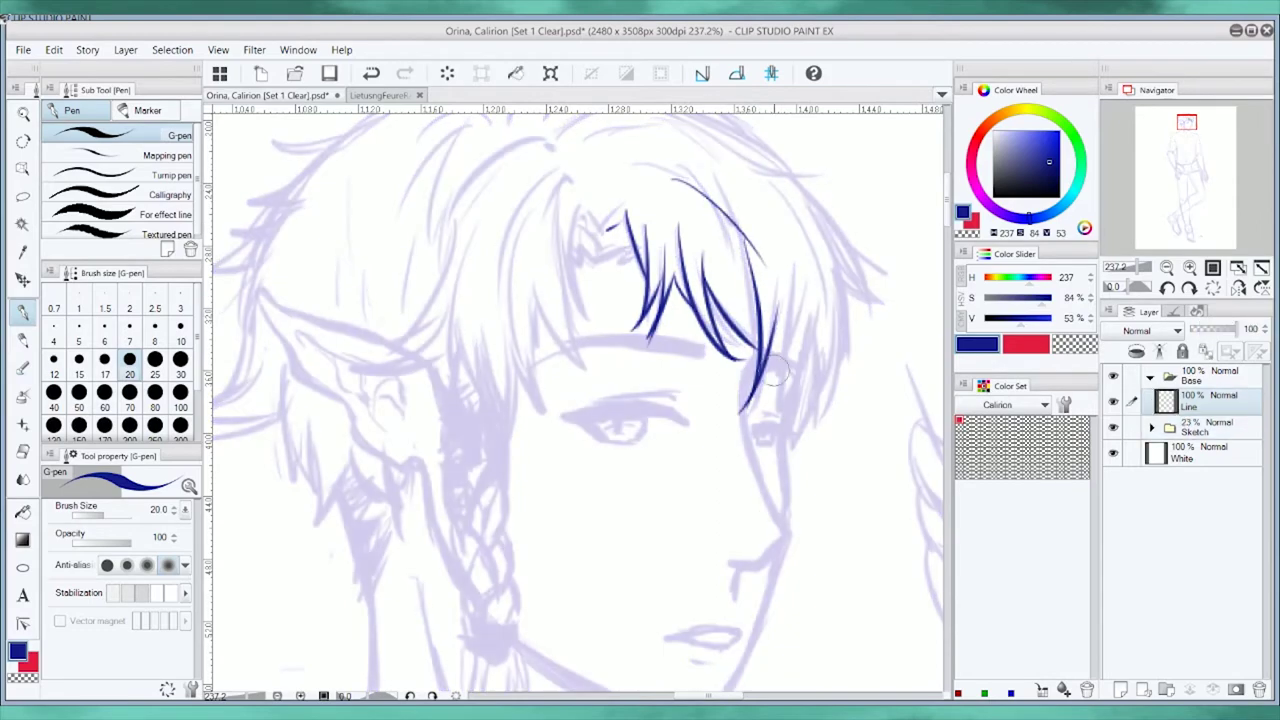
Ink the strands down the right side of the fringe, redoing the lower ones, plus a crown arc.
mouse_move(797, 244)
mouse_down()
mouse_move(775, 384)
mouse_move(752, 422)
mouse_up()
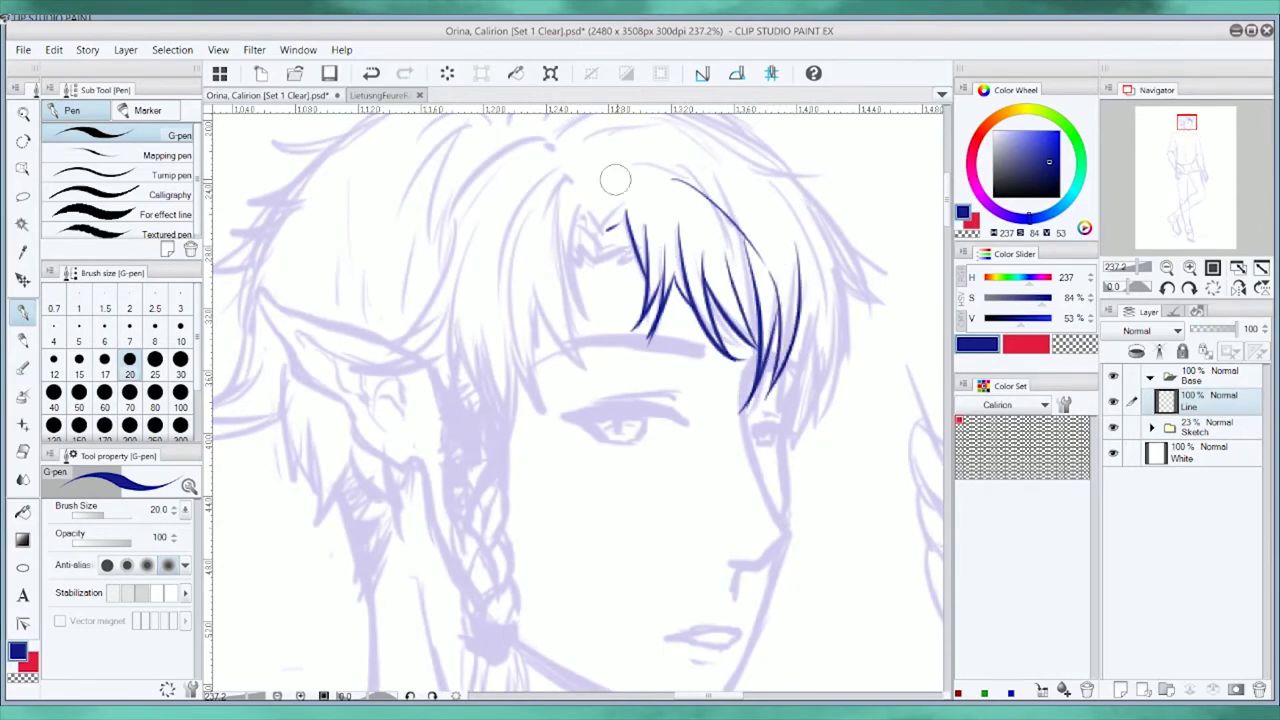
drag(815, 276, 790, 440)
drag(845, 262, 806, 436)
drag(838, 315, 785, 478)
key(ctrl+z)
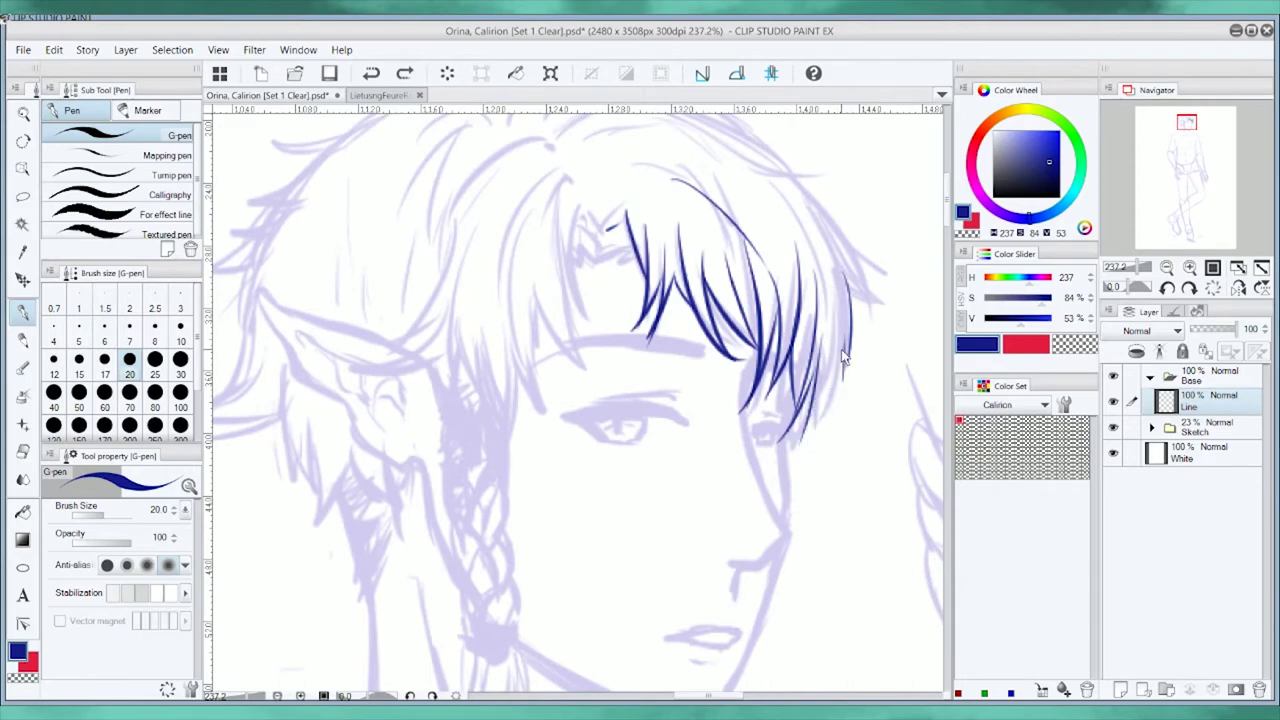
drag(836, 390, 810, 470)
key(ctrl+z)
key(ctrl+z)
mouse_move(848, 290)
mouse_down()
mouse_move(800, 415)
mouse_move(815, 405)
mouse_up()
drag(840, 240, 886, 306)
drag(750, 172, 815, 168)
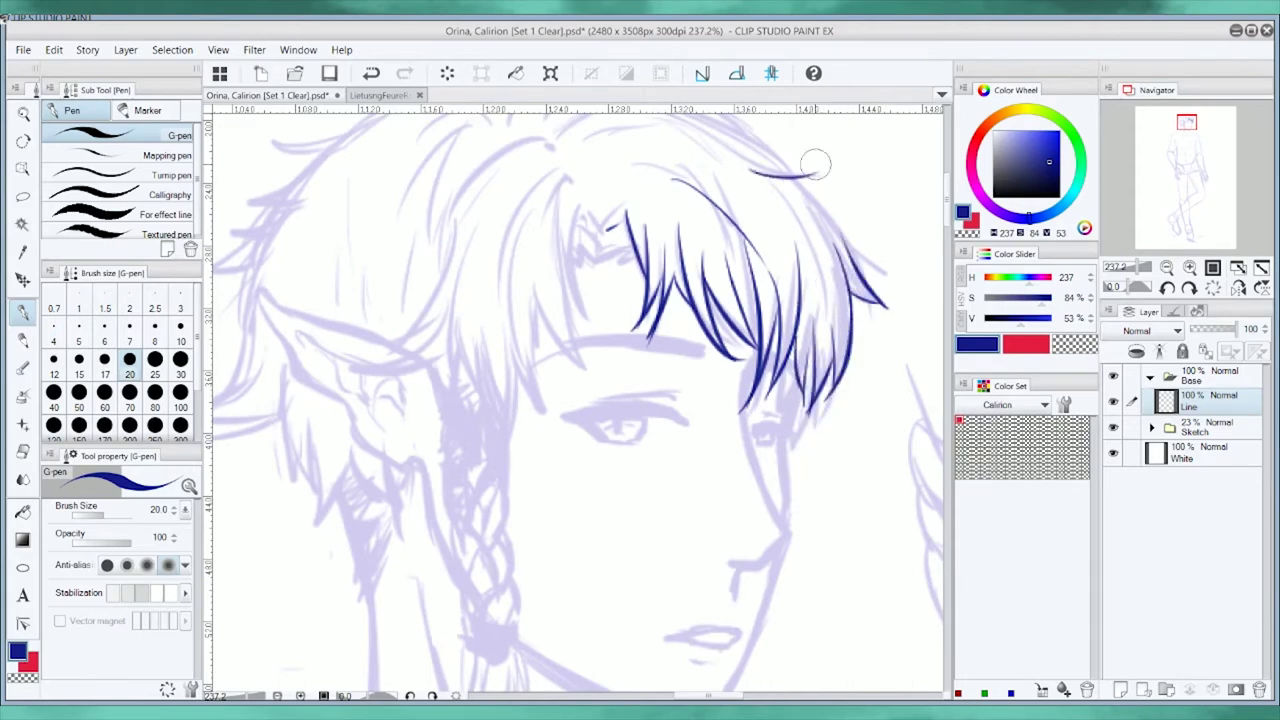
Ink the left fringe strands and the crown zigzag and arcs toward the ear.
drag(580, 228, 625, 202)
mouse_move(570, 200)
mouse_down()
mouse_move(556, 322)
mouse_move(588, 365)
mouse_up()
mouse_move(575, 245)
mouse_down()
mouse_move(560, 300)
mouse_move(507, 365)
mouse_up()
drag(540, 290, 550, 430)
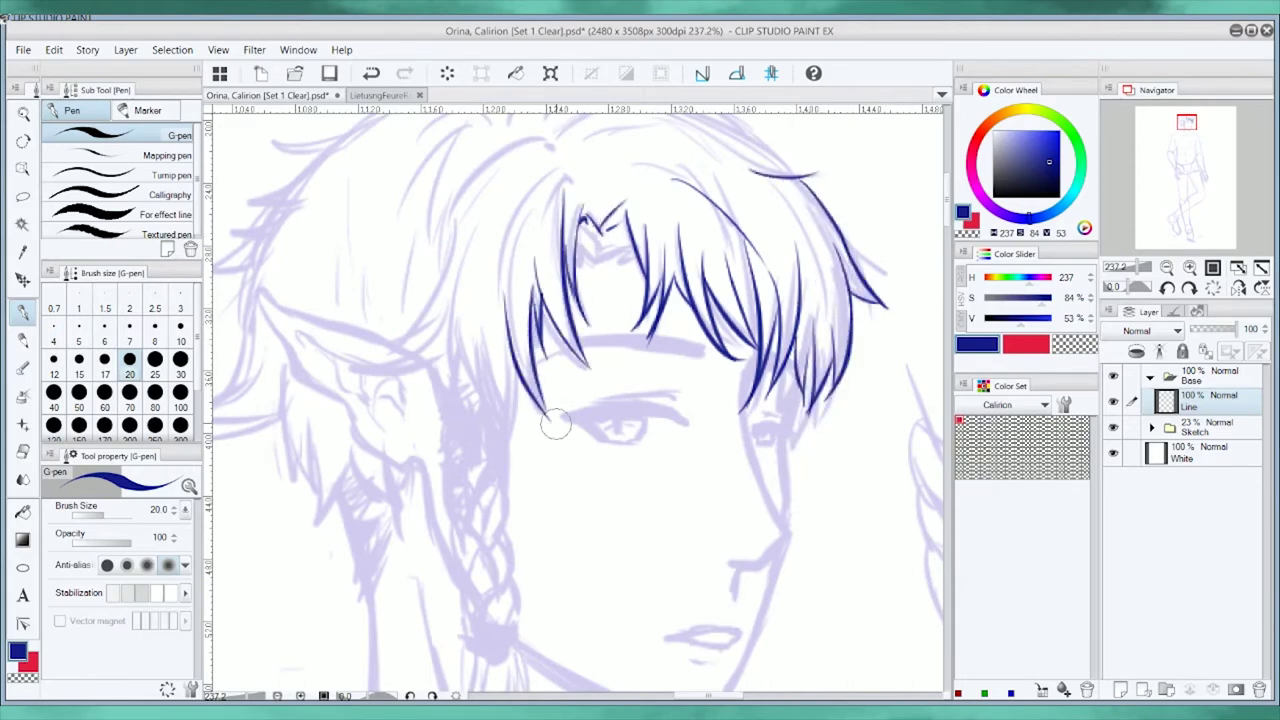
drag(440, 256, 385, 348)
key(ctrl+z)
drag(450, 292, 362, 382)
drag(462, 250, 440, 400)
mouse_move(500, 300)
mouse_down()
mouse_move(505, 462)
mouse_move(512, 410)
mouse_up()
mouse_move(555, 172)
mouse_down()
mouse_move(498, 330)
mouse_move(595, 188)
mouse_up()
mouse_move(612, 180)
mouse_down()
mouse_move(700, 203)
mouse_move(745, 240)
mouse_up()
key(ctrl+z)
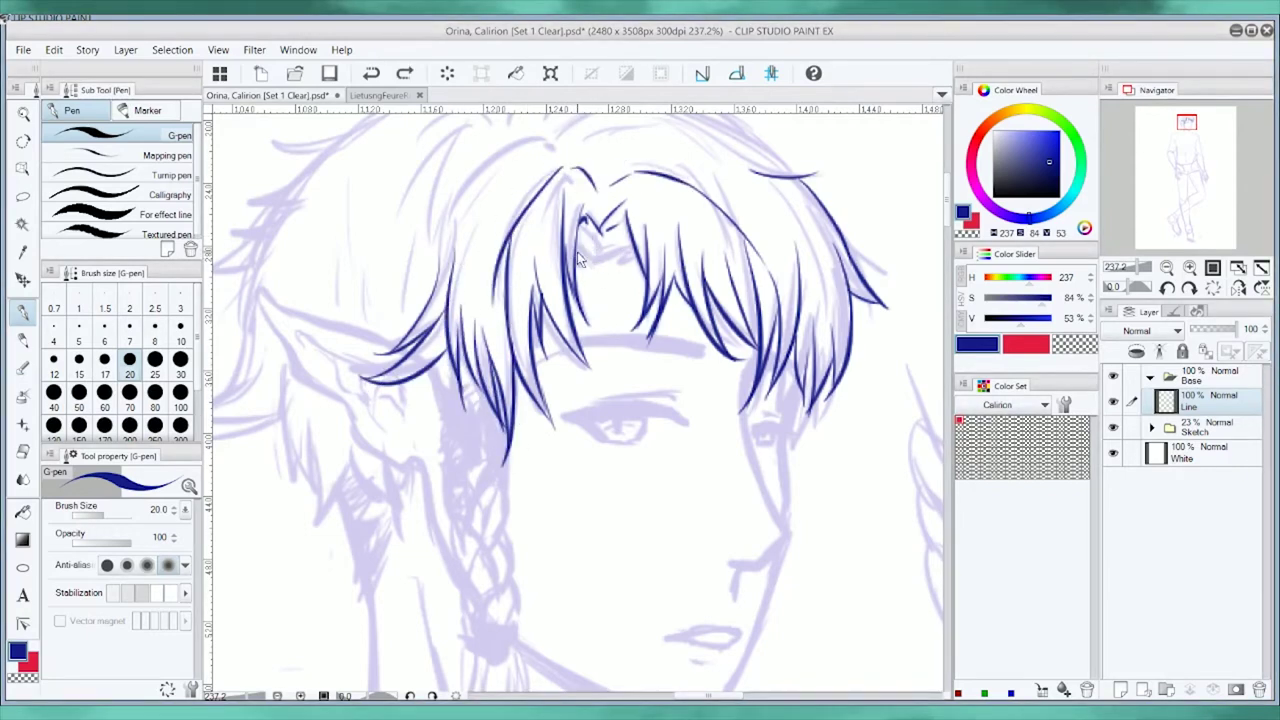
Add short strands near the brow and strands below the left fringe by the ear.
drag(616, 248, 636, 260)
drag(672, 204, 706, 232)
drag(640, 300, 652, 246)
drag(452, 357, 480, 438)
drag(505, 366, 490, 470)
Ink the braid strands and the tie at the braid tip.
drag(500, 404, 486, 496)
drag(482, 440, 500, 545)
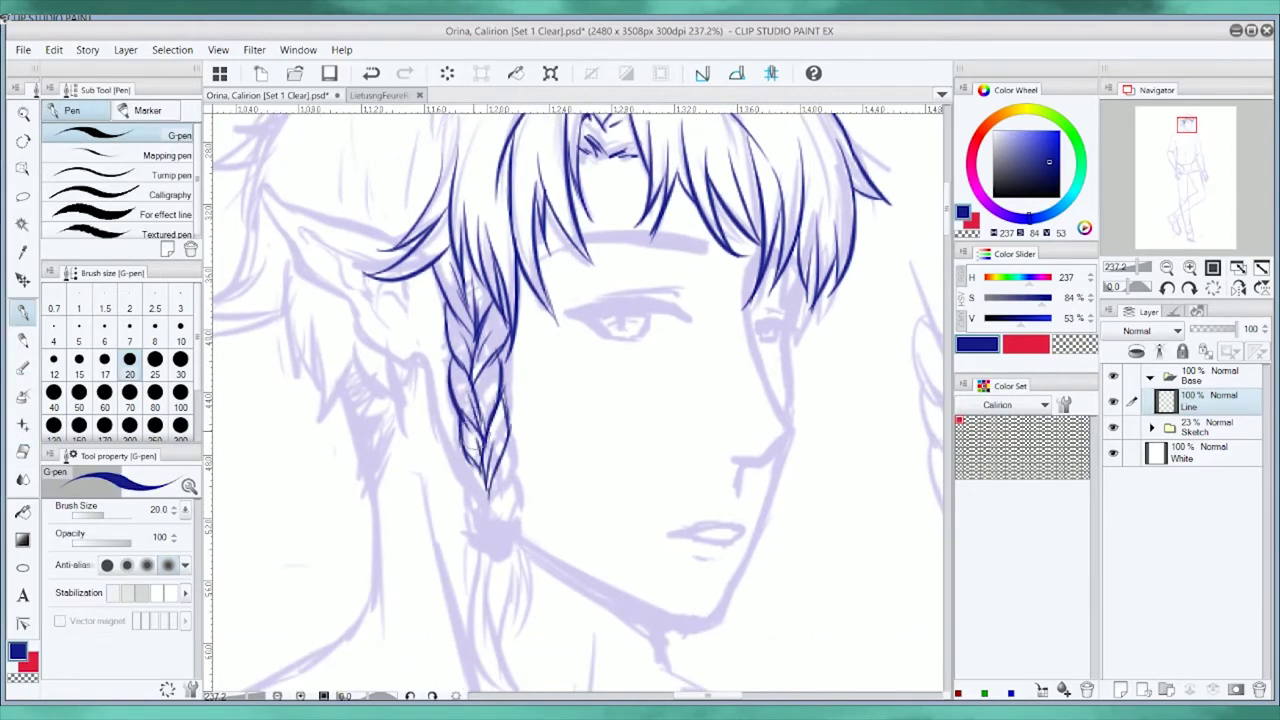
drag(481, 503, 508, 506)
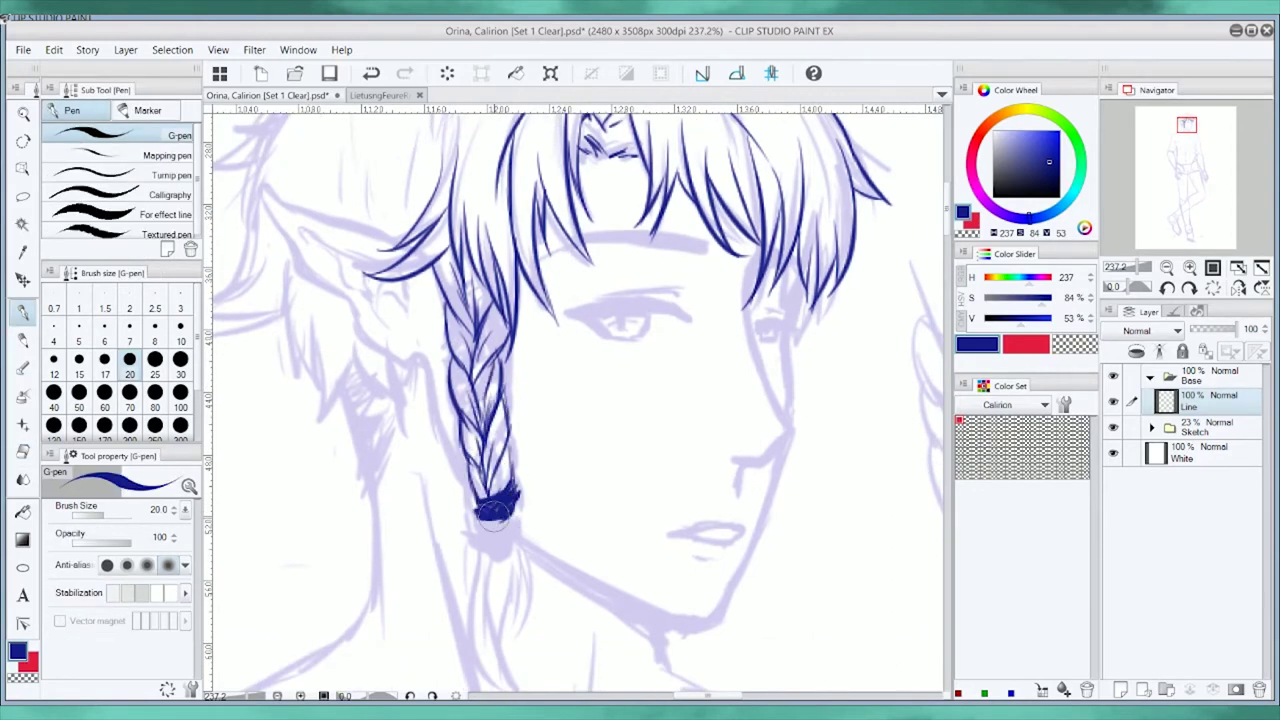
drag(526, 609, 513, 477)
drag(490, 420, 525, 560)
Ink the elf ear's outer contour from the tip down to the earlobe.
drag(543, 349, 567, 517)
drag(300, 262, 418, 298)
key(ctrl+z)
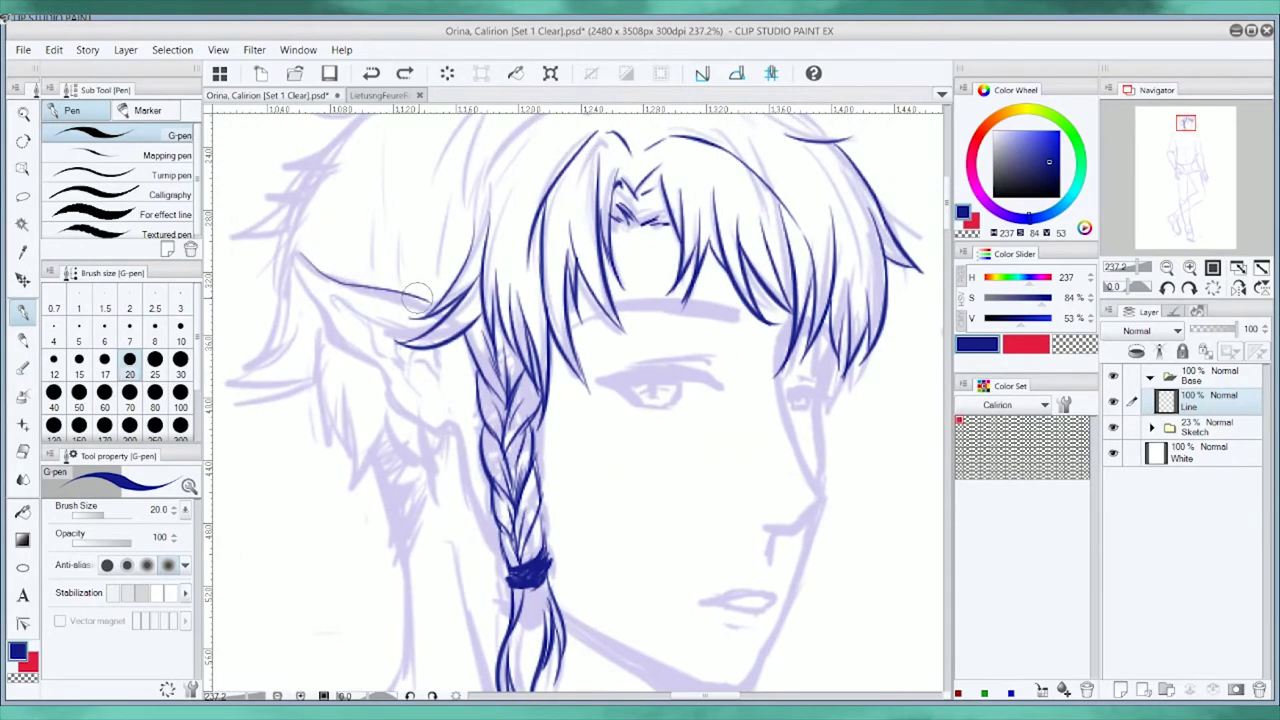
drag(298, 258, 395, 385)
key(ctrl+z)
mouse_move(368, 342)
mouse_down()
mouse_move(452, 422)
mouse_move(470, 515)
mouse_up()
Ink the line behind the braid, the jawline, the nose and the nose-to-chin line.
drag(500, 560, 472, 514)
drag(530, 568, 665, 645)
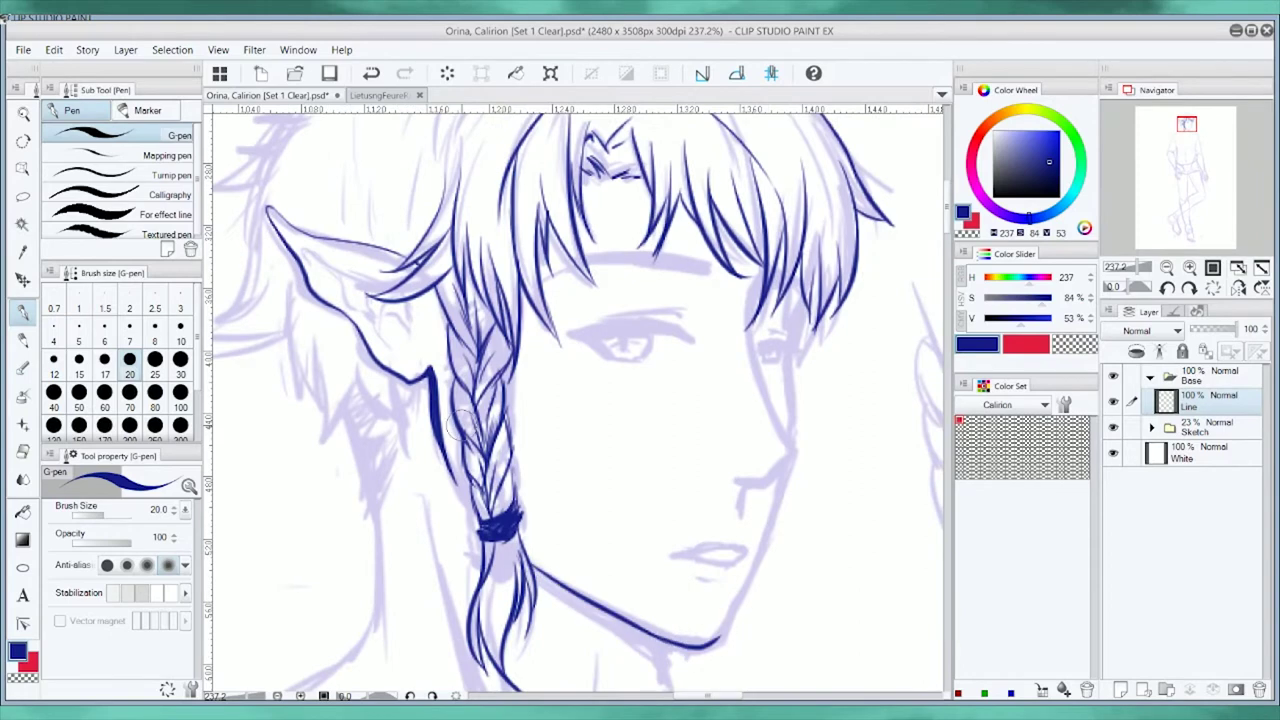
mouse_move(748, 340)
mouse_down()
mouse_move(792, 452)
mouse_move(728, 466)
mouse_up()
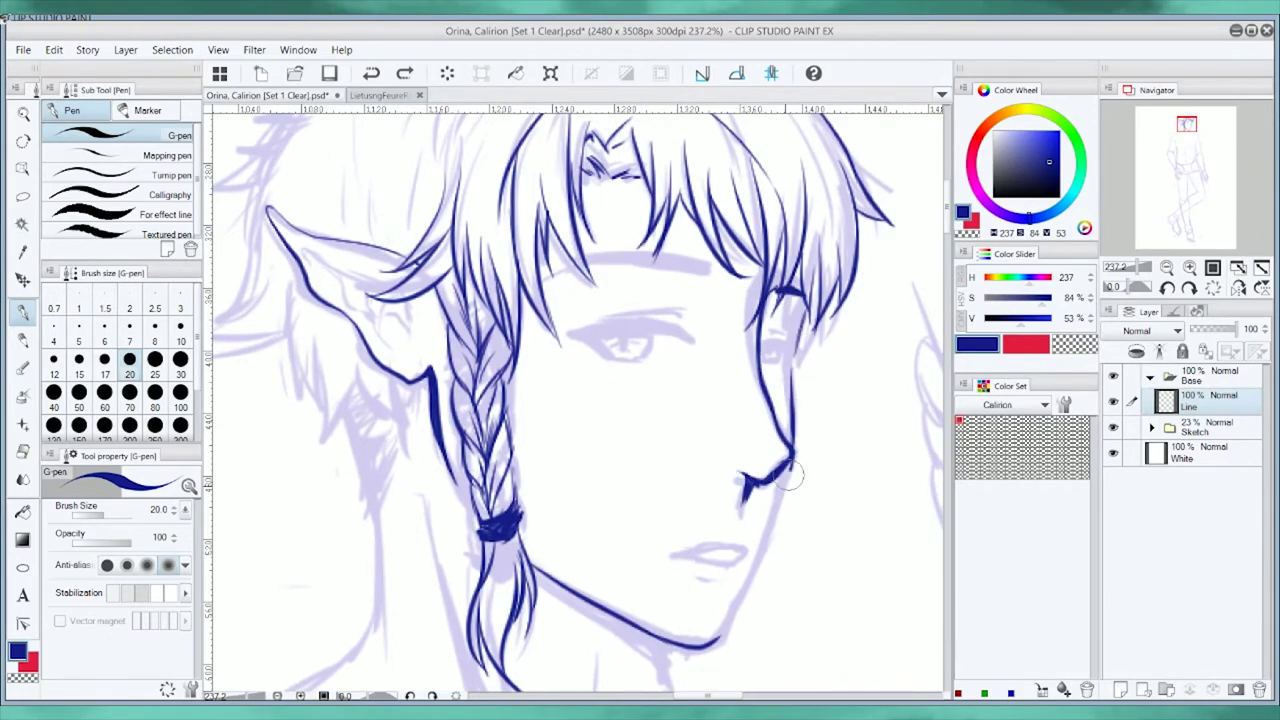
drag(792, 458, 712, 638)
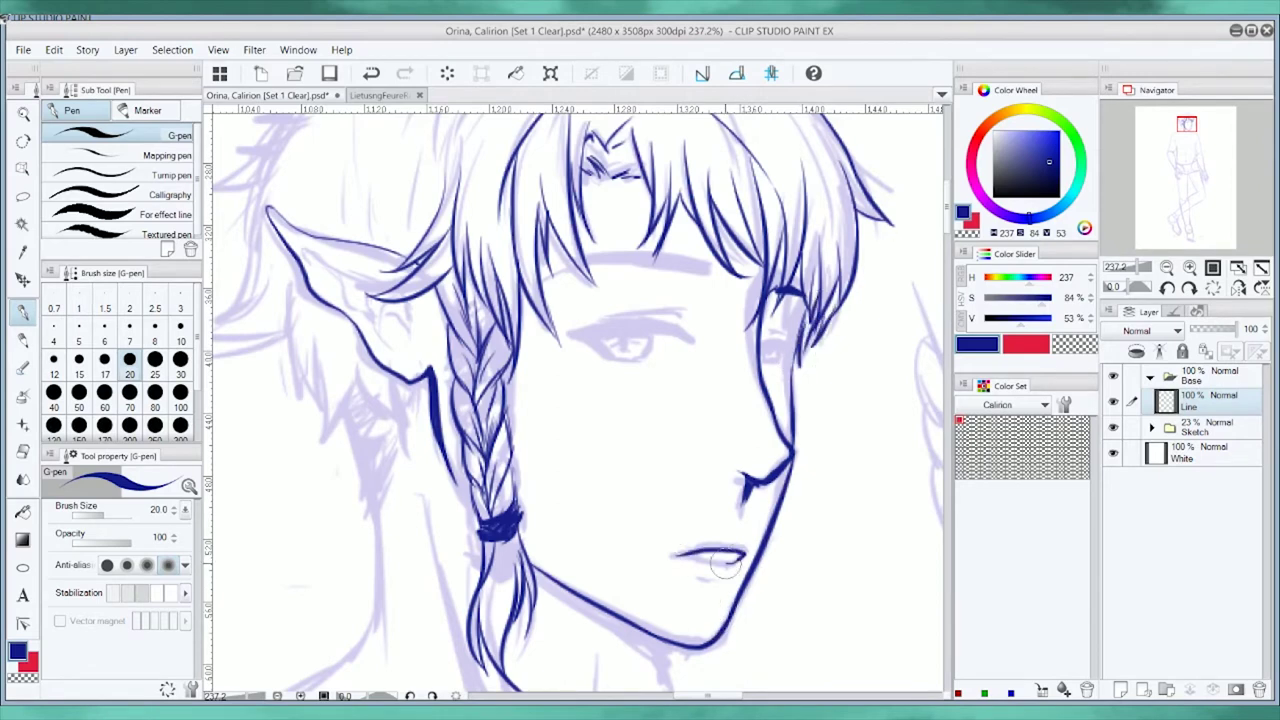
Ink the thick eyebrow, the upper eyelid line and the eyelid crease.
scroll(770, 437, up, 2)
mouse_move(690, 212)
mouse_down()
mouse_move(472, 225)
mouse_move(690, 208)
mouse_up()
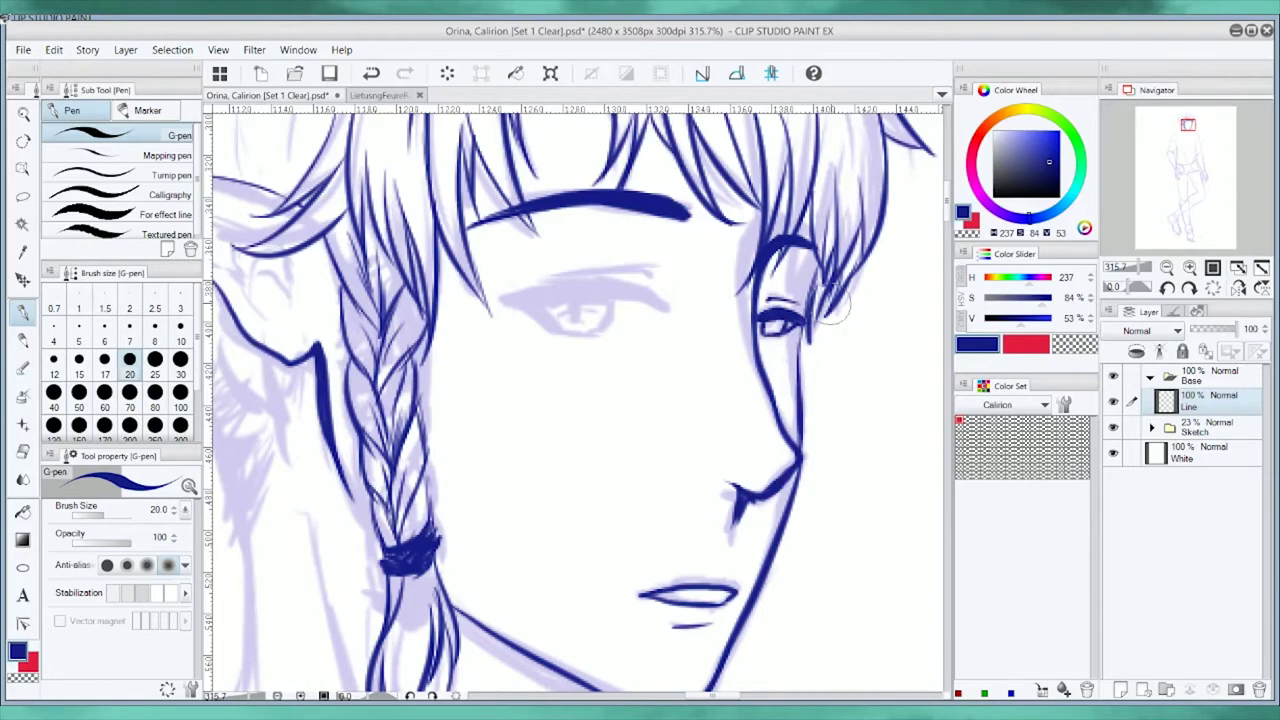
mouse_move(502, 298)
mouse_down()
mouse_move(612, 284)
mouse_move(672, 306)
mouse_move(560, 334)
mouse_move(620, 333)
mouse_up()
mouse_move(638, 331)
mouse_down()
mouse_move(667, 328)
mouse_move(616, 309)
mouse_up()
key(ctrl+z)
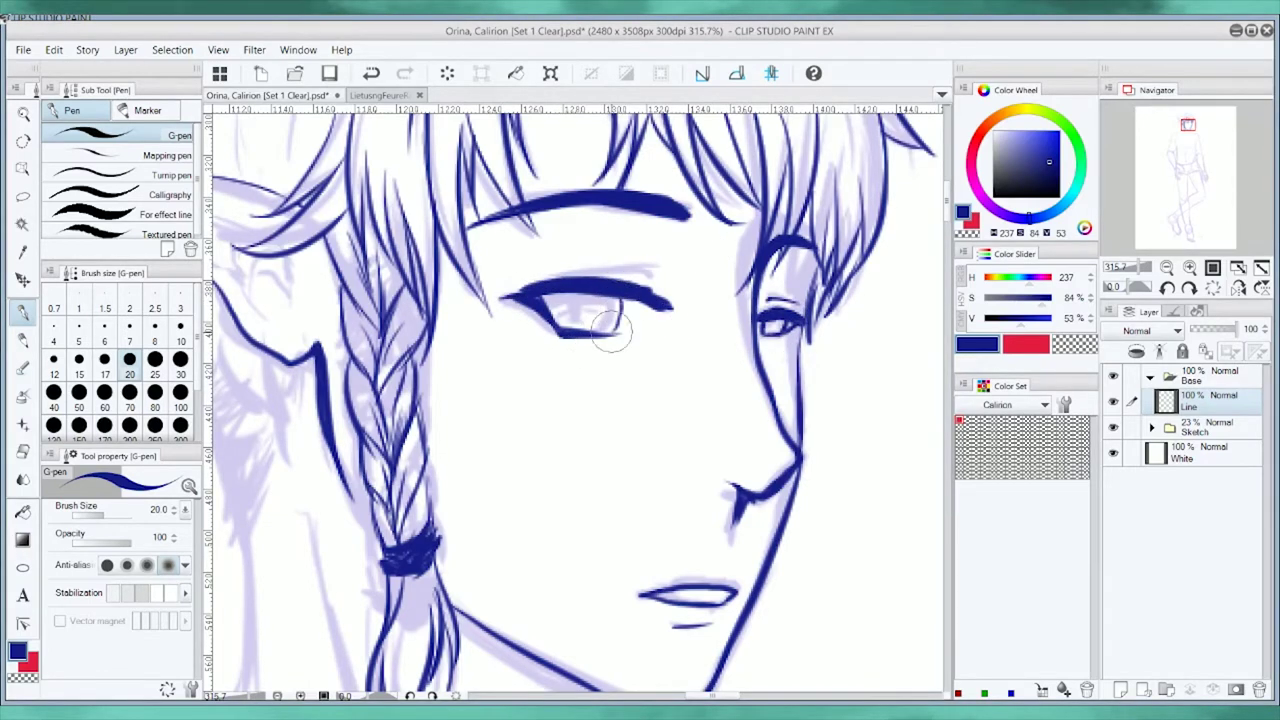
drag(556, 266, 642, 260)
Ink the inner detail lines of the elf ear.
drag(600, 300, 768, 366)
drag(316, 250, 404, 314)
drag(412, 330, 462, 362)
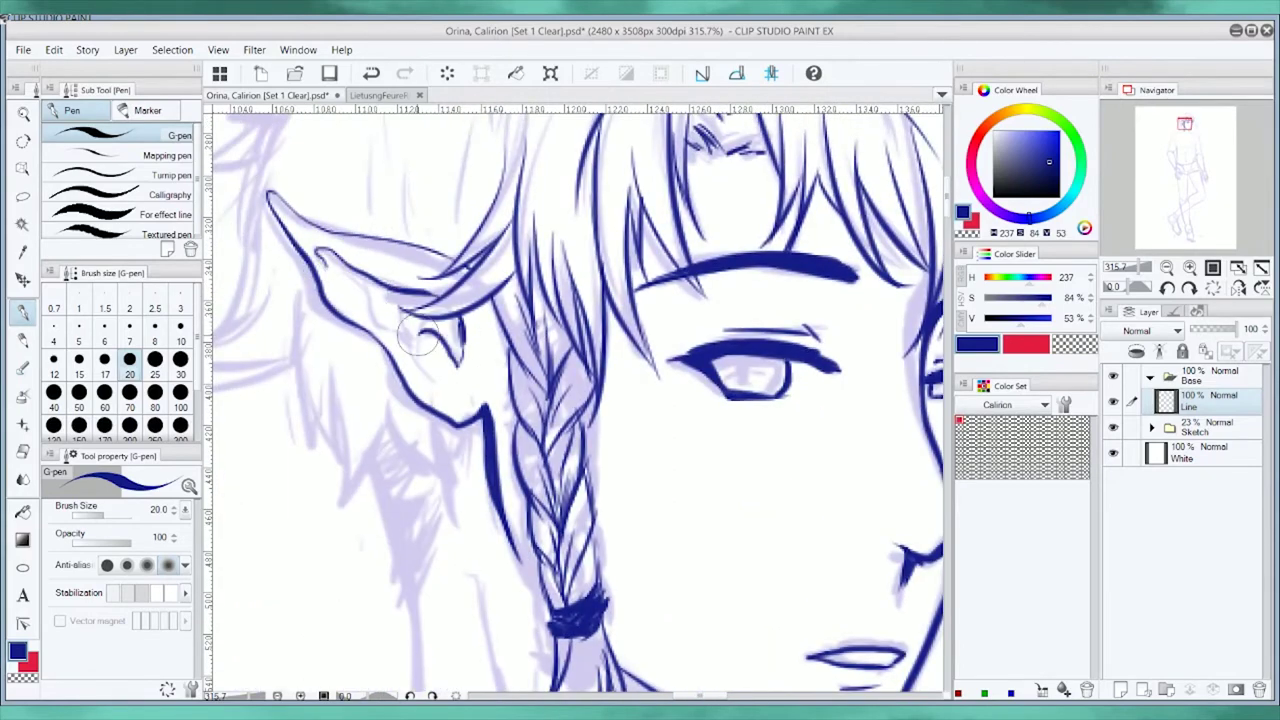
drag(330, 258, 420, 345)
drag(400, 318, 450, 350)
scroll(401, 303, down, 3)
scroll(401, 303, up, 1)
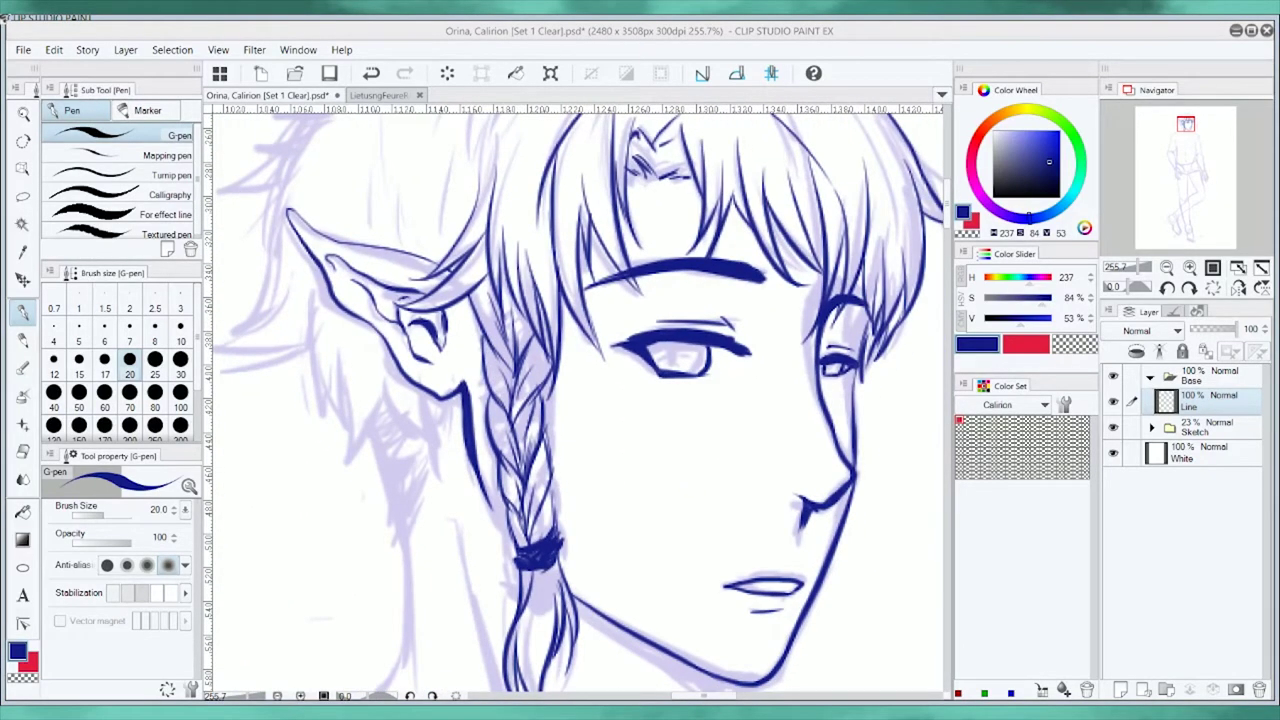
key(ctrl+Tab)
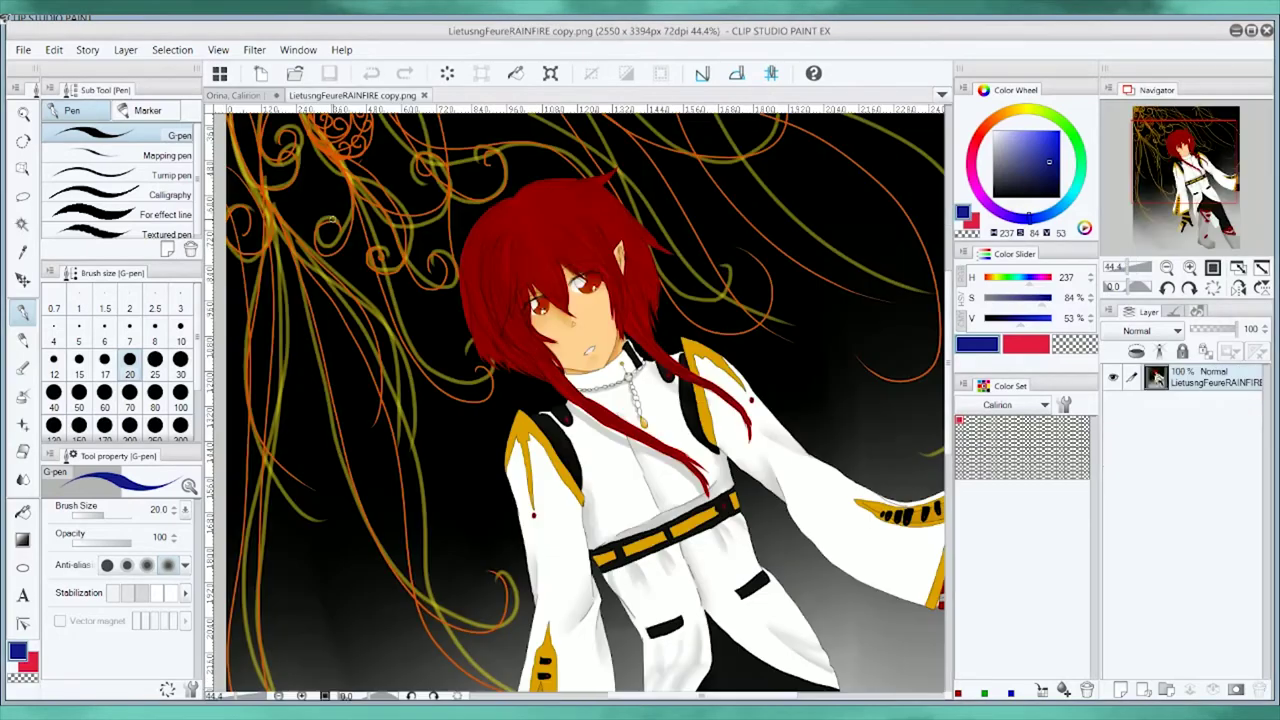
Back on the character sketch, ink a hair line below the ear and the left hair outline.
click(235, 95)
scroll(465, 480, up, 2)
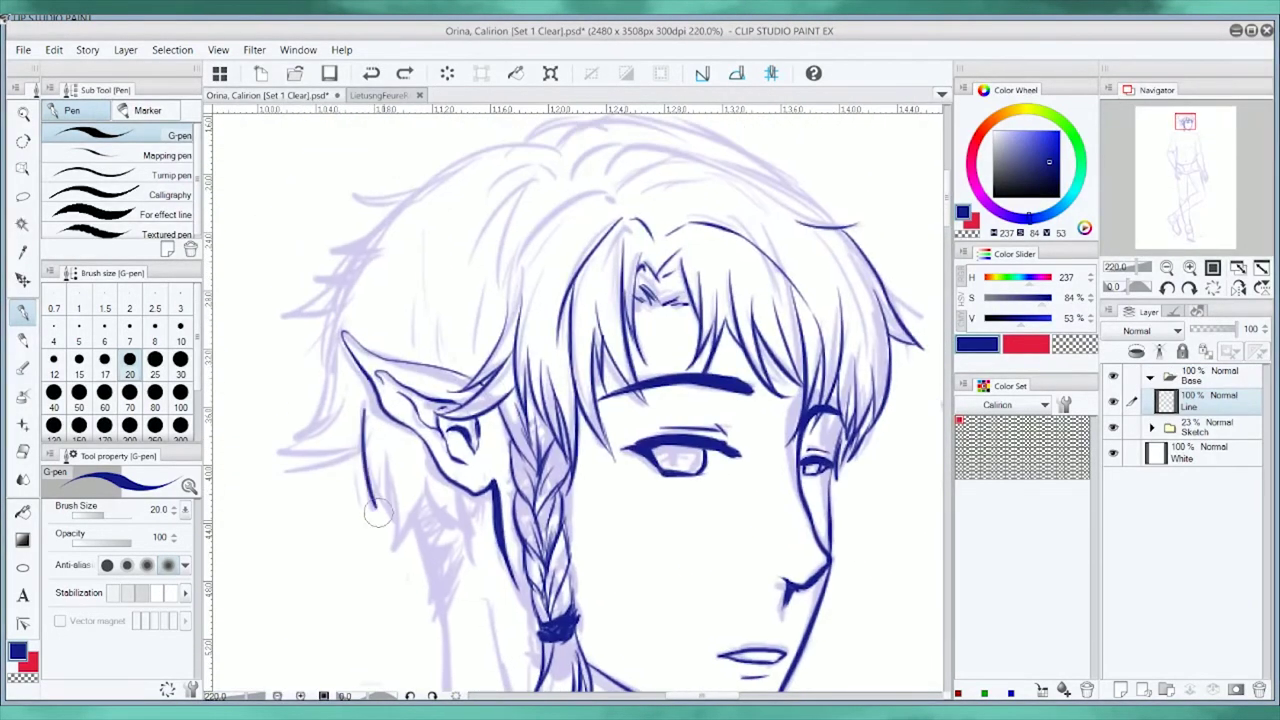
drag(458, 468, 488, 488)
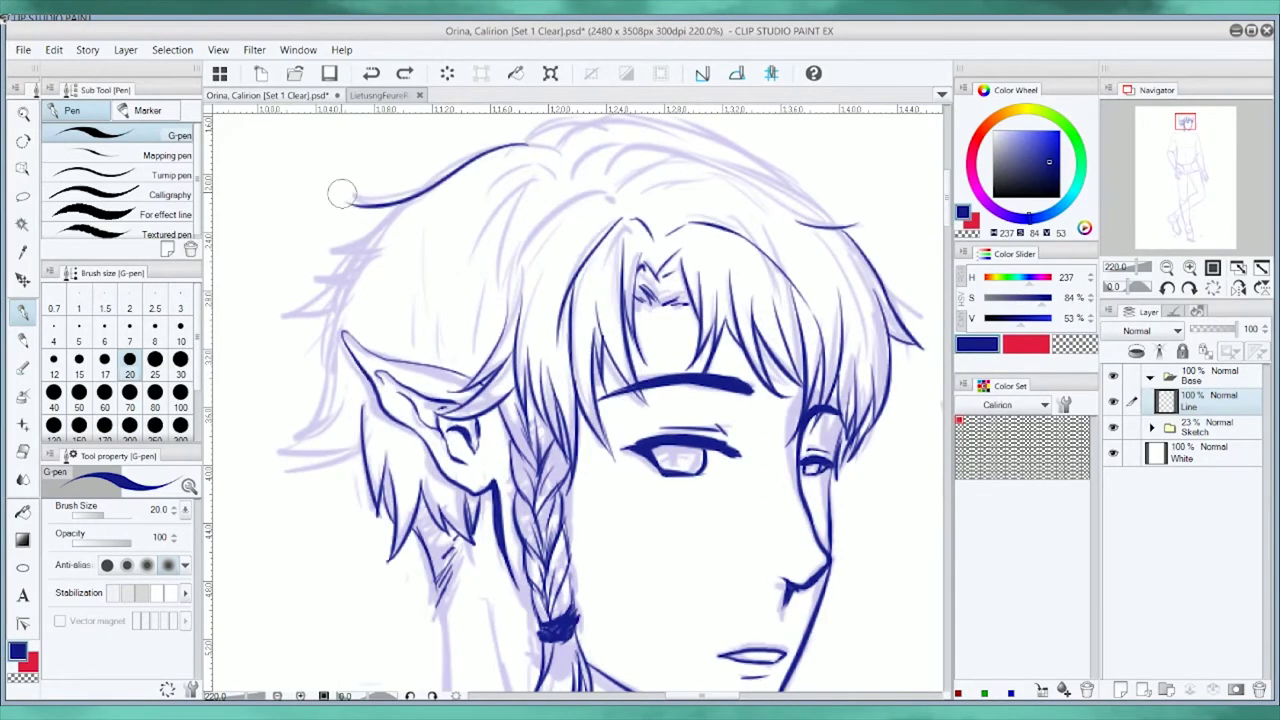
mouse_move(341, 193)
mouse_down()
mouse_move(285, 440)
mouse_move(340, 465)
mouse_move(345, 505)
mouse_up()
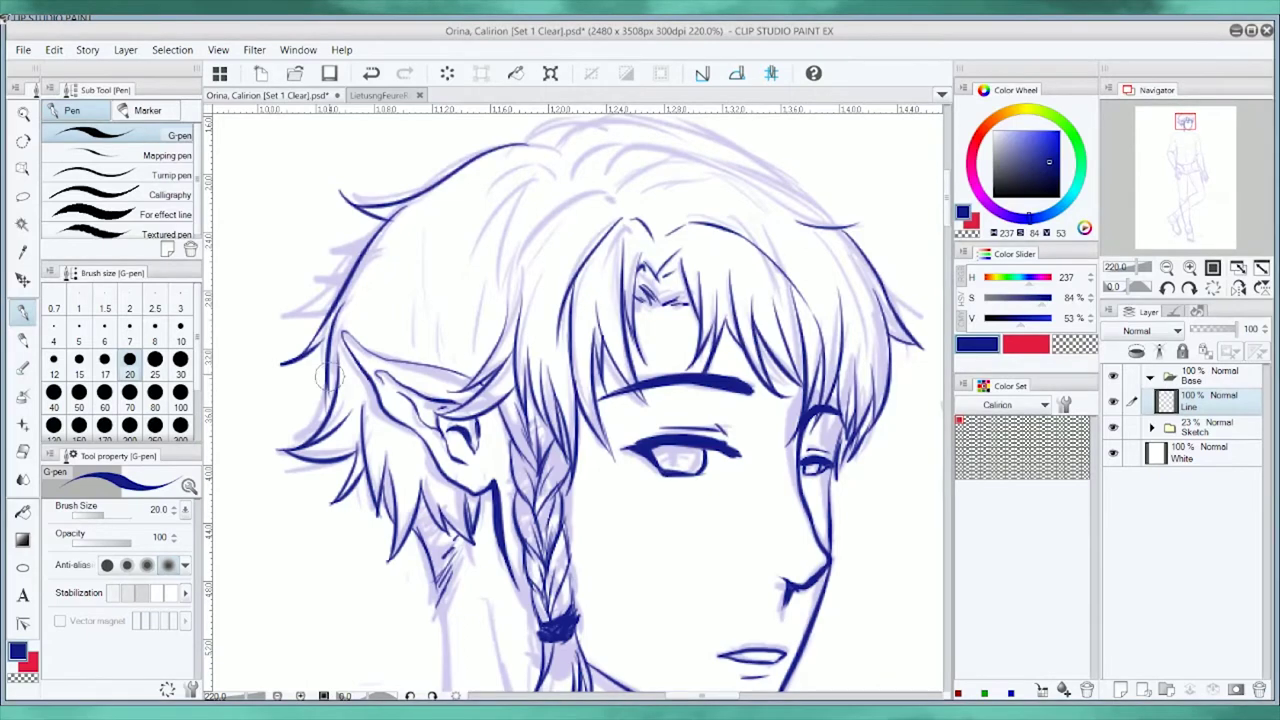
With the canvas flipped, clean up the right-side hair and ink the arc across the crown.
key(h)
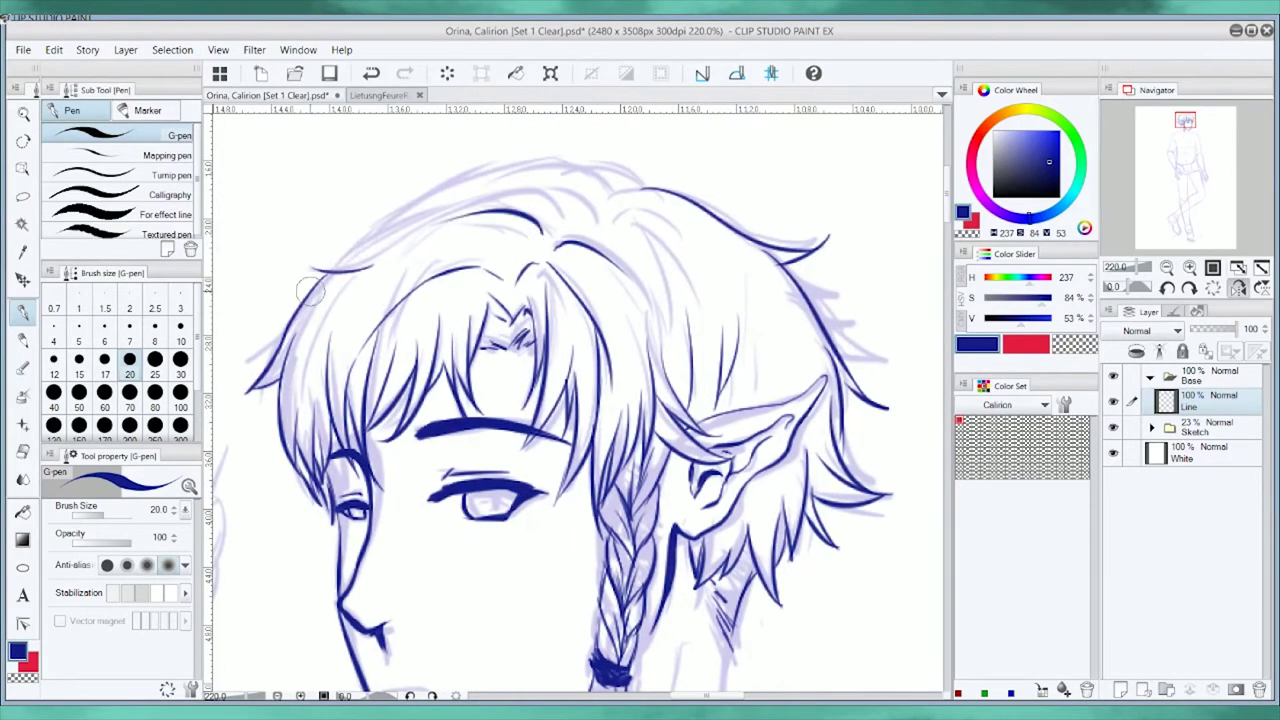
key(h)
key(e)
drag(855, 260, 860, 325)
key(p)
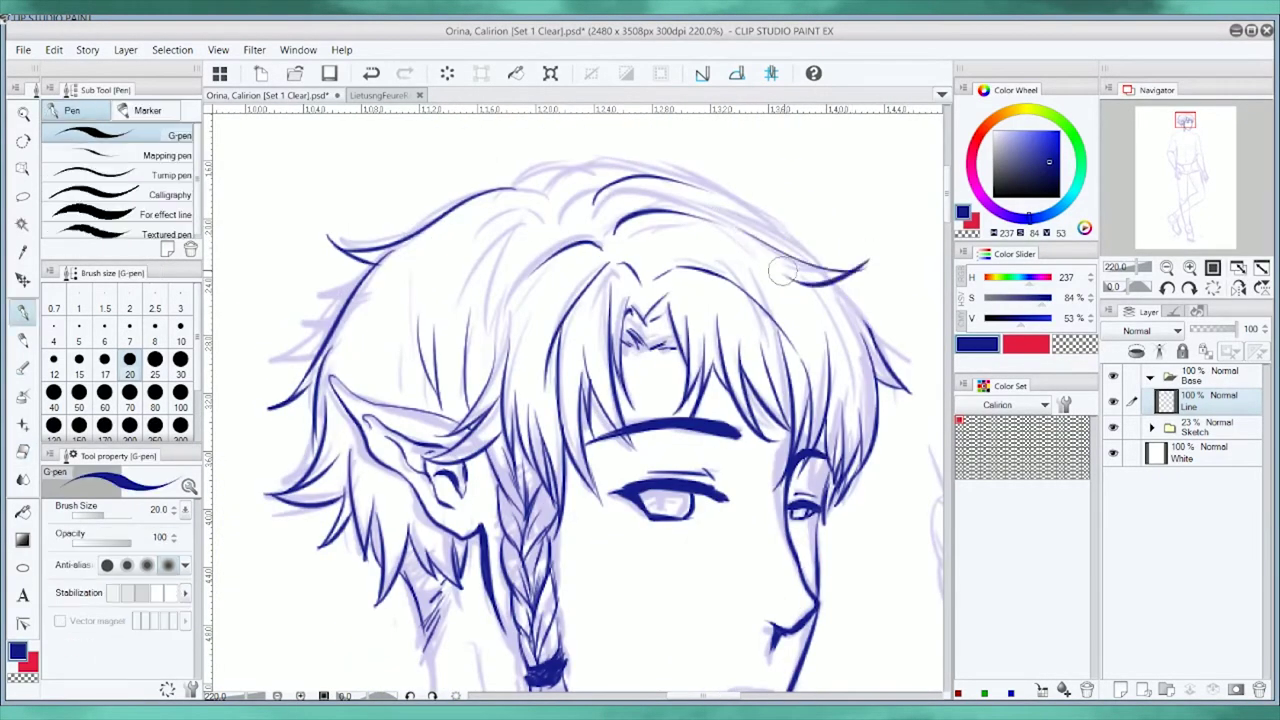
drag(845, 270, 893, 365)
drag(550, 193, 741, 212)
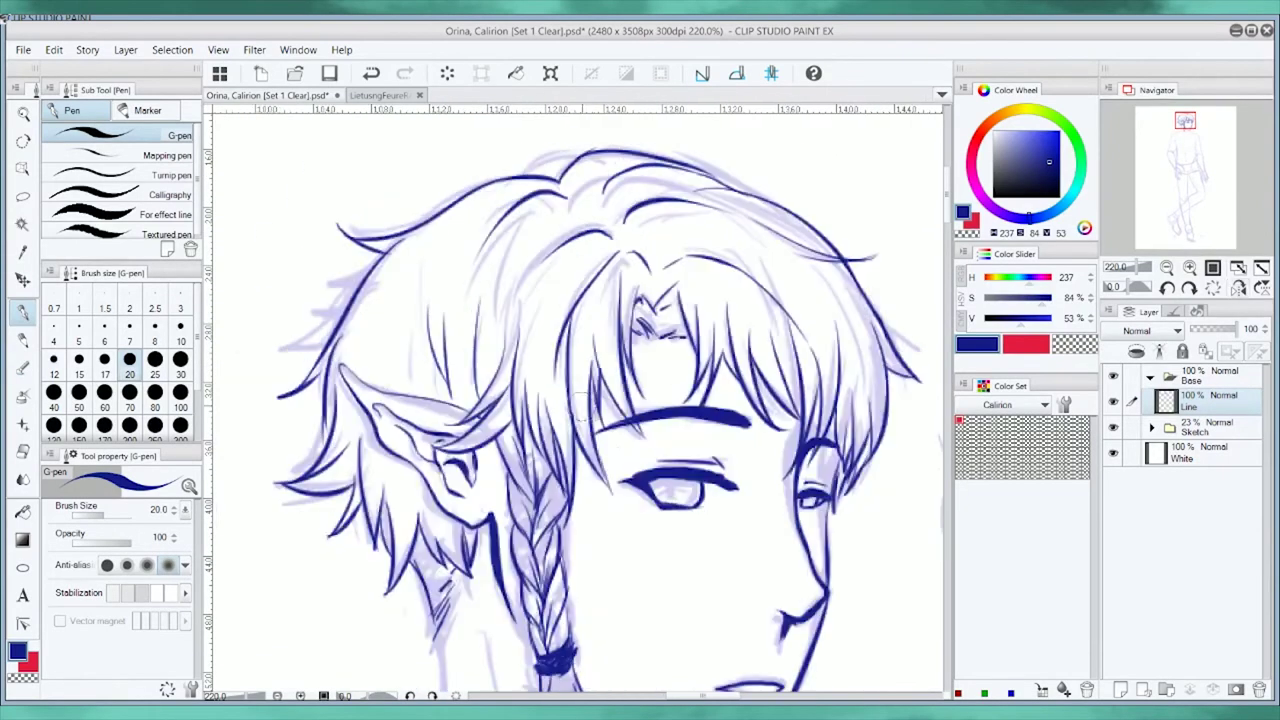
key(h)
key(h)
scroll(452, 481, down, 5)
Ink the navy neck, shoulder and lower collar lines, undoing the last shoulder stroke.
drag(462, 445, 312, 537)
drag(735, 462, 851, 566)
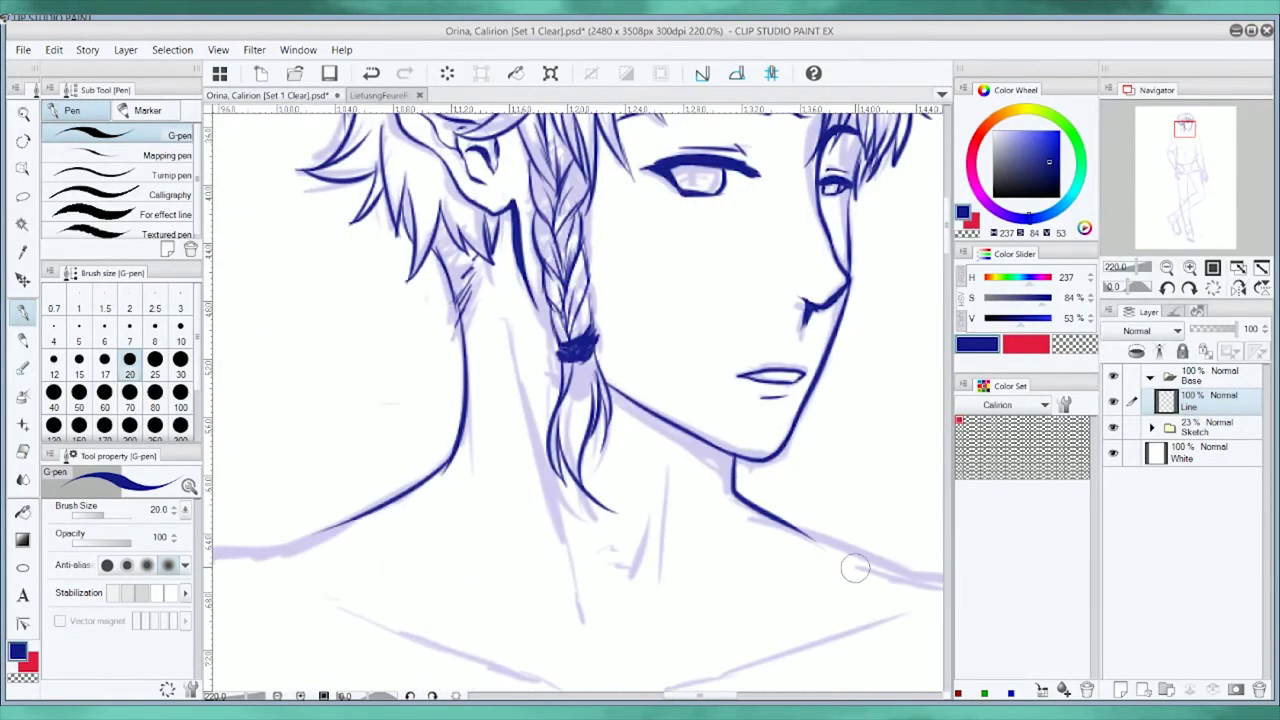
drag(505, 285, 545, 485)
drag(570, 528, 640, 635)
scroll(661, 558, up, 3)
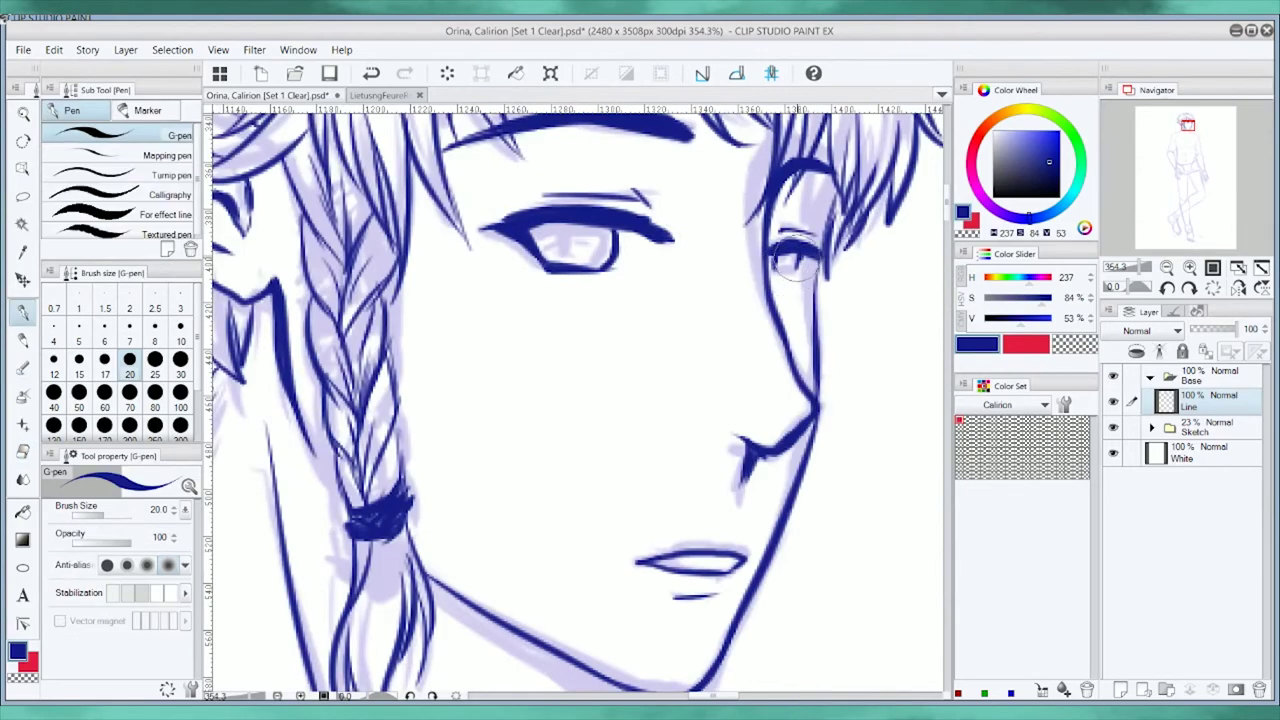
drag(780, 240, 812, 284)
scroll(580, 287, down, 3)
key(ctrl+z)
With the canvas mirrored, ink the shoulder down the arm and the collarbone, then add a neck-pit stroke.
key(h)
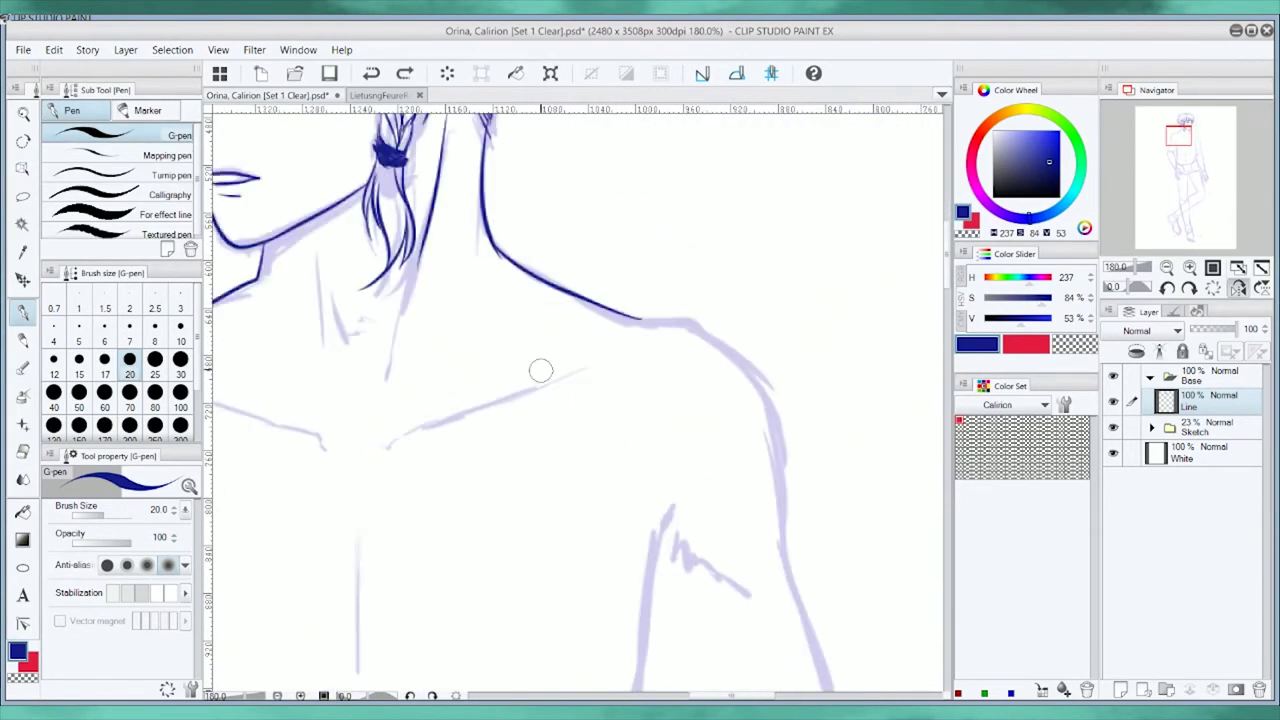
drag(706, 330, 826, 688)
drag(391, 449, 621, 355)
key(h)
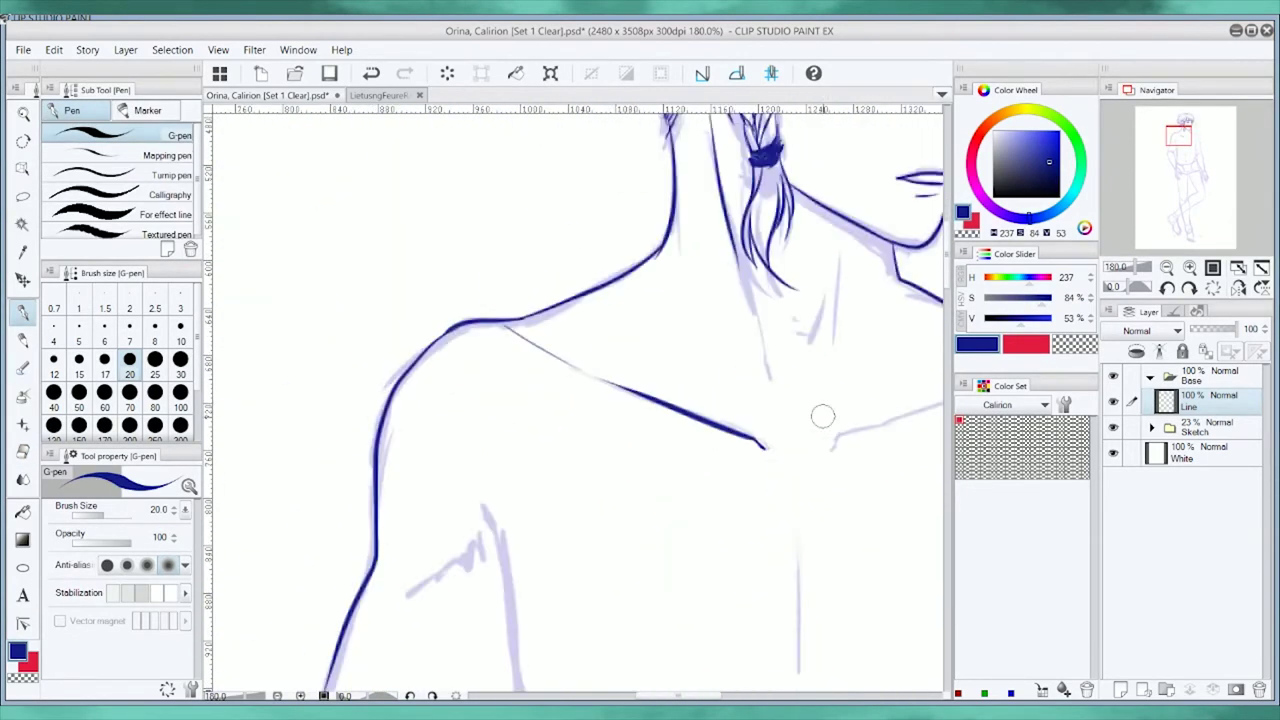
drag(810, 433, 490, 433)
drag(490, 433, 500, 411)
drag(833, 373, 851, 580)
key(ctrl+z)
Redraw the shoulders, ink both upper arm lines and the chest centre line.
scroll(706, 277, down, 3)
scroll(430, 320, down, 2)
drag(415, 300, 428, 335)
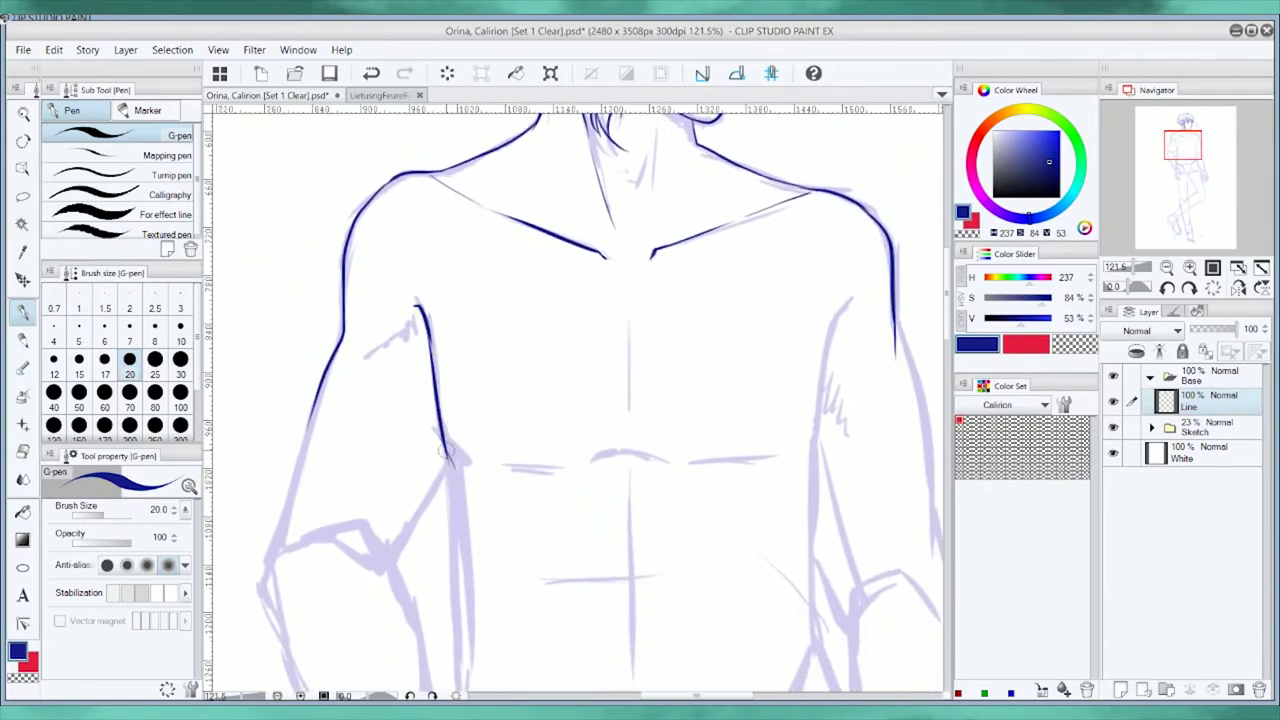
drag(848, 303, 818, 630)
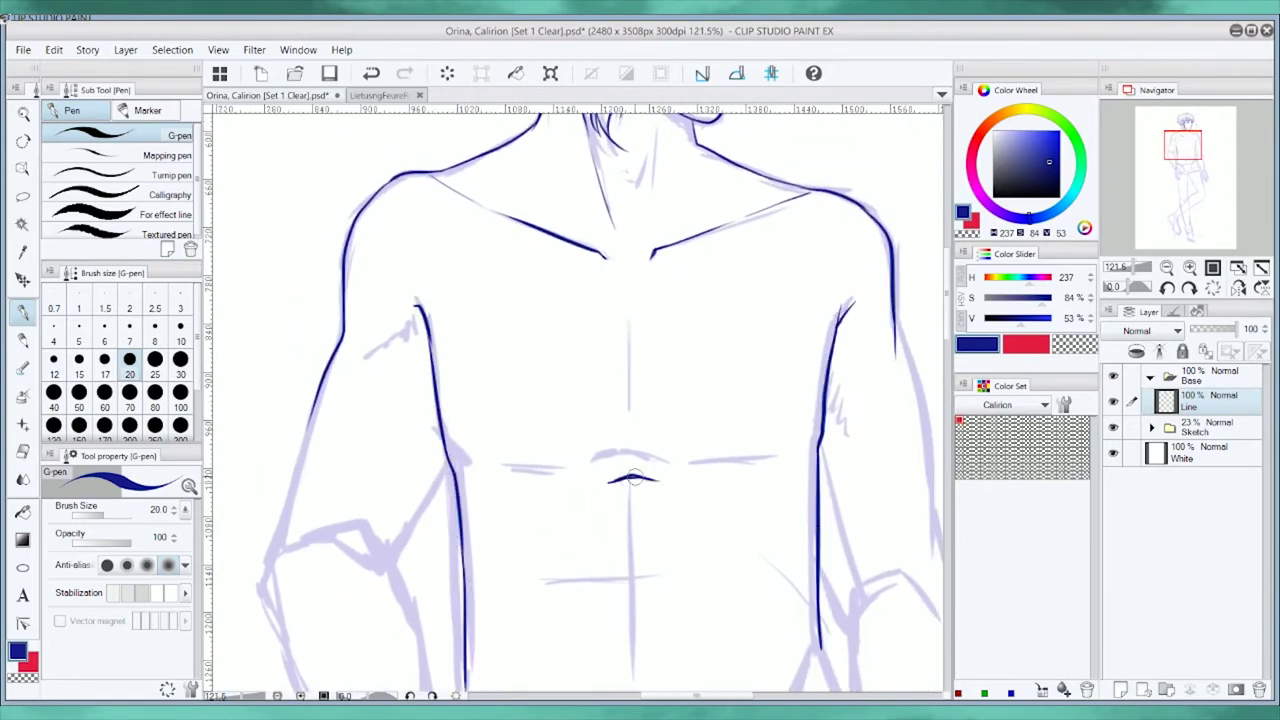
drag(553, 513, 590, 473)
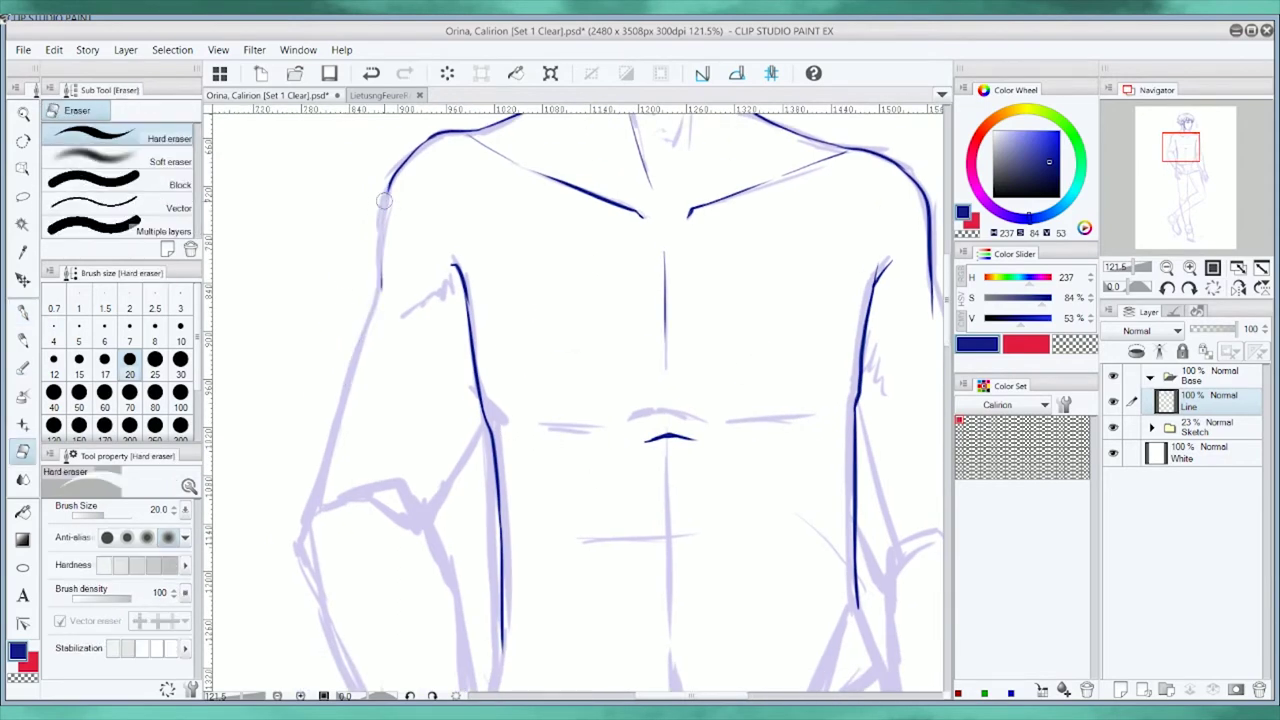
drag(390, 178, 372, 300)
drag(300, 555, 269, 418)
drag(636, 302, 640, 555)
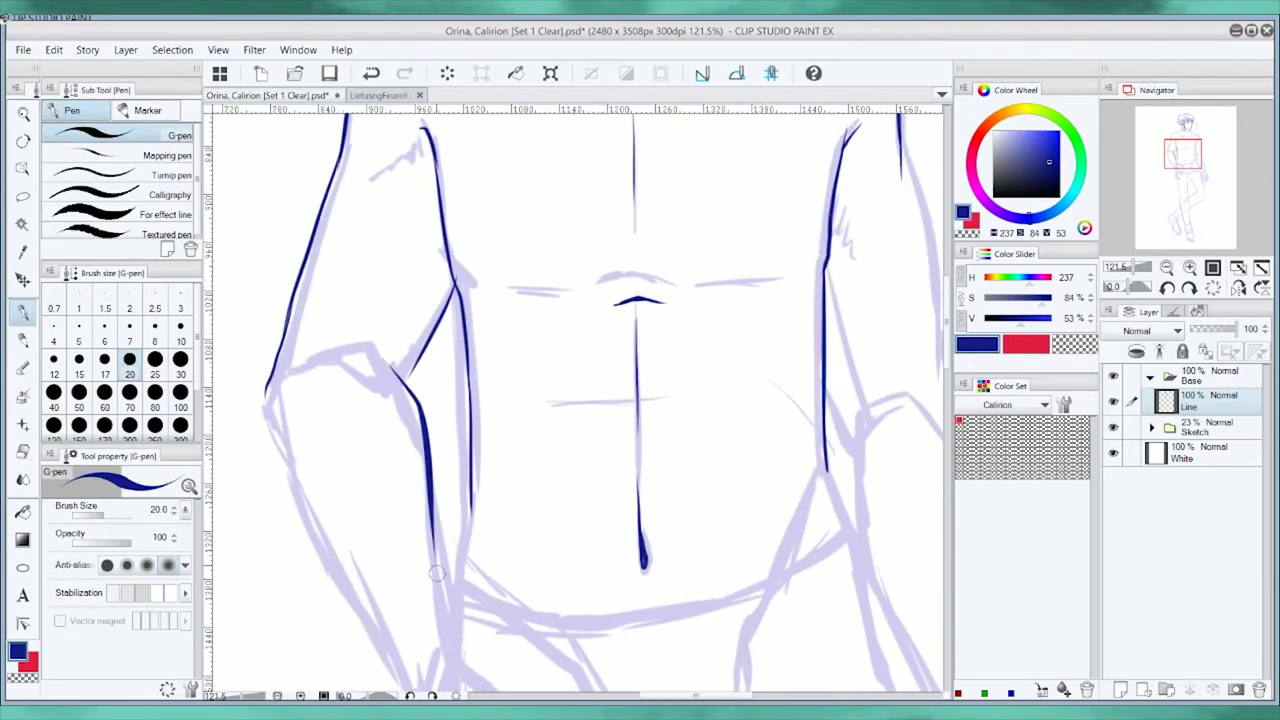
key(ctrl+z)
Ink the inner and outer arm lines down to the hand and save the drawing.
drag(390, 362, 455, 668)
drag(268, 390, 400, 682)
key(ctrl+z)
mouse_move(383, 517)
mouse_down()
mouse_move(368, 412)
mouse_move(497, 598)
mouse_move(474, 408)
mouse_move(497, 470)
mouse_up()
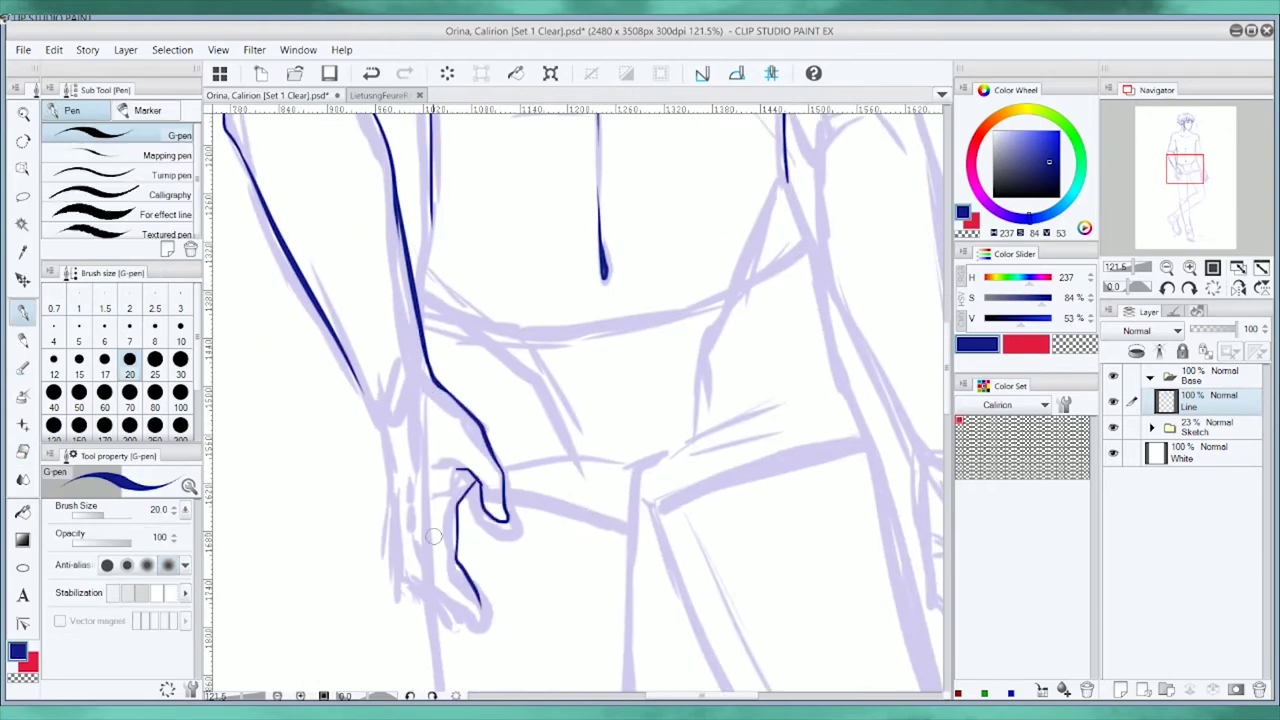
drag(374, 412, 392, 486)
key(ctrl+s)
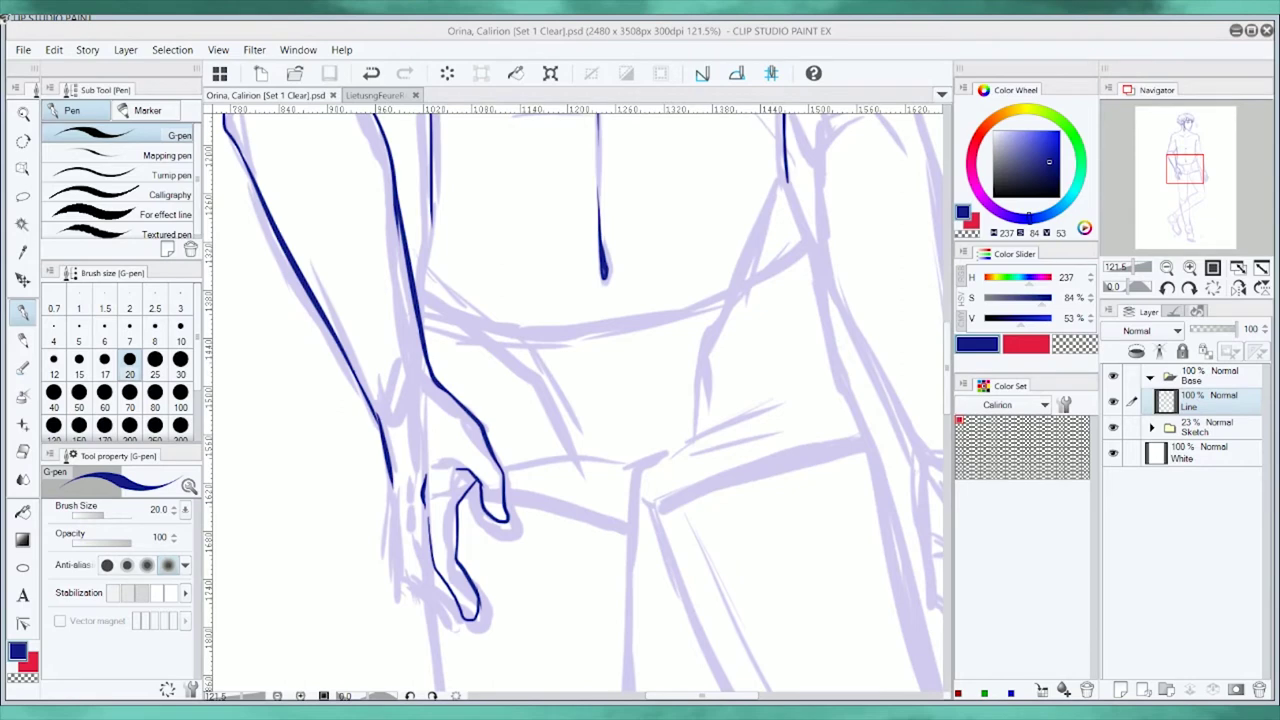
Undo the hand strokes and the lower part of the outer arm line.
key(ctrl+z)
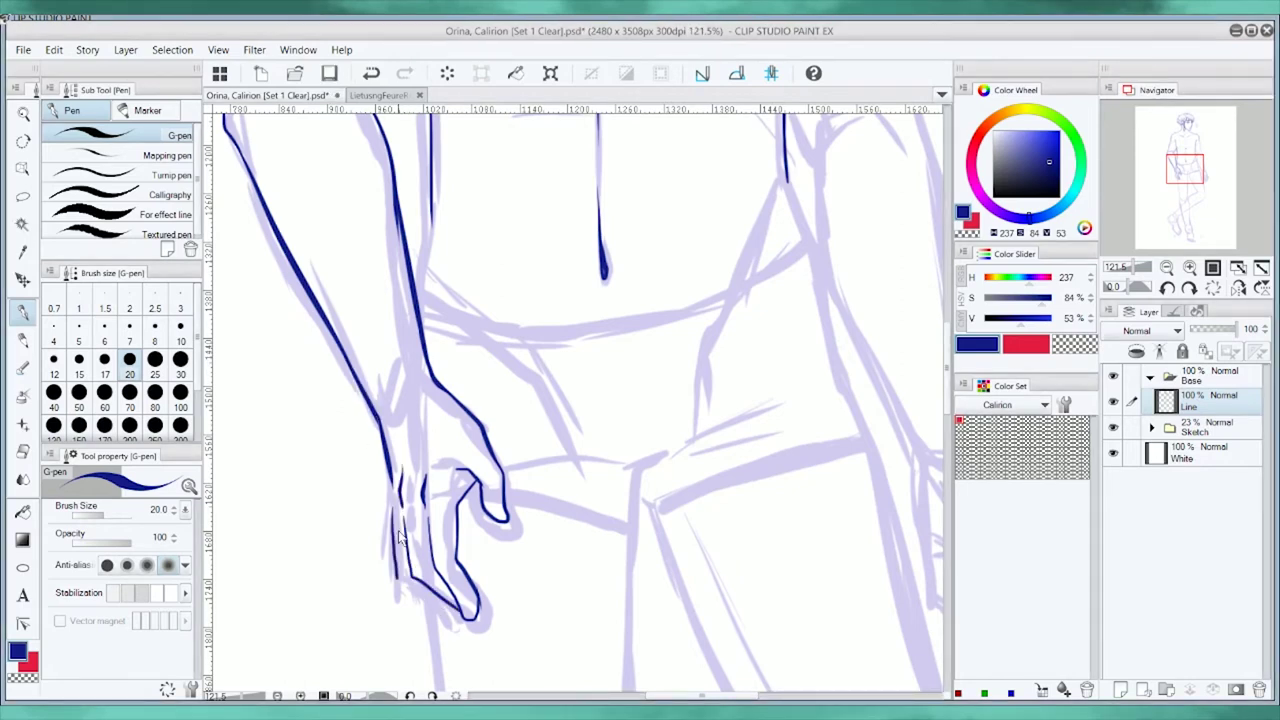
key(ctrl+z)
key(e)
key(p)
key(ctrl+z)
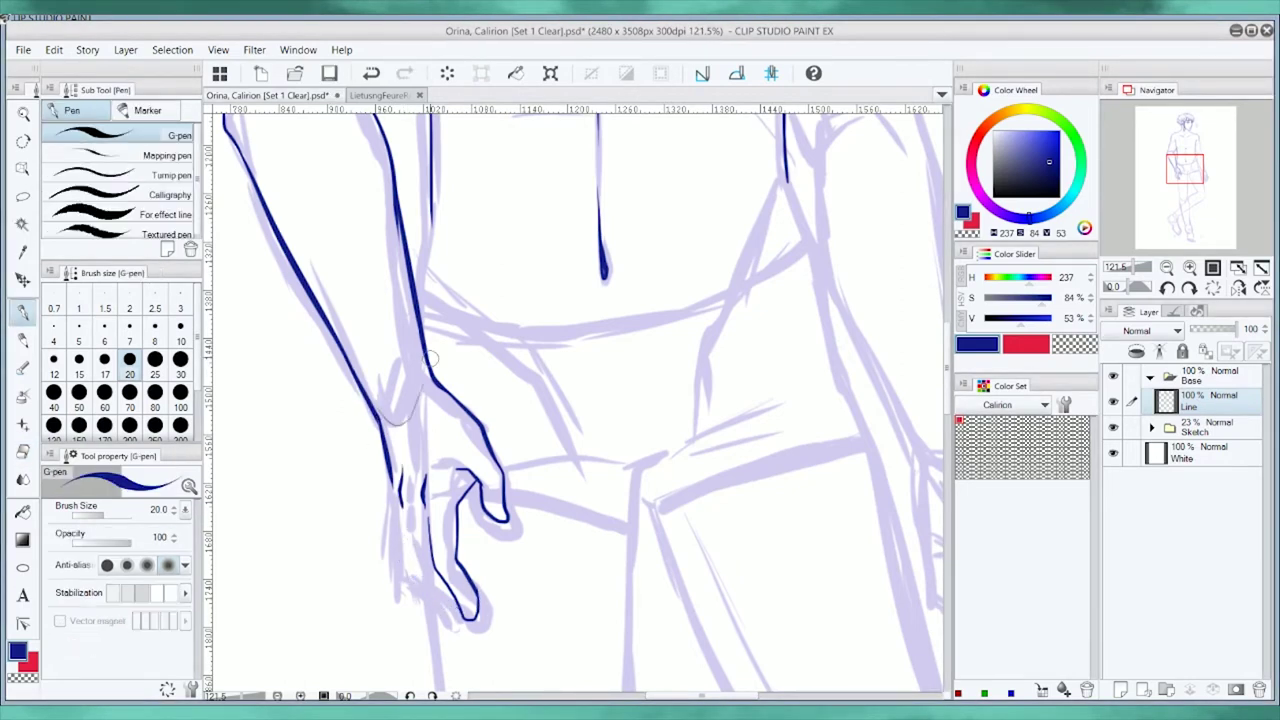
key(ctrl+z)
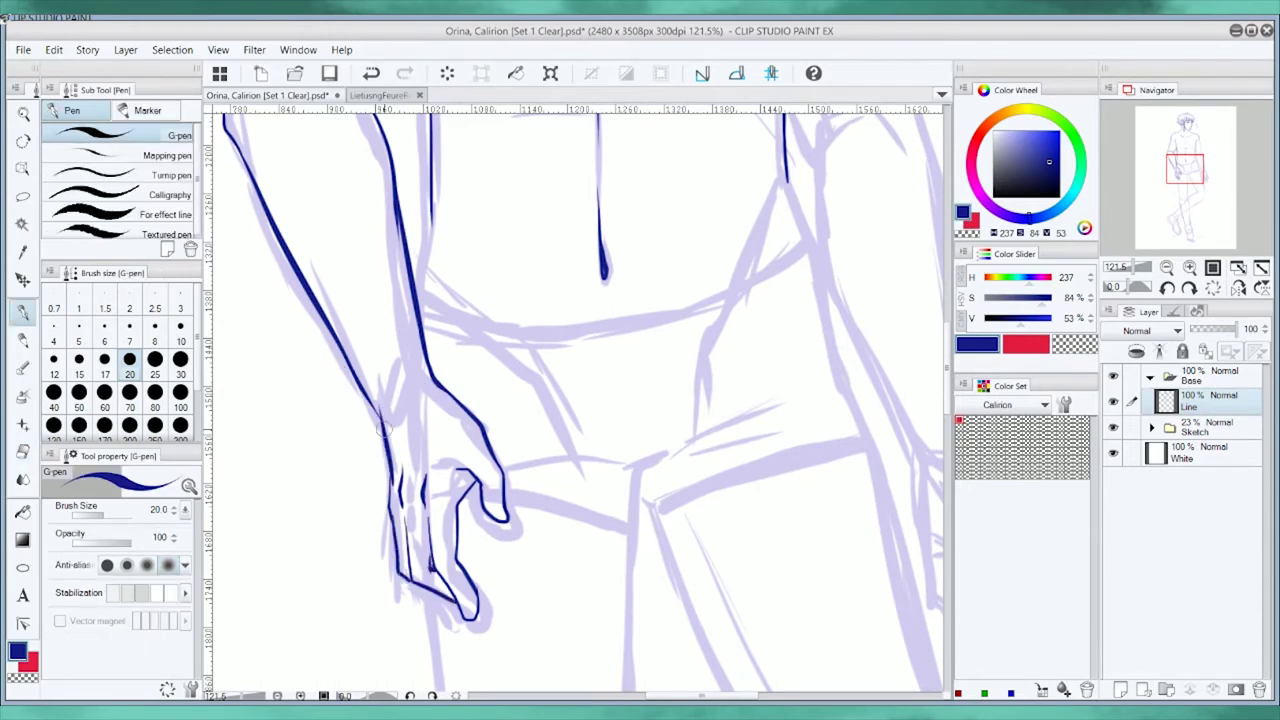
Ink the right waist line, waistband and the inner lines of both legs and thigh.
mouse_move(419, 324)
mouse_down()
mouse_move(372, 466)
mouse_move(762, 381)
mouse_up()
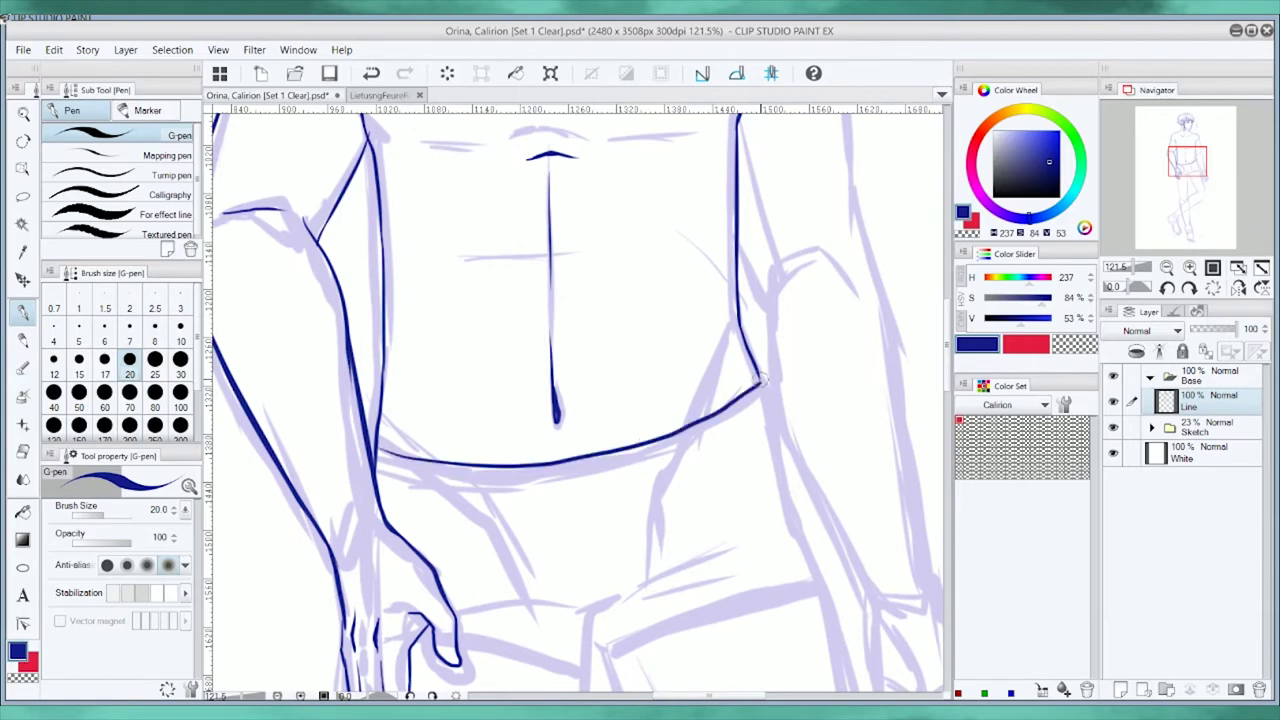
drag(795, 520, 824, 595)
drag(824, 595, 828, 415)
drag(625, 432, 590, 690)
drag(605, 468, 705, 690)
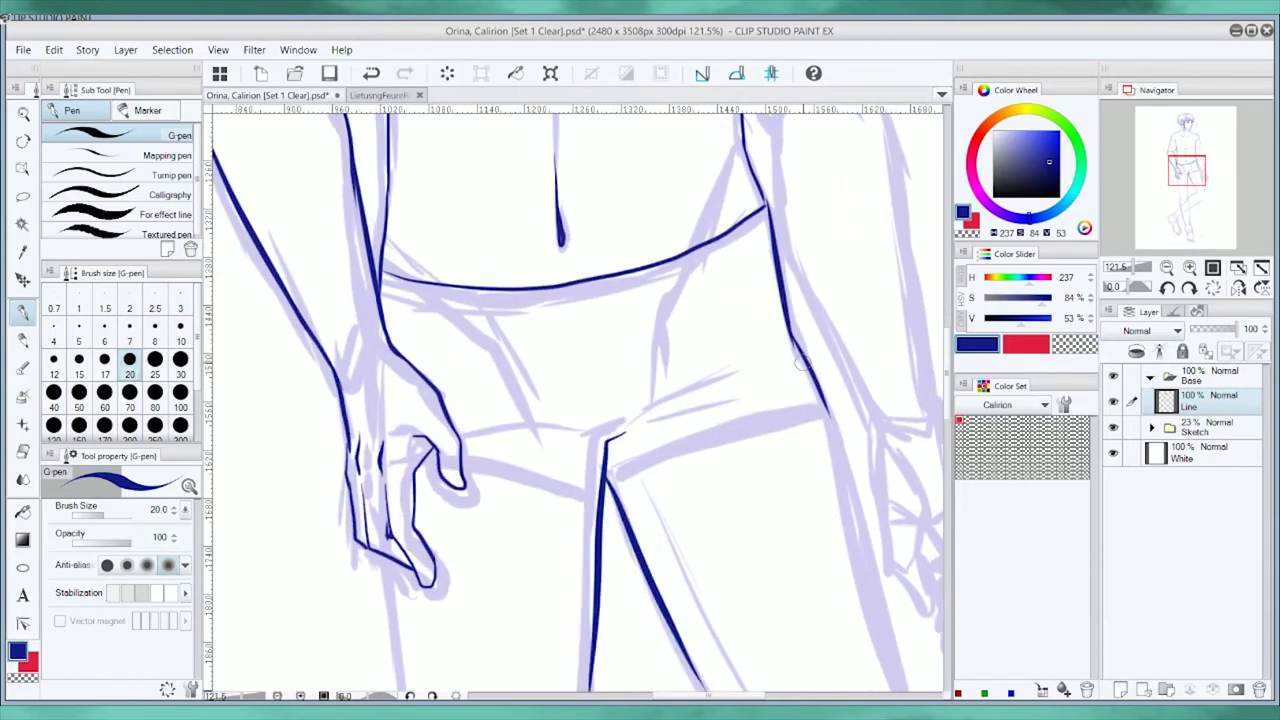
drag(785, 330, 828, 412)
drag(730, 494, 737, 200)
drag(614, 414, 609, 571)
Ink the lower leg lines, the knee and the outline of the bent leg.
mouse_move(416, 276)
mouse_down()
mouse_move(437, 566)
mouse_move(440, 396)
mouse_up()
drag(440, 396, 482, 534)
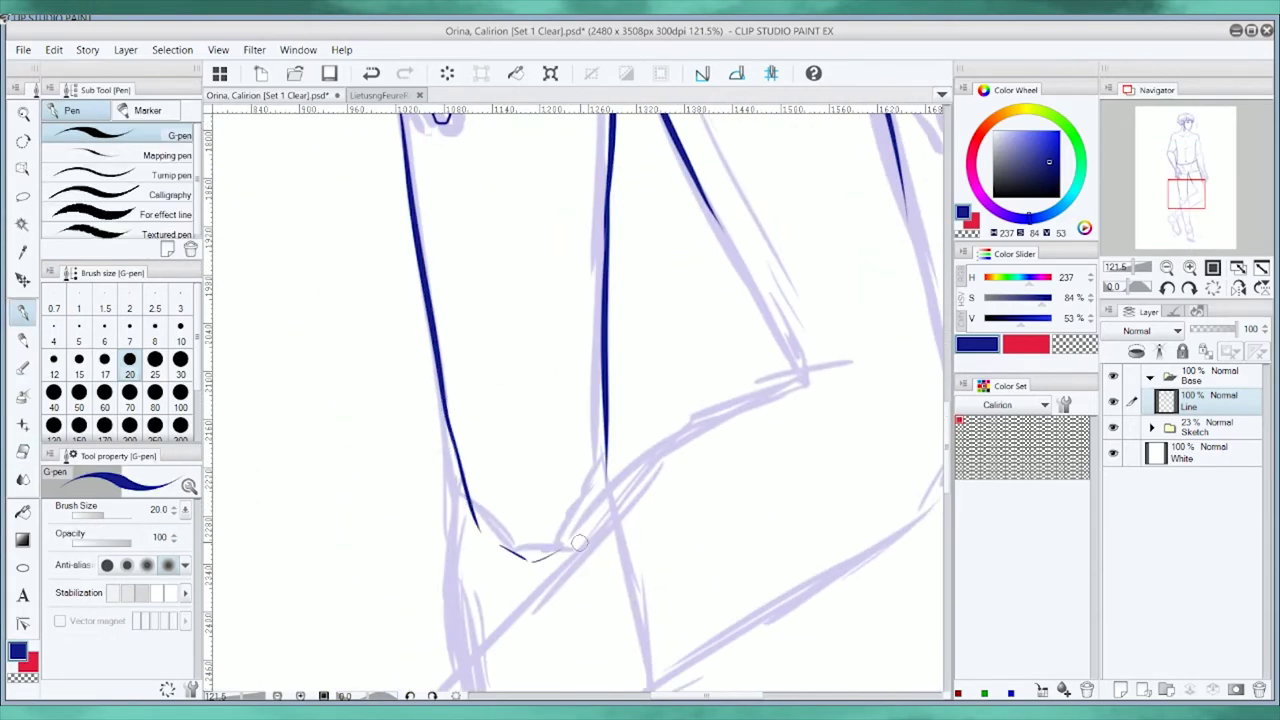
drag(445, 424, 460, 676)
mouse_move(605, 438)
mouse_down()
mouse_move(617, 512)
mouse_move(560, 400)
mouse_up()
drag(545, 120, 714, 371)
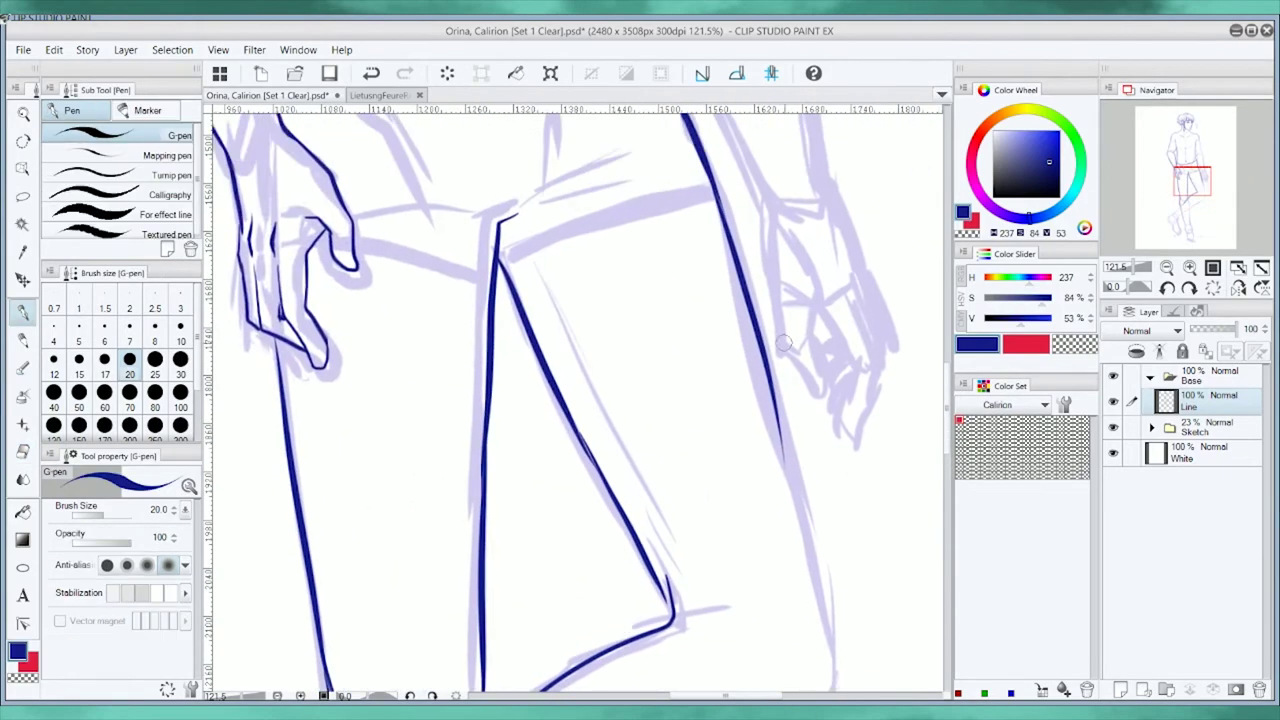
drag(430, 118, 580, 425)
drag(580, 425, 300, 660)
drag(728, 372, 745, 525)
Erase the knee overshoot, redraw the lower knee line, and ink the thigh top and arm line.
key(e)
mouse_move(560, 420)
mouse_down()
mouse_move(617, 357)
mouse_move(360, 600)
mouse_up()
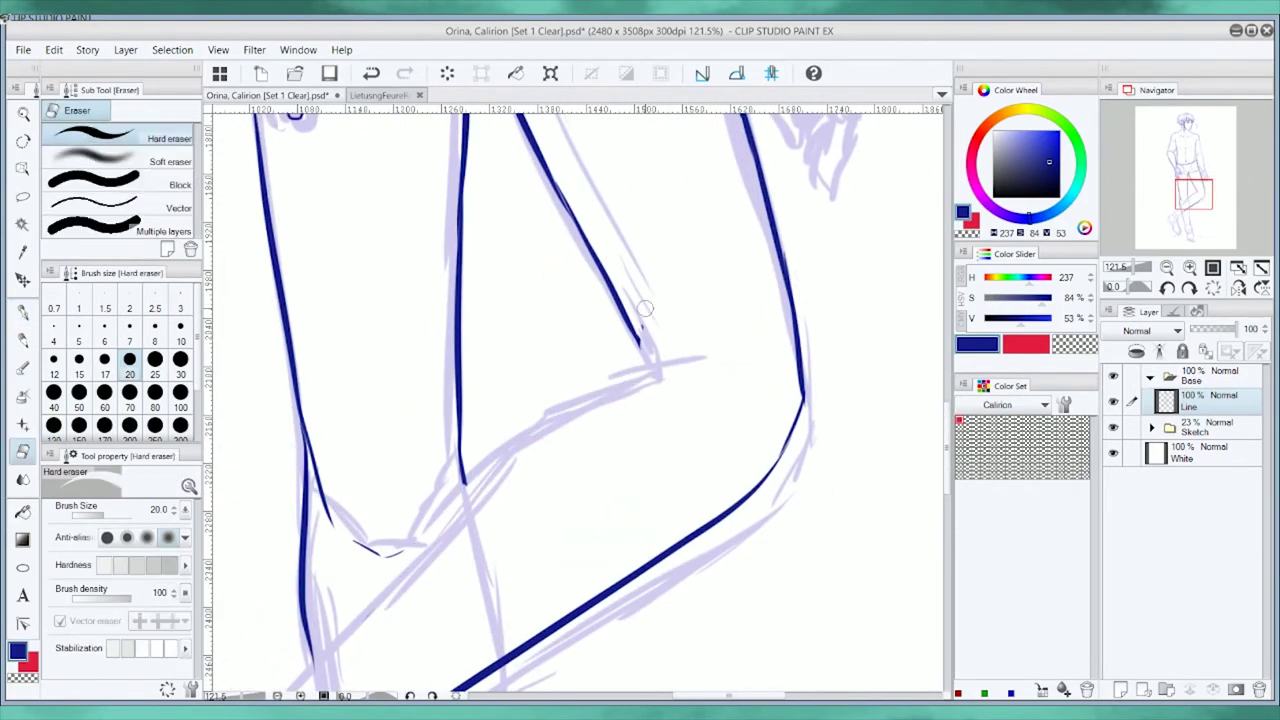
key(p)
drag(645, 350, 308, 632)
drag(523, 370, 540, 660)
mouse_move(508, 352)
mouse_down()
mouse_move(547, 325)
mouse_move(718, 280)
mouse_up()
drag(355, 317, 440, 690)
drag(615, 130, 668, 460)
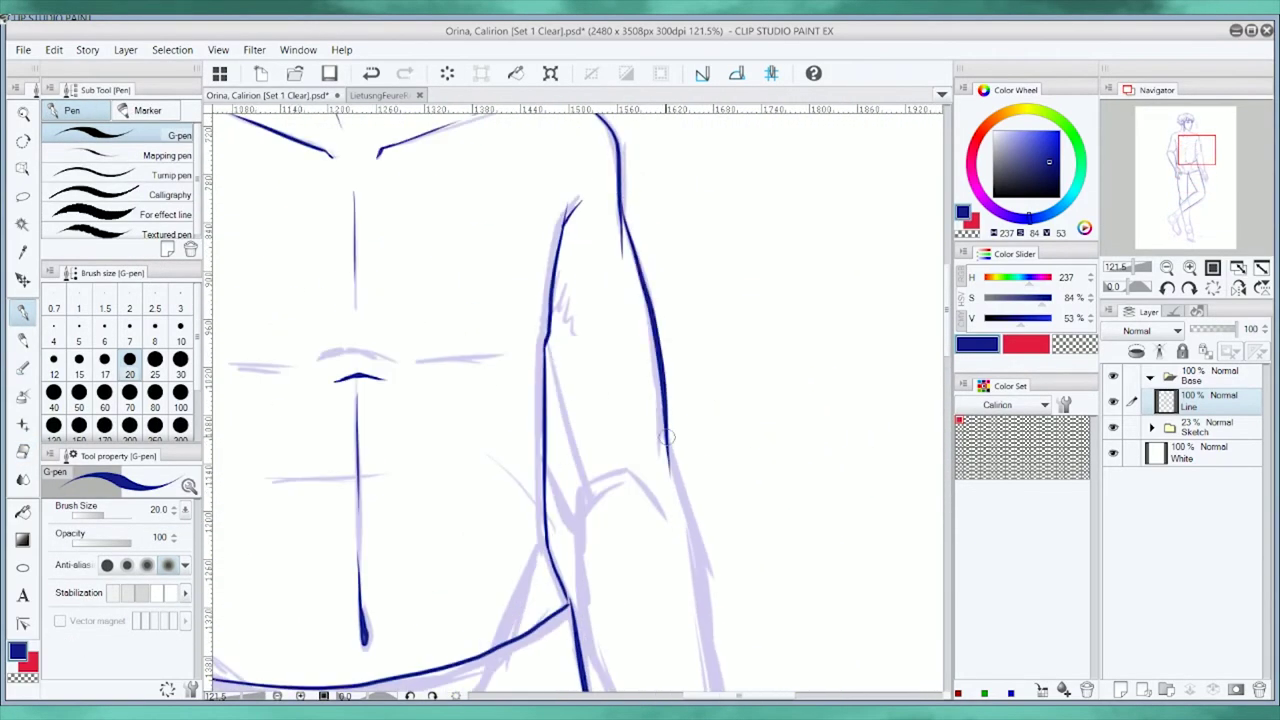
drag(585, 580, 657, 443)
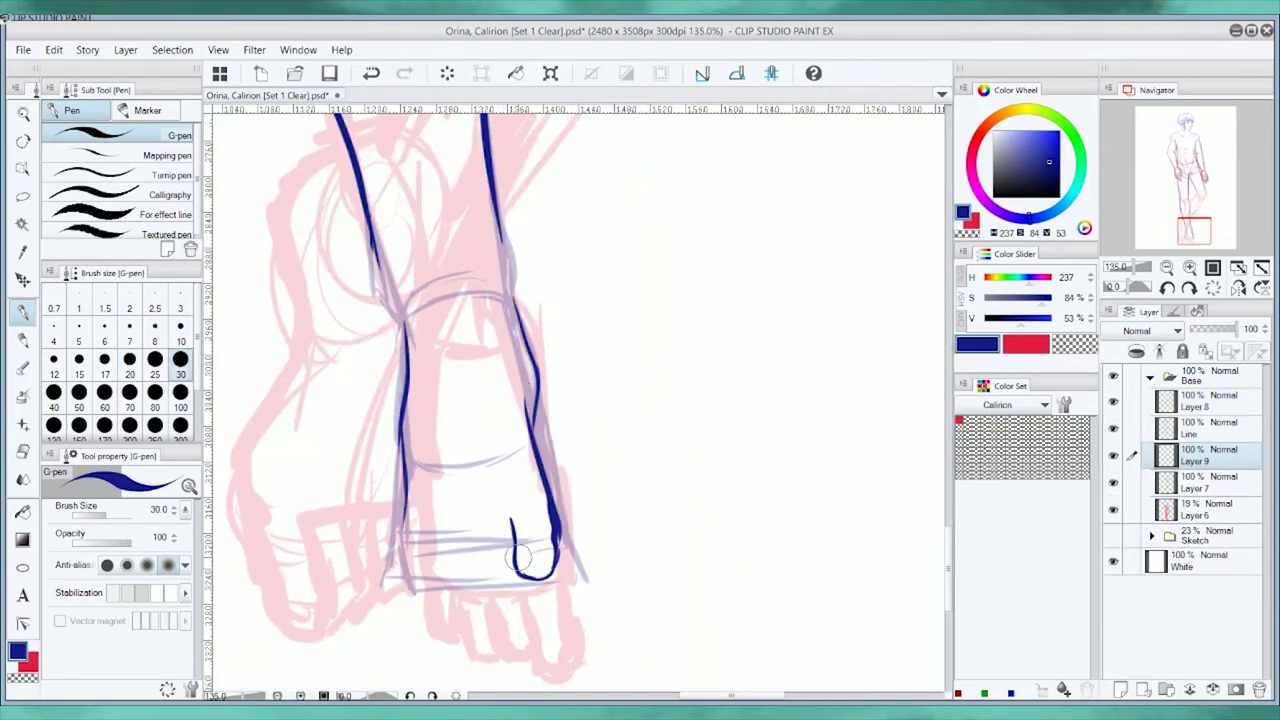
Ink the left leg to the ankle, the foot's sole and heel, and thicken the right leg line.
drag(370, 233, 400, 306)
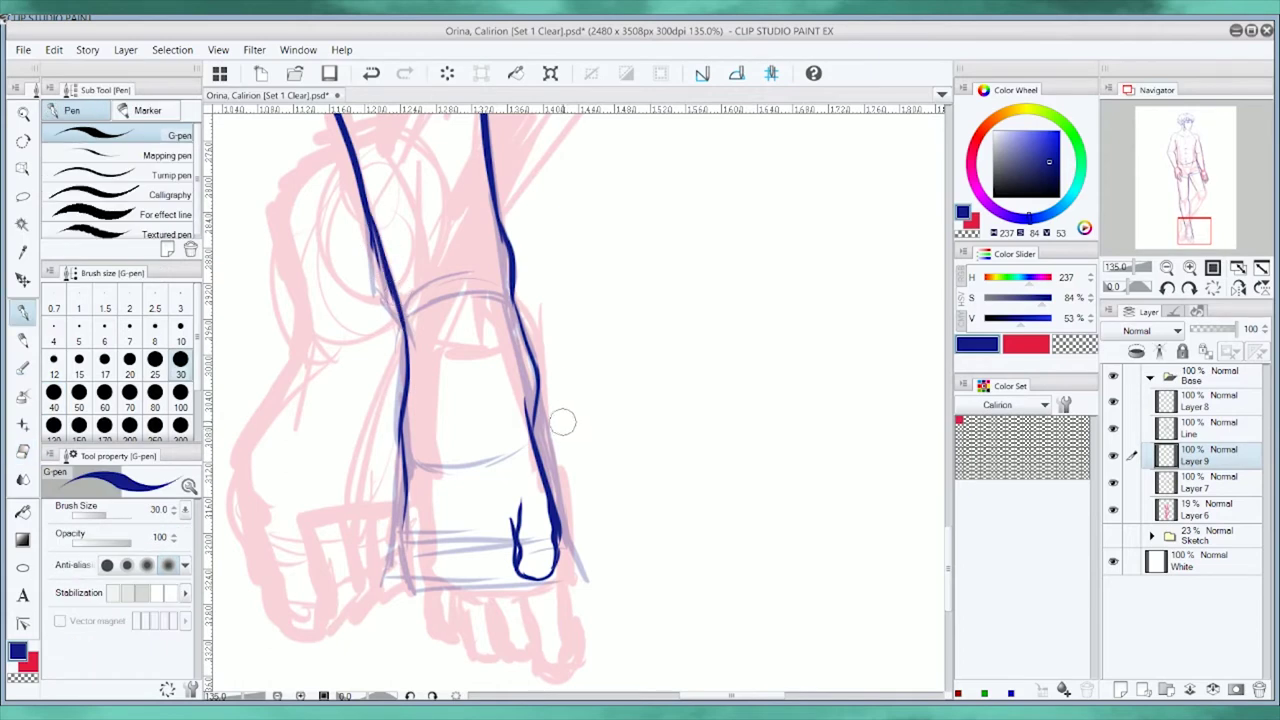
drag(400, 574, 478, 571)
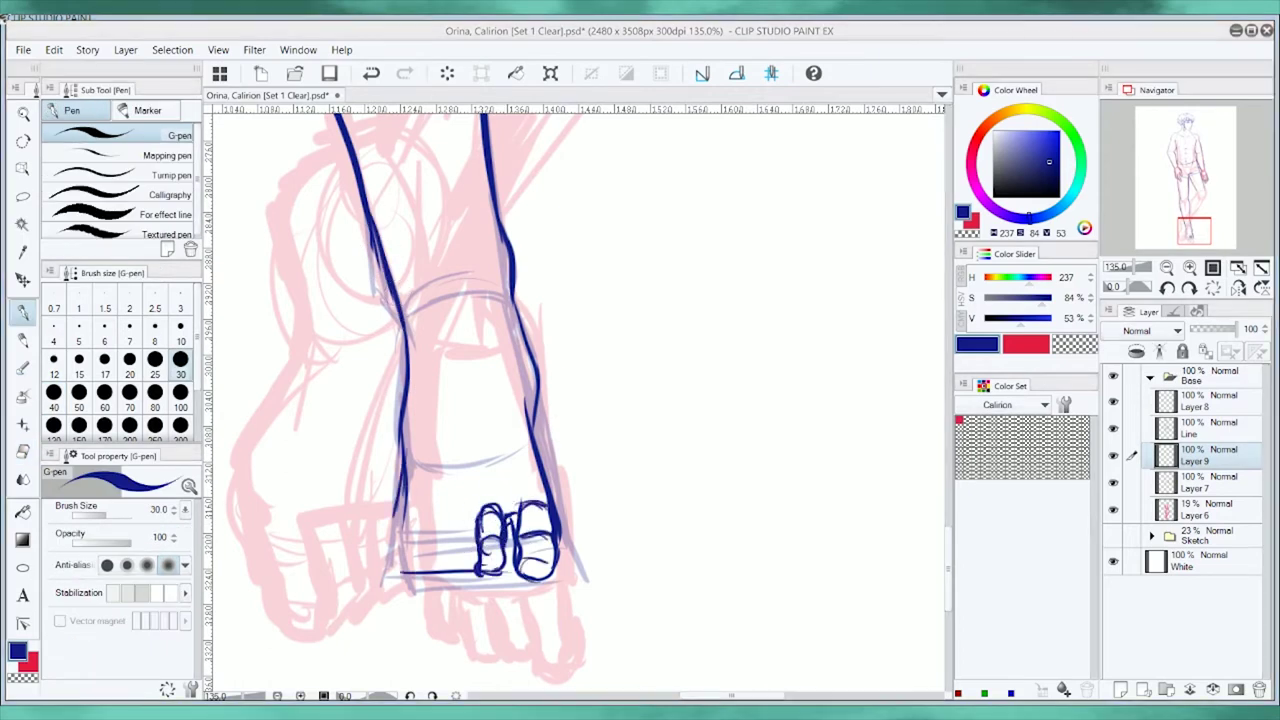
drag(405, 445, 408, 541)
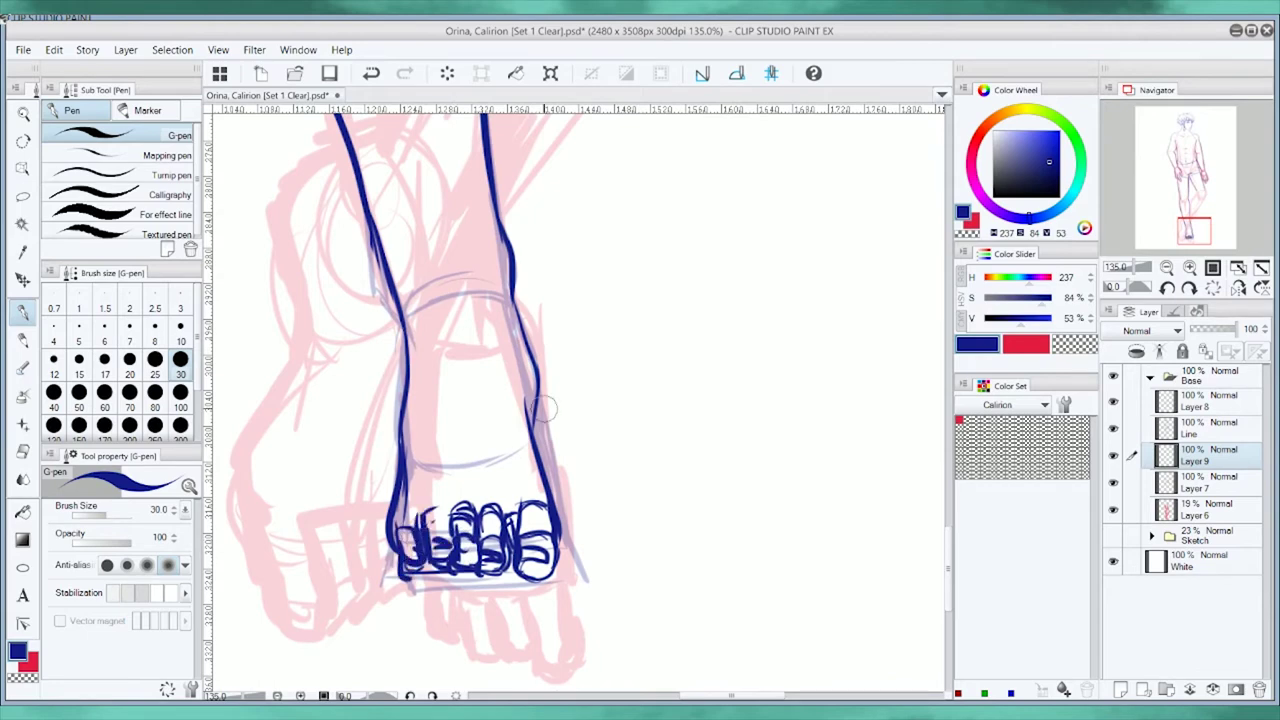
drag(508, 245, 549, 485)
Fade Layer 9 to 46% opacity and delete the duplicate foot-sketch Layer 7.
drag(410, 393, 420, 463)
key(alt+bracketright)
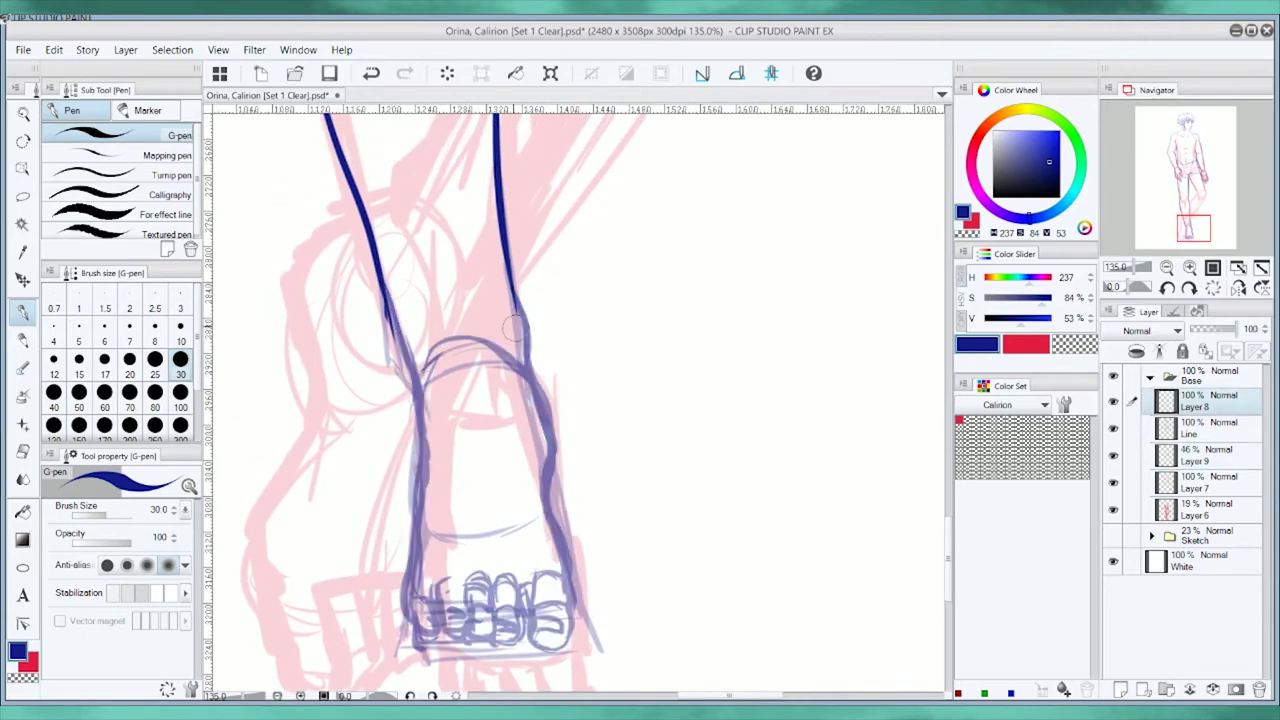
key(e)
key(p)
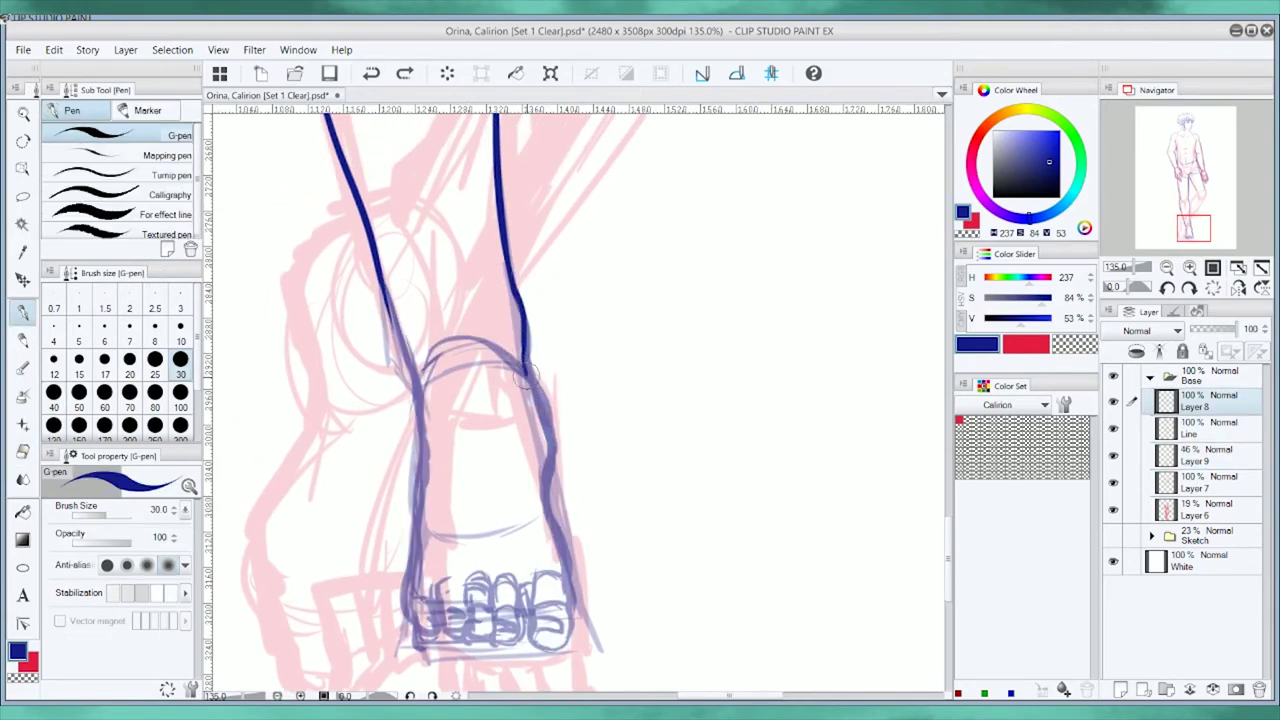
click(1215, 481)
key(ctrl+e)
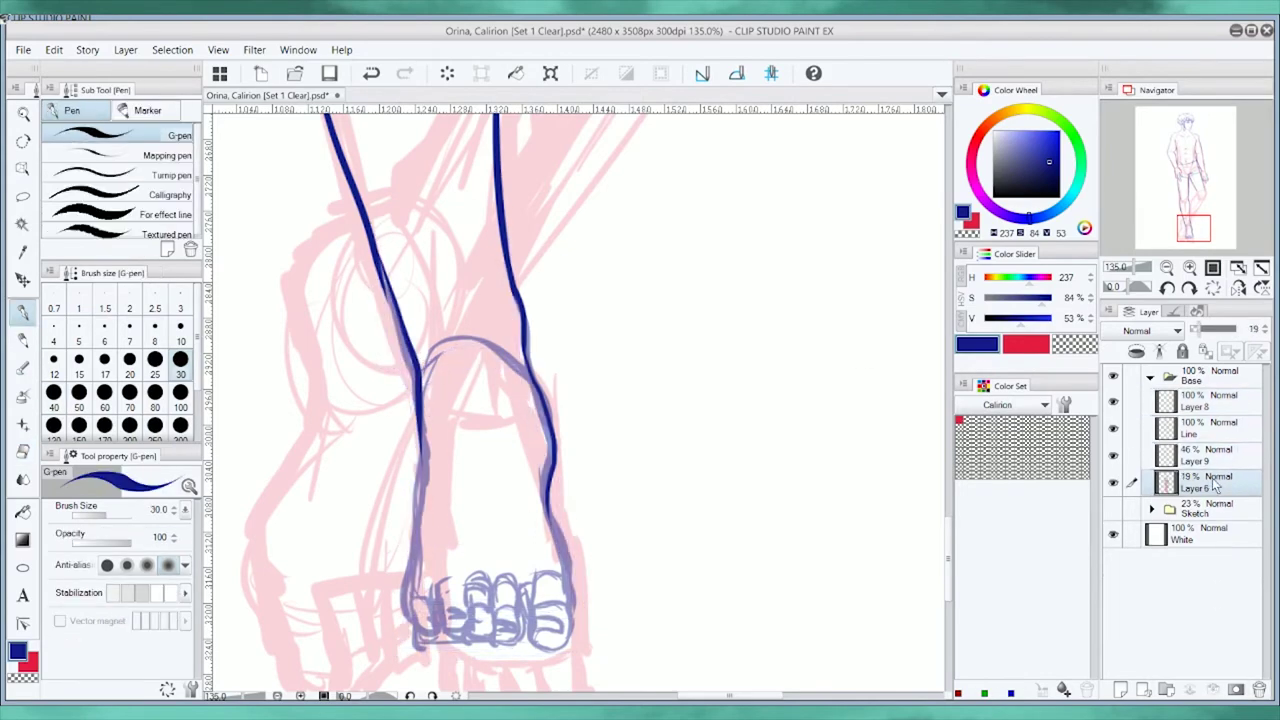
Fade the foot sketch further and make Line the active layer.
scroll(643, 463, down, 2)
key(ctrl+t)
key(Return)
scroll(586, 600, up, 2)
click(1162, 428)
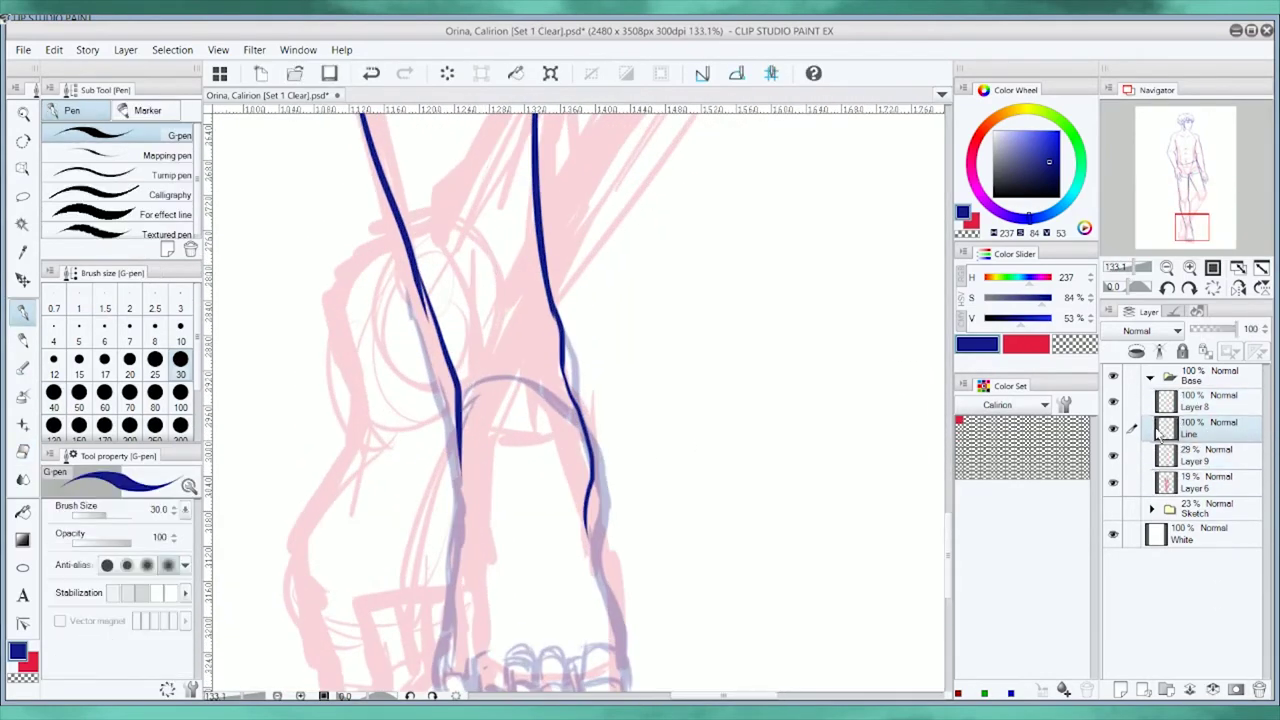
Erase and redraw the left leg line, then extend the right ankle line toward the toes.
key(e)
drag(380, 150, 585, 500)
key(alt+bracketright)
key(p)
drag(415, 258, 458, 497)
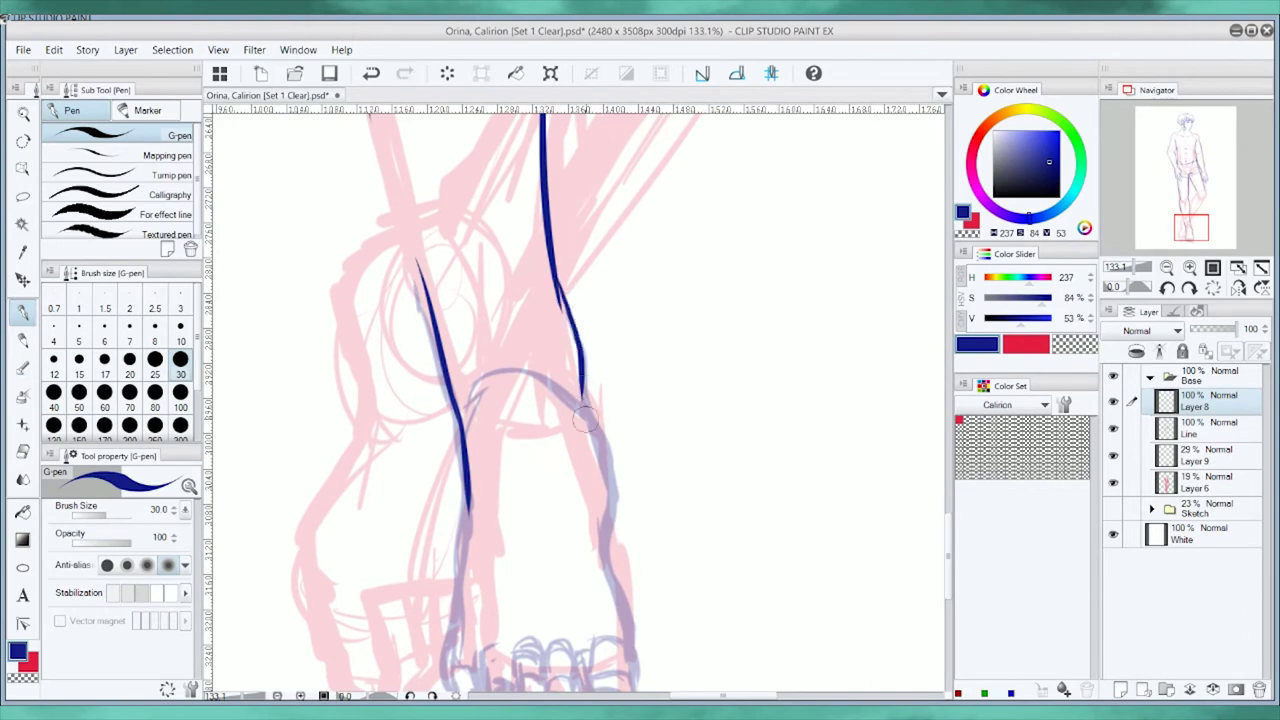
drag(583, 392, 605, 436)
scroll(590, 430, down, 3)
mouse_move(588, 372)
mouse_down()
mouse_move(598, 428)
mouse_move(648, 407)
mouse_up()
scroll(567, 224, up, 2)
Outline the right foot's first two toes and draw a line dividing them.
drag(508, 432, 562, 528)
scroll(540, 470, up, 2)
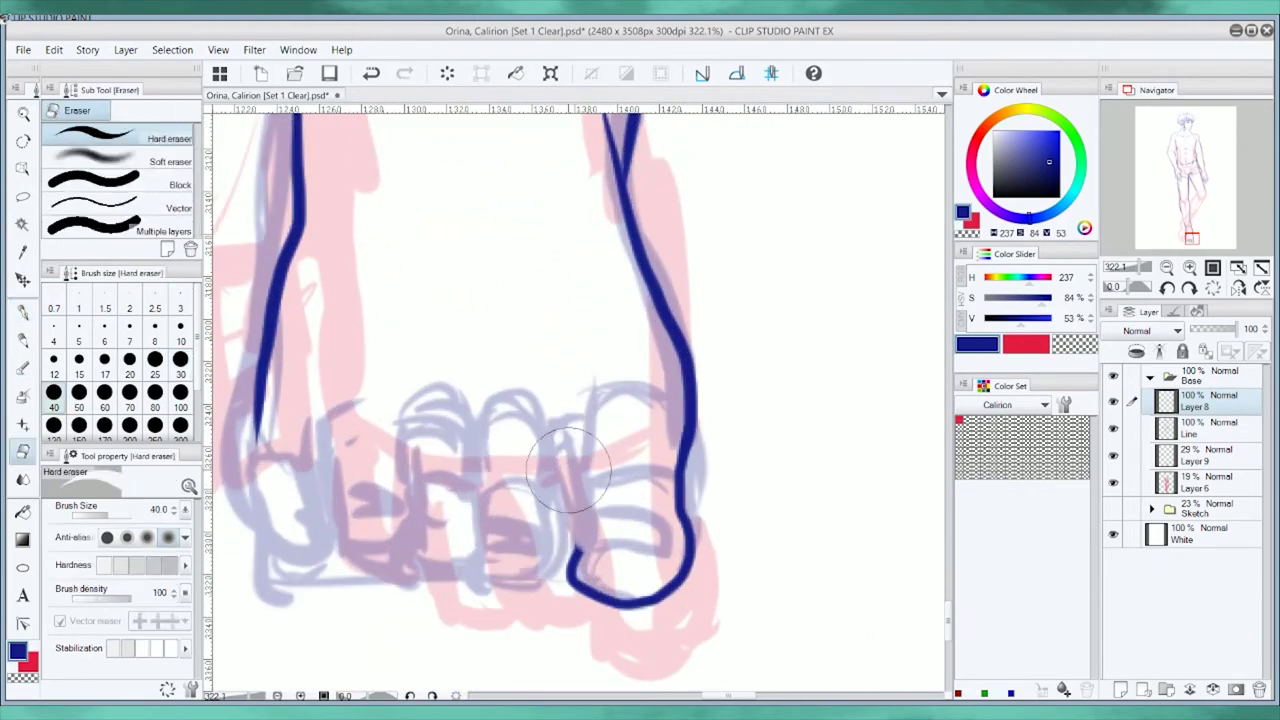
mouse_move(478, 438)
mouse_down()
mouse_move(481, 470)
mouse_move(560, 457)
mouse_up()
drag(484, 418, 482, 472)
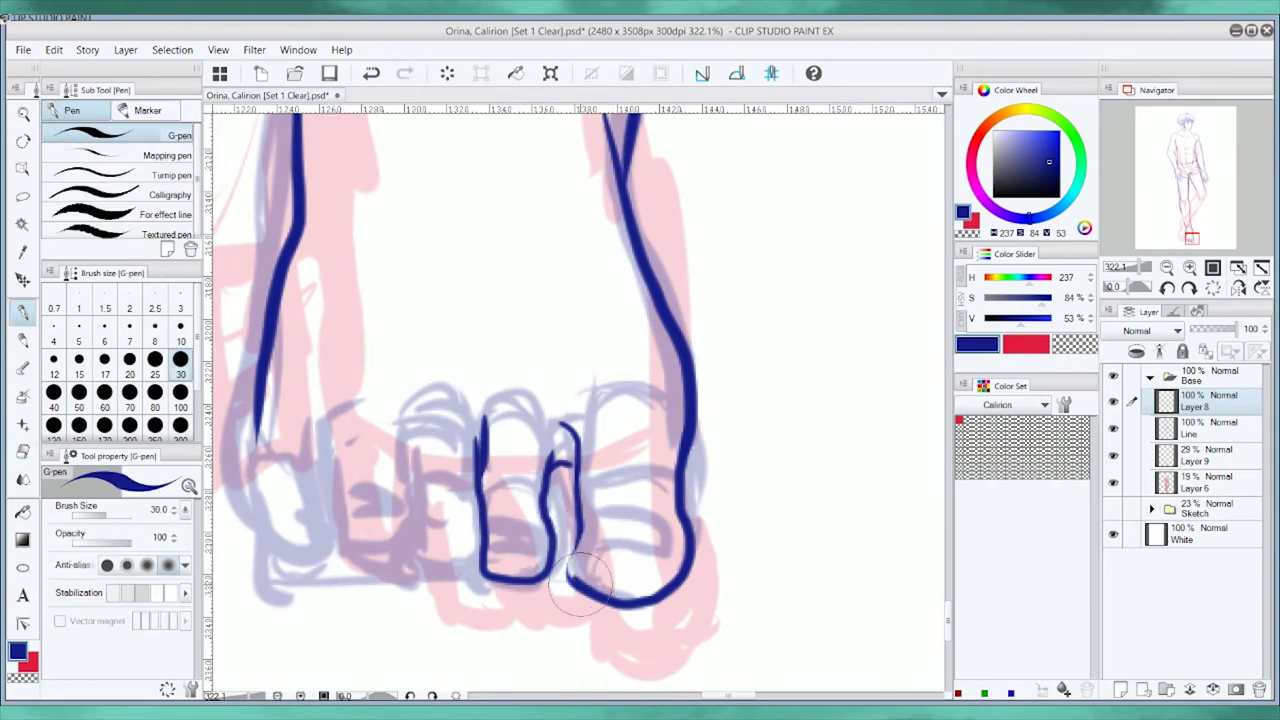
drag(402, 436, 409, 514)
Redraw the leftmost toe, join it to the second, round the toe bottoms and curve the big toe.
drag(259, 420, 320, 500)
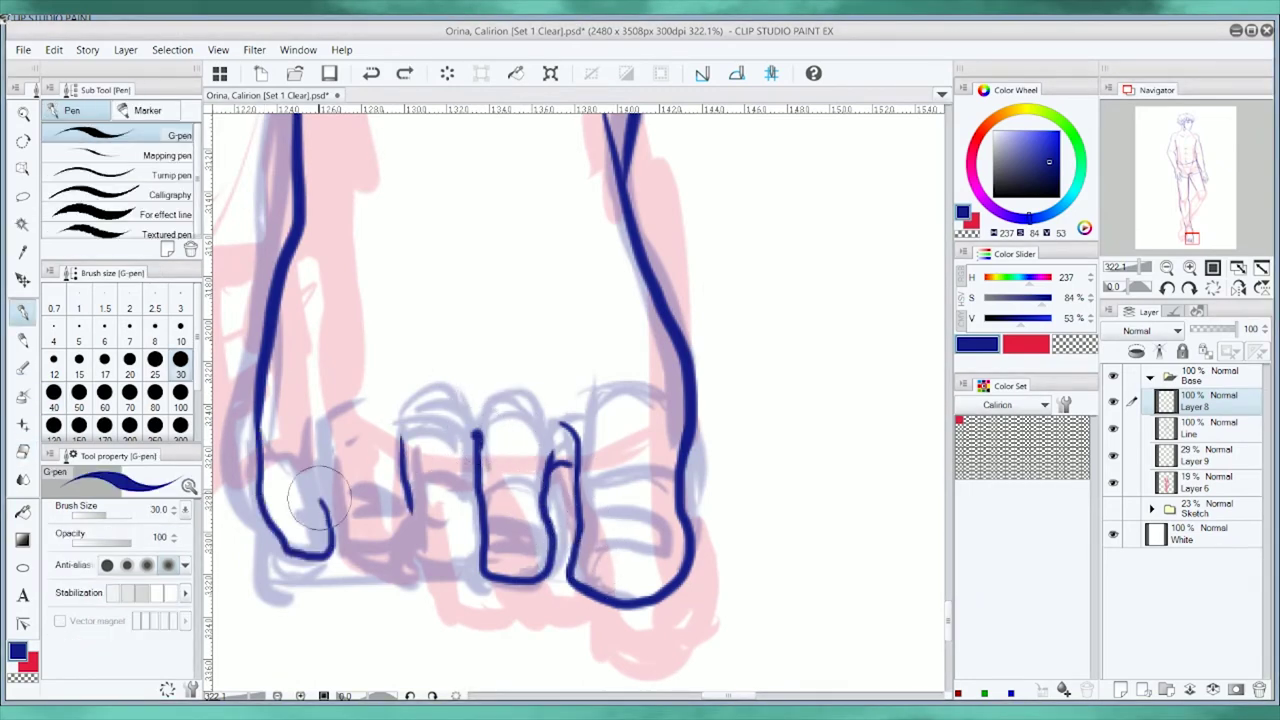
key(ctrl+z)
drag(259, 420, 330, 452)
drag(398, 430, 336, 455)
drag(300, 545, 322, 475)
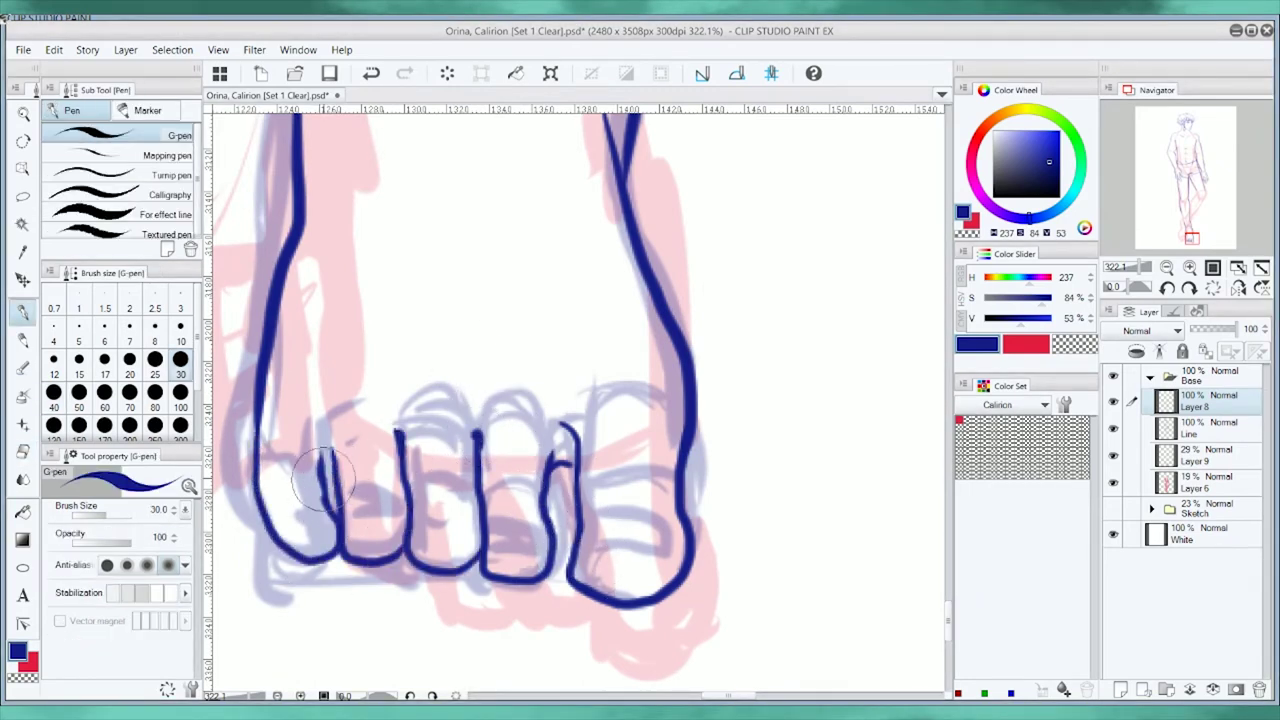
drag(666, 532, 582, 553)
Ink and darken the knee contour, undoing the stroke that ran too far toward the foot.
scroll(362, 537, down, 6)
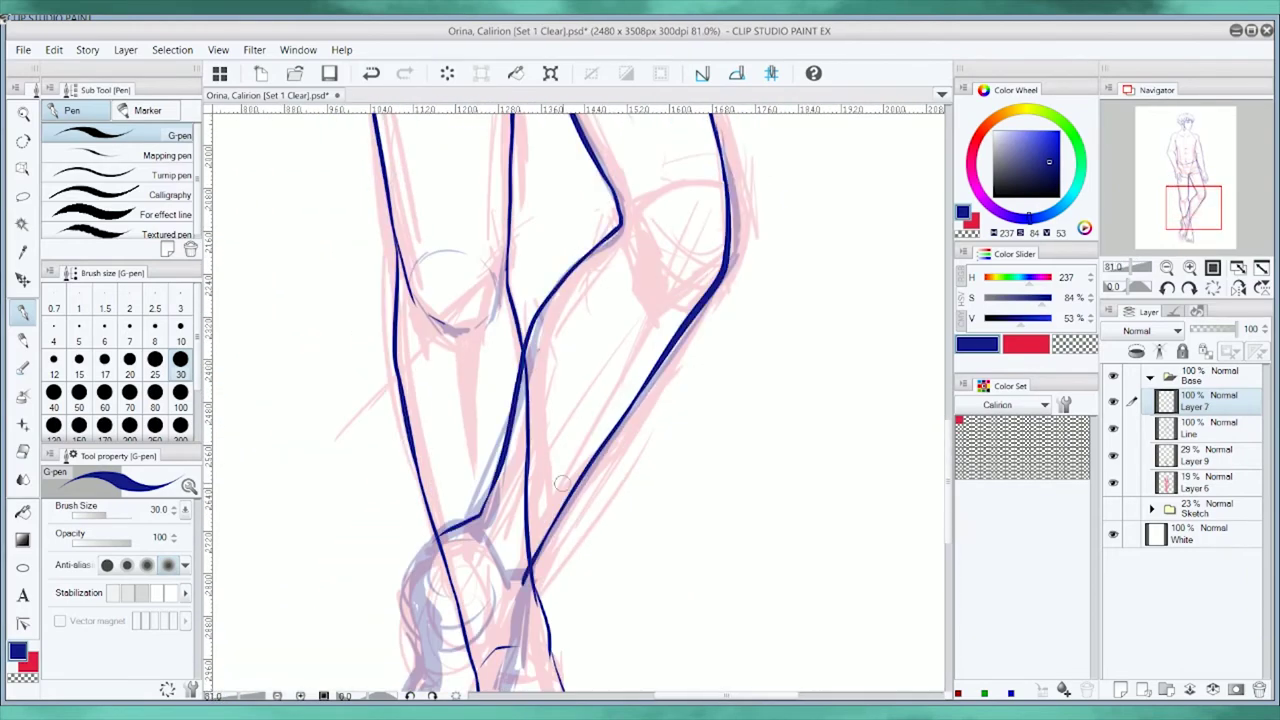
scroll(560, 450, up, 4)
drag(496, 232, 435, 615)
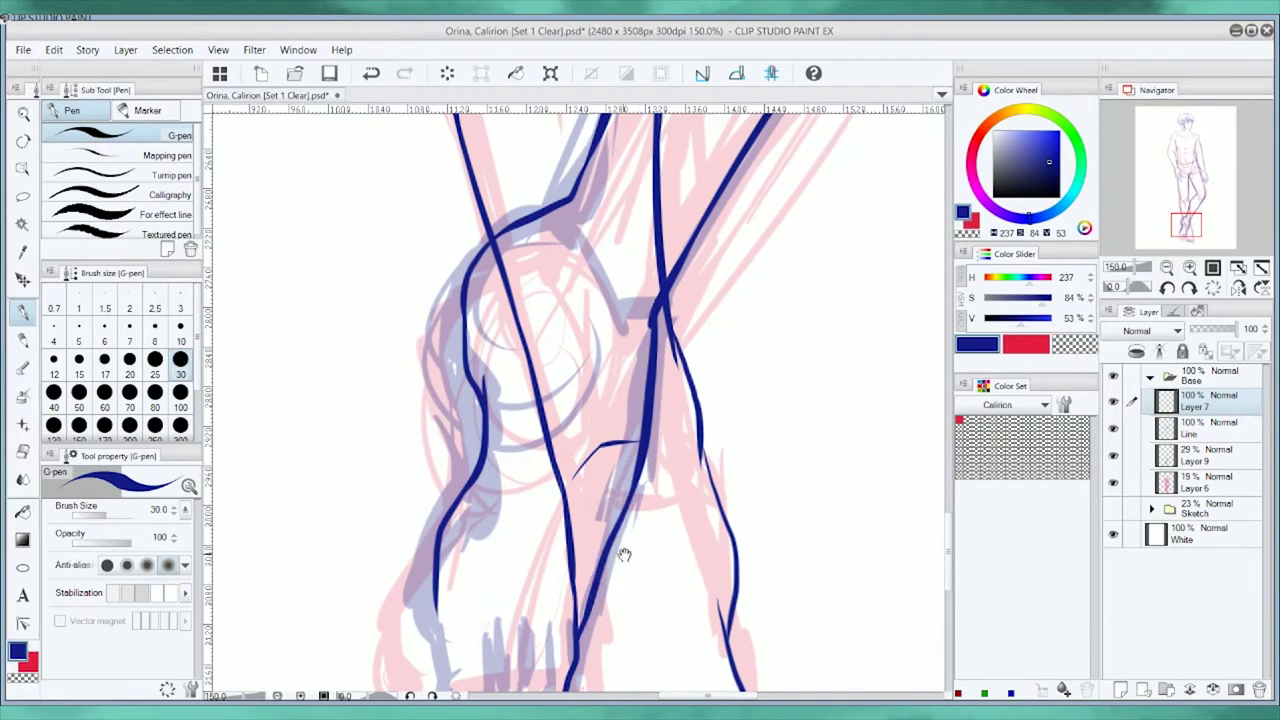
drag(623, 555, 640, 540)
drag(652, 212, 610, 338)
drag(560, 600, 560, 250)
scroll(470, 470, up, 2)
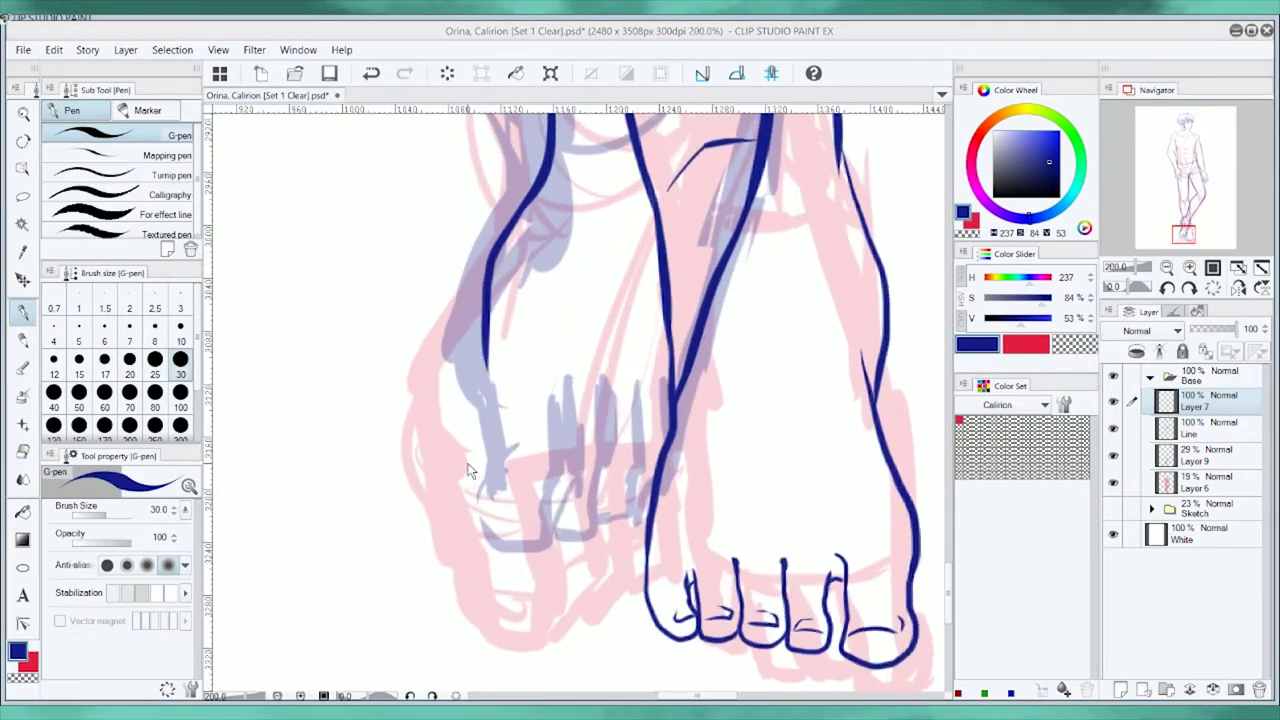
drag(484, 362, 540, 560)
key(ctrl+z)
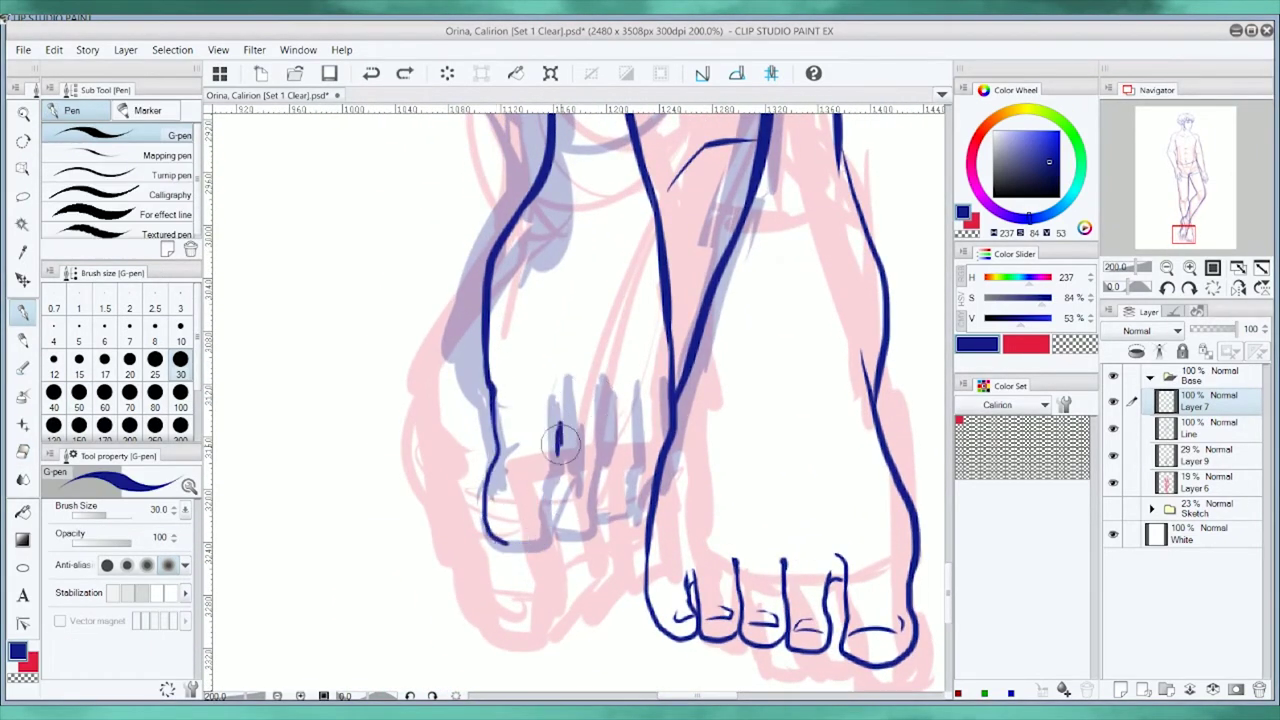
Outline the left foot's big toe with a toenail curve, then switch to a smaller eraser.
drag(560, 445, 510, 546)
drag(538, 512, 540, 529)
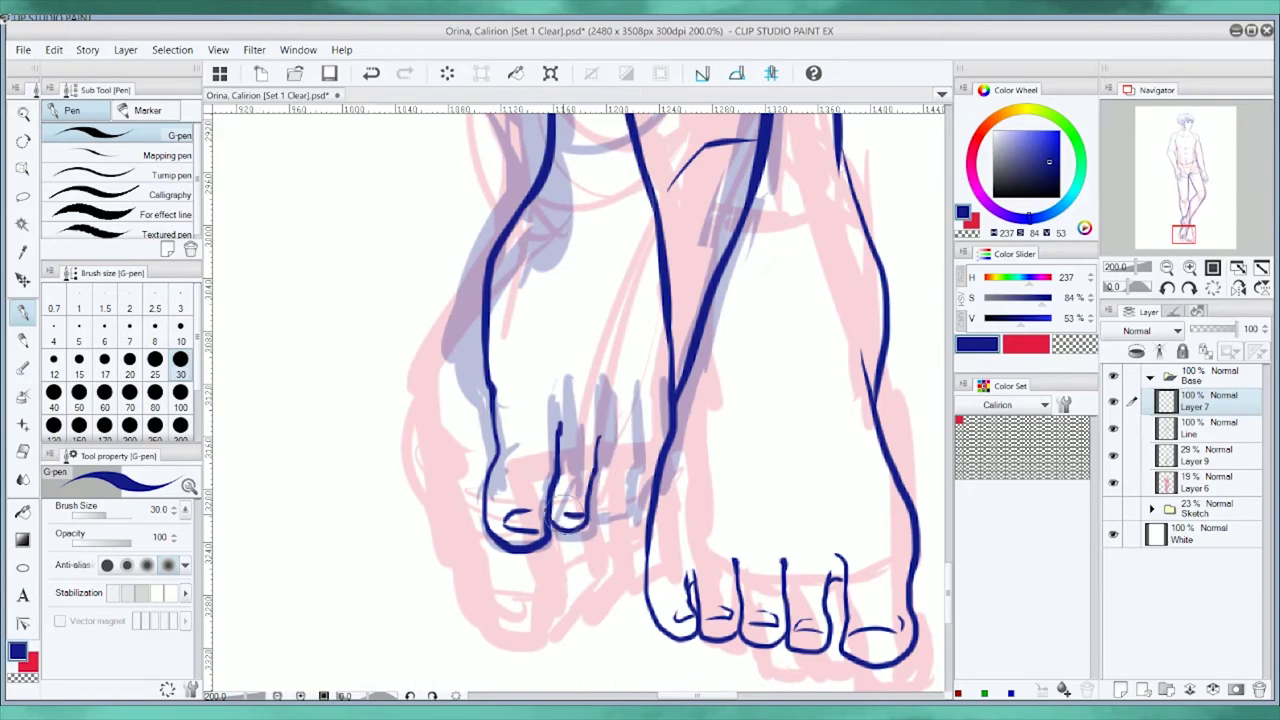
scroll(645, 430, down, 2)
key(e)
key(alt+bracketleft)
mouse_move(600, 250)
mouse_down()
mouse_move(560, 560)
mouse_move(514, 449)
mouse_move(597, 435)
mouse_move(600, 690)
mouse_up()
scroll(600, 500, down, 2)
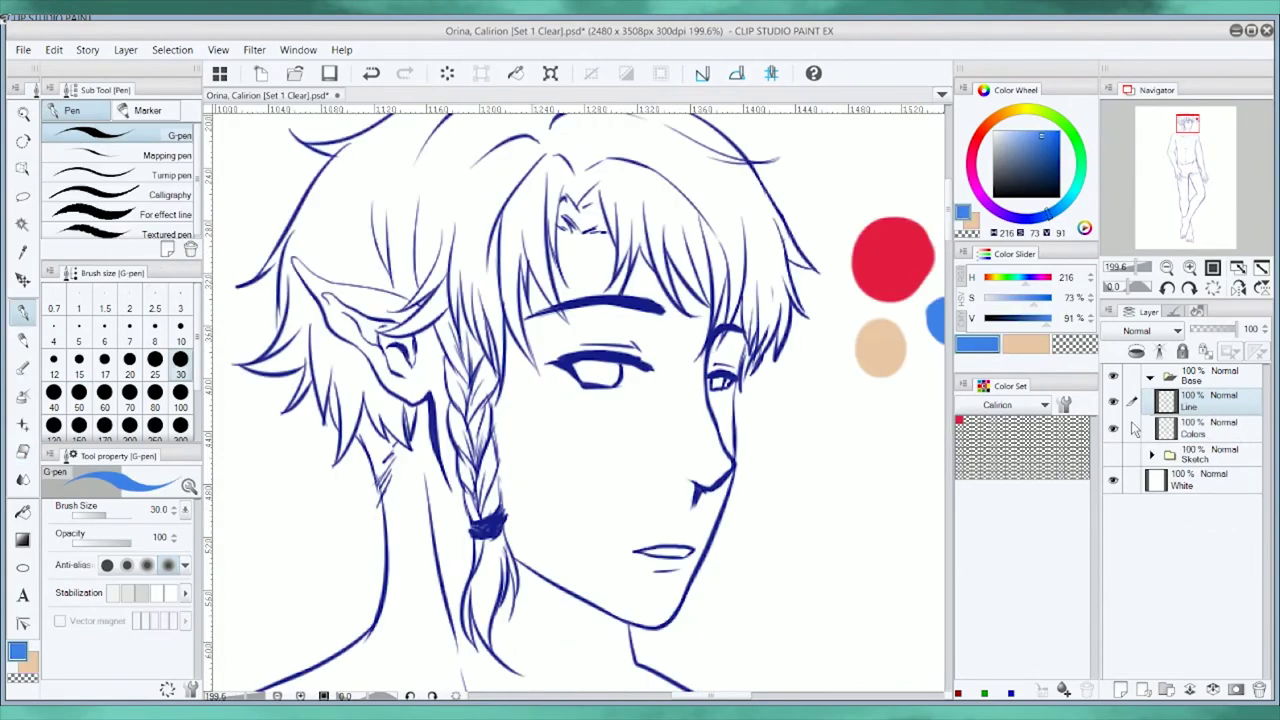
Move the Hair layer below the Colors layer and pick red for the hair.
click(1200, 430)
drag(1200, 432, 1200, 458)
click(960, 420)
scroll(575, 240, up, 2)
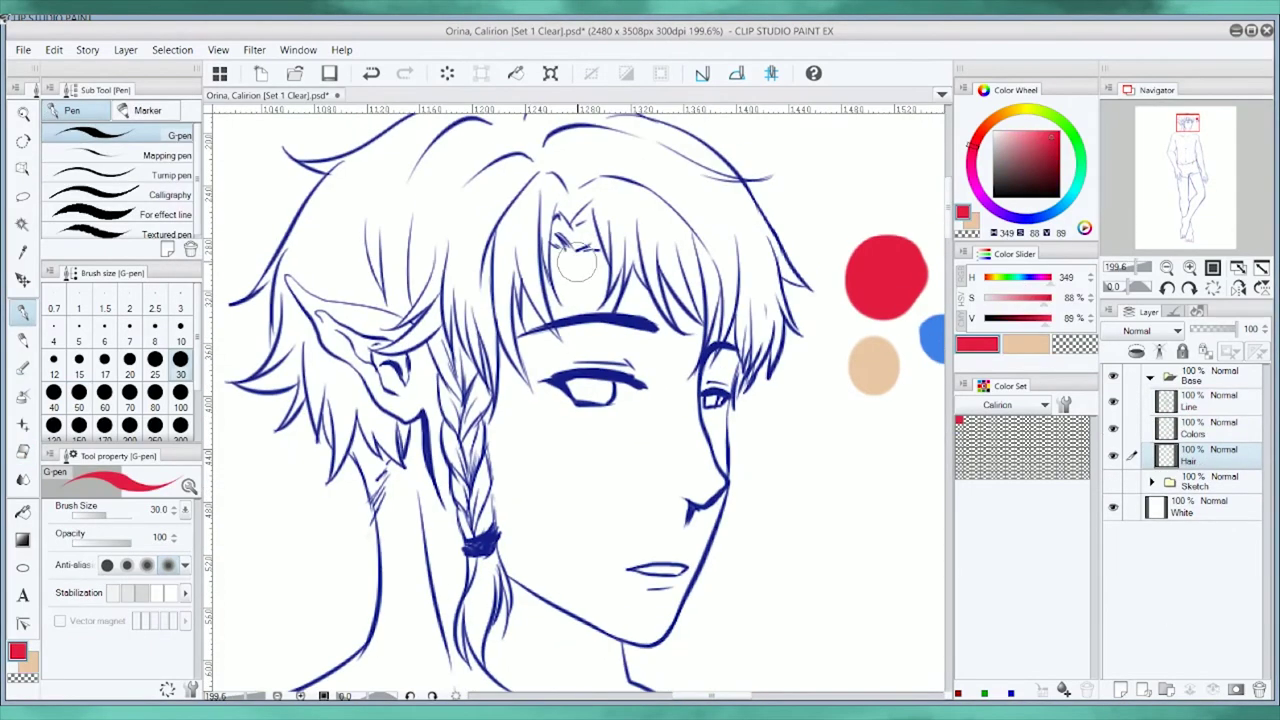
Paint the forelock over the forehead solid red with the G-pen.
mouse_move(565, 222)
mouse_down()
mouse_move(580, 250)
mouse_move(578, 236)
mouse_move(630, 212)
mouse_move(652, 290)
mouse_move(624, 340)
mouse_up()
key(ctrl+shift+bracketleft)
mouse_move(600, 165)
mouse_down()
mouse_move(675, 250)
mouse_move(740, 370)
mouse_up()
drag(700, 300, 605, 353)
mouse_move(620, 310)
mouse_down()
mouse_move(636, 360)
mouse_move(705, 445)
mouse_up()
mouse_move(650, 225)
mouse_down()
mouse_move(710, 385)
mouse_move(705, 512)
mouse_up()
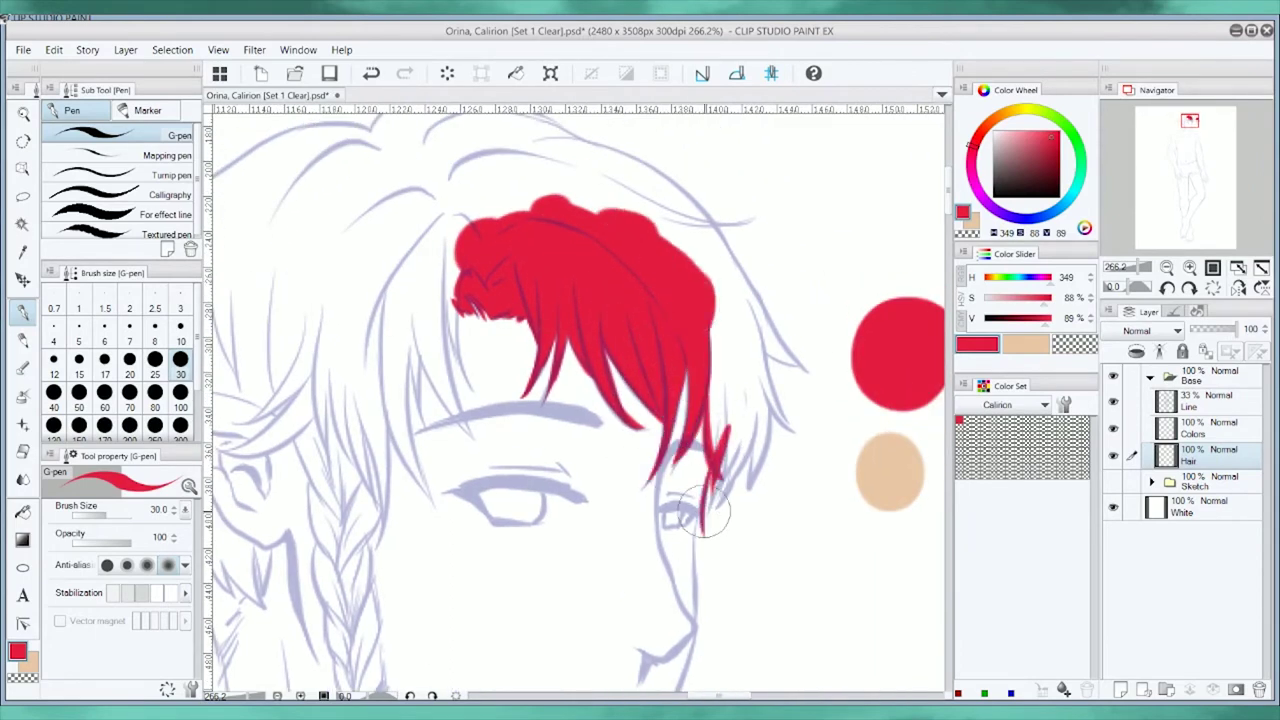
Extend red strands across the forelock's right side, top and upper-left hair.
drag(725, 365, 735, 450)
drag(720, 300, 780, 420)
drag(750, 330, 803, 438)
drag(735, 395, 740, 500)
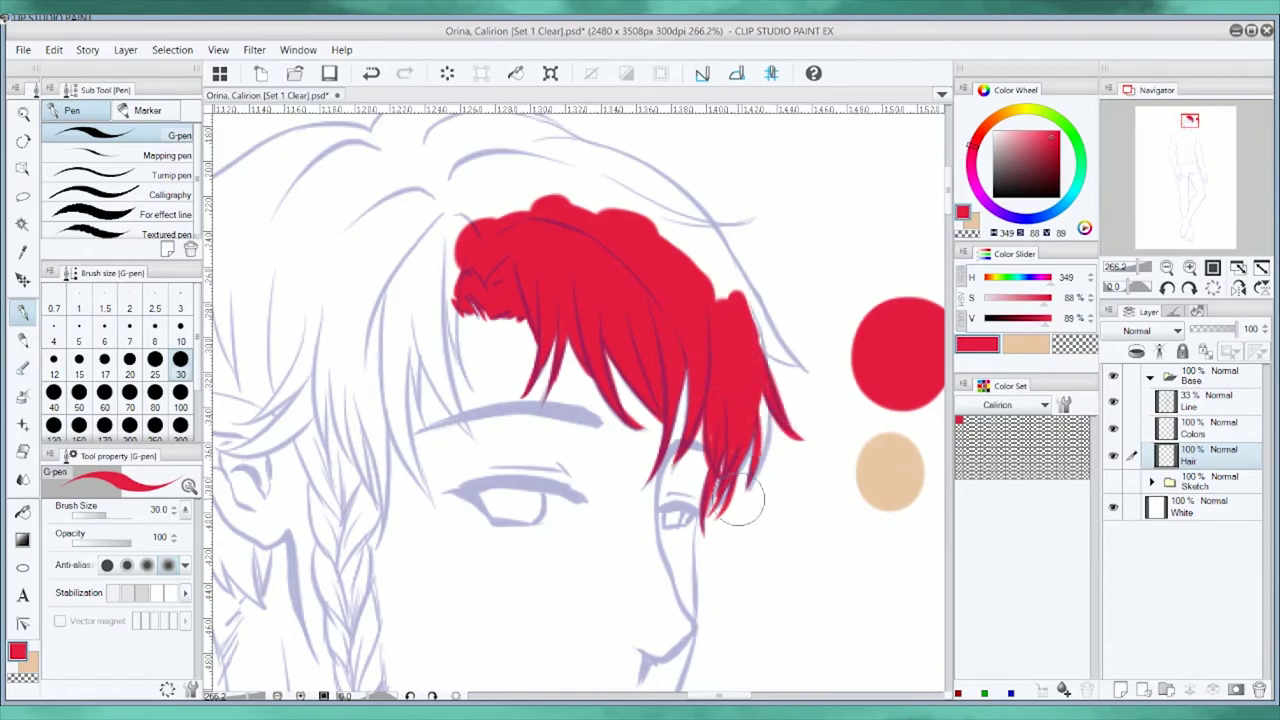
drag(770, 300, 805, 370)
drag(665, 205, 737, 206)
mouse_move(720, 290)
mouse_down()
mouse_move(665, 220)
mouse_move(578, 182)
mouse_move(440, 298)
mouse_move(430, 240)
mouse_up()
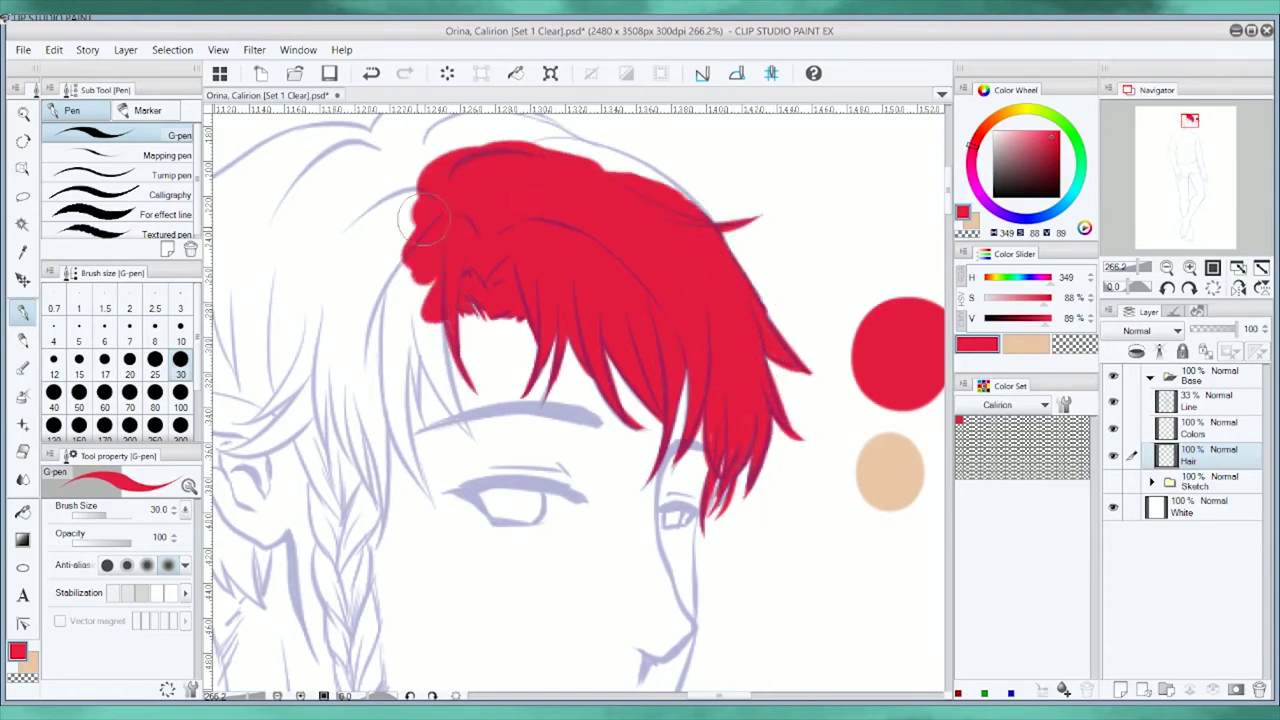
drag(420, 145, 340, 385)
At brush size 17, paint red strands along the fringe's left edge.
key(bracketleft)
key(bracketleft)
key(bracketleft)
mouse_move(478, 460)
mouse_down()
mouse_move(440, 330)
mouse_move(460, 440)
mouse_up()
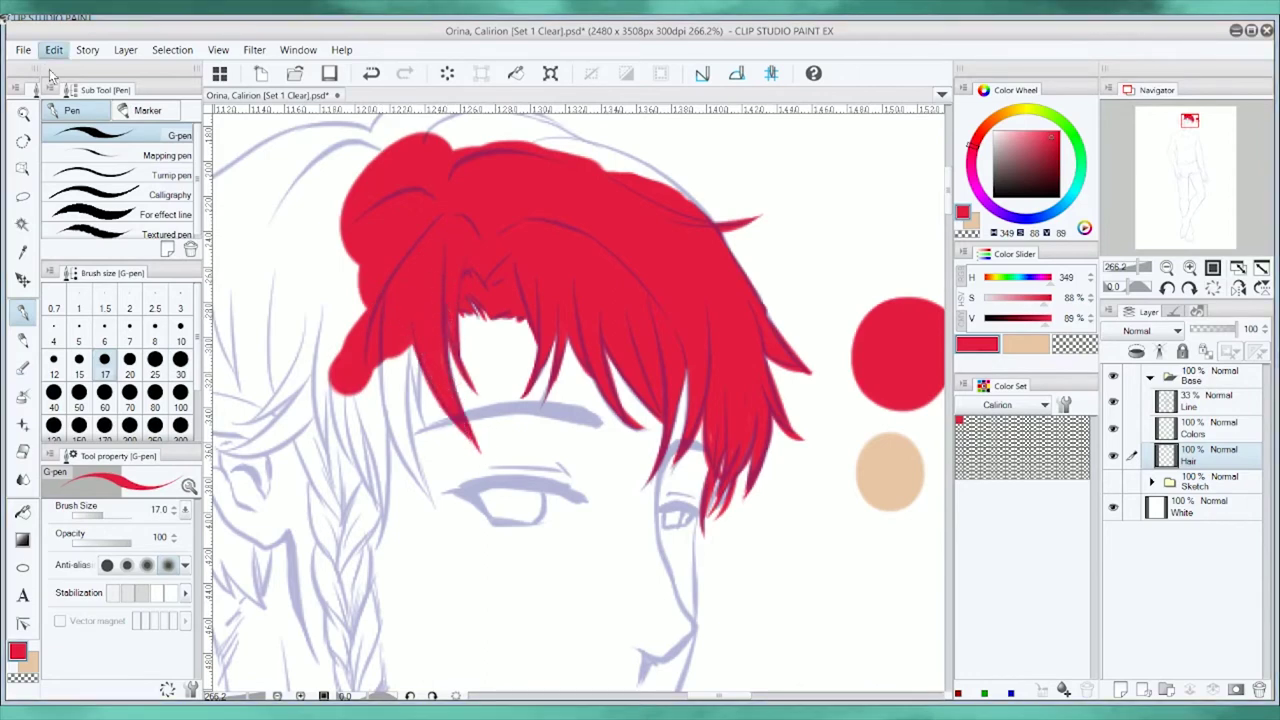
drag(400, 340, 425, 490)
drag(445, 360, 395, 505)
drag(385, 370, 370, 550)
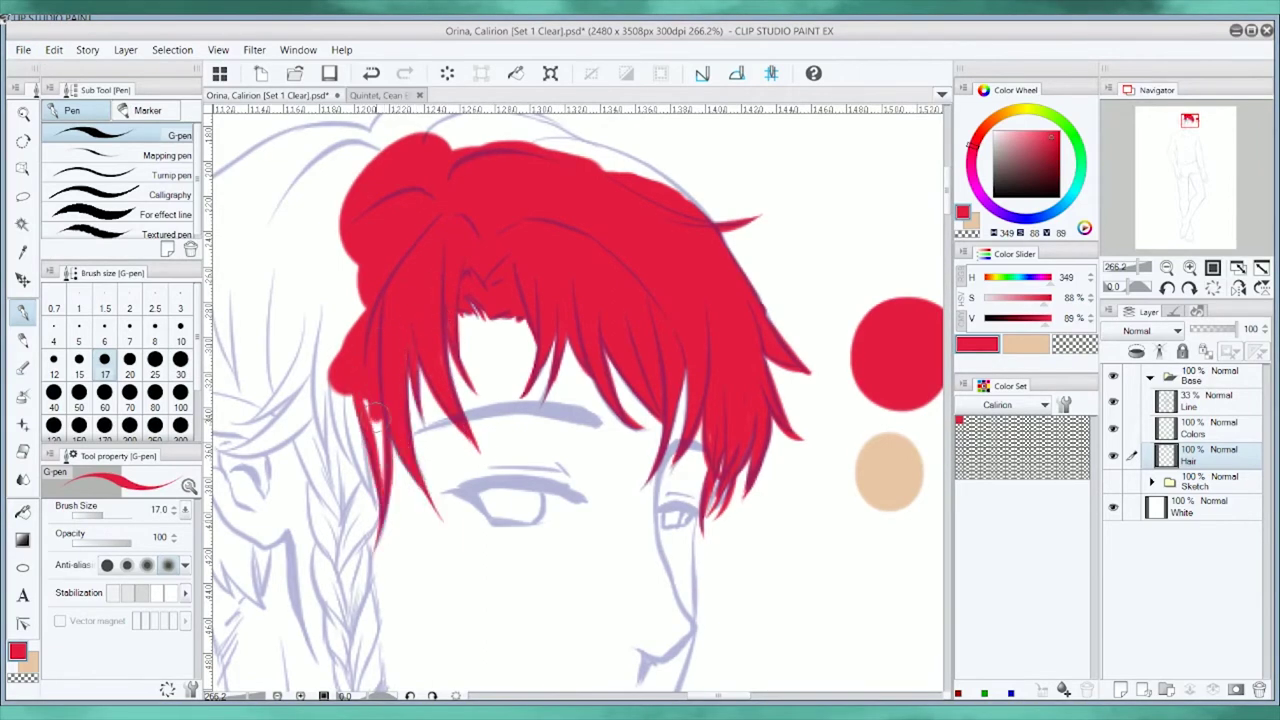
drag(375, 400, 360, 480)
drag(330, 470, 410, 500)
mouse_move(310, 435)
mouse_down()
mouse_move(383, 288)
mouse_move(335, 430)
mouse_up()
drag(400, 400, 280, 470)
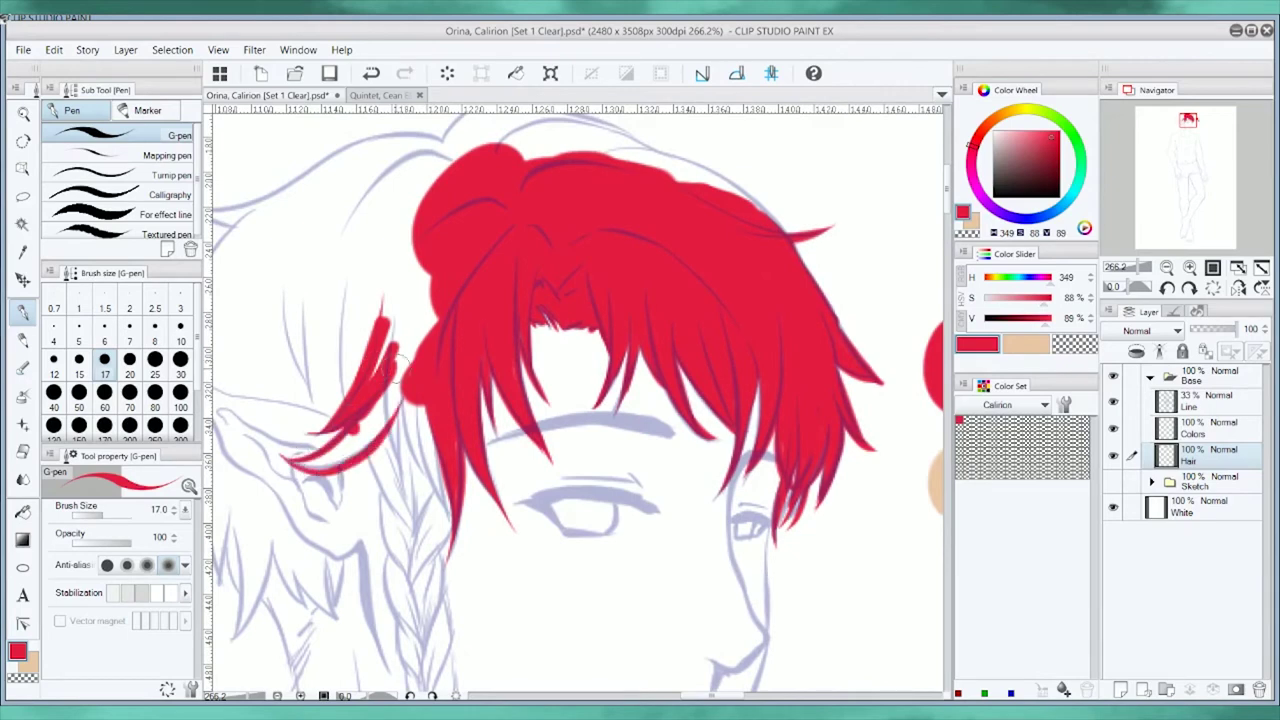
drag(440, 315, 330, 460)
drag(440, 250, 370, 380)
Fill the braid red, including where it meets the fringe.
scroll(383, 347, down, 3)
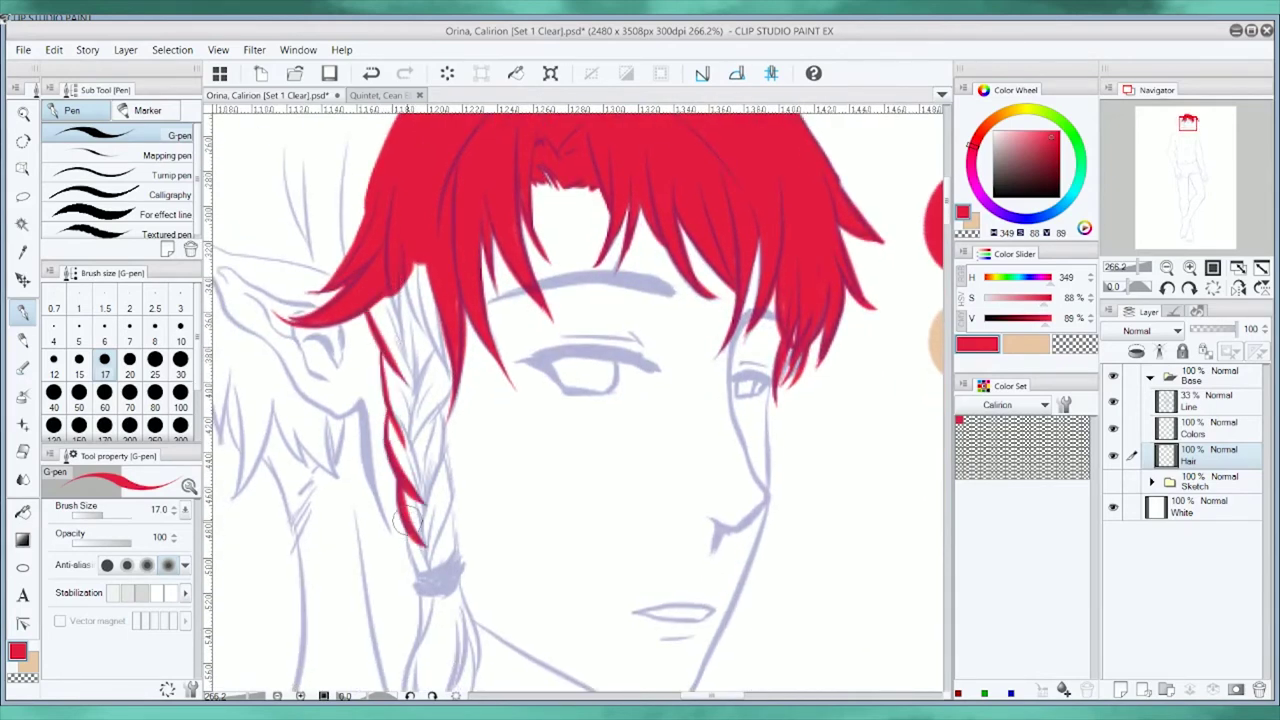
drag(445, 425, 455, 575)
drag(405, 310, 375, 380)
drag(440, 265, 380, 390)
mouse_move(450, 320)
mouse_down()
mouse_move(430, 389)
mouse_move(425, 540)
mouse_up()
mouse_move(405, 484)
mouse_down()
mouse_move(397, 437)
mouse_move(410, 530)
mouse_move(395, 640)
mouse_up()
scroll(347, 437, down, 2)
drag(440, 500, 470, 665)
mouse_move(450, 475)
mouse_down()
mouse_move(445, 585)
mouse_move(411, 570)
mouse_up()
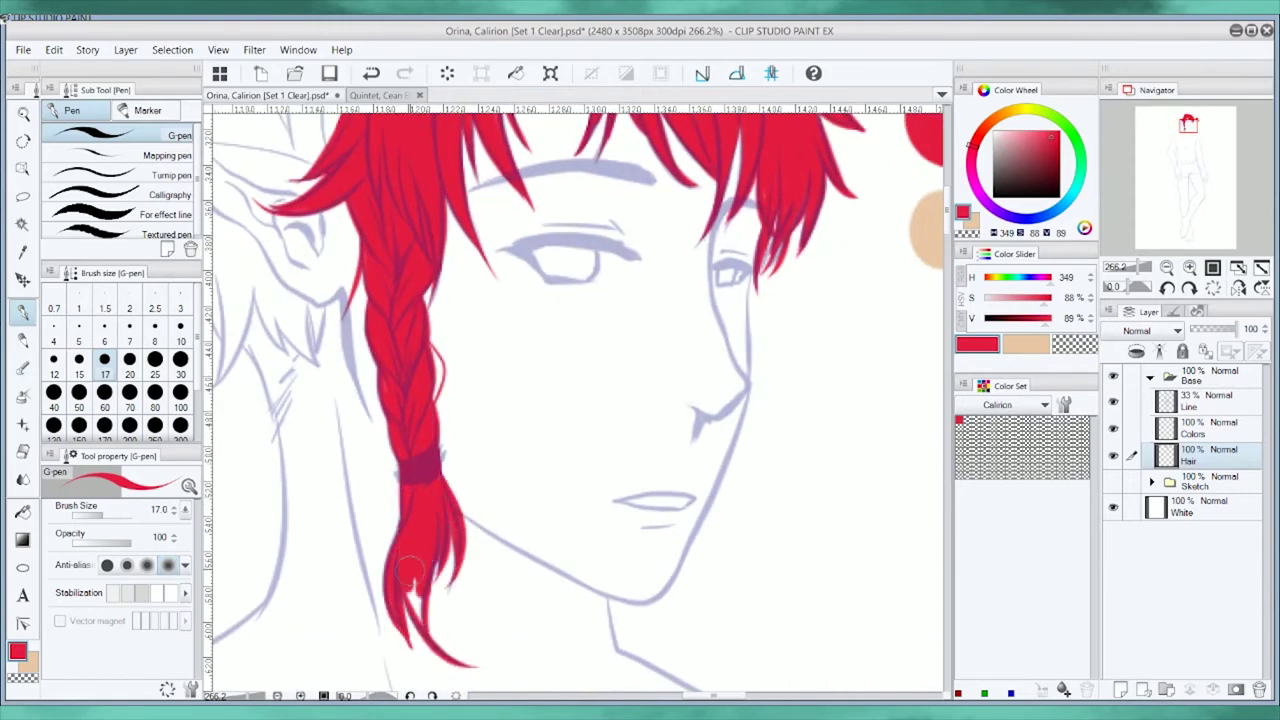
Paint red hair strands along and below the ear, undoing one stray stroke.
scroll(401, 380, up, 3)
scroll(288, 347, left, 2)
mouse_move(287, 355)
mouse_down()
mouse_move(450, 545)
mouse_move(440, 605)
mouse_up()
mouse_move(428, 596)
mouse_down()
mouse_move(412, 645)
mouse_move(420, 545)
mouse_up()
scroll(430, 520, down, 1)
scroll(430, 520, left, 1)
drag(410, 462, 458, 540)
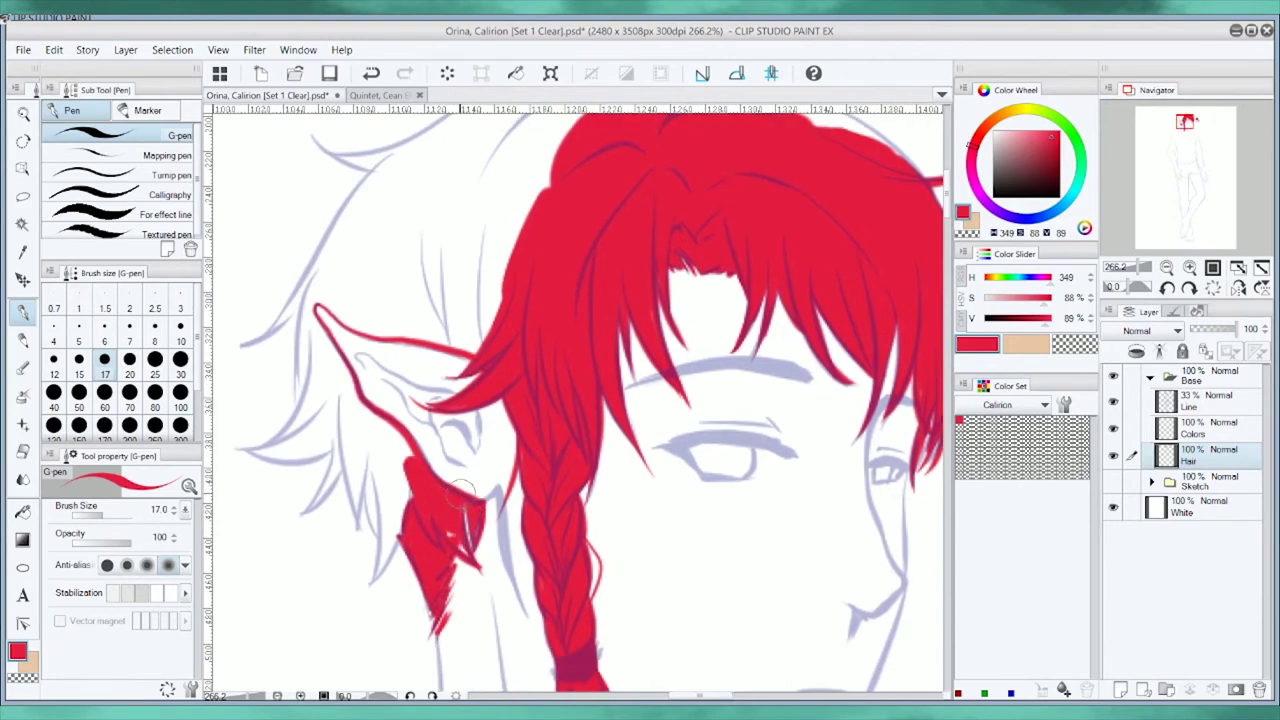
key(ctrl+z)
key(e)
key(p)
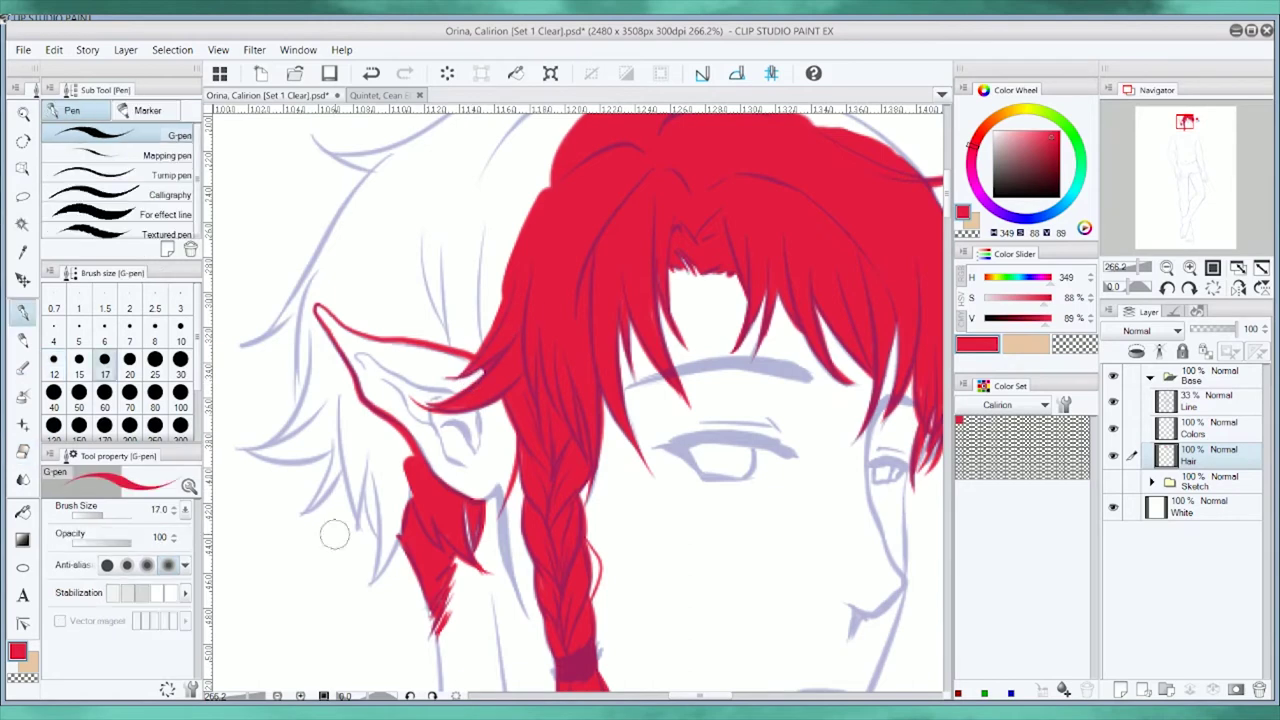
Add red hair spikes left of the ear, undoing the unwanted strokes.
drag(362, 468, 292, 515)
drag(345, 398, 298, 510)
drag(336, 332, 232, 446)
mouse_move(312, 270)
mouse_down()
mouse_move(302, 418)
mouse_move(392, 560)
mouse_move(370, 420)
mouse_move(361, 478)
mouse_move(398, 452)
mouse_up()
key(ctrl+z)
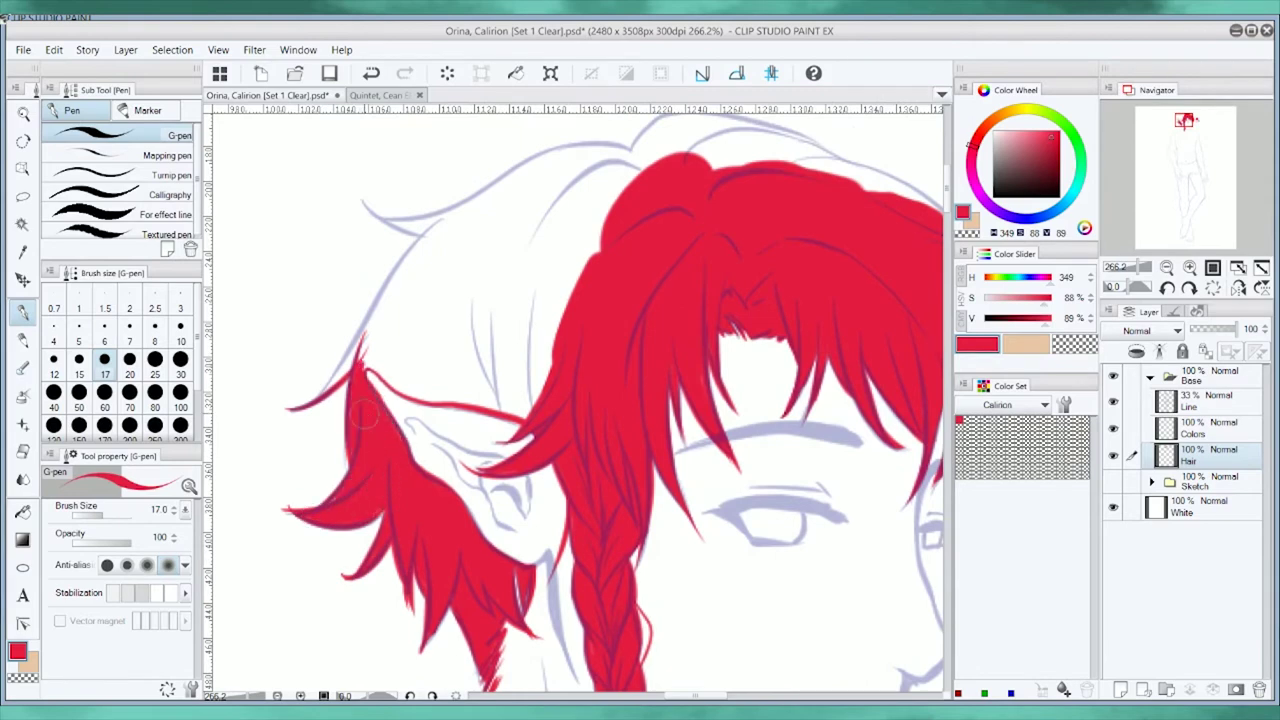
drag(366, 412, 336, 522)
mouse_move(412, 312)
mouse_down()
mouse_move(264, 524)
mouse_move(320, 424)
mouse_up()
key(ctrl+z)
mouse_move(320, 310)
mouse_down()
mouse_move(588, 225)
mouse_move(430, 300)
mouse_up()
key(ctrl+z)
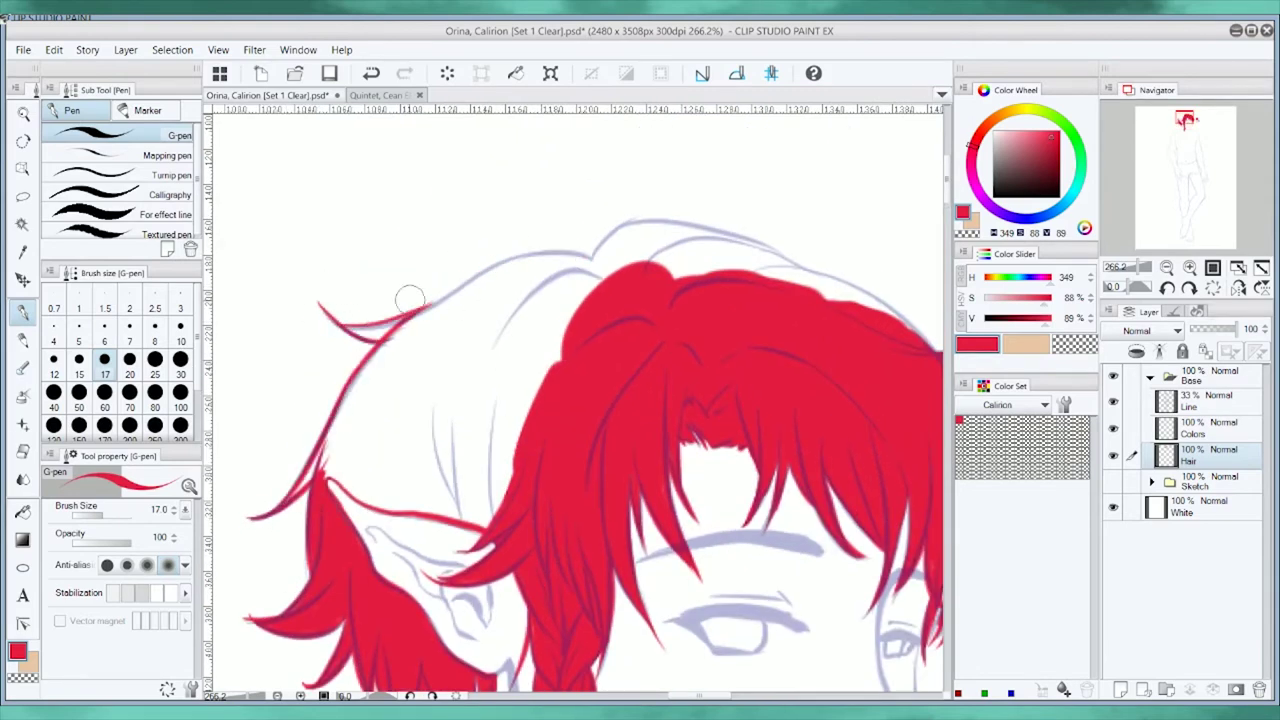
Fill the white gap at the hair's top and extend its top-right edge in red.
mouse_move(354, 494)
mouse_down()
mouse_move(400, 320)
mouse_move(480, 500)
mouse_move(370, 330)
mouse_move(590, 262)
mouse_move(760, 245)
mouse_up()
key(ctrl+z)
mouse_move(600, 268)
mouse_down()
mouse_move(745, 242)
mouse_move(712, 228)
mouse_move(785, 262)
mouse_up()
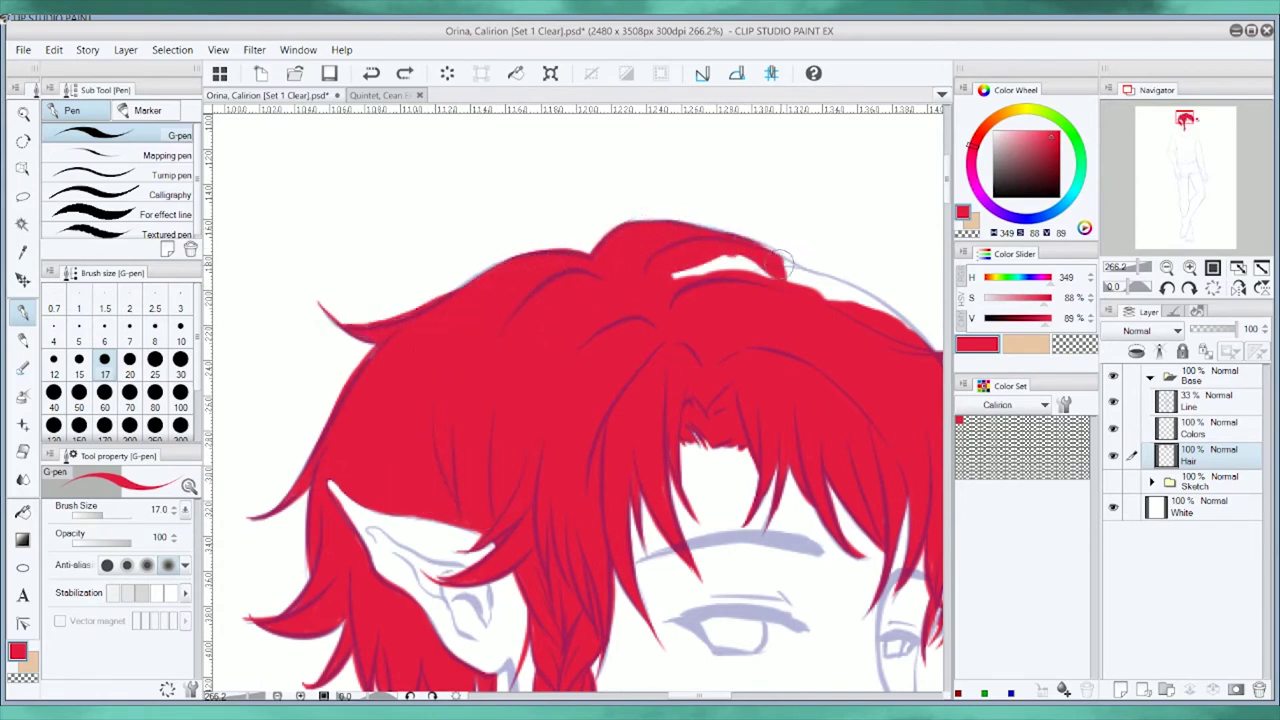
drag(680, 270, 840, 295)
drag(750, 240, 870, 320)
mouse_move(975, 425)
mouse_down()
mouse_move(790, 350)
mouse_move(614, 368)
mouse_move(408, 592)
mouse_up()
Add a Skin layer and brush beige over the ear, neck, forehead, eyes and cheek.
scroll(408, 592, down, 2)
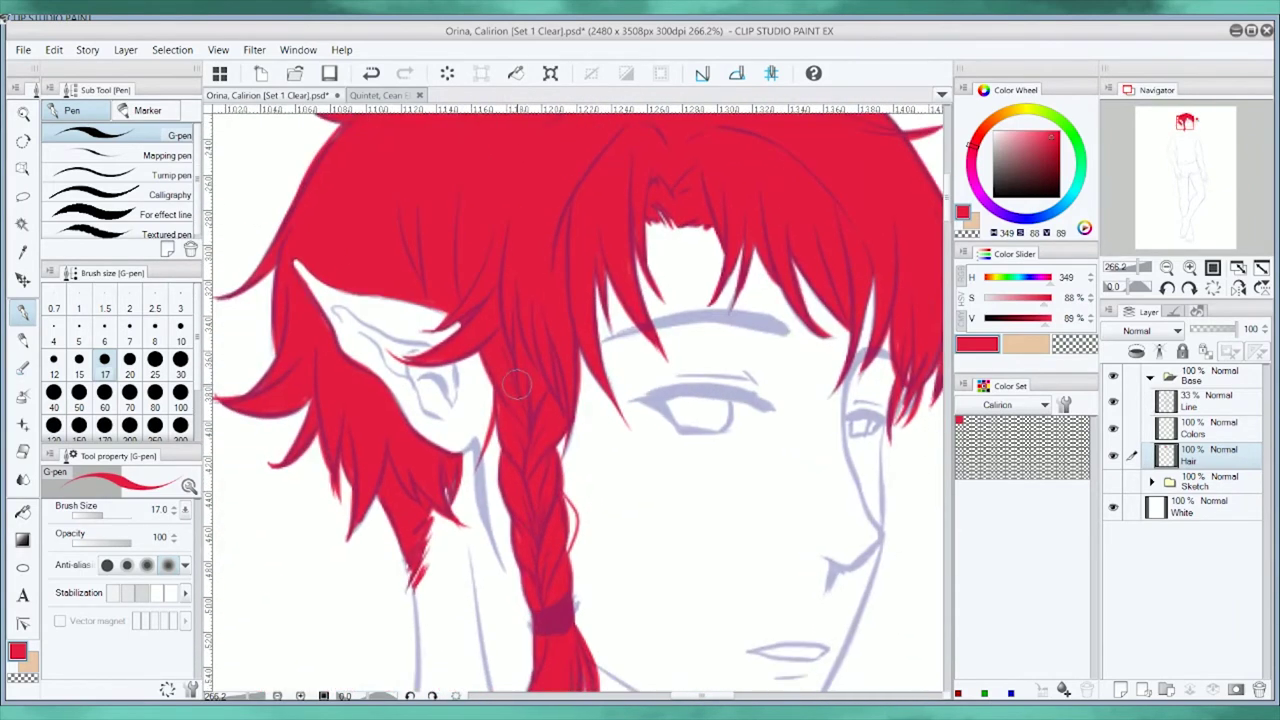
click(1200, 482)
mouse_move(440, 440)
mouse_down()
mouse_move(580, 520)
mouse_move(620, 260)
mouse_up()
mouse_move(574, 333)
mouse_down()
mouse_move(567, 439)
mouse_move(810, 330)
mouse_move(815, 500)
mouse_move(775, 630)
mouse_up()
Cover the lower face, chin and left neck edge in skin tone.
mouse_move(552, 565)
mouse_down()
mouse_move(680, 606)
mouse_move(772, 568)
mouse_up()
mouse_move(762, 635)
mouse_down()
mouse_move(688, 537)
mouse_move(679, 500)
mouse_up()
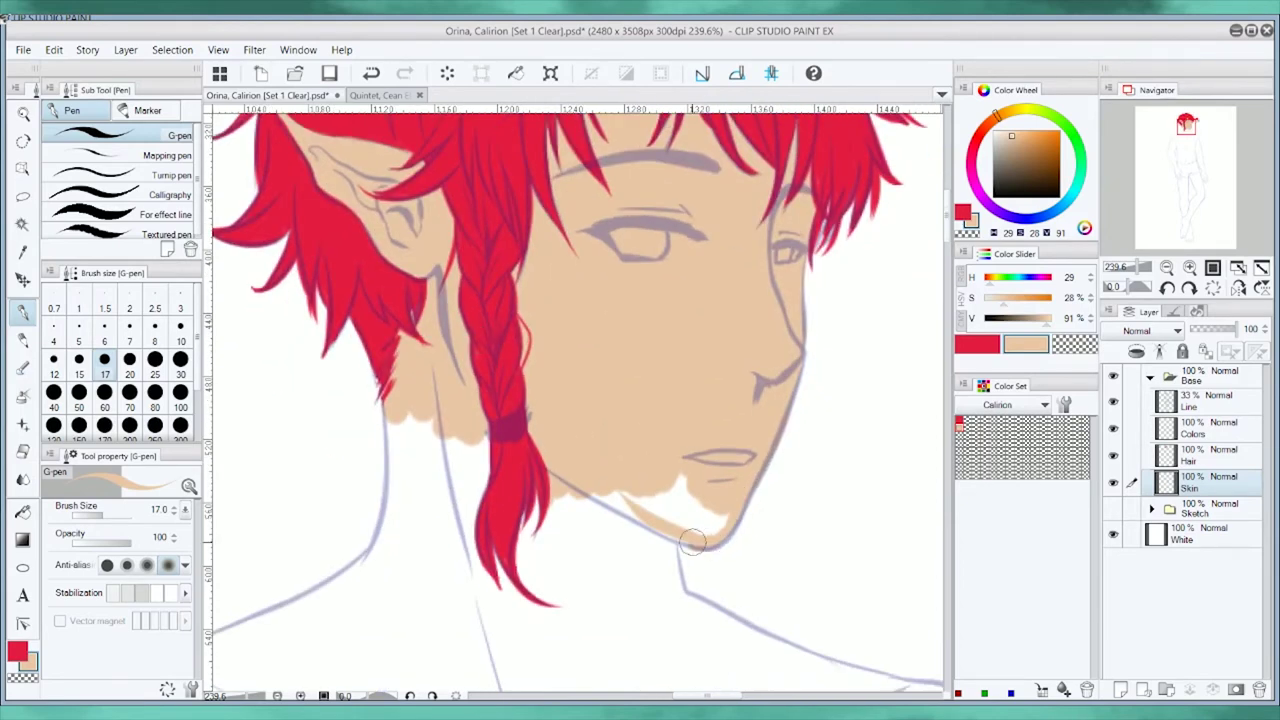
drag(600, 540, 666, 508)
mouse_move(398, 432)
mouse_down()
mouse_move(348, 598)
mouse_move(586, 571)
mouse_move(337, 600)
mouse_move(692, 667)
mouse_move(260, 630)
mouse_move(410, 688)
mouse_move(396, 582)
mouse_up()
Fill the shoulder and the gaps along its edges with skin tone.
key(alt+[)
key(alt+[)
mouse_move(300, 560)
mouse_down()
mouse_move(529, 586)
mouse_move(700, 520)
mouse_up()
drag(698, 629, 610, 517)
drag(630, 465, 770, 495)
drag(700, 470, 810, 525)
drag(300, 480, 733, 346)
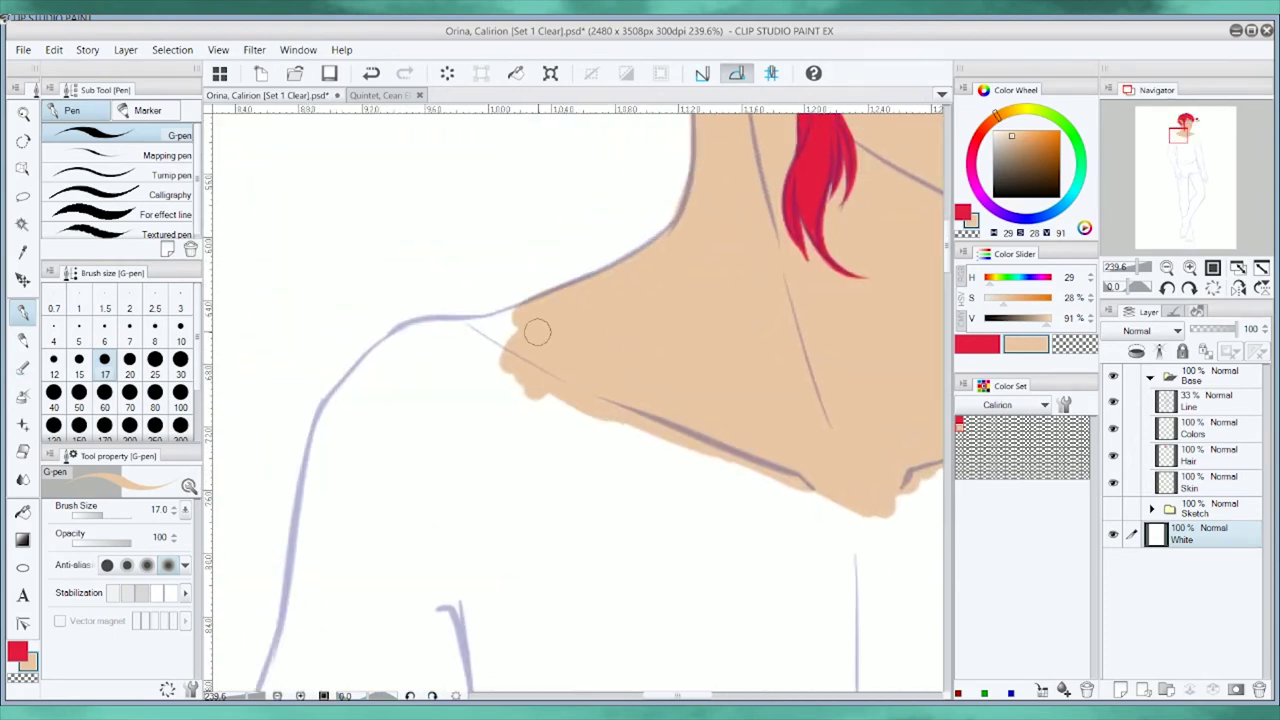
mouse_move(534, 331)
mouse_down()
mouse_move(460, 320)
mouse_move(347, 373)
mouse_move(295, 640)
mouse_up()
drag(460, 330, 380, 395)
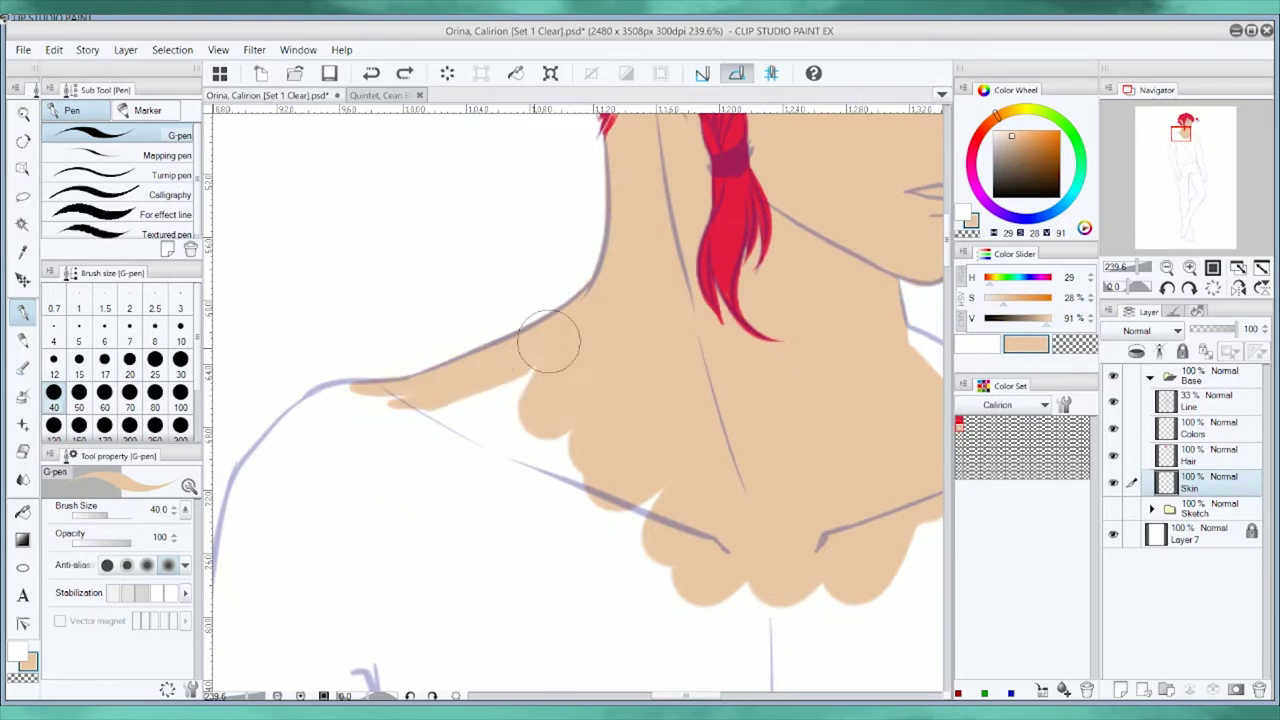
mouse_move(543, 329)
mouse_down()
mouse_move(360, 600)
mouse_move(385, 390)
mouse_move(230, 560)
mouse_move(329, 543)
mouse_move(466, 177)
mouse_up()
mouse_move(380, 277)
mouse_down()
mouse_move(437, 357)
mouse_move(651, 466)
mouse_move(405, 507)
mouse_move(577, 291)
mouse_up()
Paint skin along the arm edges and around the inner and outer arm lines.
key(bracketright)
key(bracketright)
key(bracketright)
key(bracketright)
key(bracketright)
mouse_move(540, 480)
mouse_down()
mouse_move(506, 414)
mouse_move(651, 449)
mouse_up()
key(bracketleft)
key(bracketleft)
key(bracketleft)
key(bracketleft)
mouse_move(435, 247)
mouse_down()
mouse_move(363, 543)
mouse_move(331, 331)
mouse_up()
drag(331, 331, 297, 470)
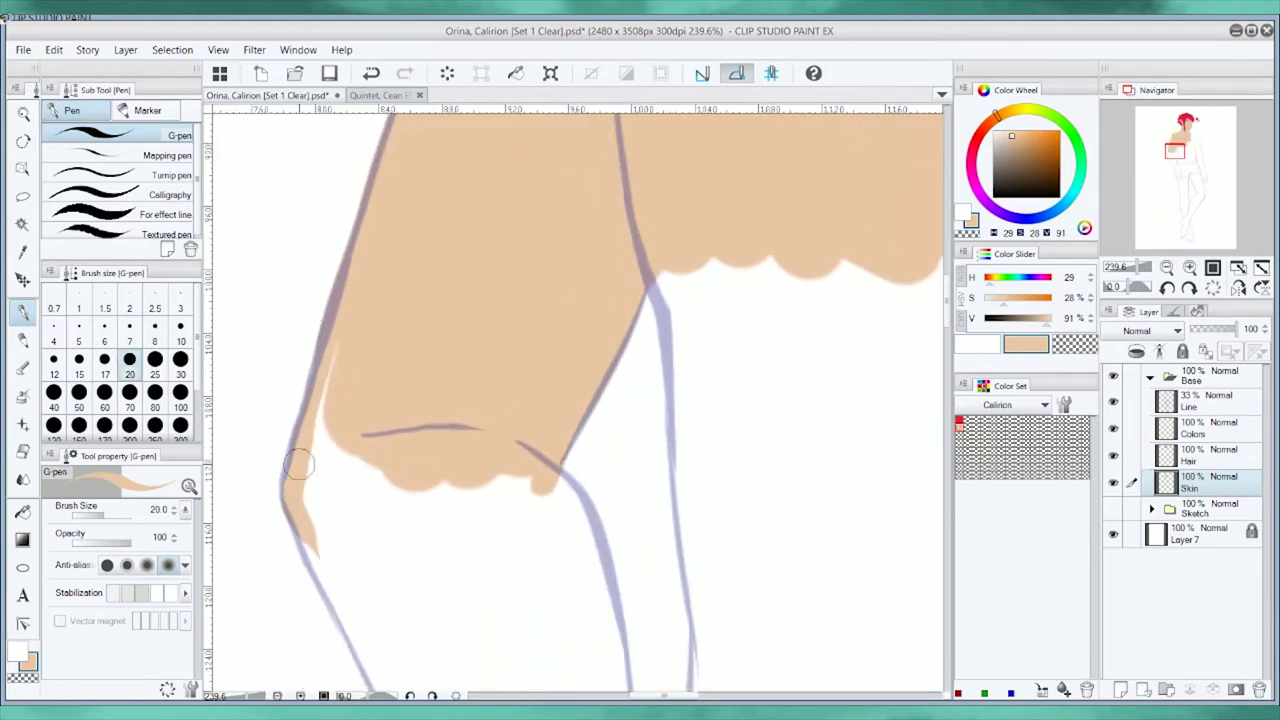
mouse_move(360, 288)
mouse_down()
mouse_move(296, 506)
mouse_move(370, 680)
mouse_up()
mouse_move(305, 488)
mouse_down()
mouse_move(575, 515)
mouse_move(580, 551)
mouse_move(557, 372)
mouse_move(566, 423)
mouse_move(548, 640)
mouse_move(300, 260)
mouse_move(362, 398)
mouse_move(503, 326)
mouse_move(585, 412)
mouse_move(615, 470)
mouse_up()
mouse_move(398, 392)
mouse_down()
mouse_move(435, 680)
mouse_move(412, 530)
mouse_up()
mouse_move(633, 450)
mouse_down()
mouse_move(553, 230)
mouse_move(610, 445)
mouse_up()
Fill skin along the fingers, hand and down both arm lines.
drag(525, 345, 569, 443)
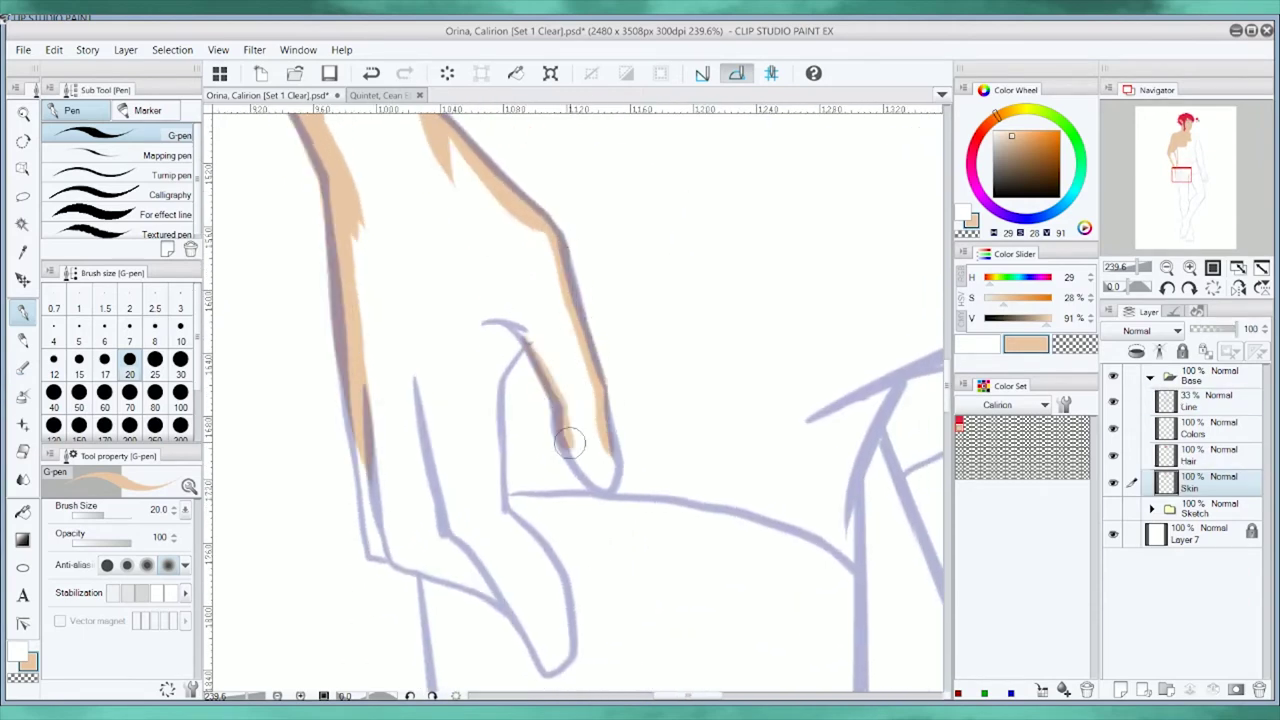
mouse_move(485, 325)
mouse_down()
mouse_move(650, 497)
mouse_move(850, 565)
mouse_up()
mouse_move(330, 350)
mouse_down()
mouse_move(415, 575)
mouse_move(380, 382)
mouse_move(428, 685)
mouse_up()
scroll(800, 286, down, 3)
drag(800, 286, 785, 670)
scroll(780, 343, down, 3)
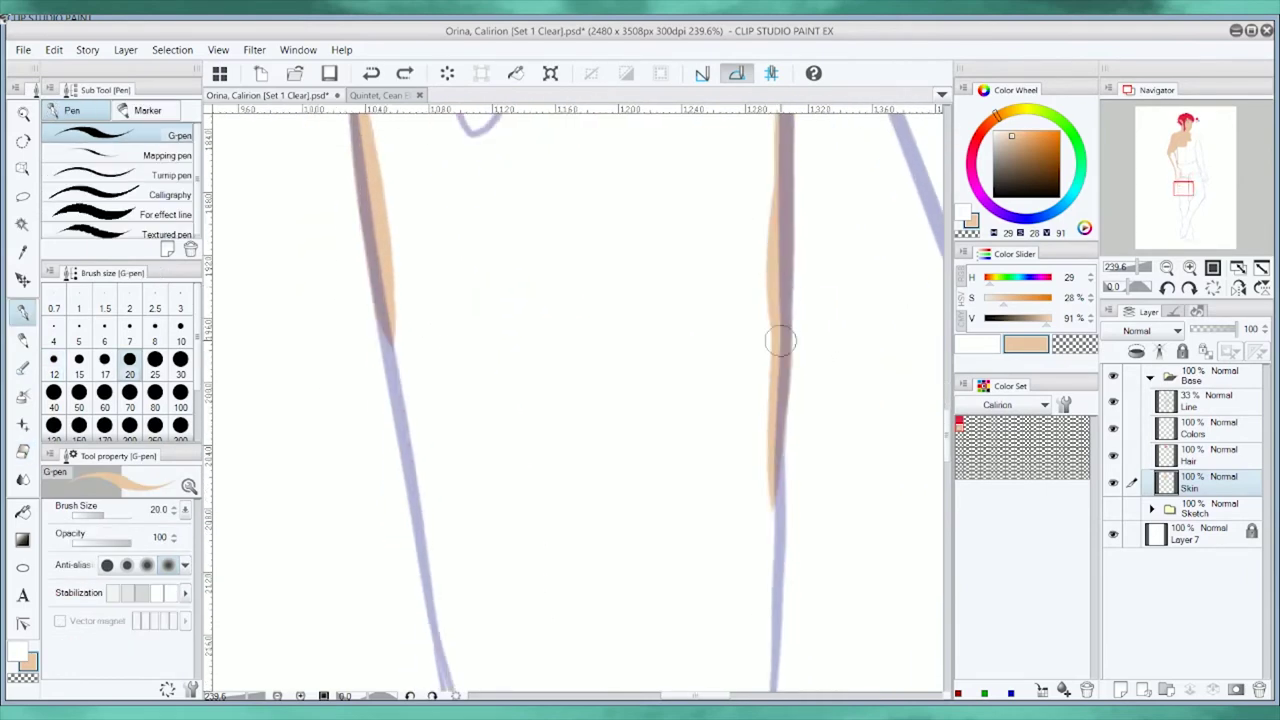
drag(780, 343, 770, 690)
mouse_move(385, 305)
mouse_down()
mouse_move(415, 410)
mouse_move(430, 584)
mouse_up()
scroll(400, 571, down, 3)
mouse_move(710, 608)
mouse_down()
mouse_move(708, 443)
mouse_move(740, 648)
mouse_up()
With a larger brush, fill the torso below the chest with skin tone.
scroll(634, 571, down, 3)
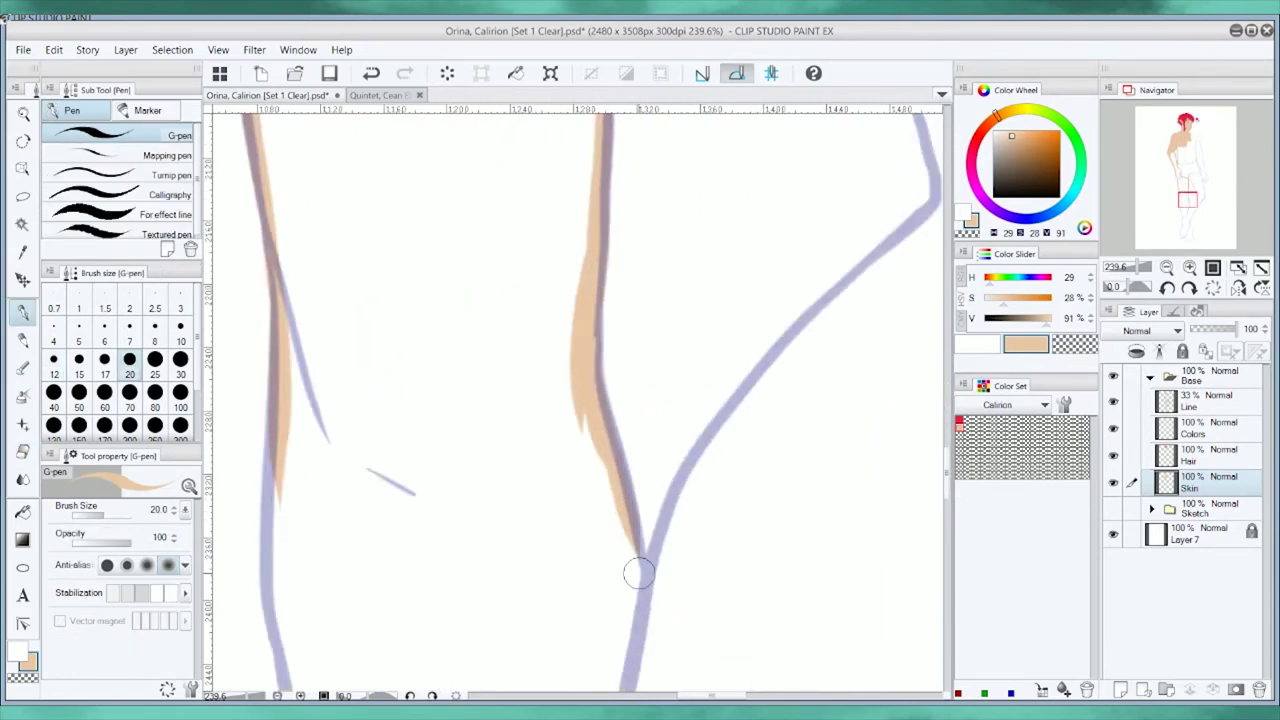
scroll(686, 216, down, 3)
key(bracketright)
mouse_move(610, 230)
mouse_down()
mouse_move(686, 216)
mouse_move(749, 251)
mouse_move(593, 297)
mouse_up()
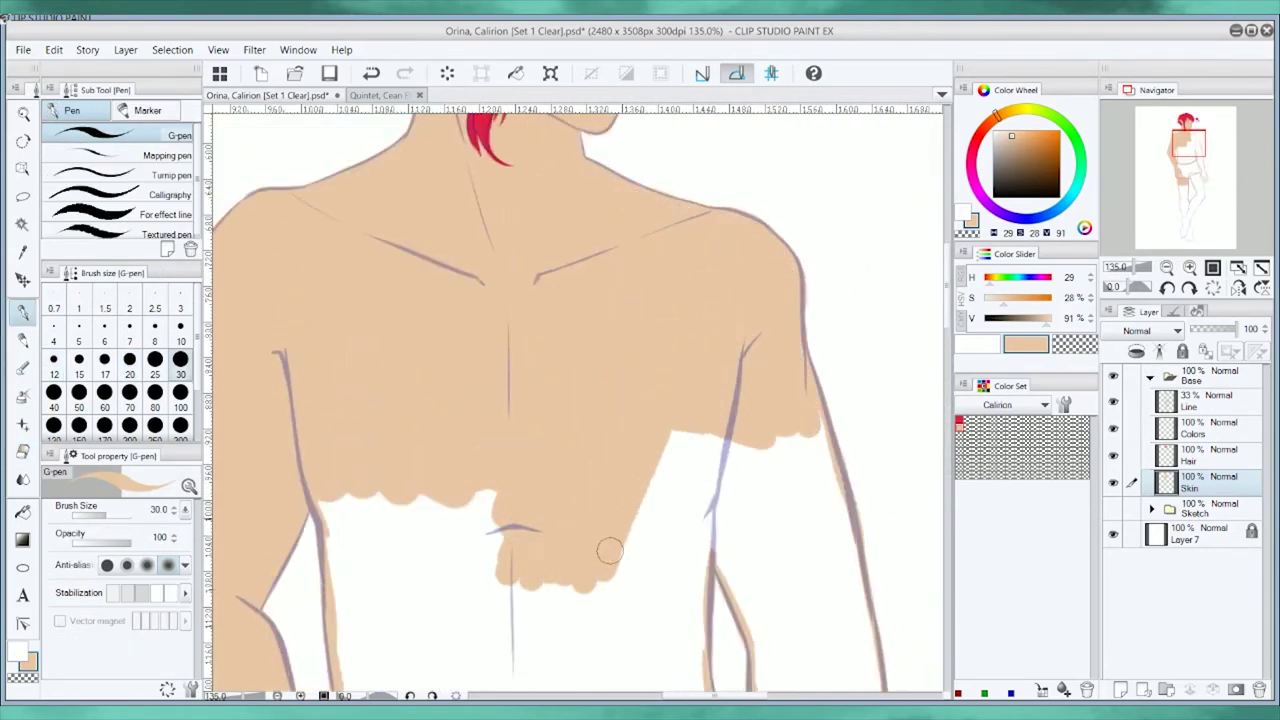
mouse_move(610, 550)
mouse_down()
mouse_move(775, 630)
mouse_move(789, 580)
mouse_move(780, 688)
mouse_up()
mouse_move(330, 508)
mouse_down()
mouse_move(346, 589)
mouse_move(683, 638)
mouse_up()
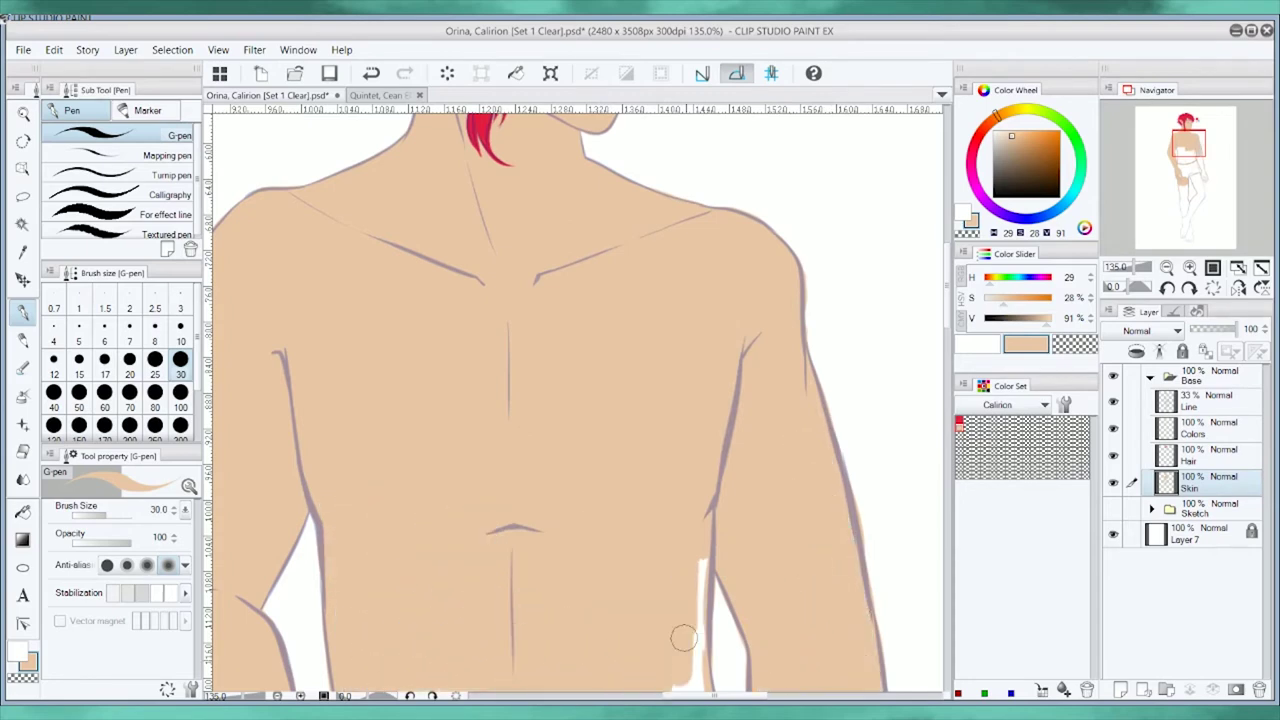
scroll(683, 638, down, 5)
mouse_move(623, 429)
mouse_down()
mouse_move(400, 391)
mouse_move(320, 540)
mouse_up()
mouse_move(740, 420)
mouse_down()
mouse_move(749, 491)
mouse_move(834, 495)
mouse_move(800, 640)
mouse_up()
scroll(800, 640, down, 5)
Paint skin into the hand at the waist and along the thigh.
mouse_move(637, 294)
mouse_down()
mouse_move(674, 395)
mouse_move(670, 462)
mouse_move(746, 510)
mouse_move(769, 560)
mouse_move(721, 576)
mouse_move(721, 604)
mouse_move(743, 575)
mouse_move(665, 562)
mouse_move(682, 586)
mouse_move(583, 415)
mouse_move(644, 624)
mouse_move(564, 511)
mouse_move(420, 600)
mouse_up()
mouse_move(511, 592)
mouse_down()
mouse_move(461, 417)
mouse_move(586, 400)
mouse_up()
scroll(686, 294, down, 2)
mouse_move(686, 294)
mouse_down()
mouse_move(686, 400)
mouse_move(455, 325)
mouse_move(551, 449)
mouse_move(465, 540)
mouse_move(817, 354)
mouse_move(700, 642)
mouse_move(671, 286)
mouse_move(557, 386)
mouse_move(531, 357)
mouse_move(500, 210)
mouse_up()
key(bracketright)
key(bracketright)
key(bracketright)
Paint skin tone over the gaps on the lower legs, feet and hip, and across the underwear area.
drag(500, 210, 430, 470)
drag(470, 150, 480, 328)
mouse_move(669, 219)
mouse_down()
mouse_move(680, 315)
mouse_move(732, 420)
mouse_up()
mouse_move(440, 300)
mouse_down()
mouse_move(400, 480)
mouse_move(600, 480)
mouse_up()
mouse_move(520, 250)
mouse_down()
mouse_move(673, 317)
mouse_move(690, 400)
mouse_up()
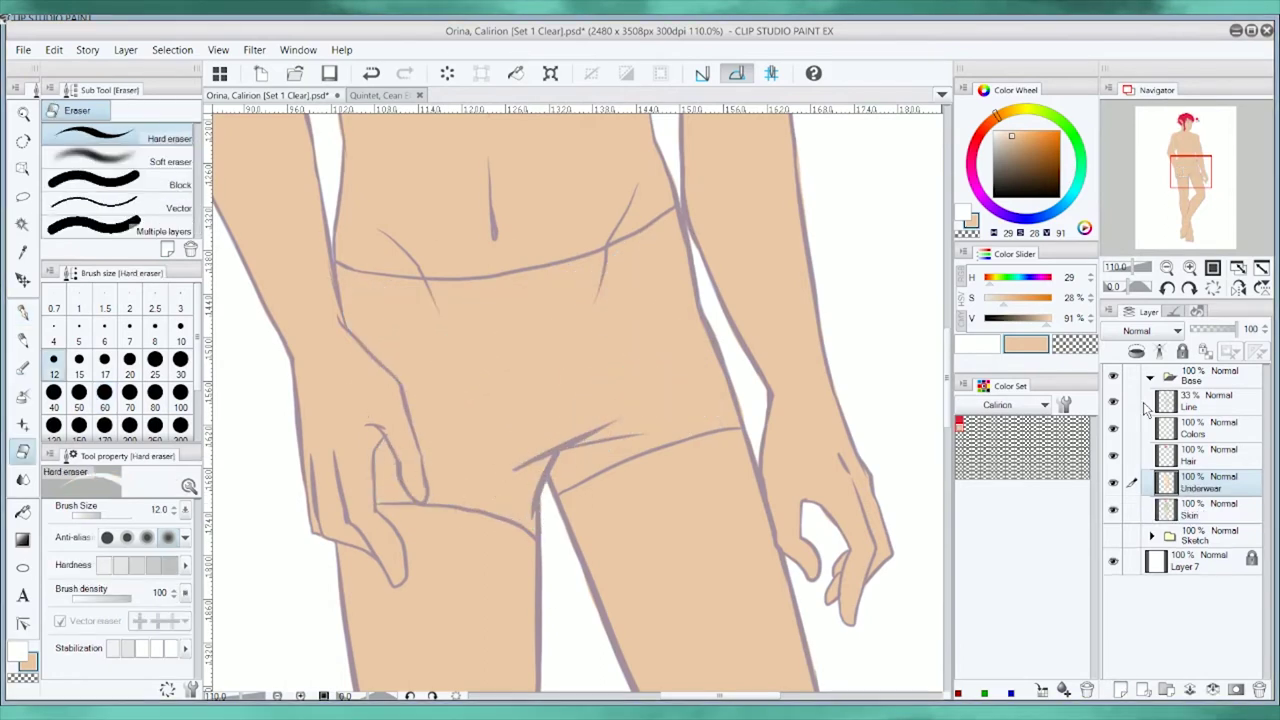
Auto Select the underwear region, fill it dark maroon and clear the selection.
key(w)
click(444, 352)
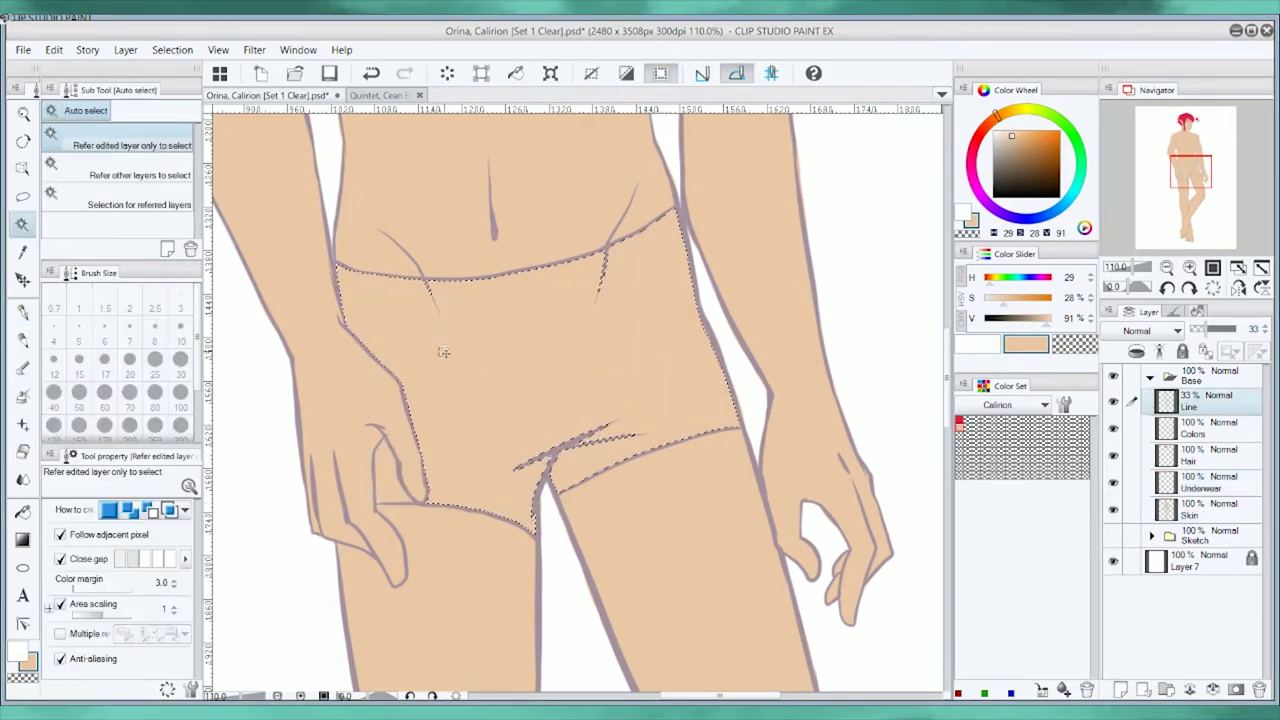
key(alt+BackSpace)
key(ctrl+d)
With a finer G-pen, fill the remaining maroon gaps beside the white strip and around the finger.
key(p)
scroll(589, 429, up, 4)
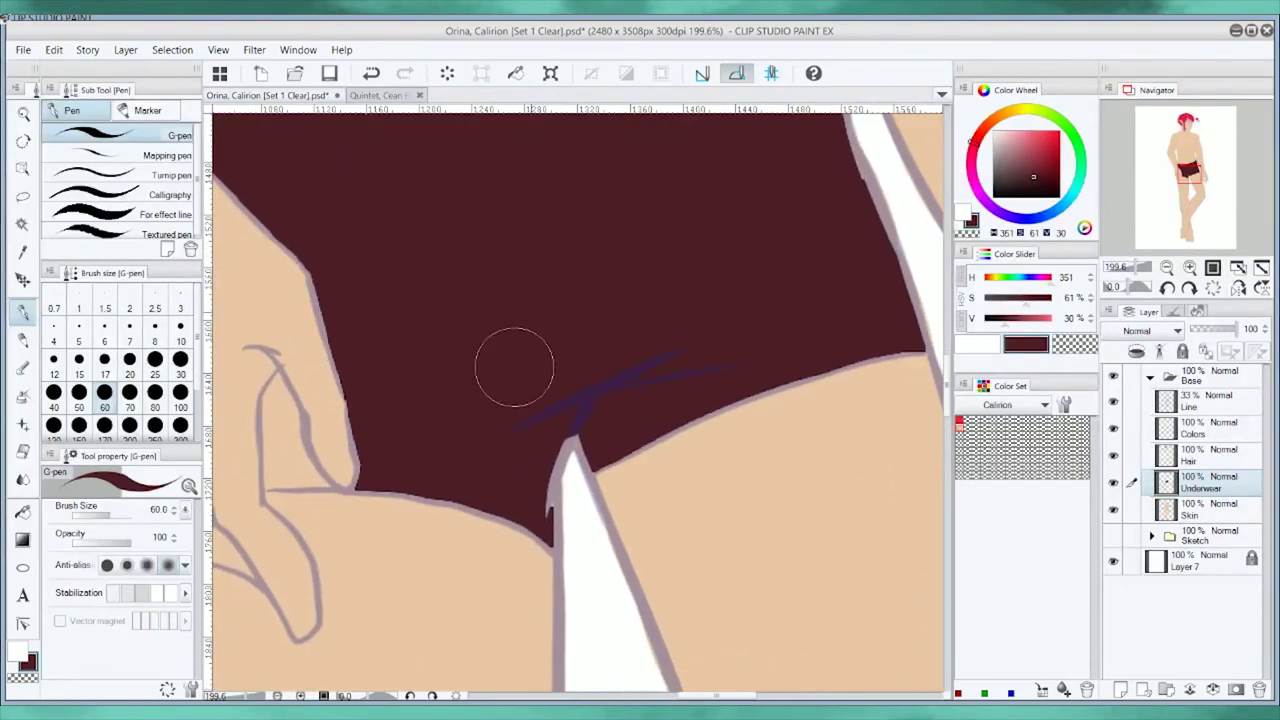
click(104, 374)
drag(576, 432, 548, 522)
drag(562, 466, 554, 548)
key(ctrl+z)
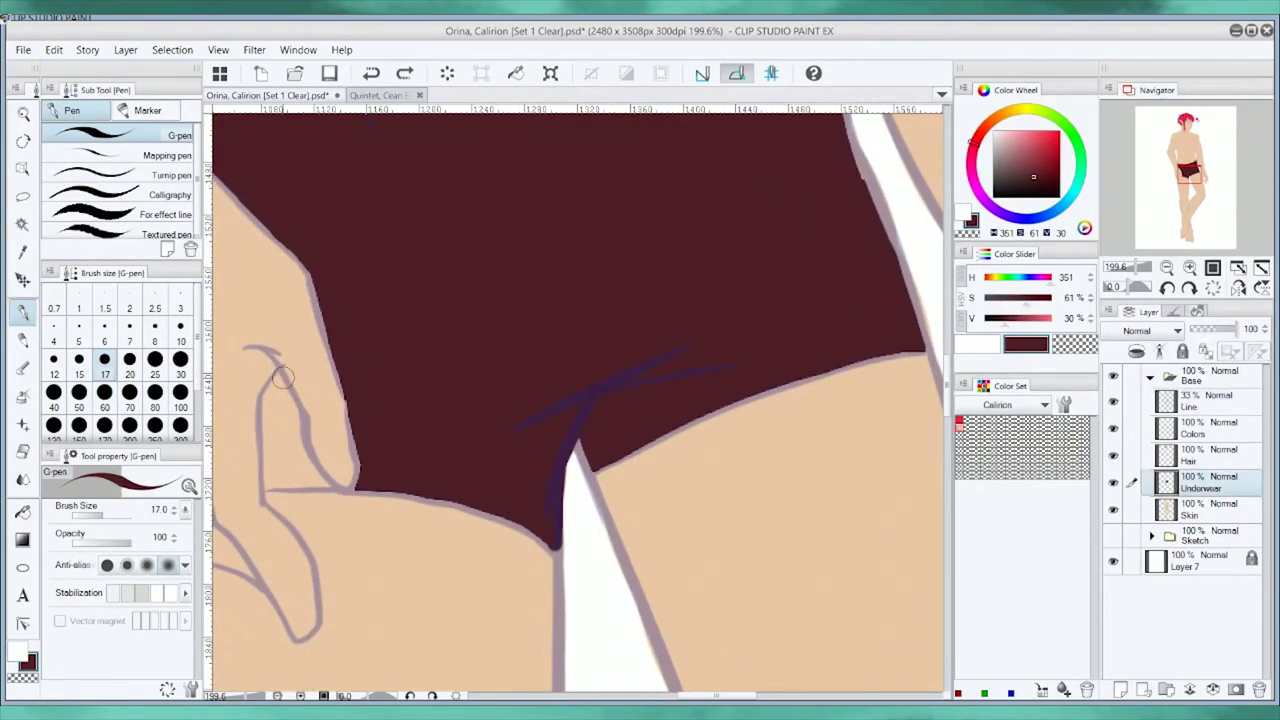
drag(281, 376, 352, 488)
mouse_move(278, 366)
mouse_down()
mouse_move(262, 440)
mouse_move(306, 489)
mouse_move(493, 516)
mouse_move(562, 545)
mouse_up()
key(g)
click(285, 440)
Outline and darken the underwear's crotch, waist, upper, right and left edges in maroon.
key(p)
mouse_move(574, 444)
mouse_down()
mouse_move(599, 470)
mouse_move(914, 354)
mouse_up()
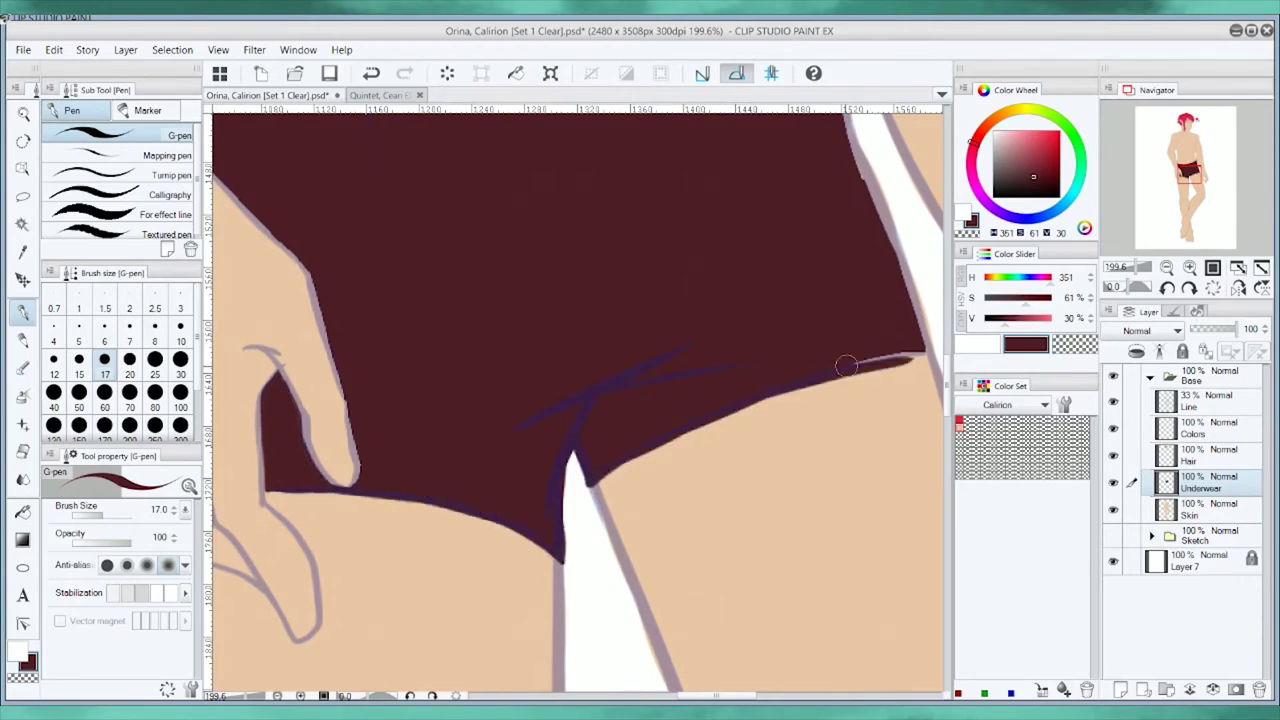
drag(700, 360, 490, 570)
mouse_move(470, 232)
mouse_down()
mouse_move(601, 156)
mouse_move(663, 414)
mouse_move(718, 560)
mouse_up()
drag(396, 387, 712, 427)
drag(289, 292, 308, 366)
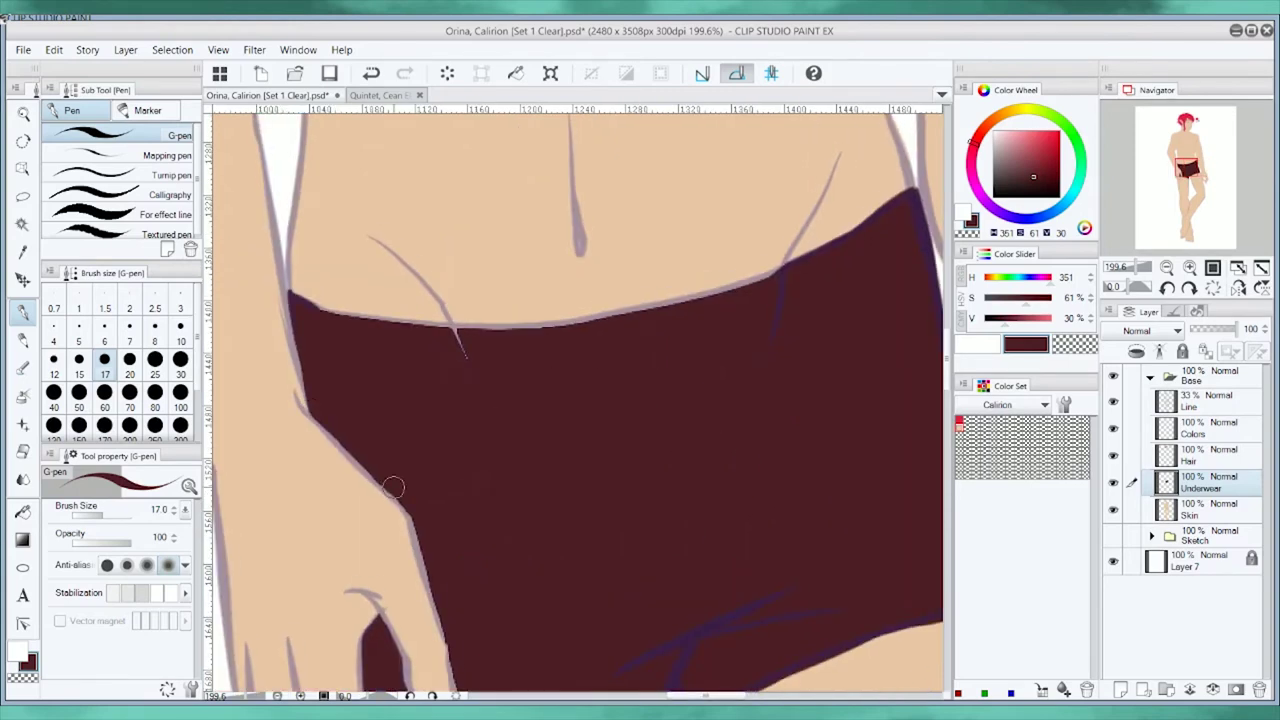
drag(393, 487, 428, 592)
Finish the underwear's top edge, then paint the teeth and both eye whites white.
mouse_move(290, 296)
mouse_down()
mouse_move(440, 322)
mouse_move(750, 285)
mouse_up()
drag(586, 600, 586, 386)
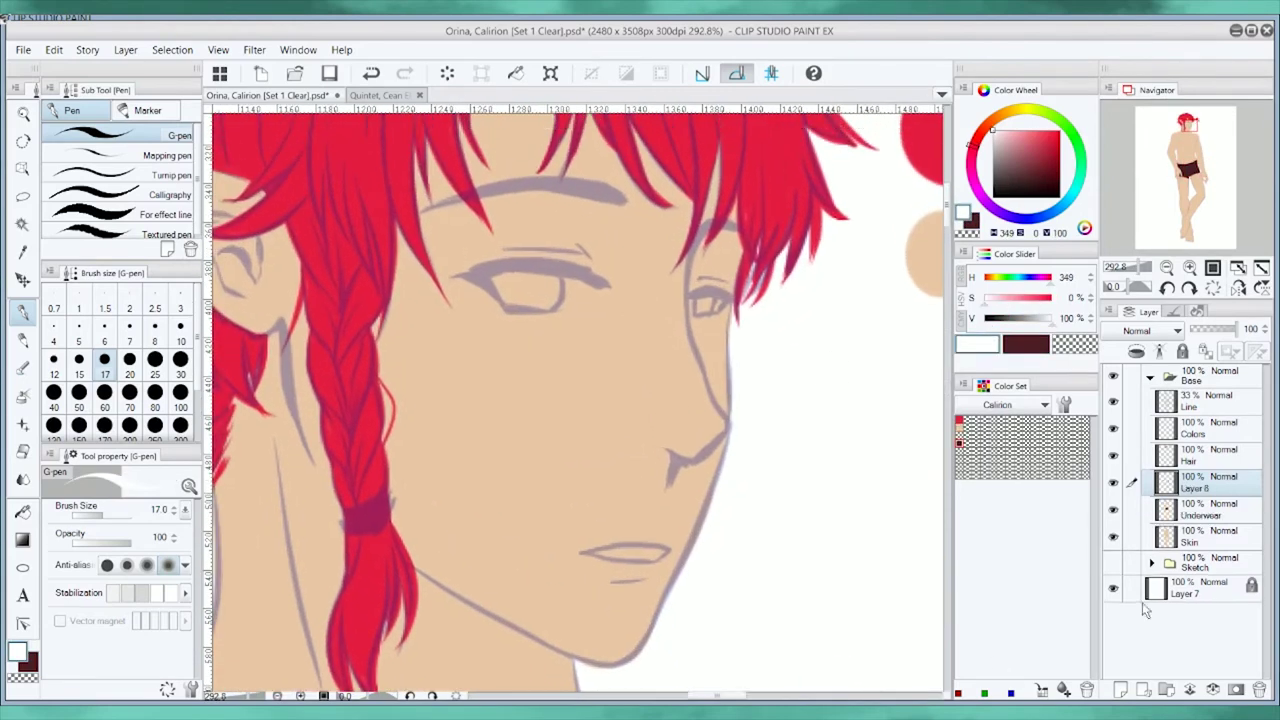
drag(575, 550, 668, 550)
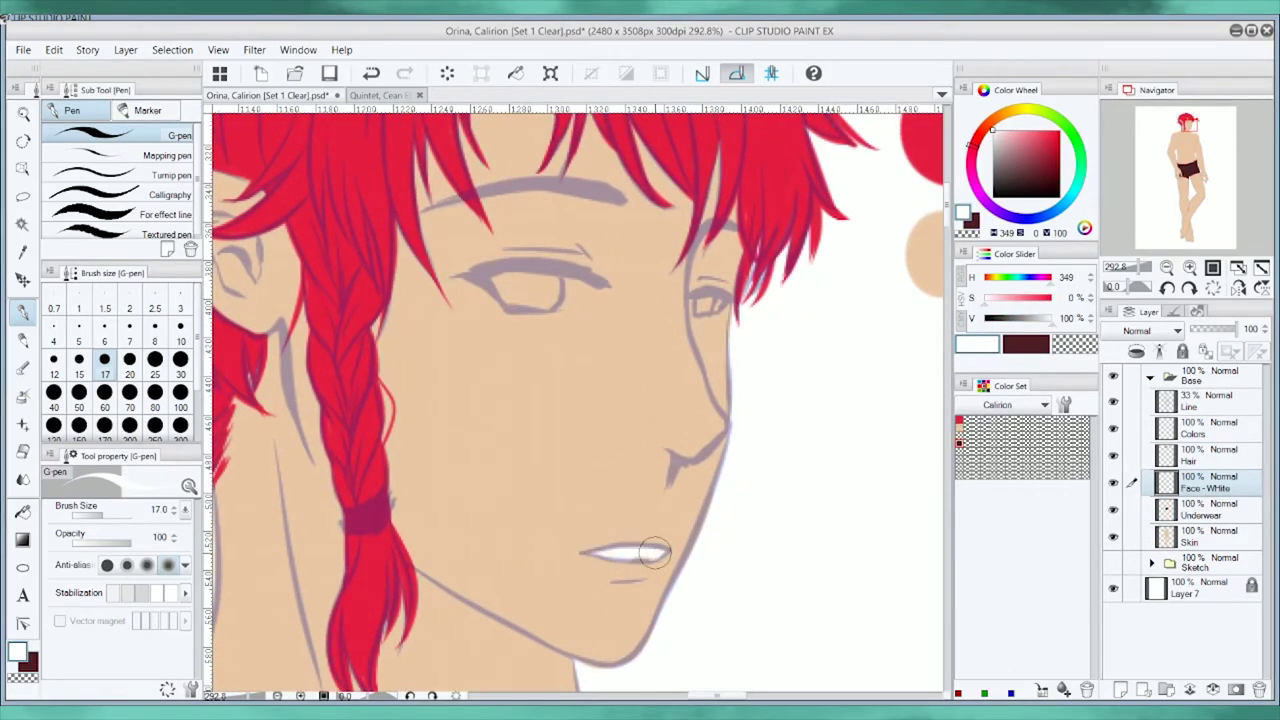
drag(690, 298, 712, 302)
mouse_move(495, 282)
mouse_down()
mouse_move(605, 296)
mouse_move(590, 305)
mouse_up()
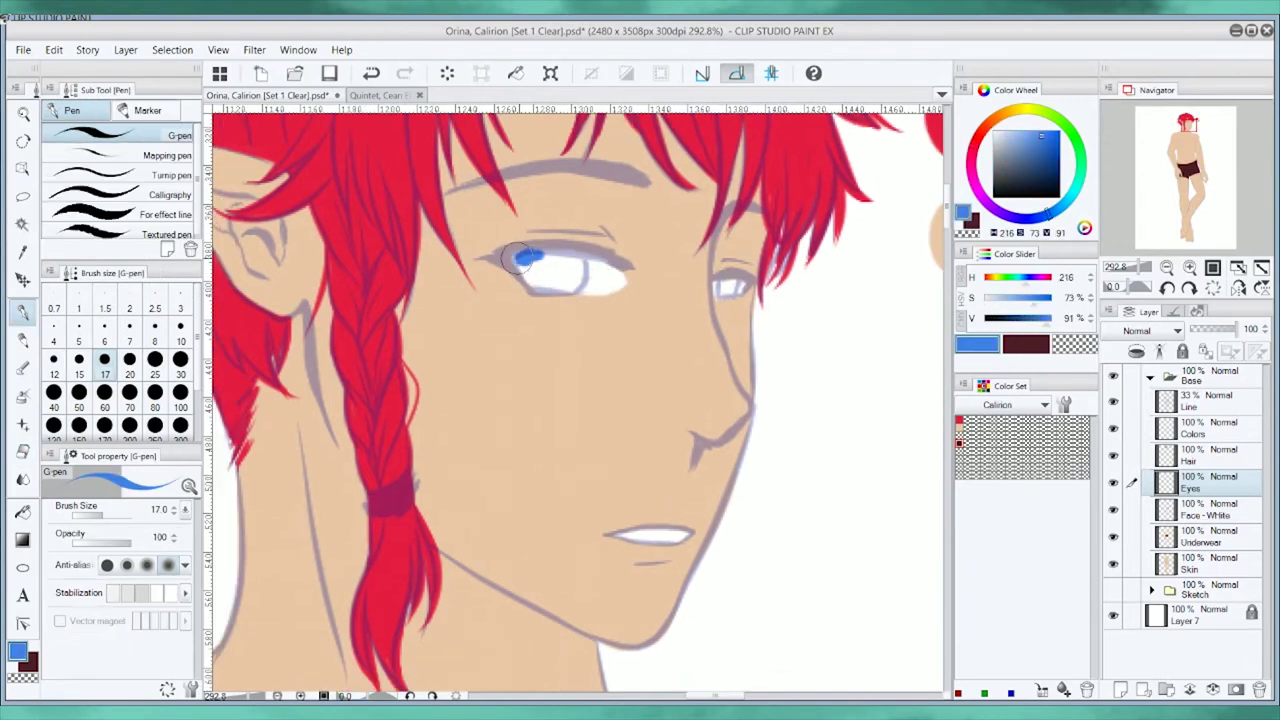
Paint both irises blue and shade the hair behind the ear.
mouse_move(530, 262)
mouse_down()
mouse_move(585, 285)
mouse_move(575, 290)
mouse_up()
drag(718, 280, 740, 292)
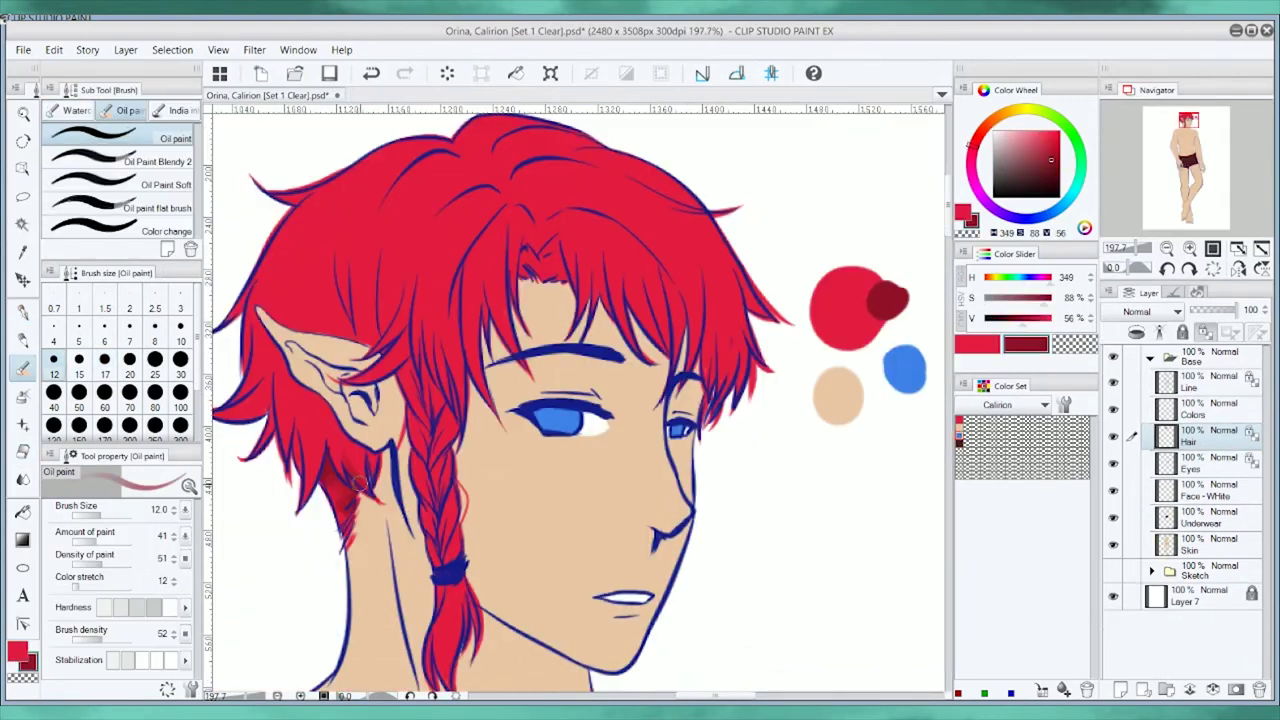
mouse_move(372, 470)
mouse_down()
mouse_move(310, 405)
mouse_move(308, 490)
mouse_move(312, 410)
mouse_up()
mouse_move(310, 405)
mouse_down()
mouse_move(363, 433)
mouse_move(325, 370)
mouse_move(300, 280)
mouse_up()
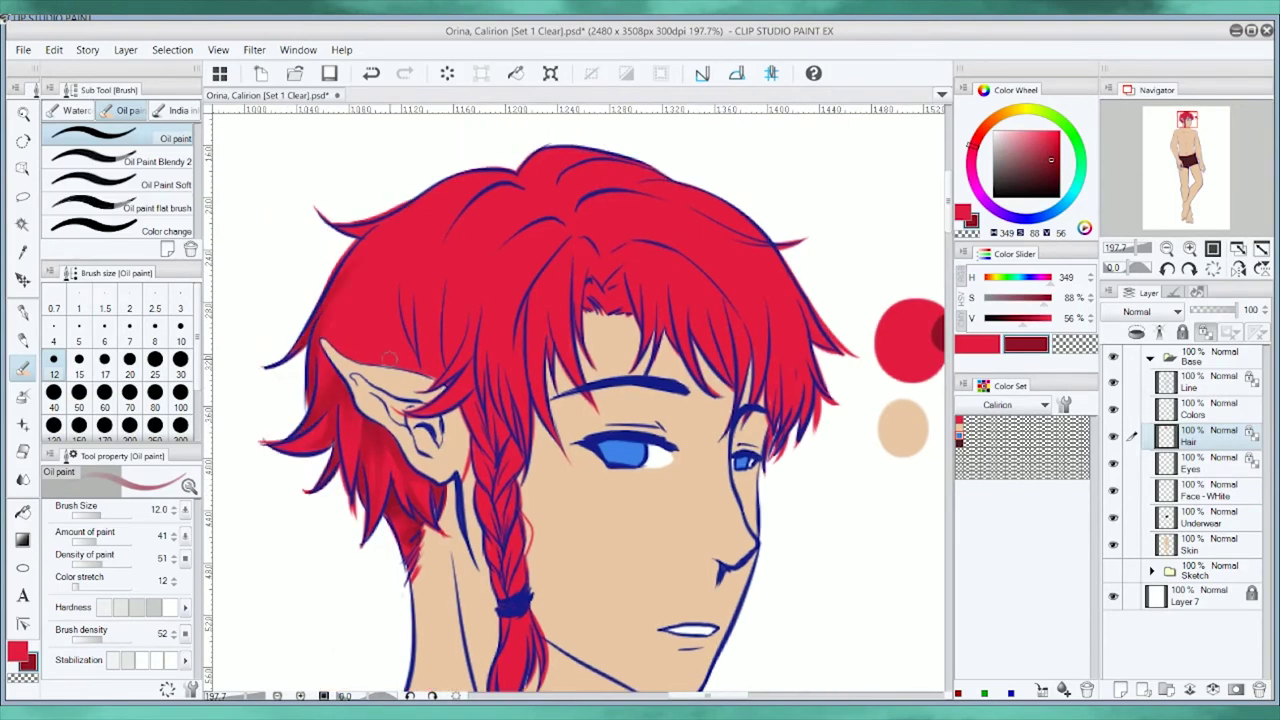
Add dark red shading strokes above the ear, across the upper hair and along a strand.
drag(400, 290, 430, 370)
mouse_move(364, 218)
mouse_down()
mouse_move(508, 172)
mouse_move(445, 218)
mouse_move(458, 204)
mouse_move(455, 255)
mouse_up()
drag(490, 215, 555, 208)
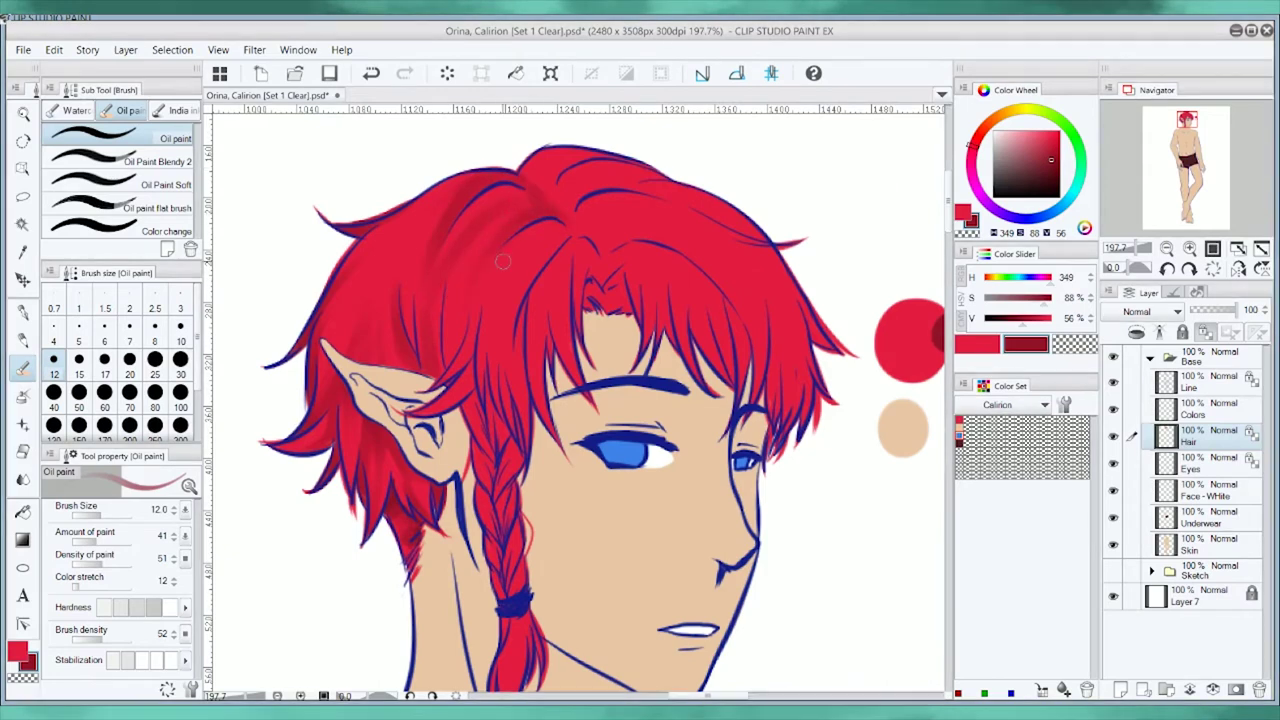
mouse_move(437, 288)
mouse_down()
mouse_move(436, 366)
mouse_move(462, 296)
mouse_move(524, 400)
mouse_move(494, 340)
mouse_move(518, 286)
mouse_up()
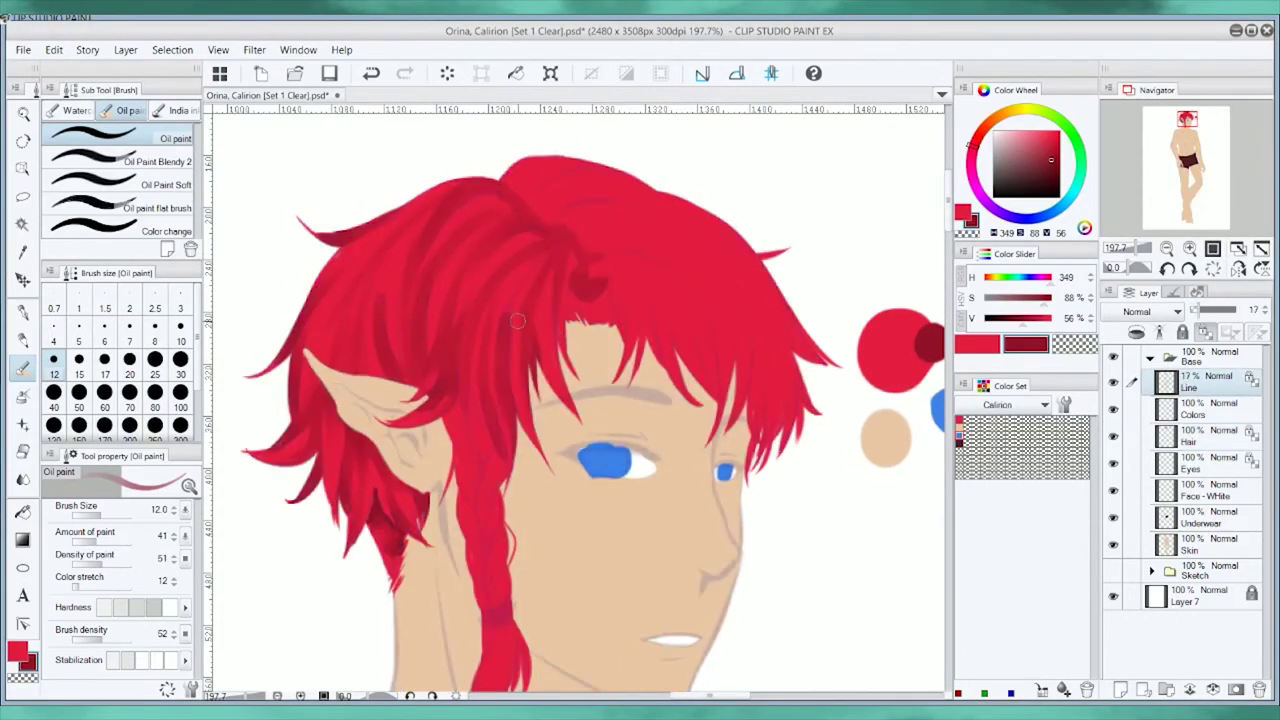
key(p)
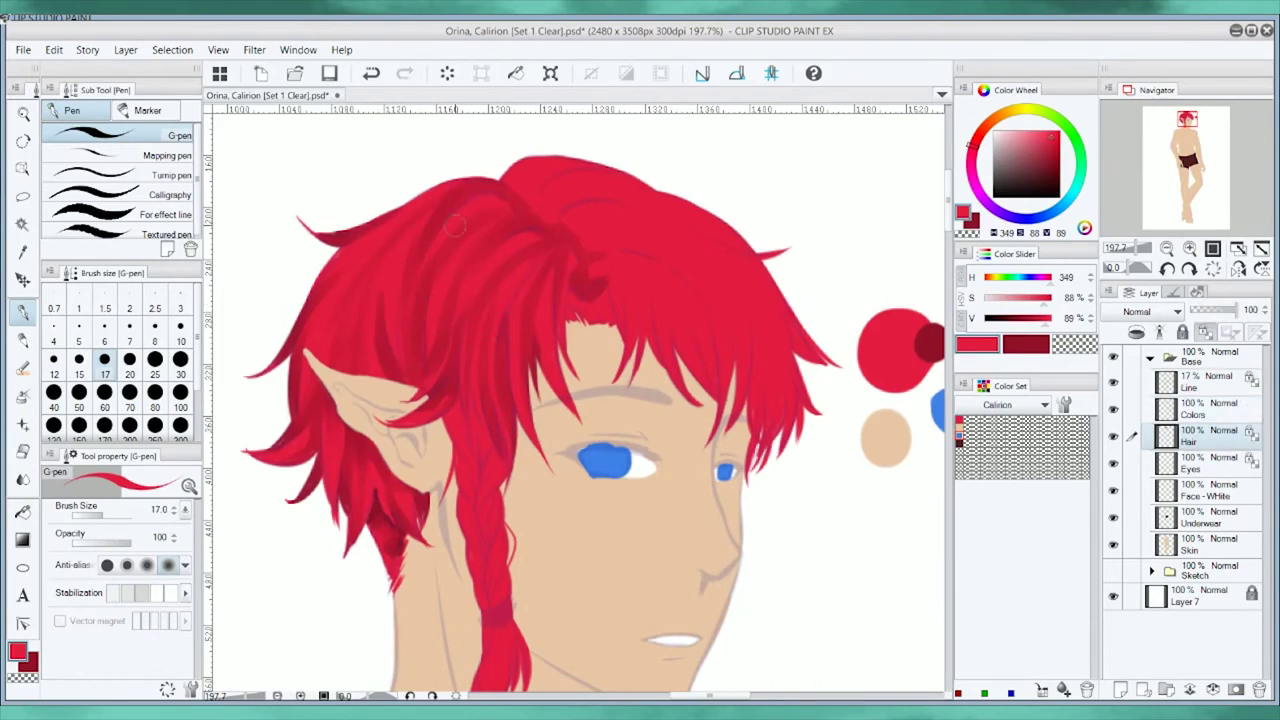
Shade the hair's right side and top of the head with dark red oil-paint strokes.
key(x)
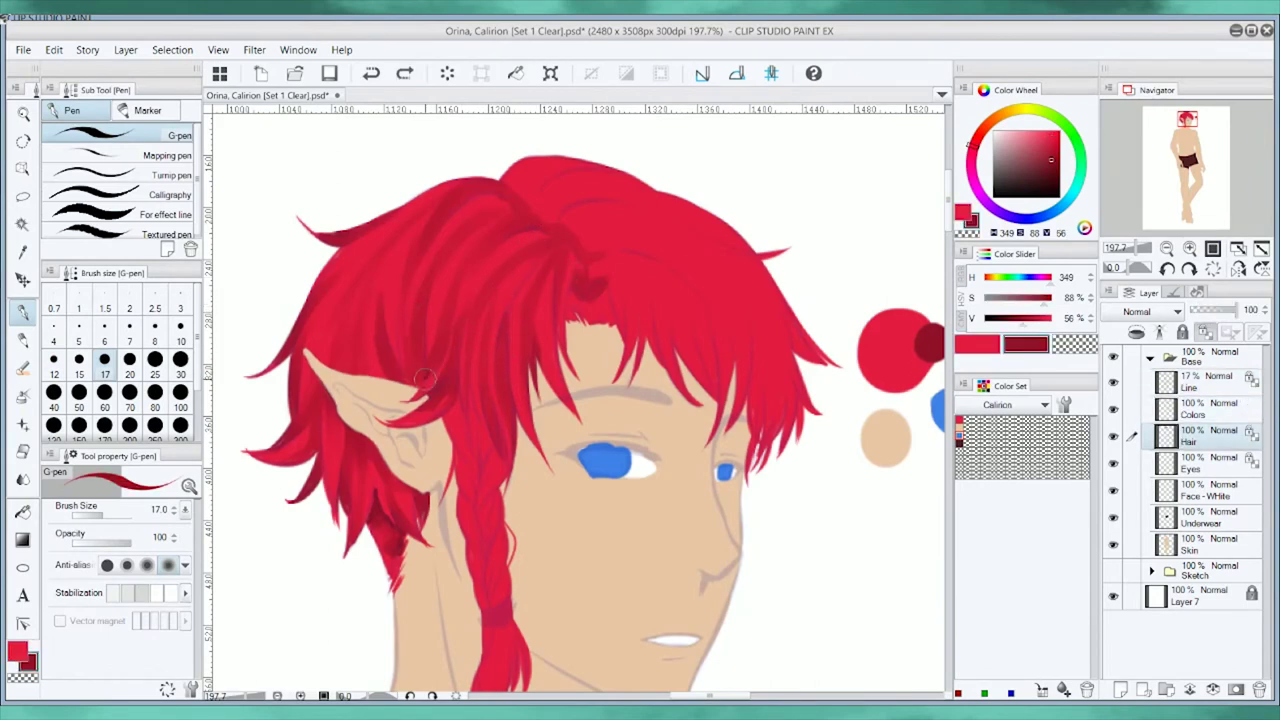
key(b)
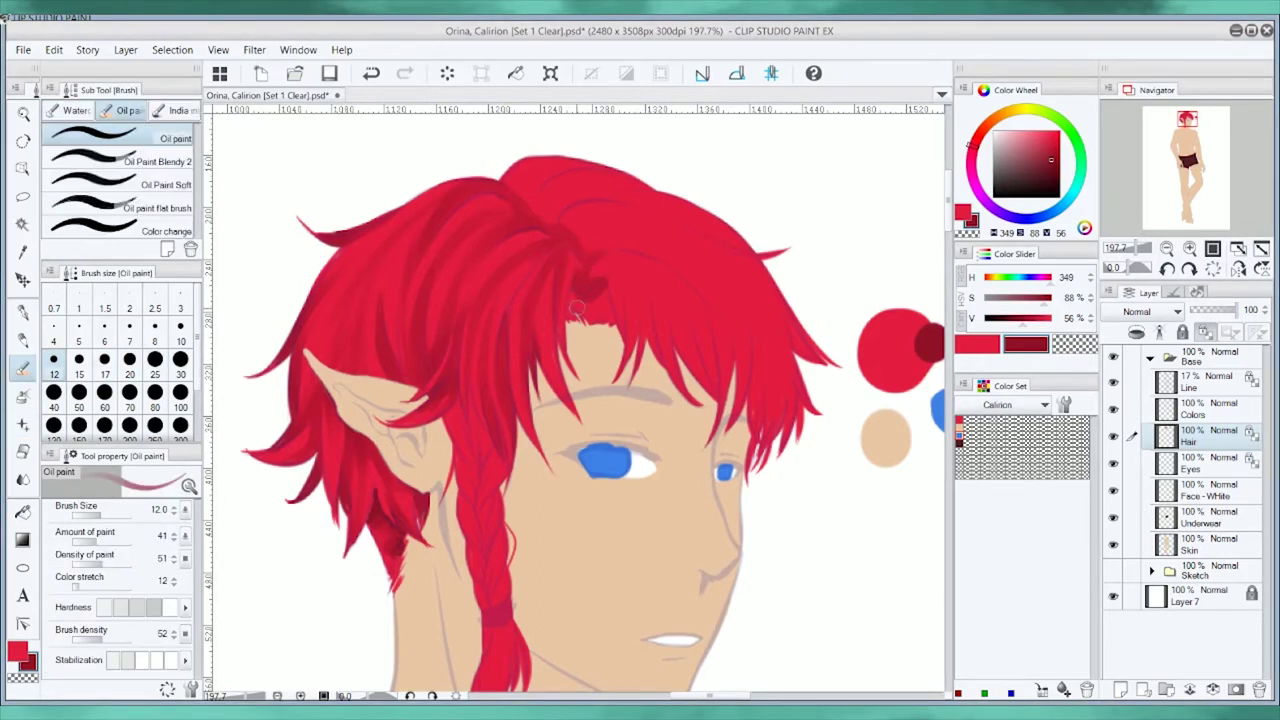
drag(575, 310, 618, 296)
mouse_move(672, 330)
mouse_down()
mouse_move(700, 372)
mouse_move(640, 258)
mouse_up()
drag(352, 260, 312, 260)
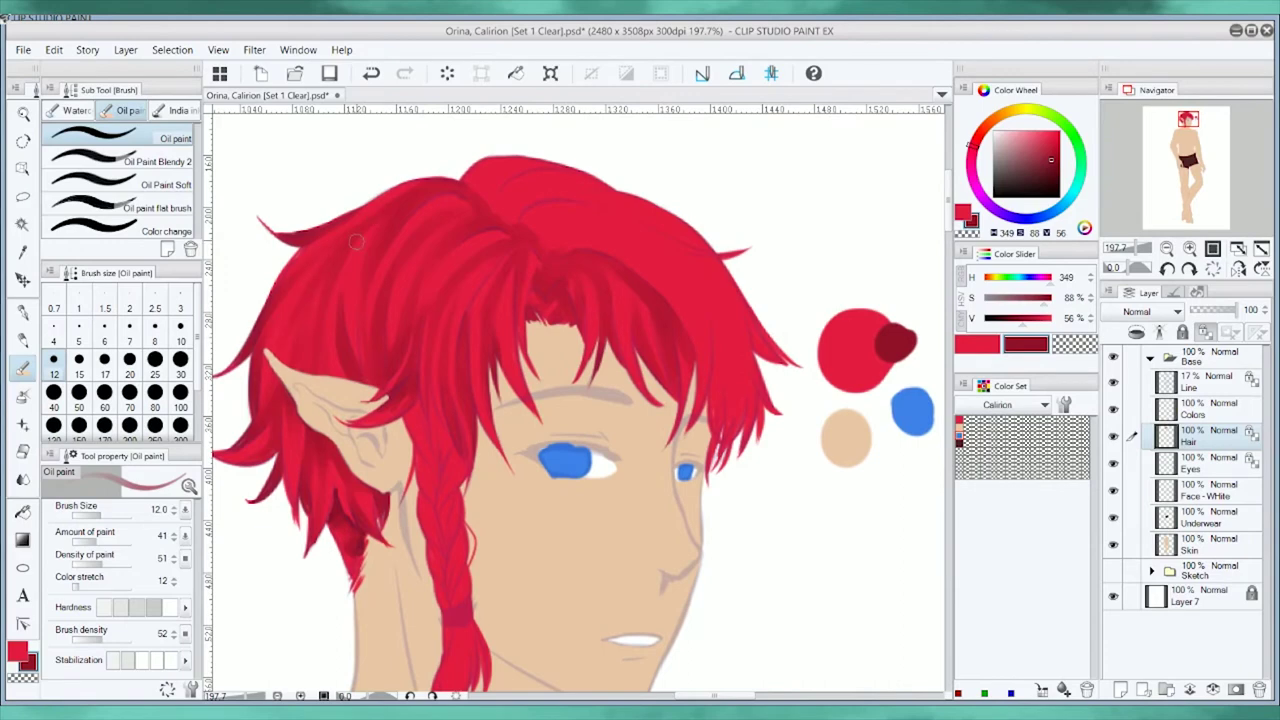
mouse_move(561, 230)
mouse_down()
mouse_move(710, 400)
mouse_move(718, 274)
mouse_up()
mouse_move(720, 383)
mouse_down()
mouse_move(706, 275)
mouse_move(752, 445)
mouse_up()
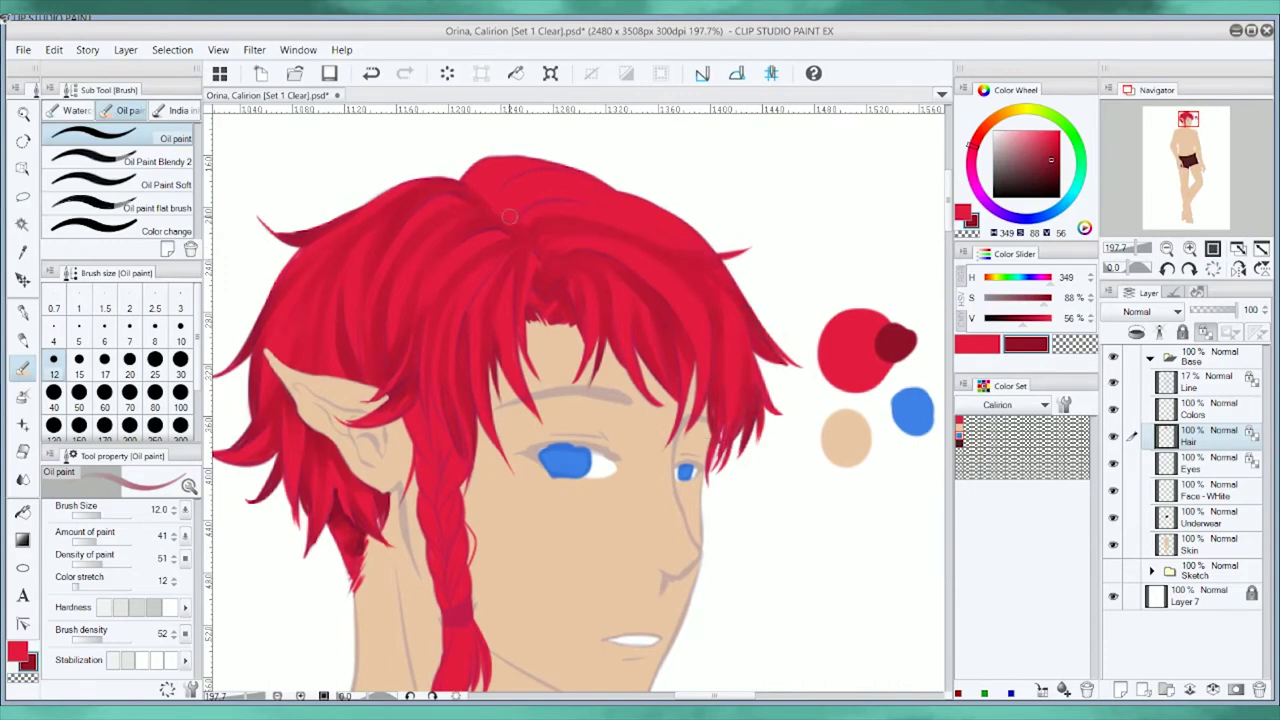
mouse_move(545, 210)
mouse_down()
mouse_move(505, 205)
mouse_move(497, 175)
mouse_up()
Draw dark red strands down the braid with the pen.
key(b)
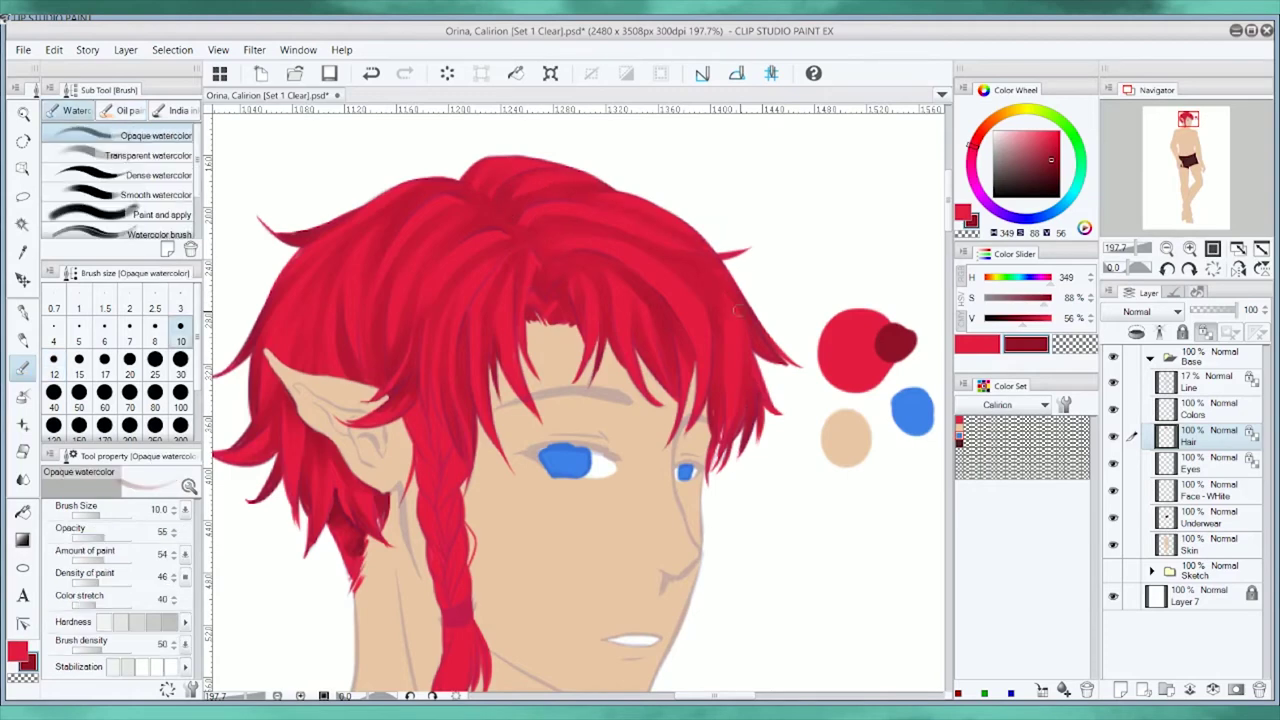
alt+click(524, 197)
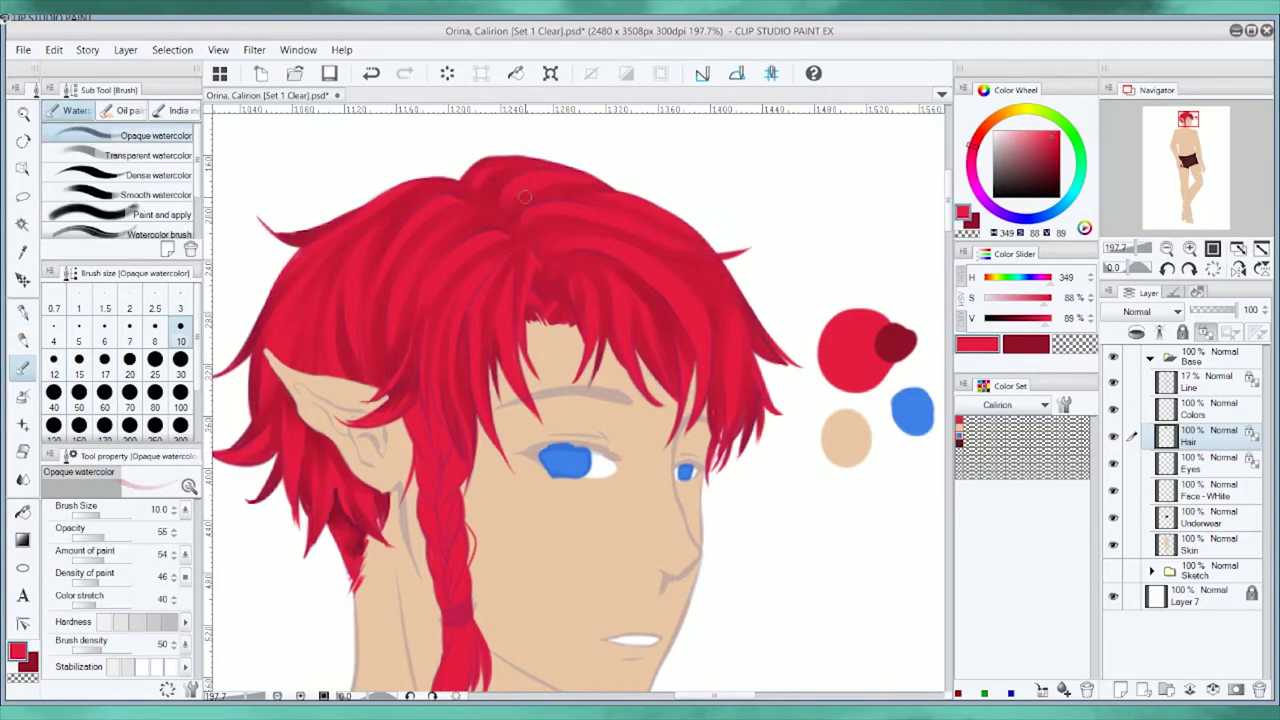
key(b)
key(x)
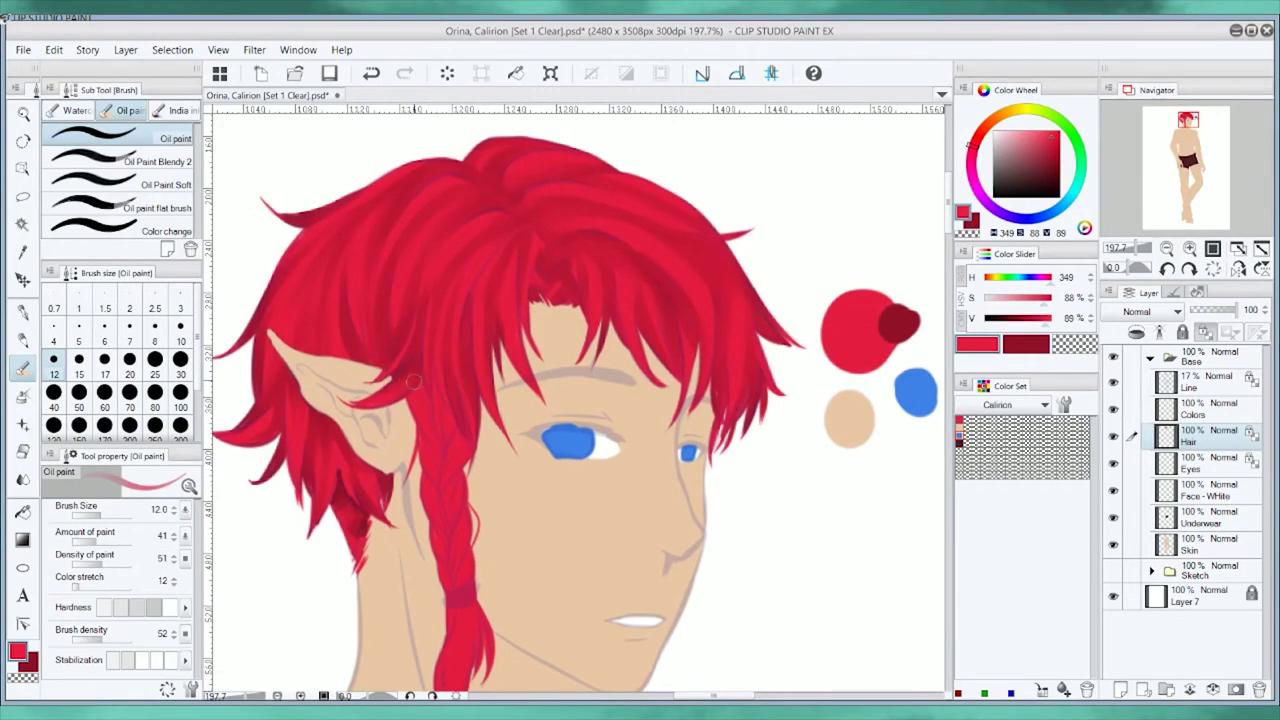
key(p)
key(x)
mouse_move(440, 362)
mouse_down()
mouse_move(432, 412)
mouse_move(468, 455)
mouse_up()
drag(425, 388, 470, 604)
scroll(460, 600, down, 2)
drag(462, 515, 435, 632)
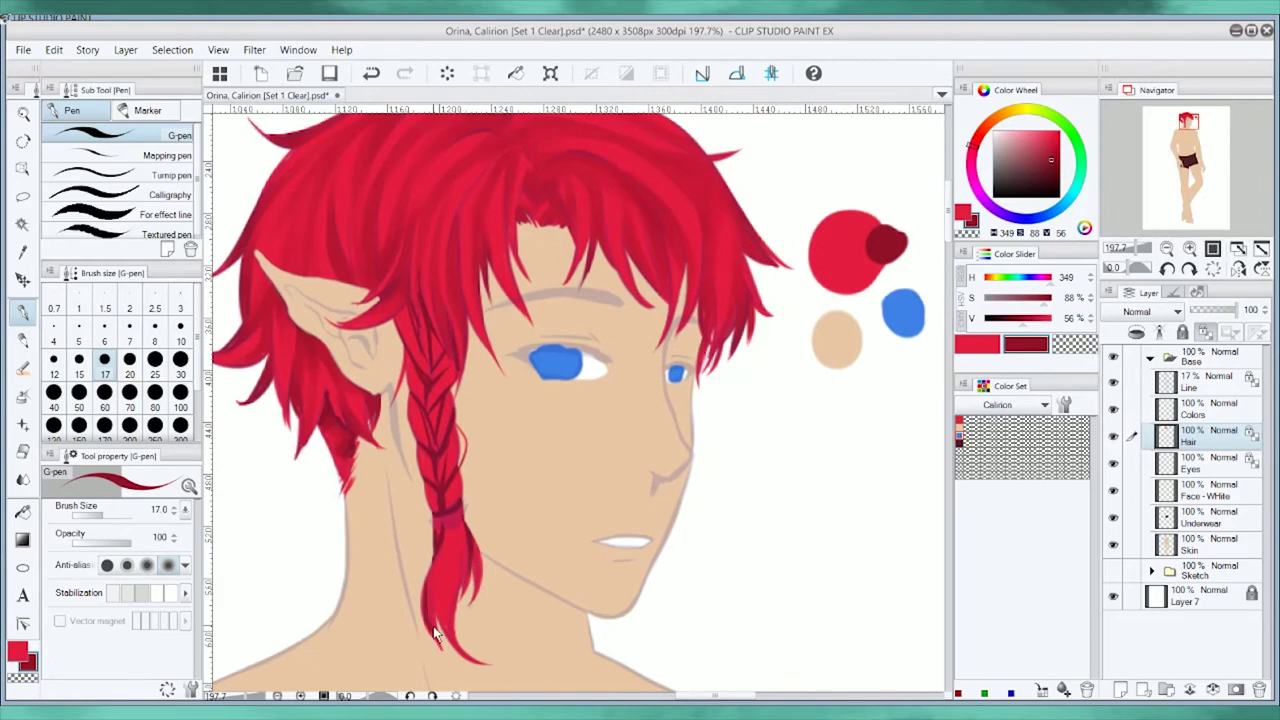
At oil-paint brush size 10, darken the braid, upper hair, right-side strands and fringe.
key(b)
key(bracketleft)
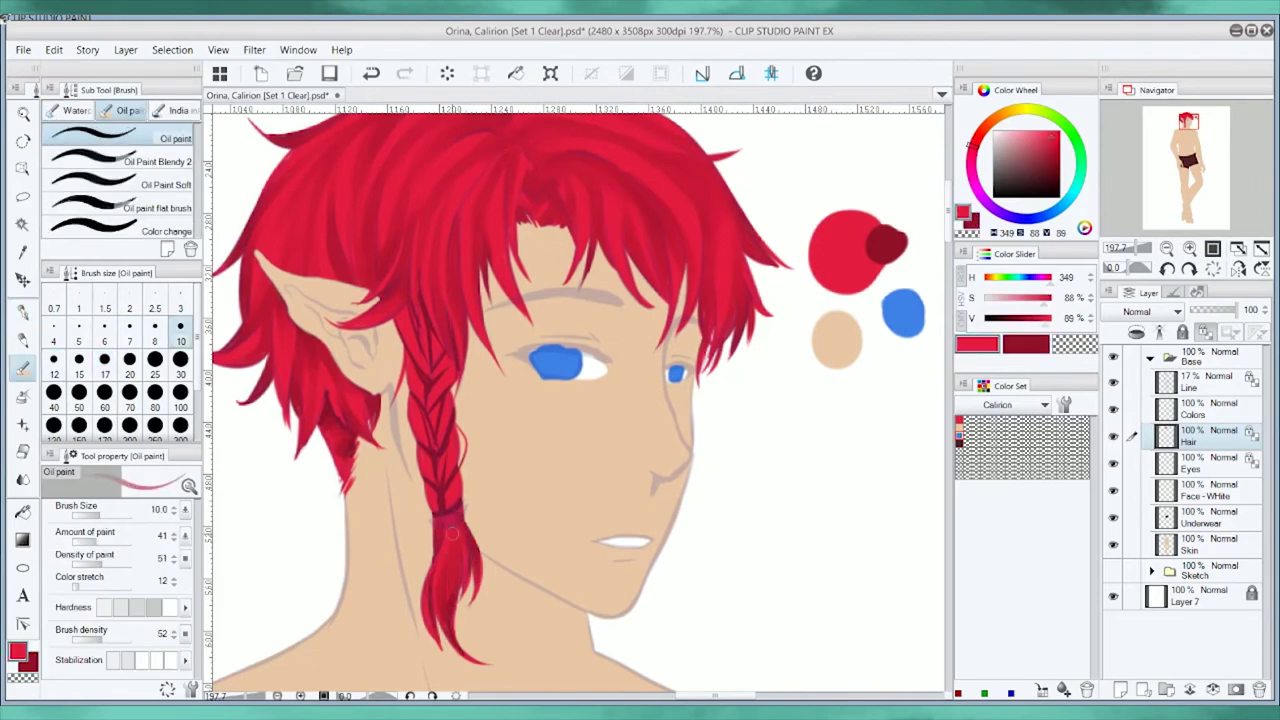
drag(431, 368, 439, 450)
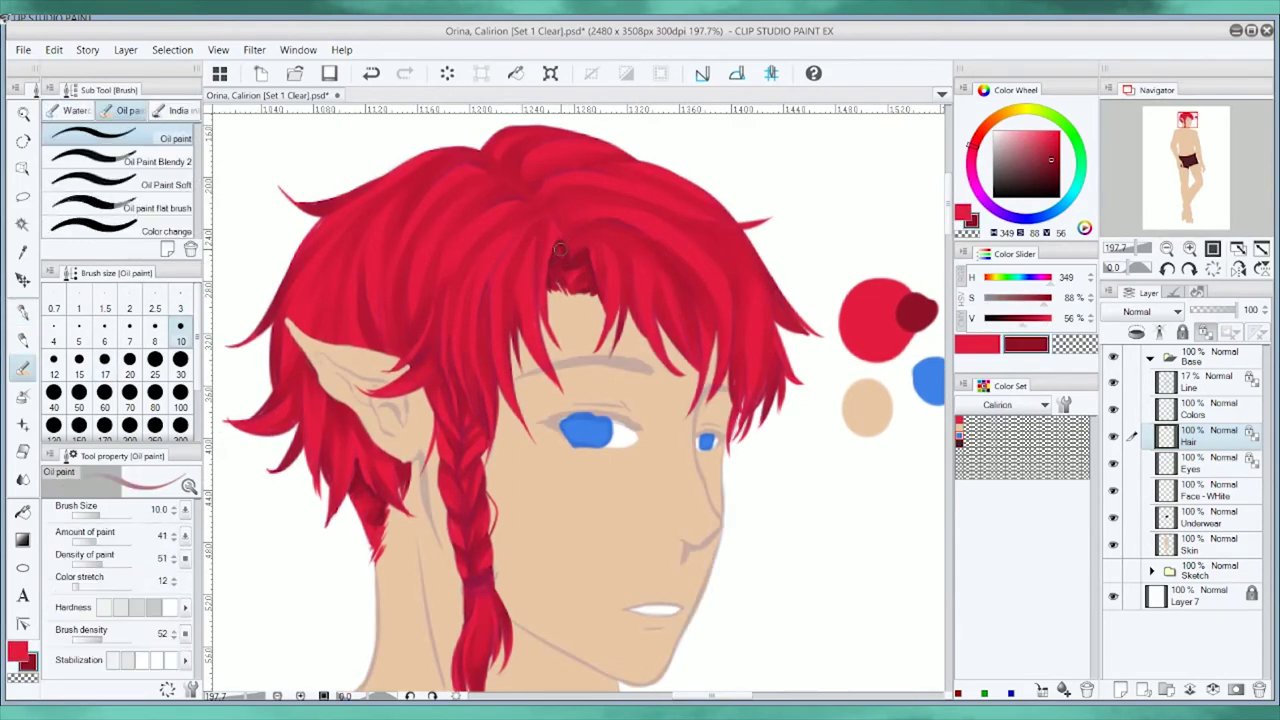
drag(560, 249, 598, 228)
drag(695, 345, 661, 318)
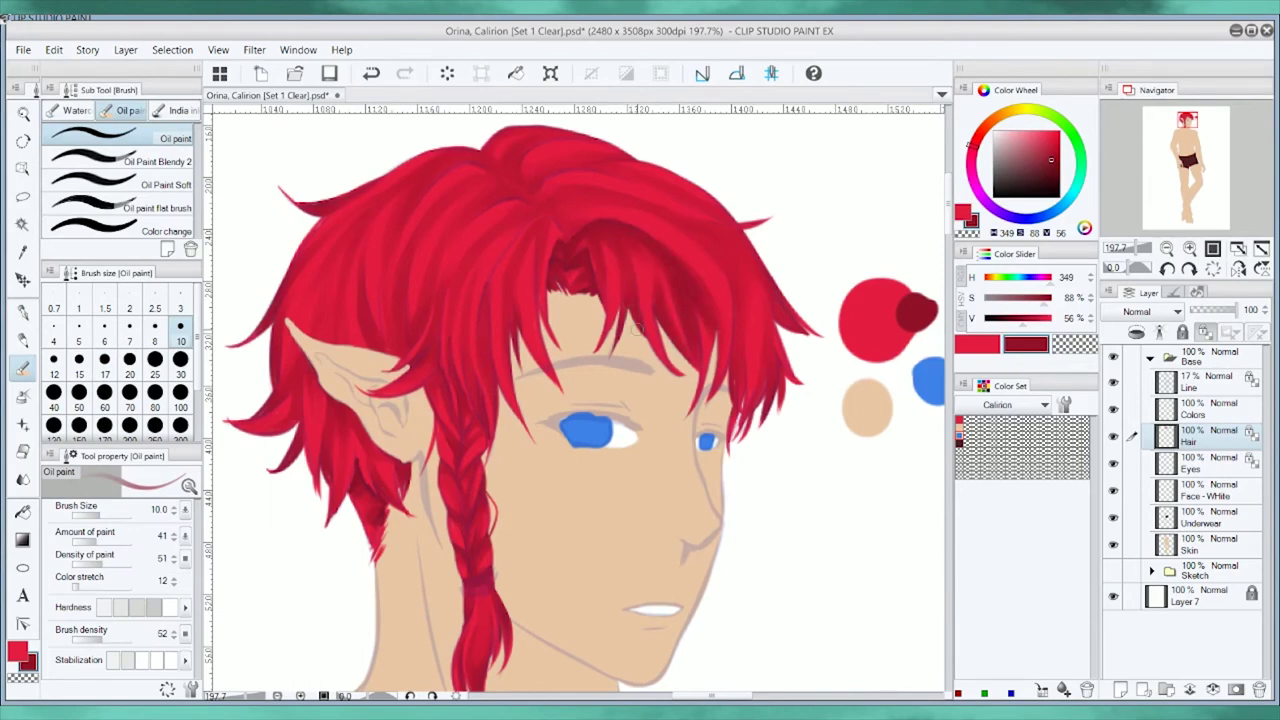
drag(636, 206, 600, 229)
drag(526, 241, 500, 285)
Re-sample the bright and dark reds from the hair and return to the oil-paint brush.
alt+click(622, 240)
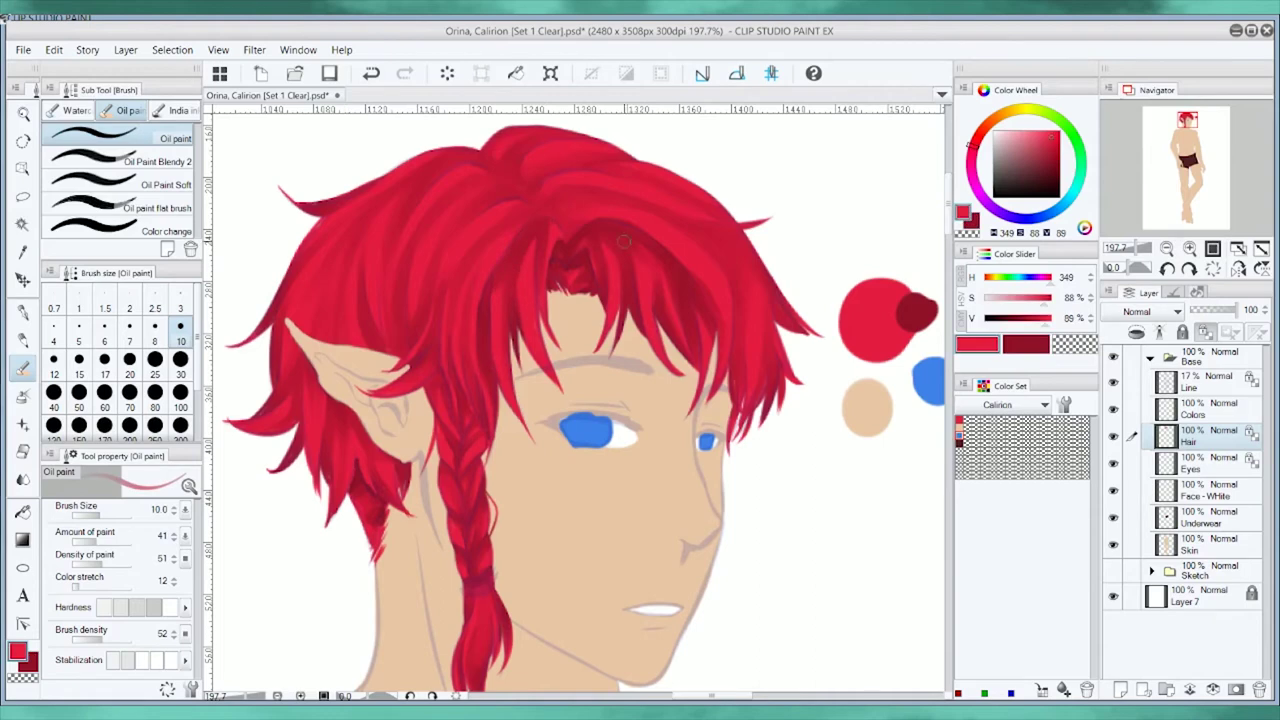
scroll(668, 233, up, 2)
alt+click(474, 318)
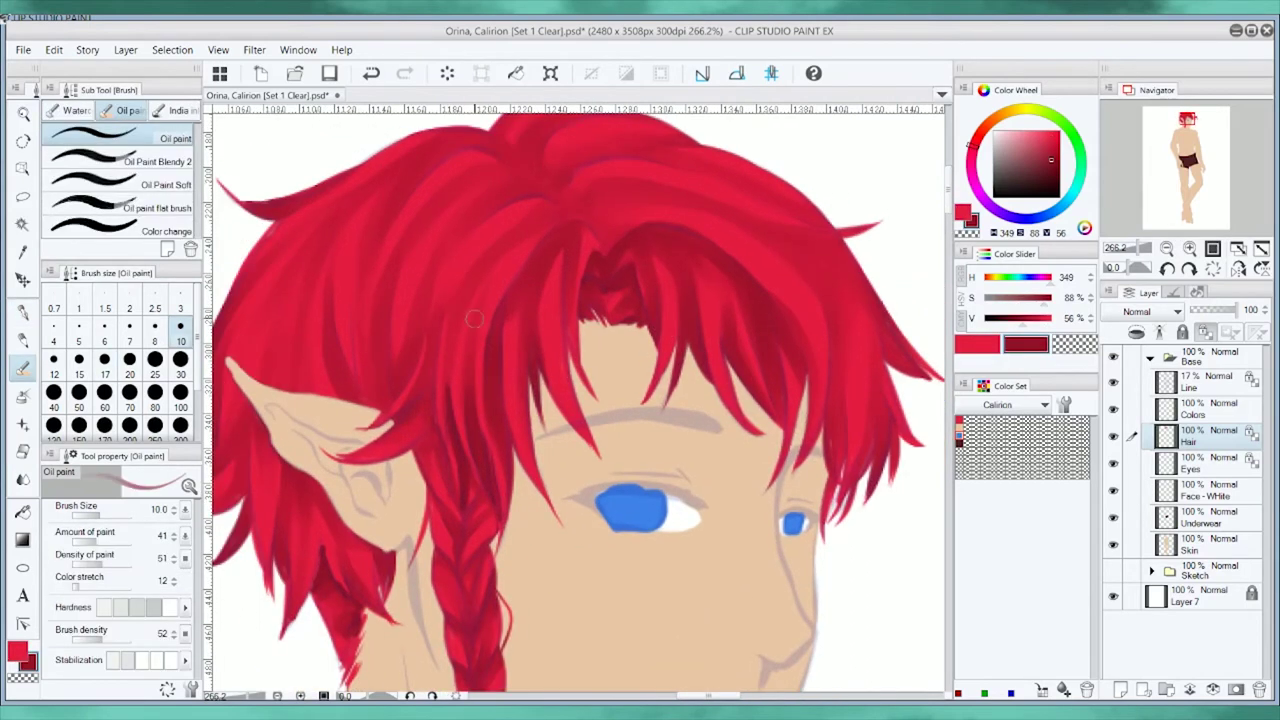
key(p)
scroll(450, 500, down, 4)
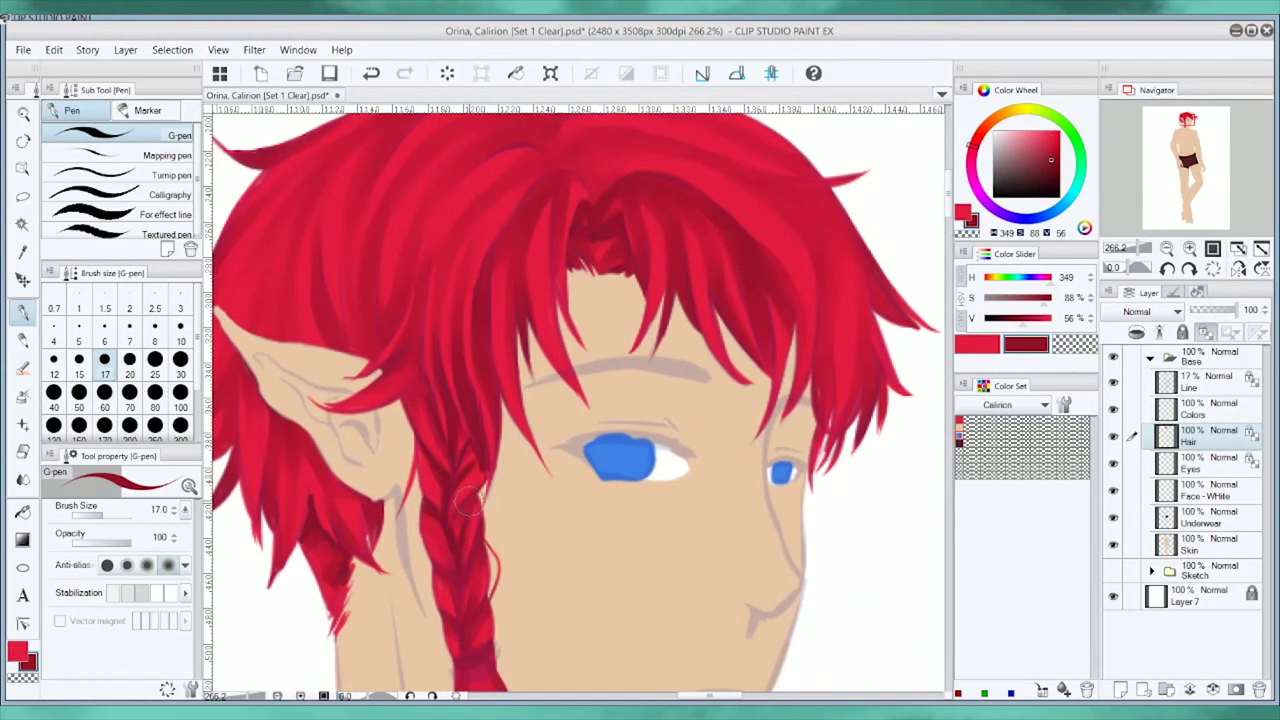
key(b)
scroll(450, 420, down, 2)
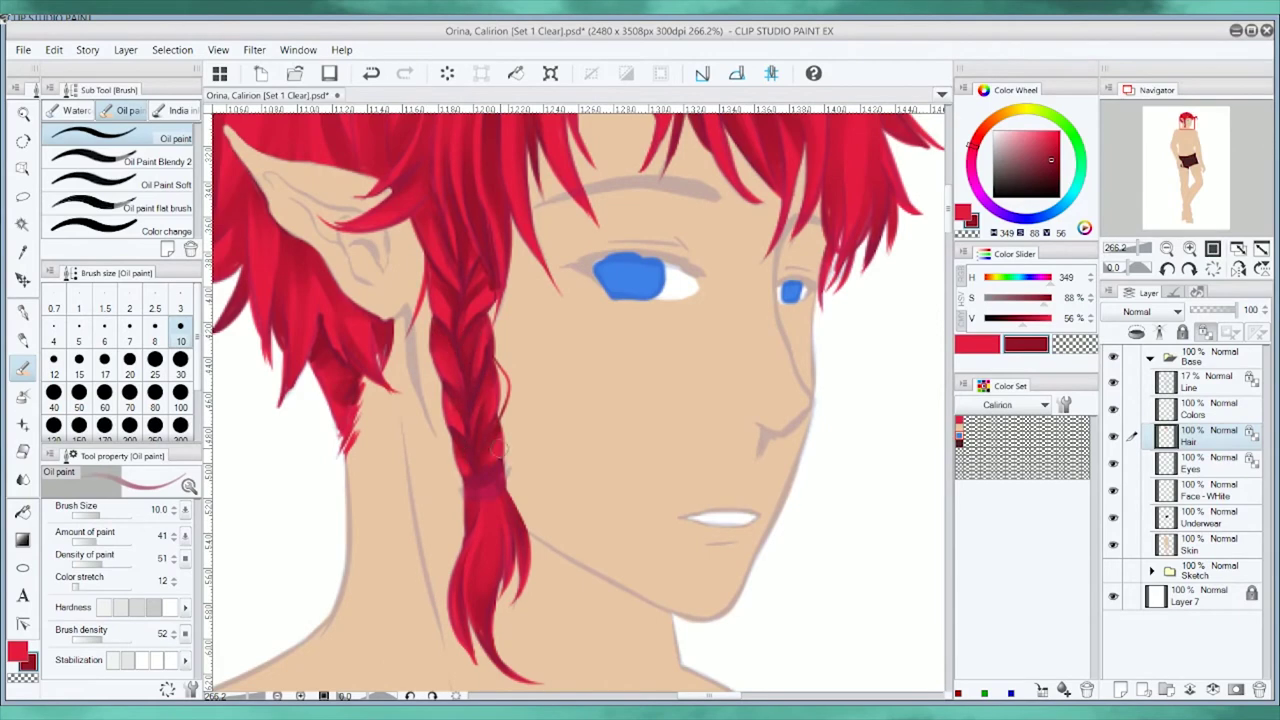
scroll(445, 590, up, 5)
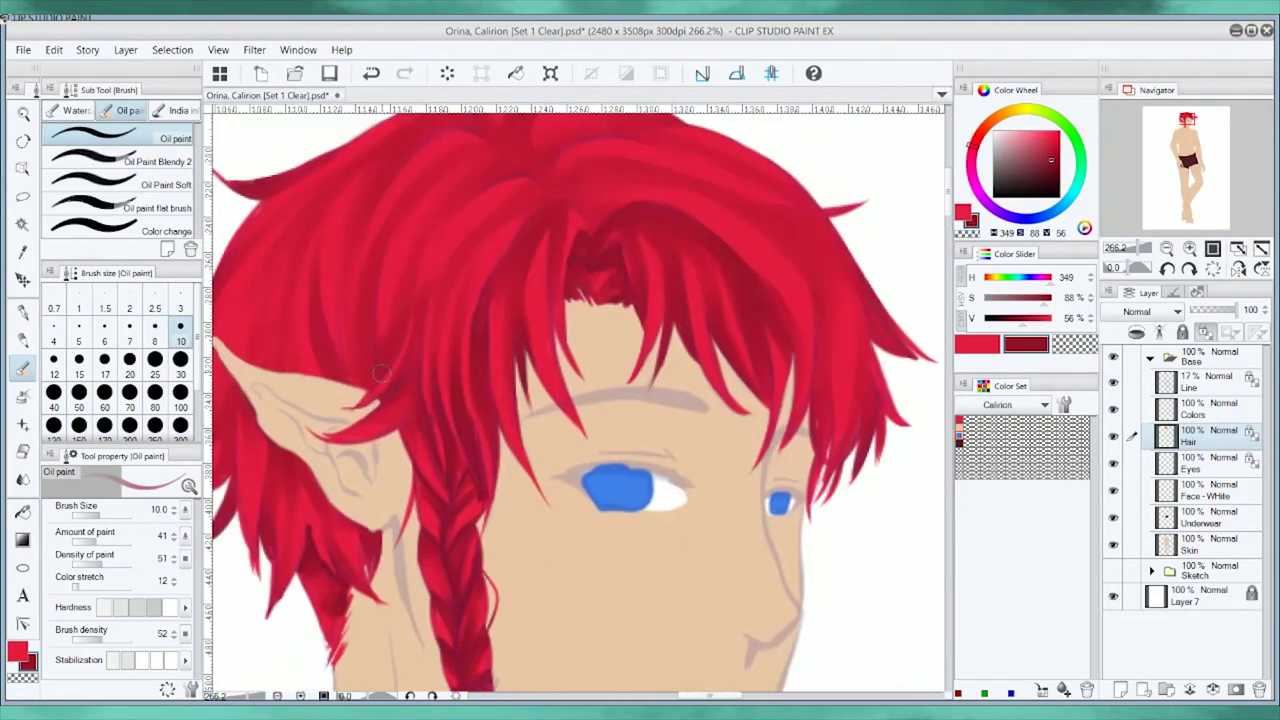
key(p)
key(b)
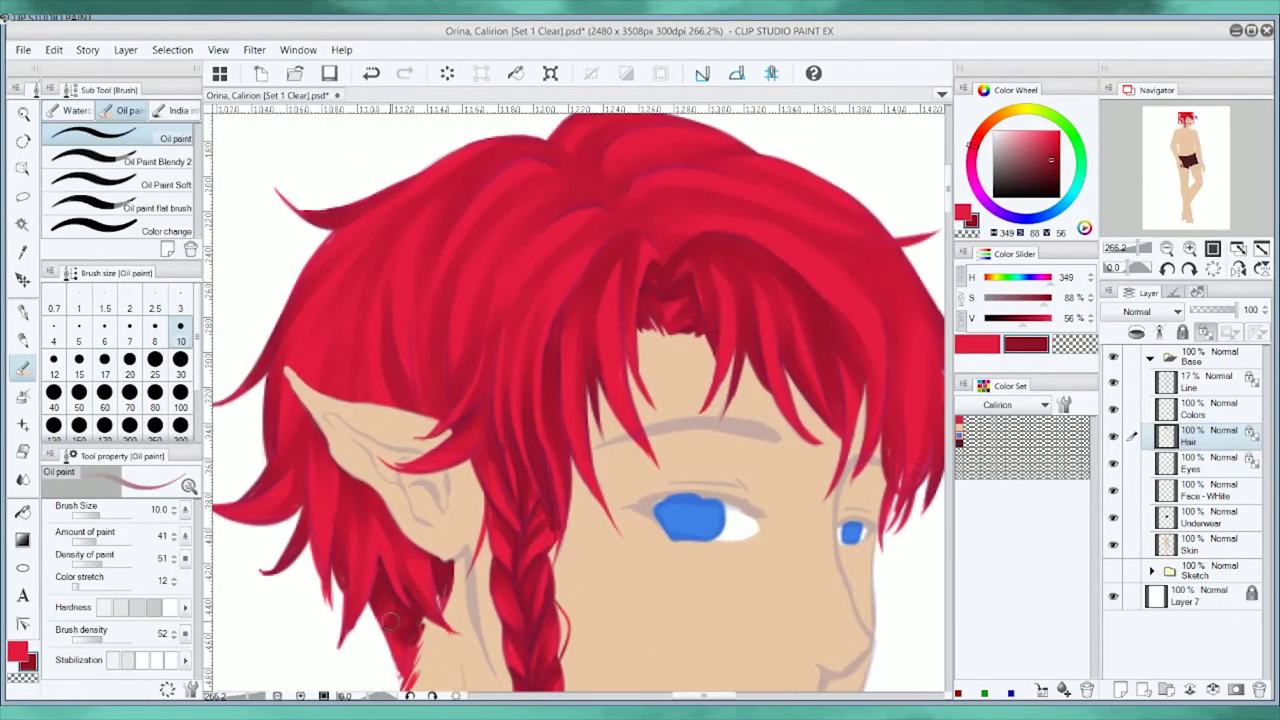
Extend red hair over the skin below the ear and darken the hair near the crown.
drag(372, 488, 362, 544)
drag(330, 464, 380, 517)
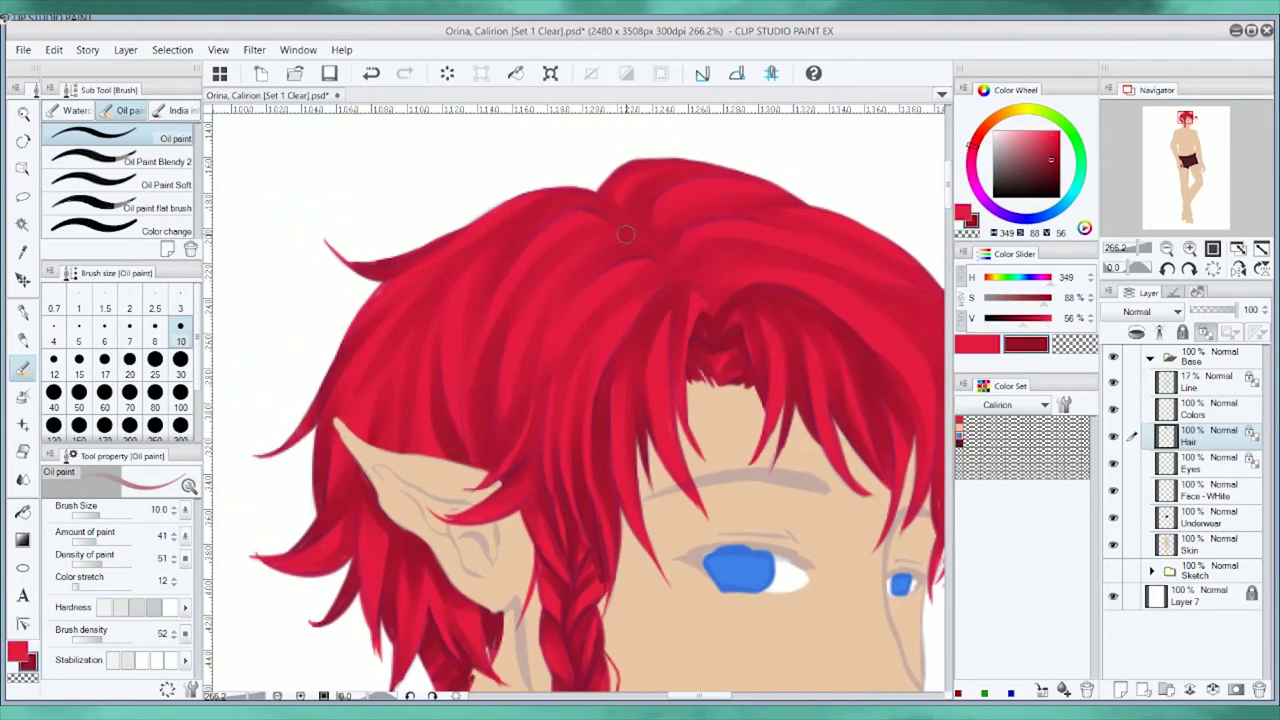
drag(625, 234, 679, 276)
drag(604, 195, 450, 370)
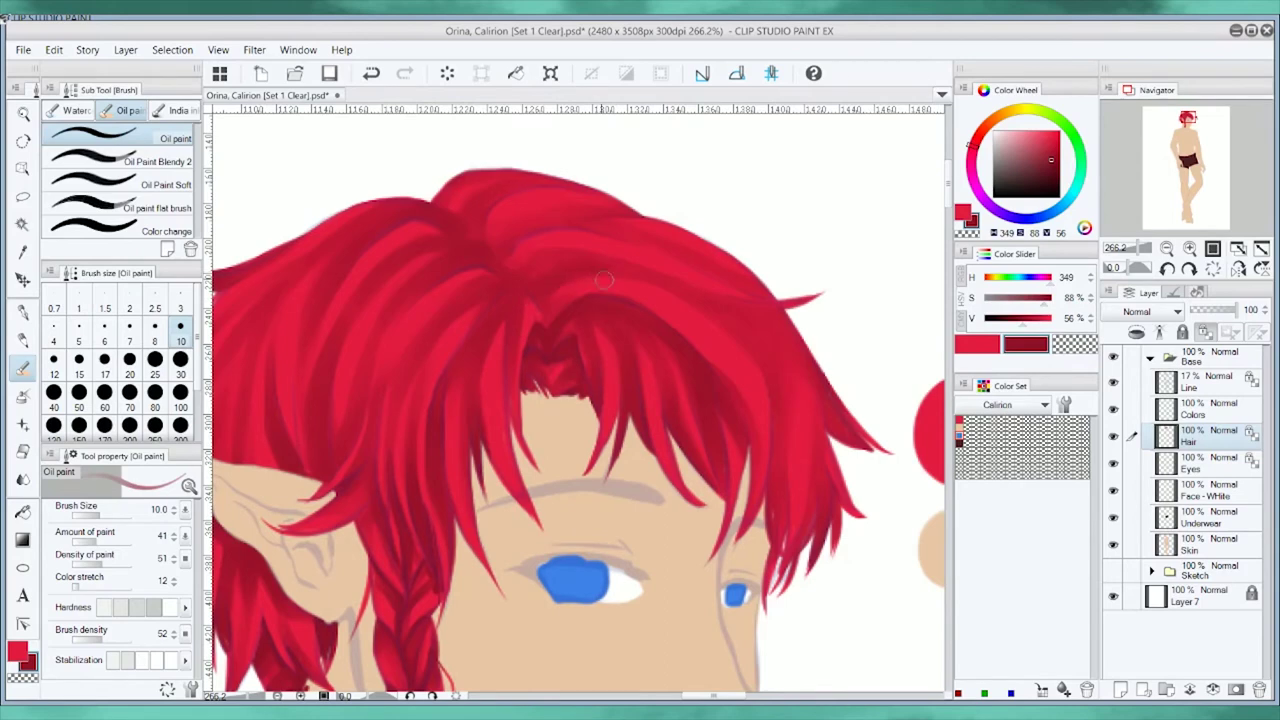
alt+click(660, 225)
scroll(731, 341, down, 1)
scroll(731, 341, down, 3)
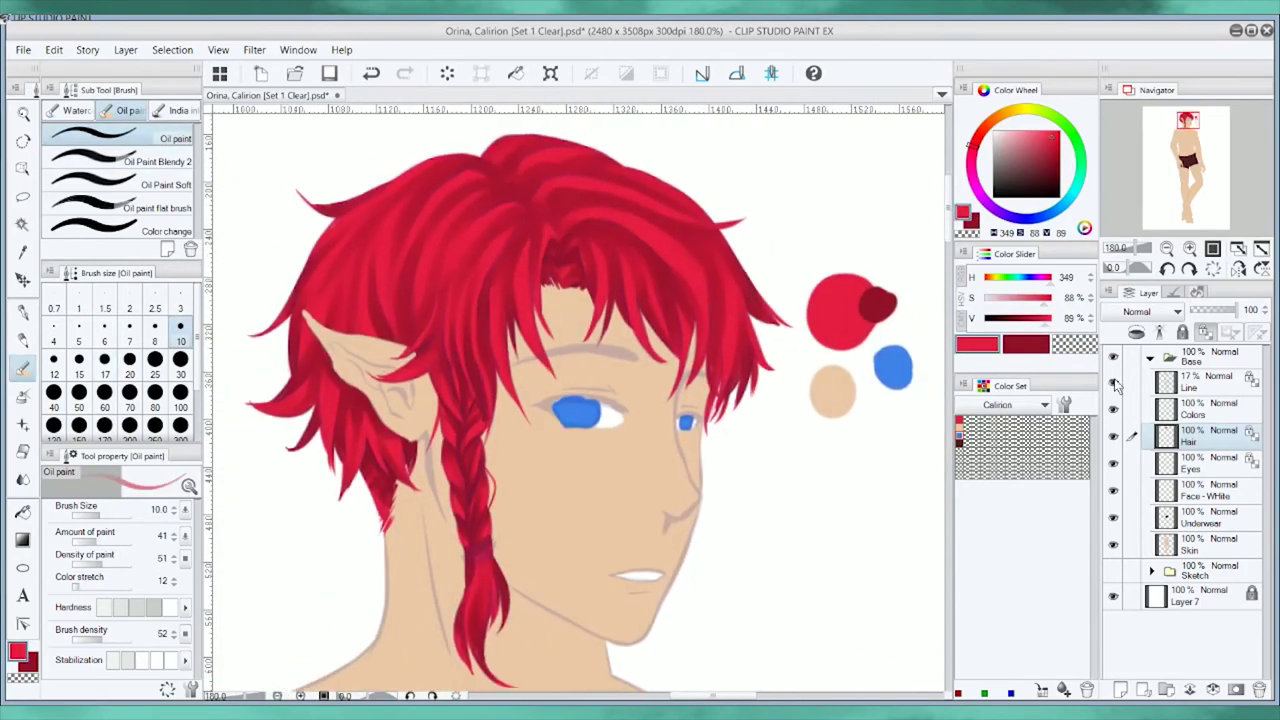
Sample a pale pink and draw thin highlights along the hair strands, upper hair and fringe.
alt+click(914, 294)
scroll(731, 341, up, 3)
key(p)
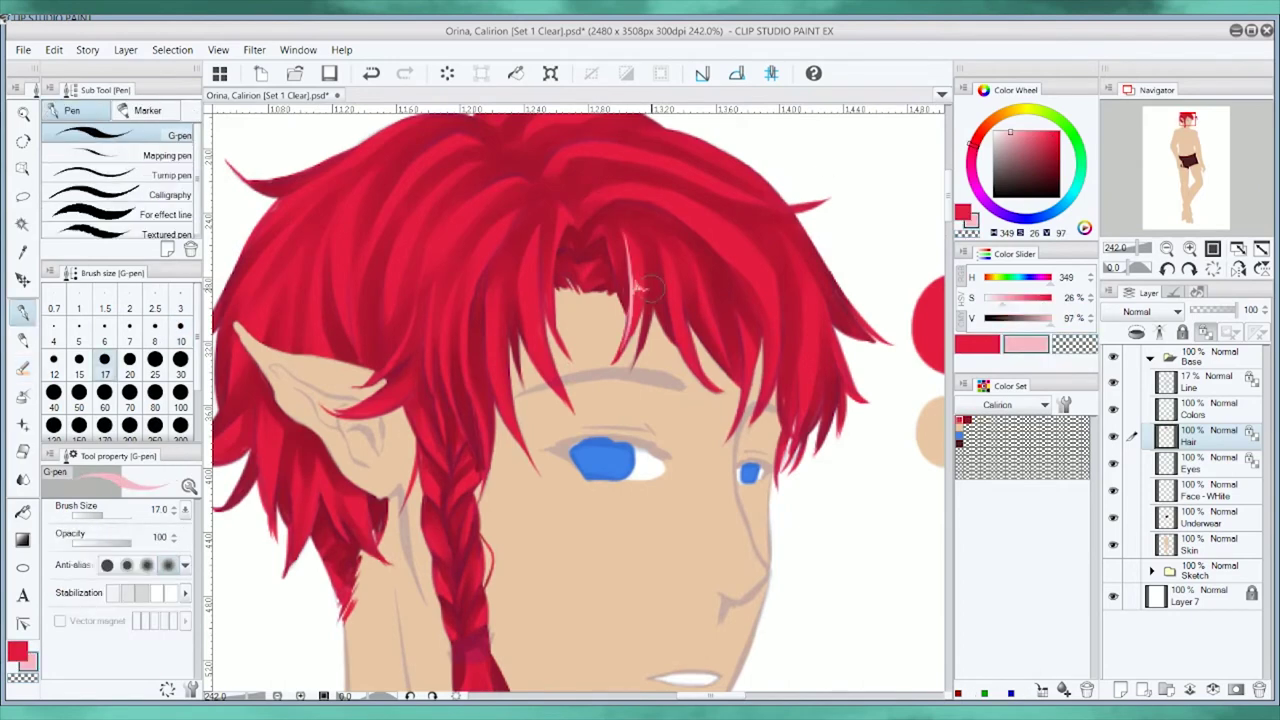
mouse_move(697, 286)
mouse_down()
mouse_move(745, 330)
mouse_move(808, 290)
mouse_move(824, 262)
mouse_move(818, 383)
mouse_up()
drag(585, 202, 662, 186)
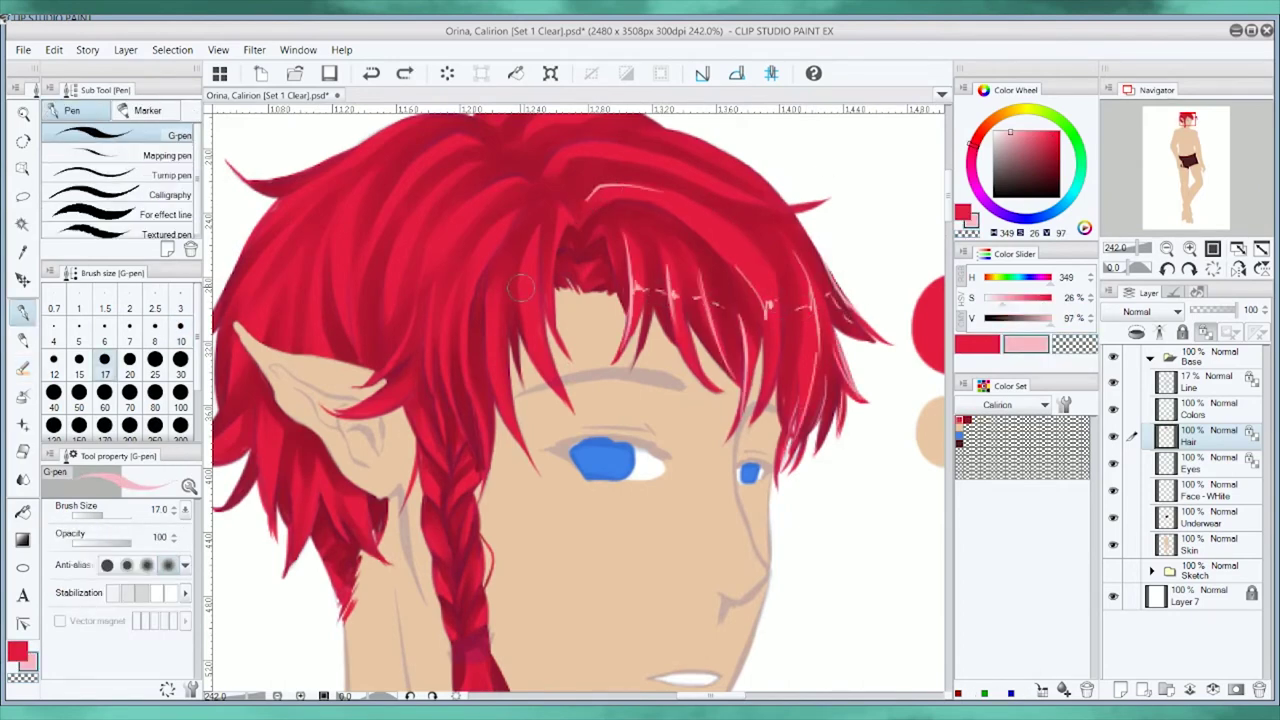
drag(540, 282, 522, 322)
mouse_move(548, 318)
mouse_down()
mouse_move(565, 232)
mouse_move(601, 269)
mouse_up()
Add pale pink highlight streaks to the fringe and hair near the ear, checking the braid.
drag(514, 302, 500, 400)
drag(486, 320, 474, 430)
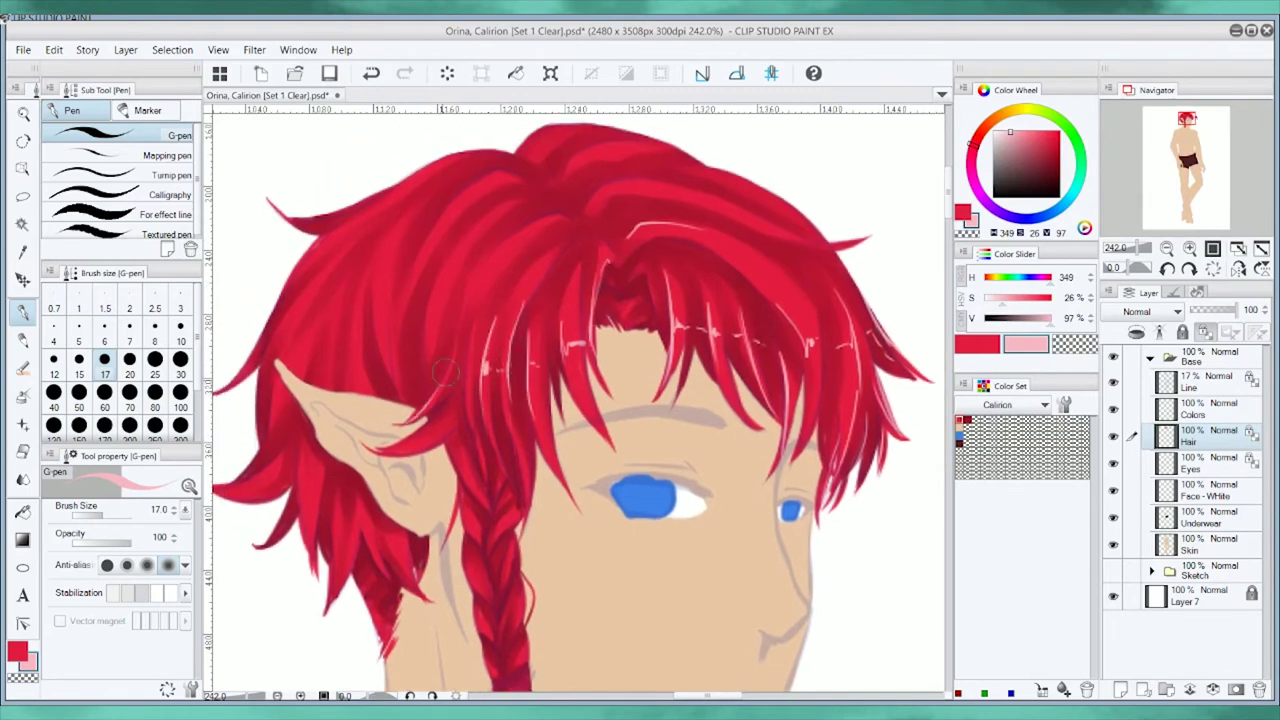
mouse_move(450, 338)
mouse_down()
mouse_move(442, 407)
mouse_move(463, 396)
mouse_up()
drag(322, 305, 385, 370)
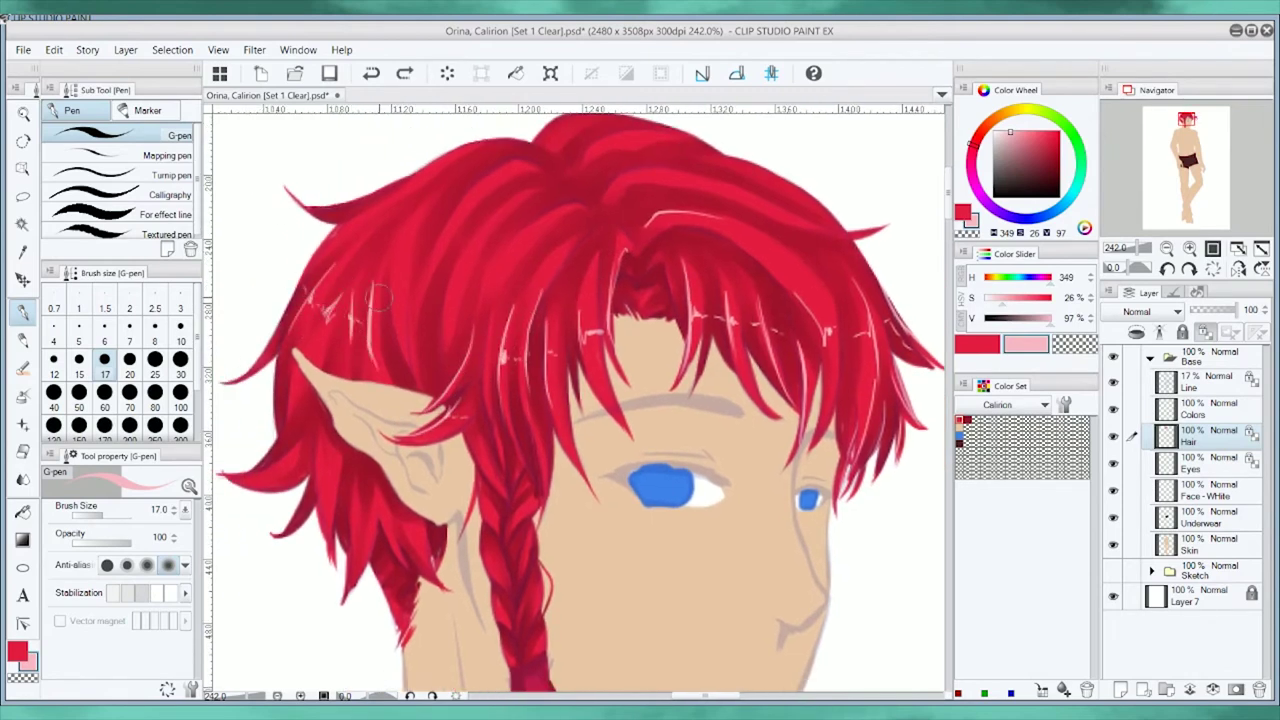
mouse_move(445, 280)
mouse_down()
mouse_move(450, 368)
mouse_move(480, 358)
mouse_up()
drag(360, 445, 350, 480)
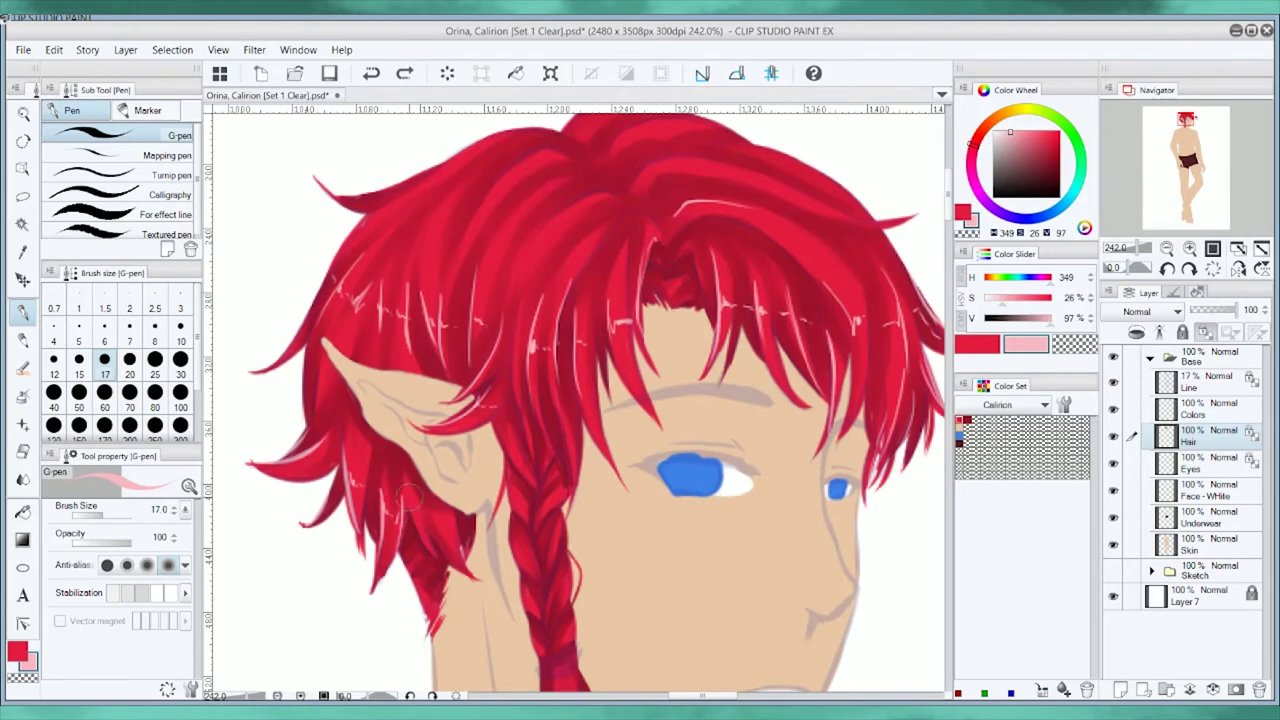
drag(320, 380, 287, 448)
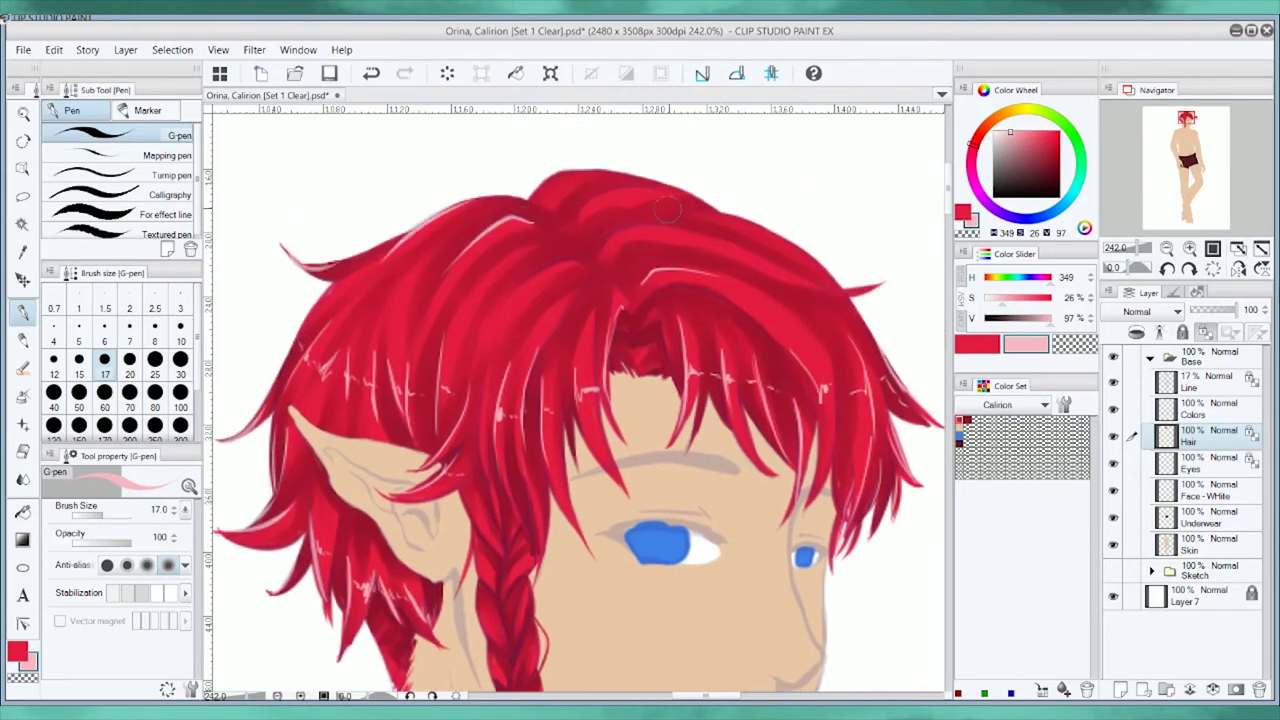
drag(571, 441, 547, 276)
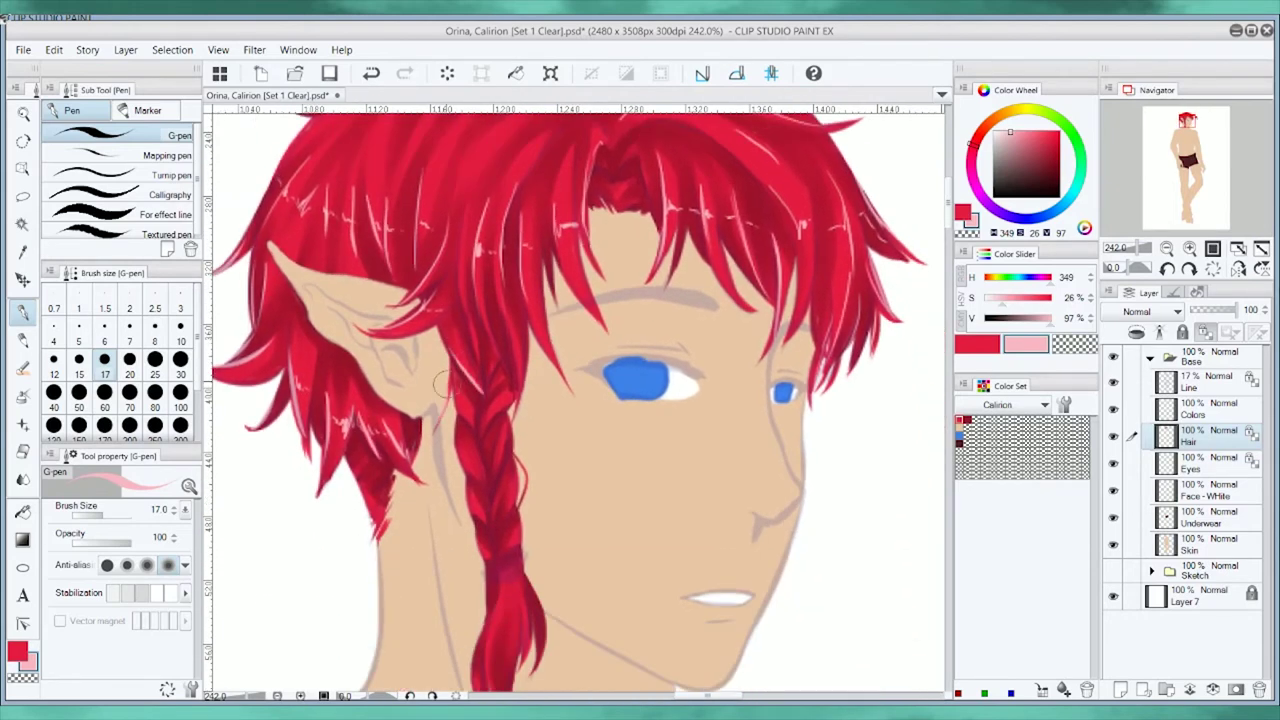
drag(495, 525, 469, 483)
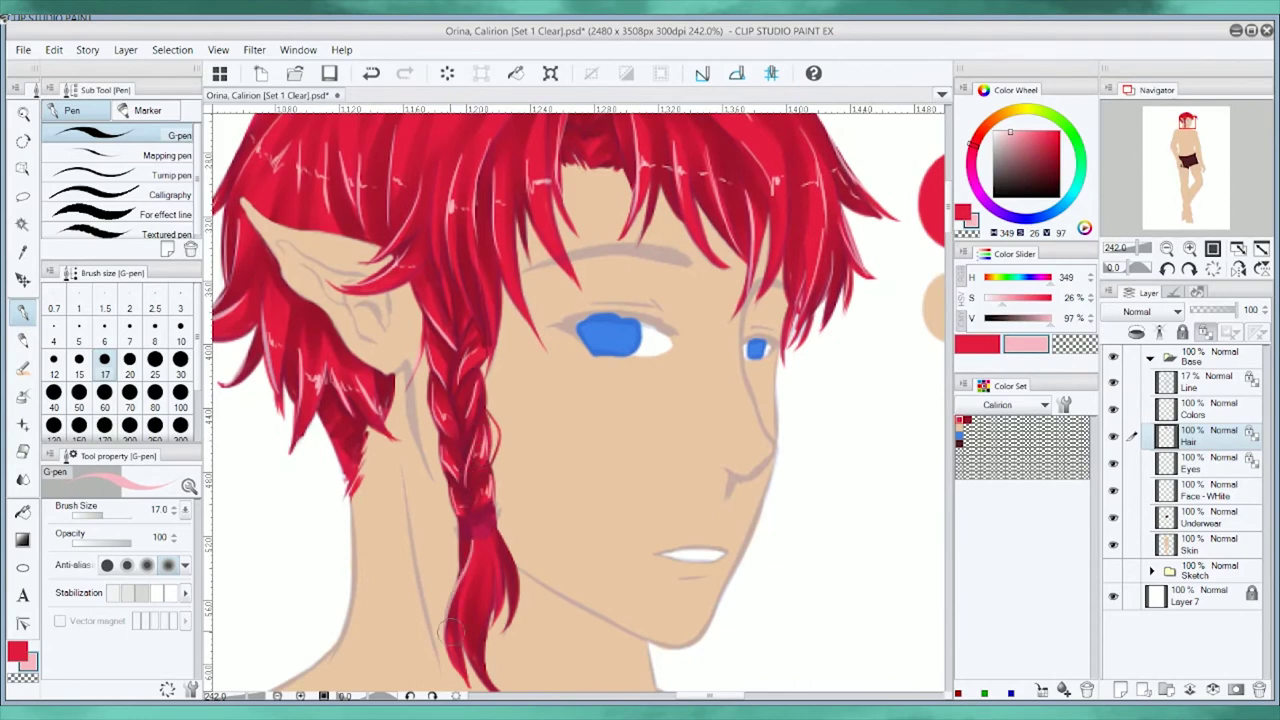
key(b)
drag(530, 175, 565, 322)
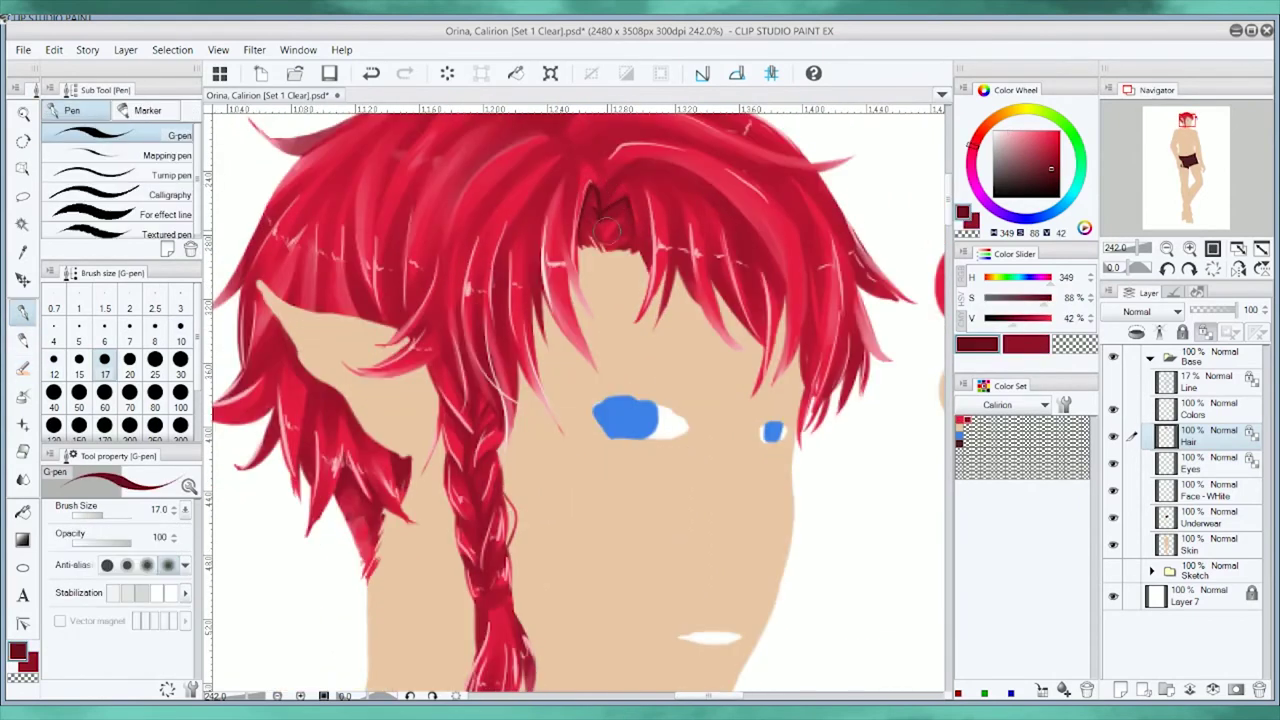
Draw fine dark pencil strokes in the hair parting and along the right hair strand.
drag(612, 174, 598, 204)
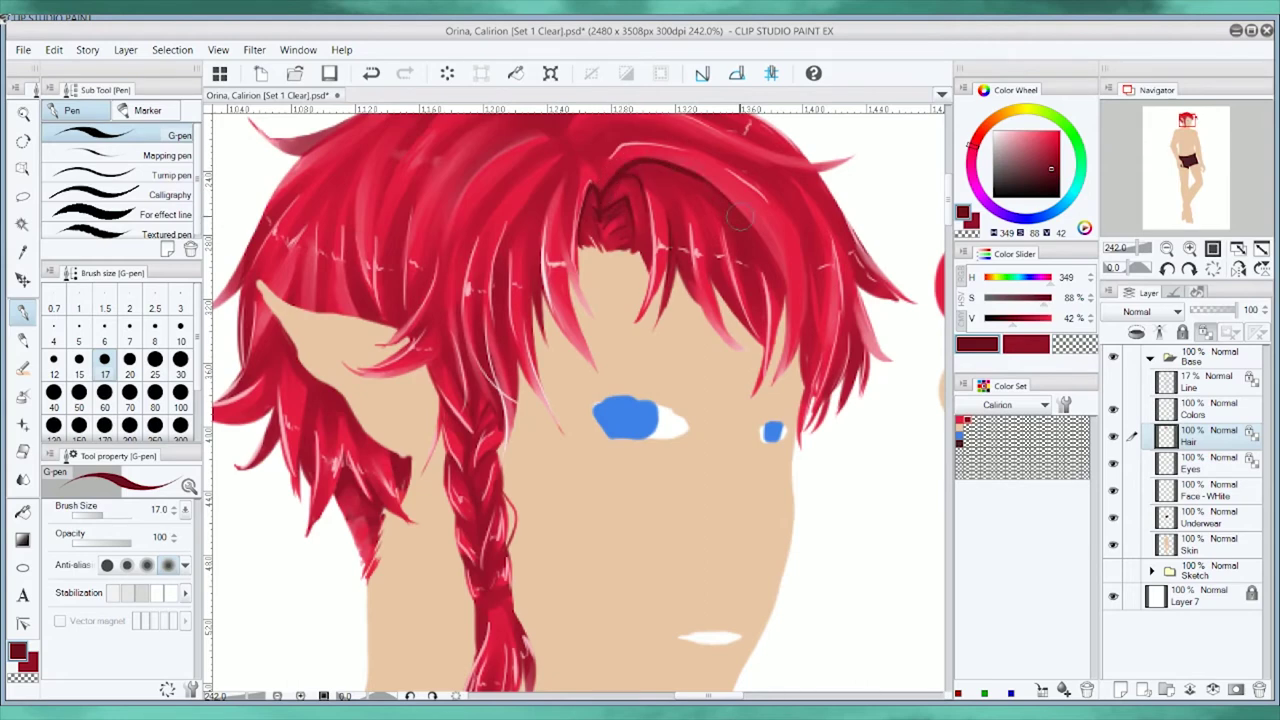
key(p)
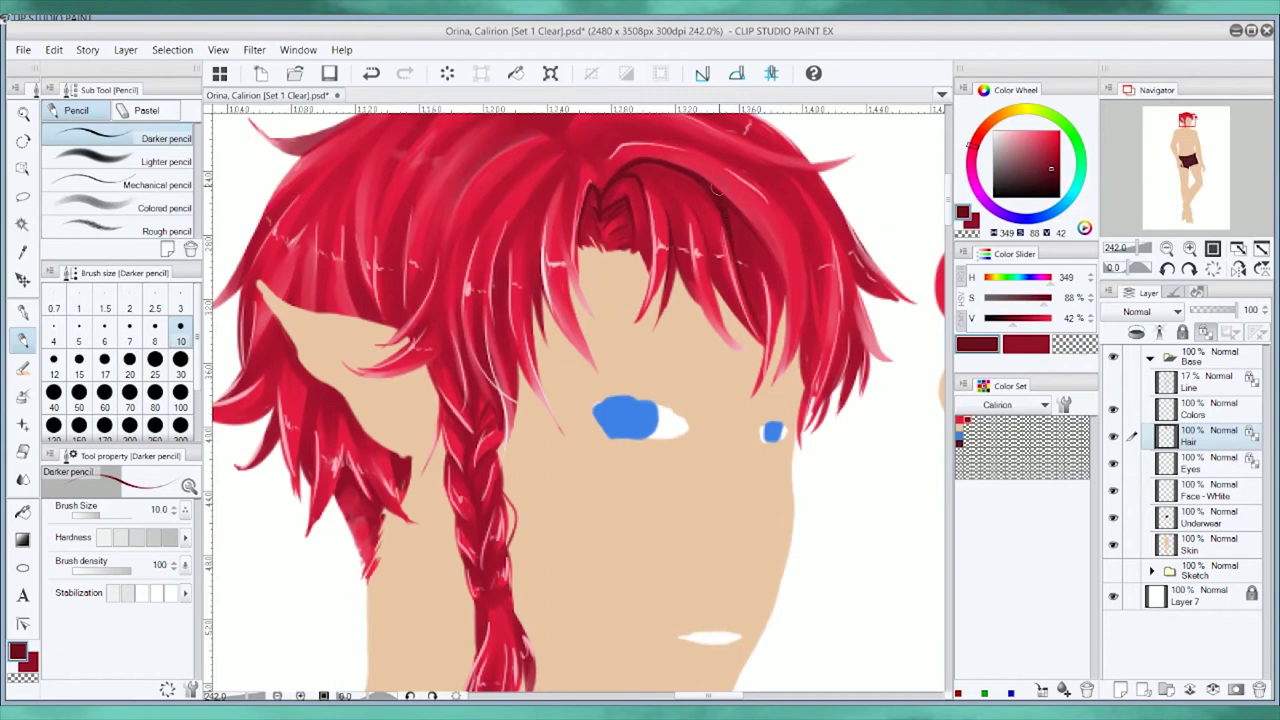
mouse_move(745, 215)
mouse_down()
mouse_move(778, 318)
mouse_move(790, 430)
mouse_up()
scroll(770, 340, up, 1)
key(ctrl+z)
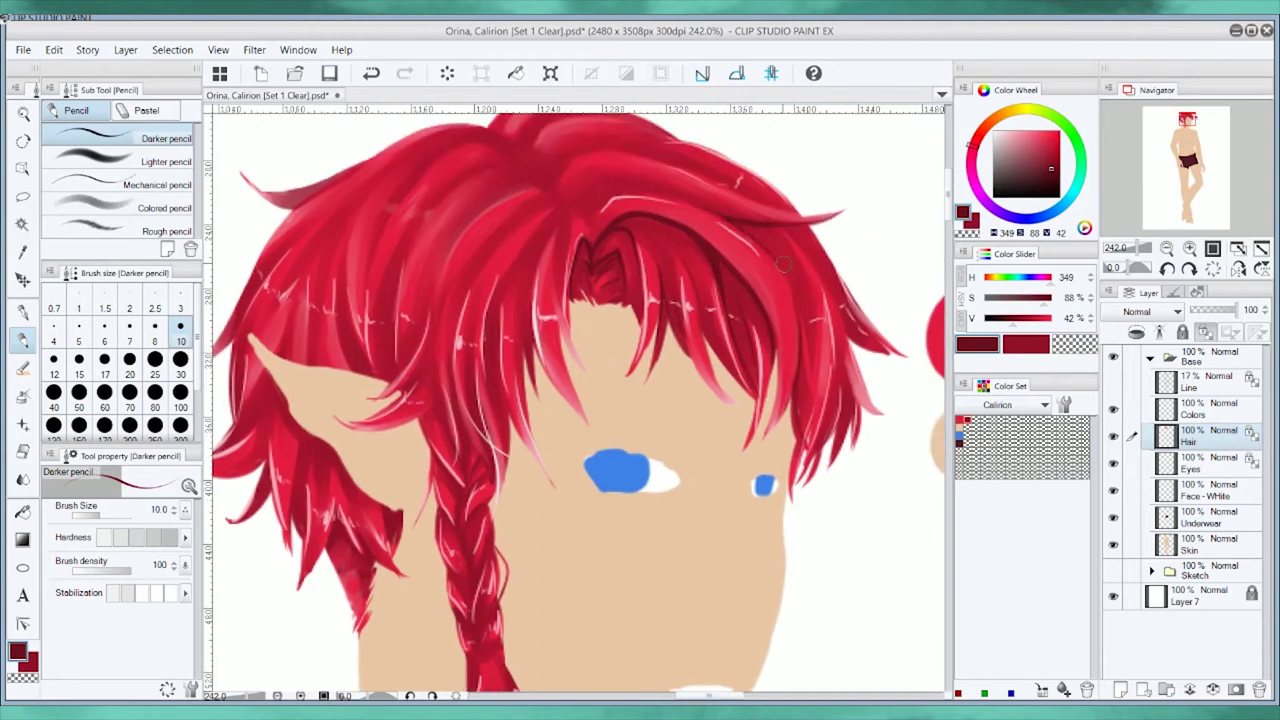
drag(894, 357, 848, 302)
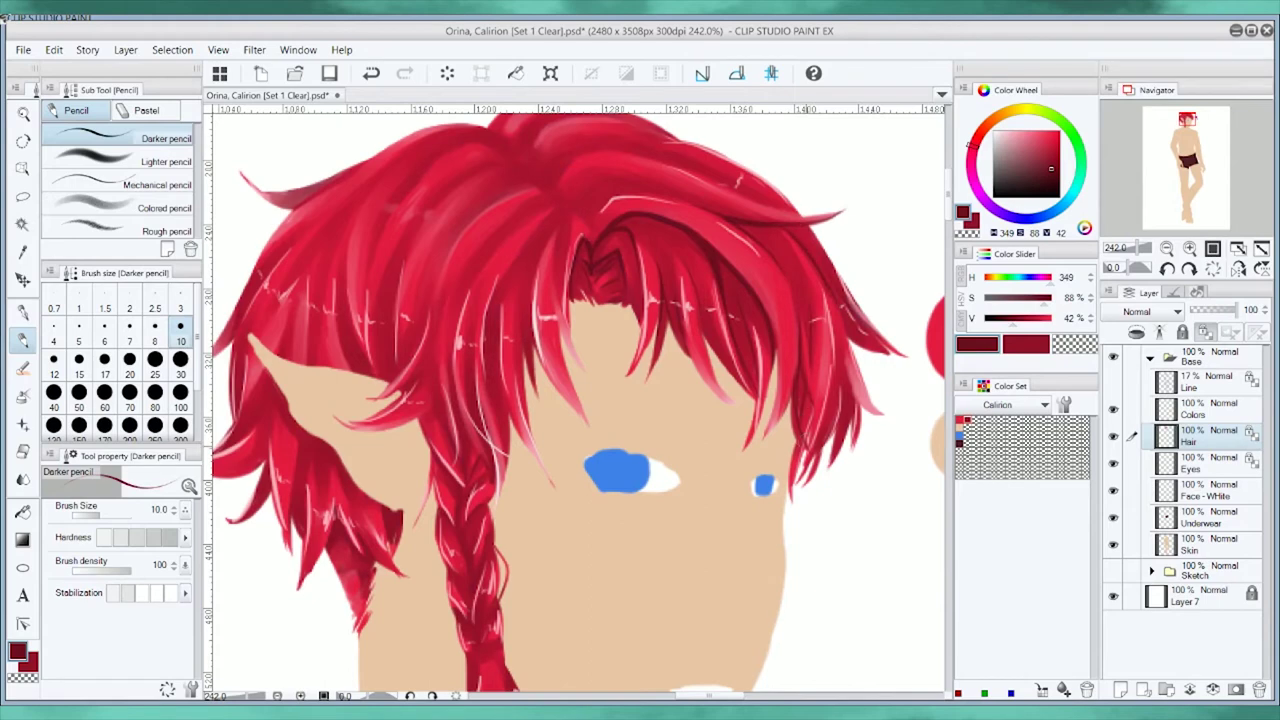
drag(862, 412, 834, 322)
drag(858, 438, 826, 338)
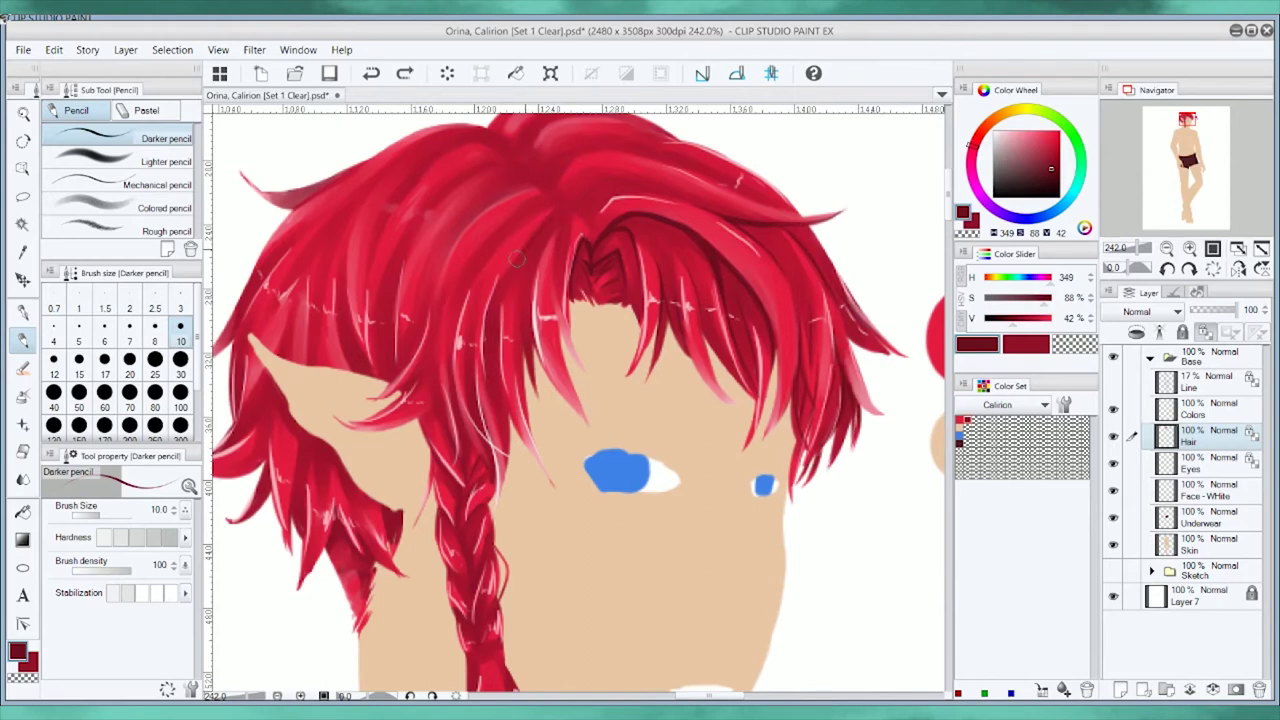
Add darker pencil lines along the central strands, a right strand and near the crown.
drag(488, 420, 506, 284)
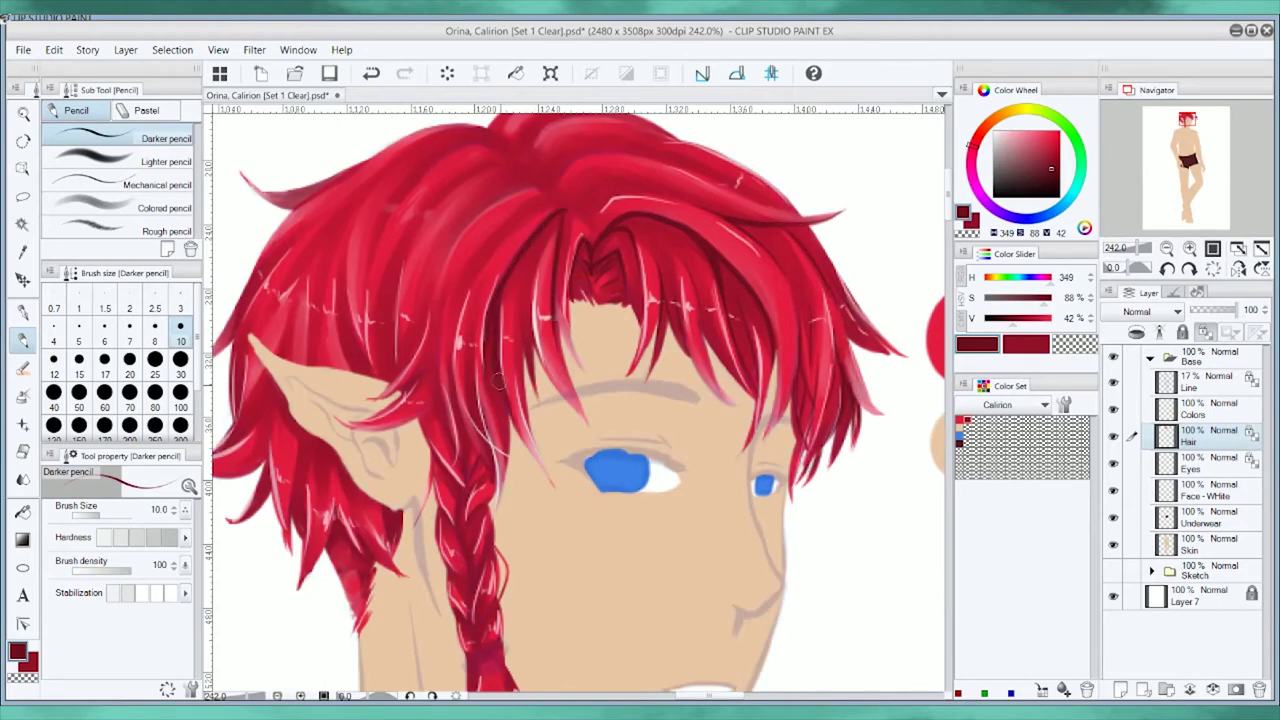
drag(526, 346, 550, 240)
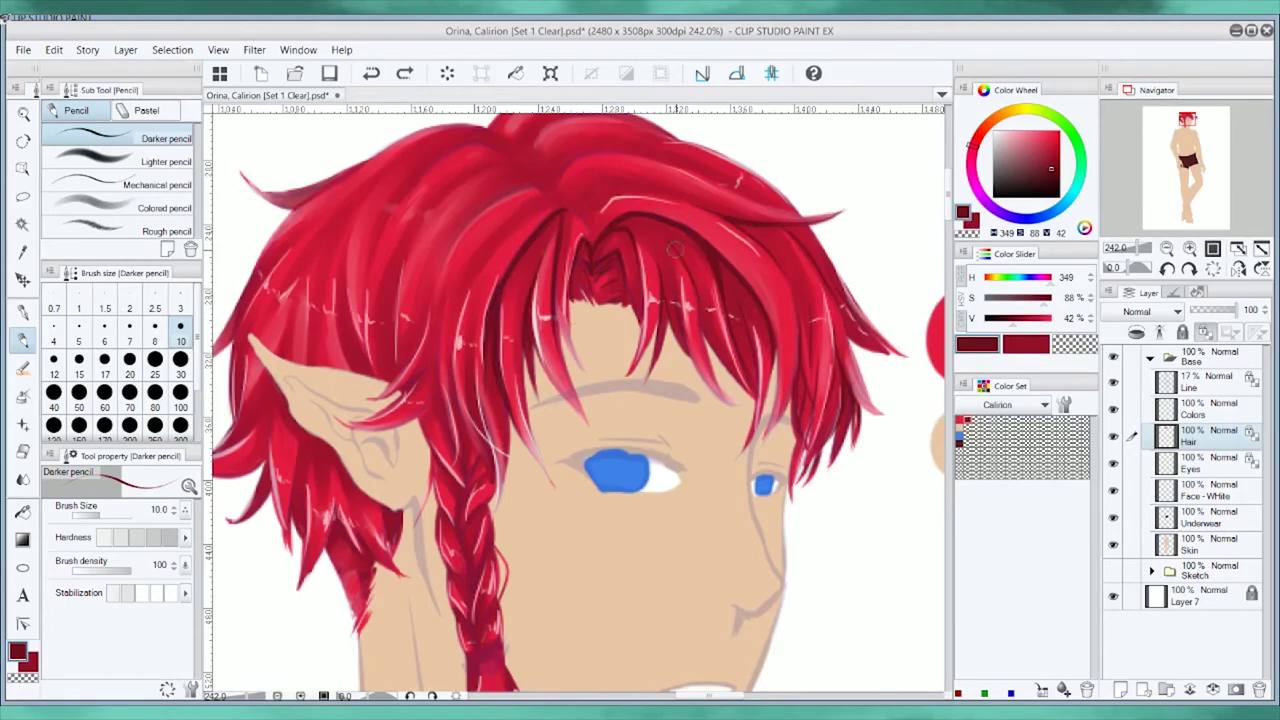
drag(712, 330, 692, 274)
scroll(559, 355, left, 2)
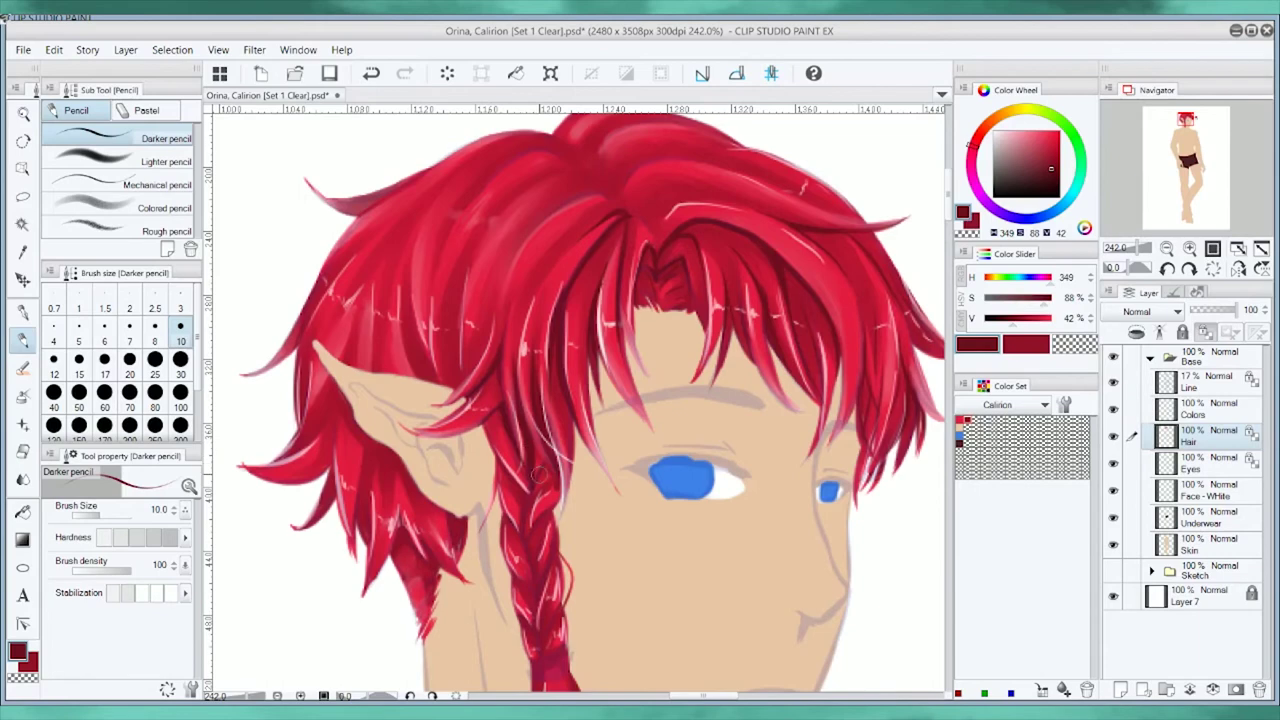
scroll(530, 585, down, 5)
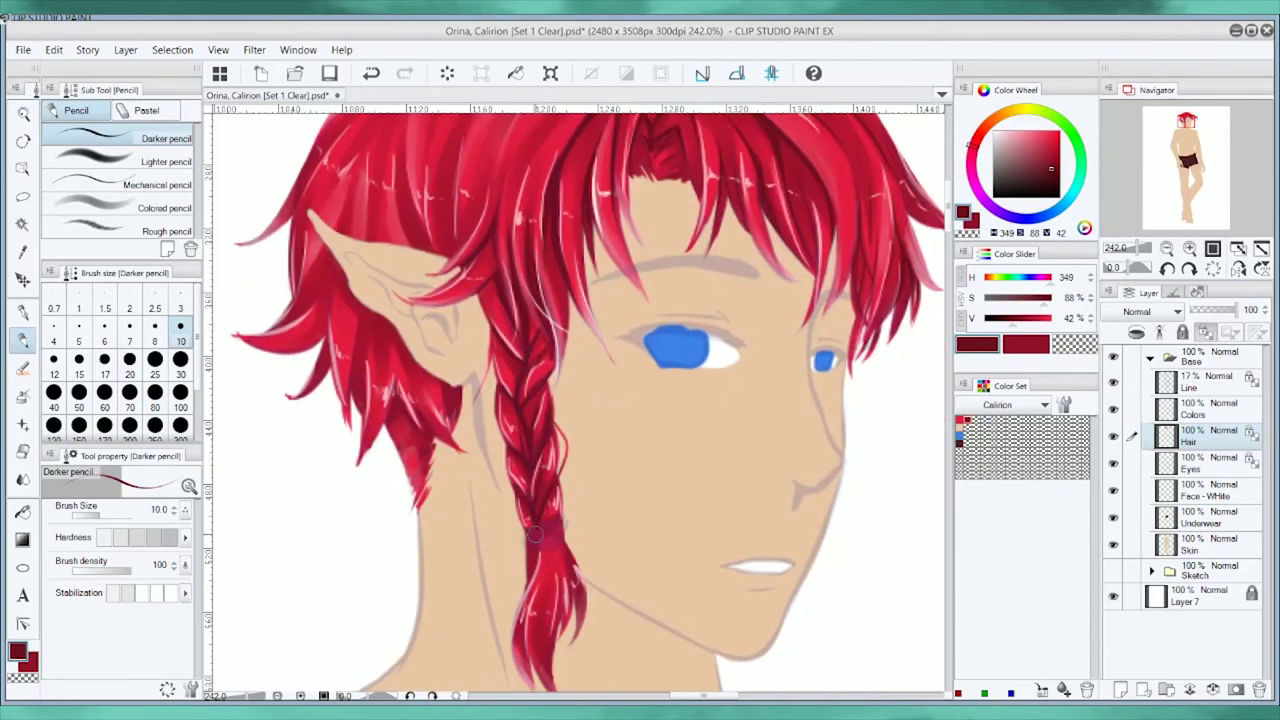
scroll(481, 466, up, 4)
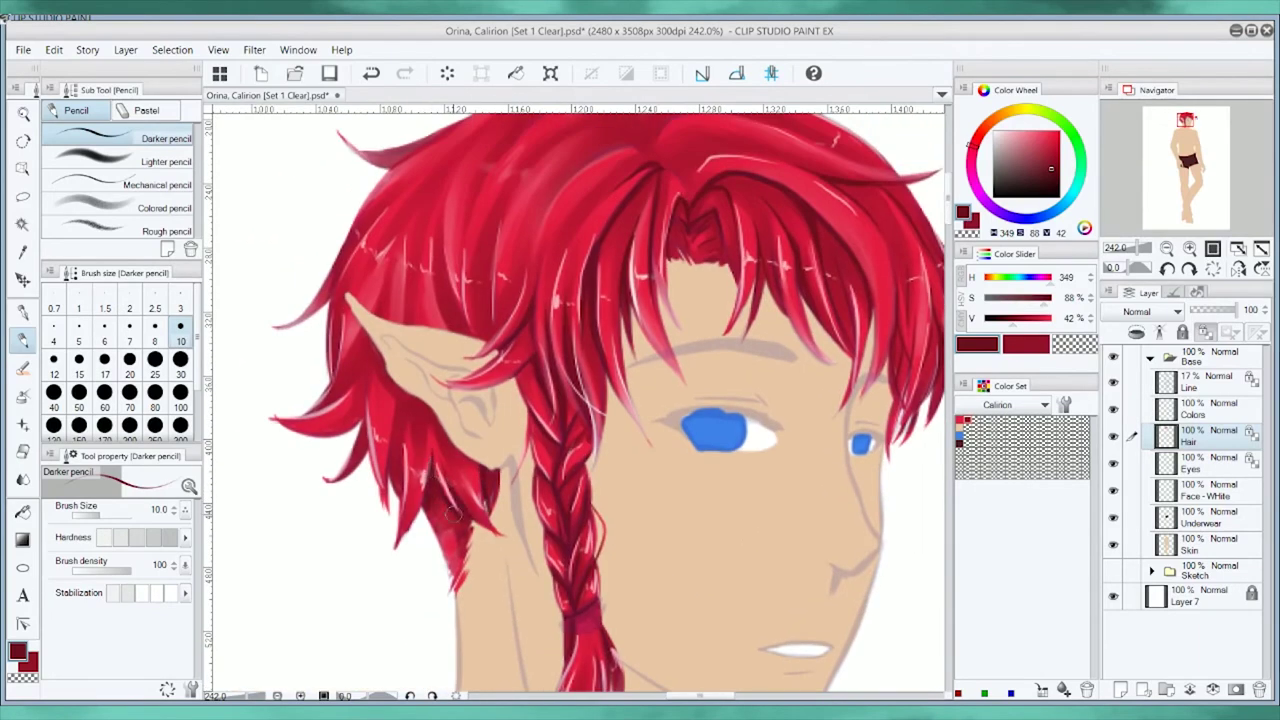
drag(355, 374, 330, 405)
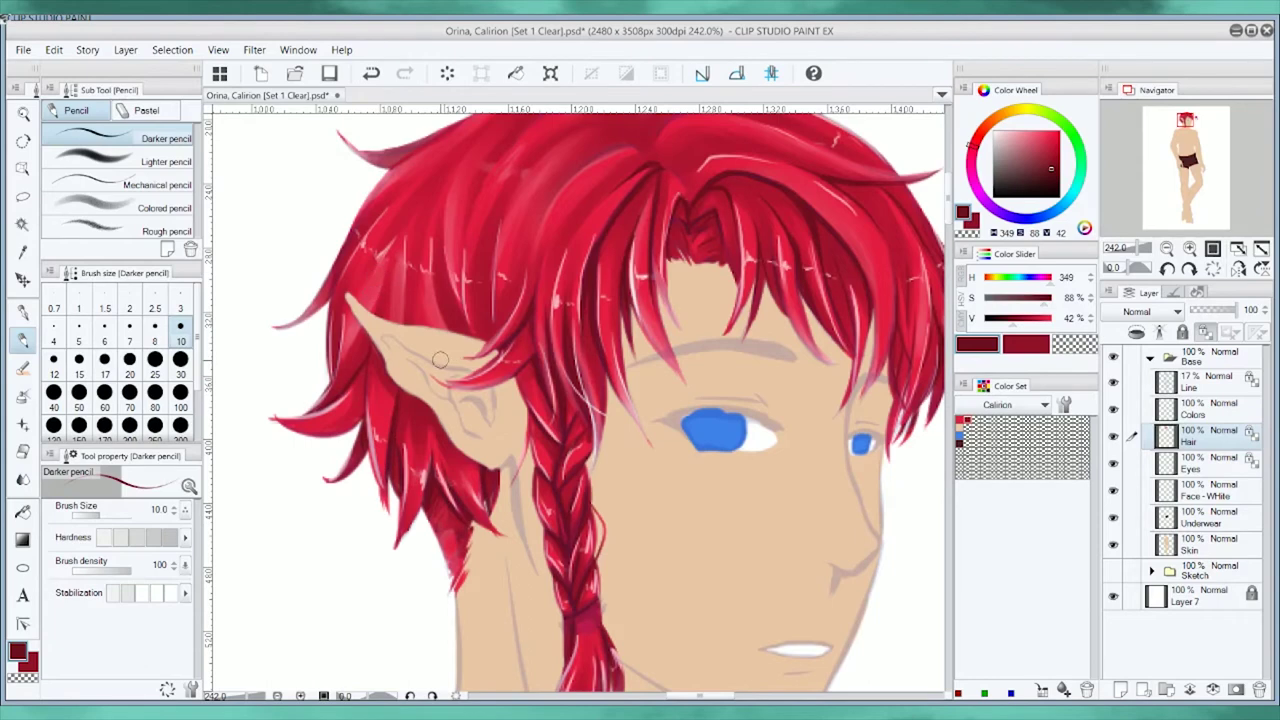
scroll(440, 360, up, 2)
key(ctrl+z)
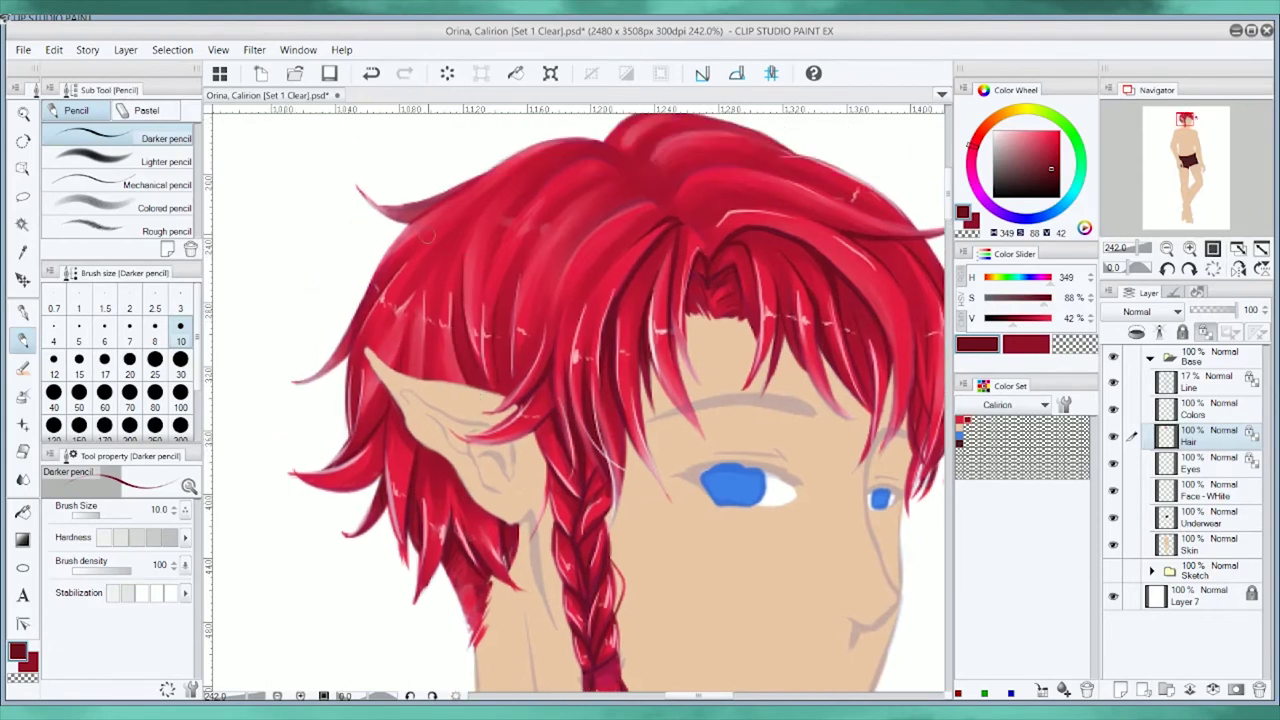
drag(606, 216, 568, 262)
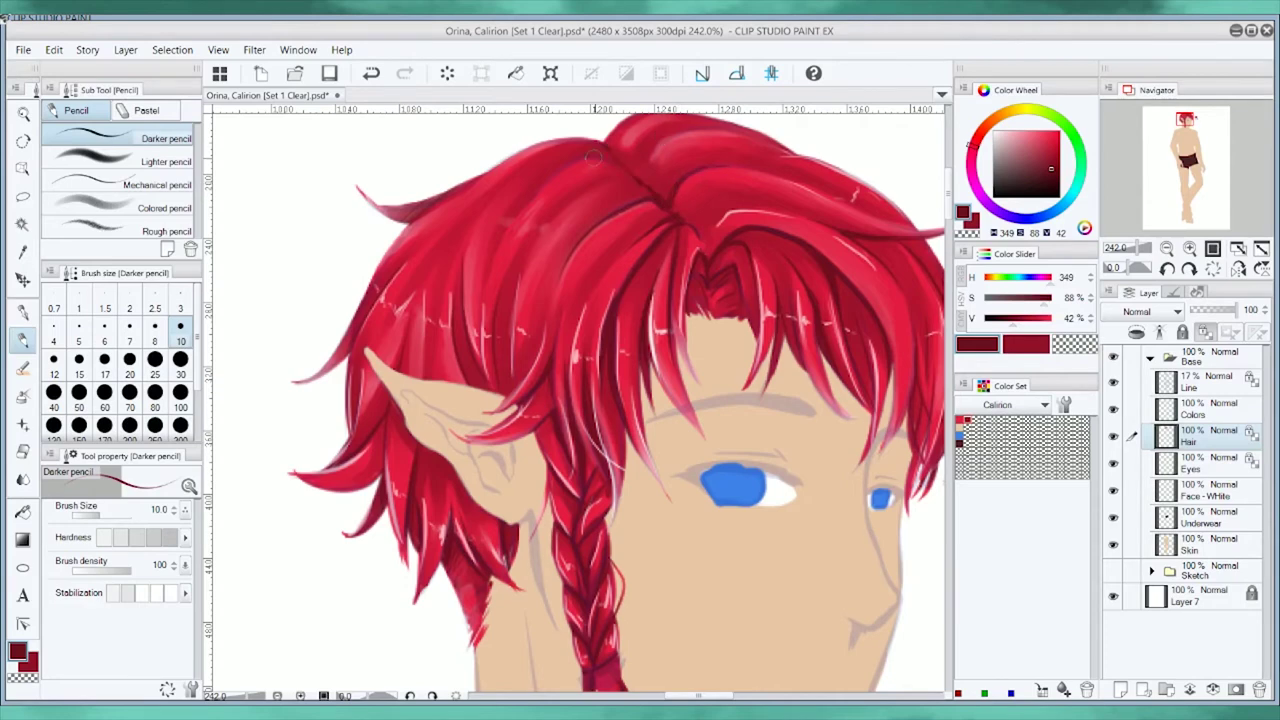
Save the drawing and sample a new colour from the face.
scroll(613, 215, right, 3)
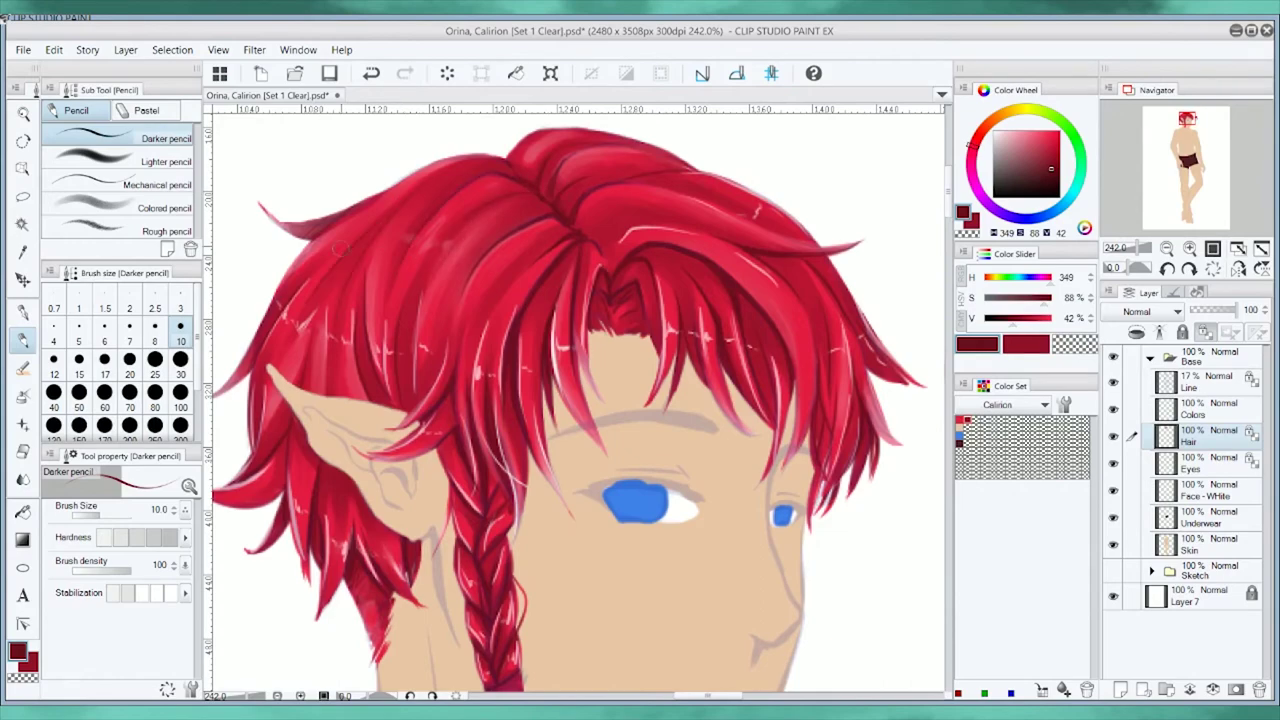
scroll(570, 400, down, 2)
scroll(354, 344, down, 4)
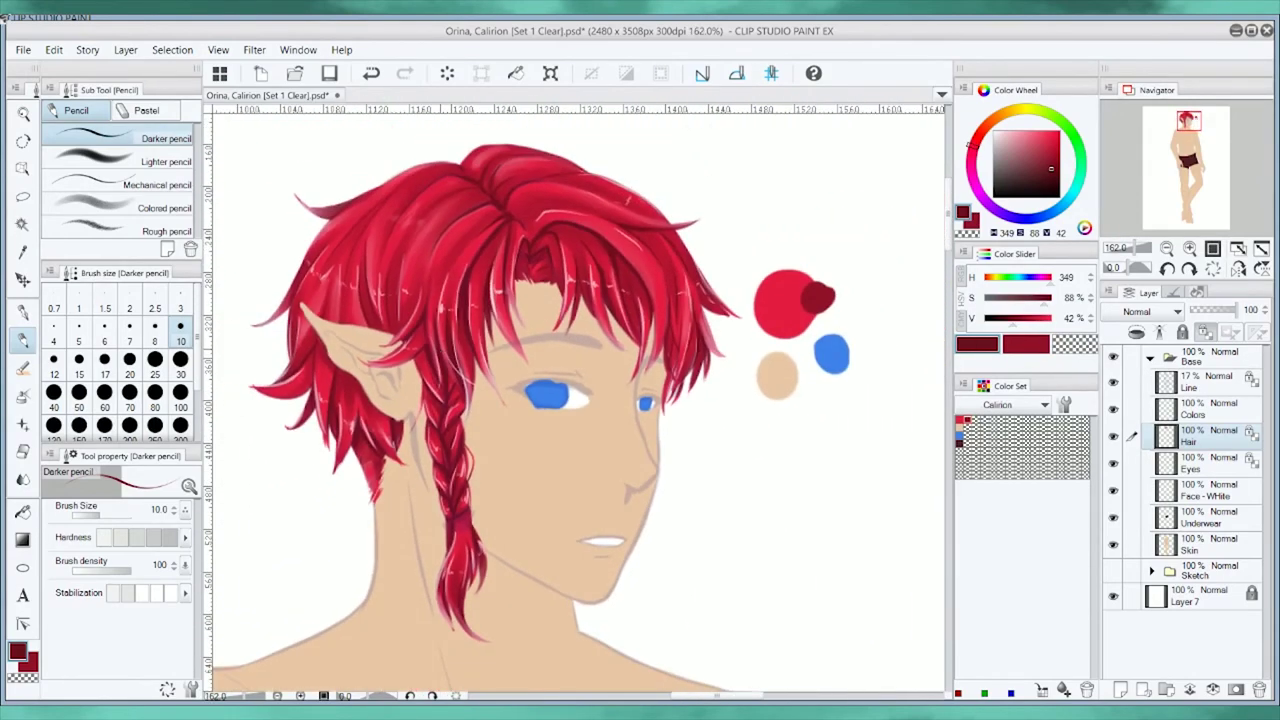
key(ctrl+s)
scroll(680, 430, up, 2)
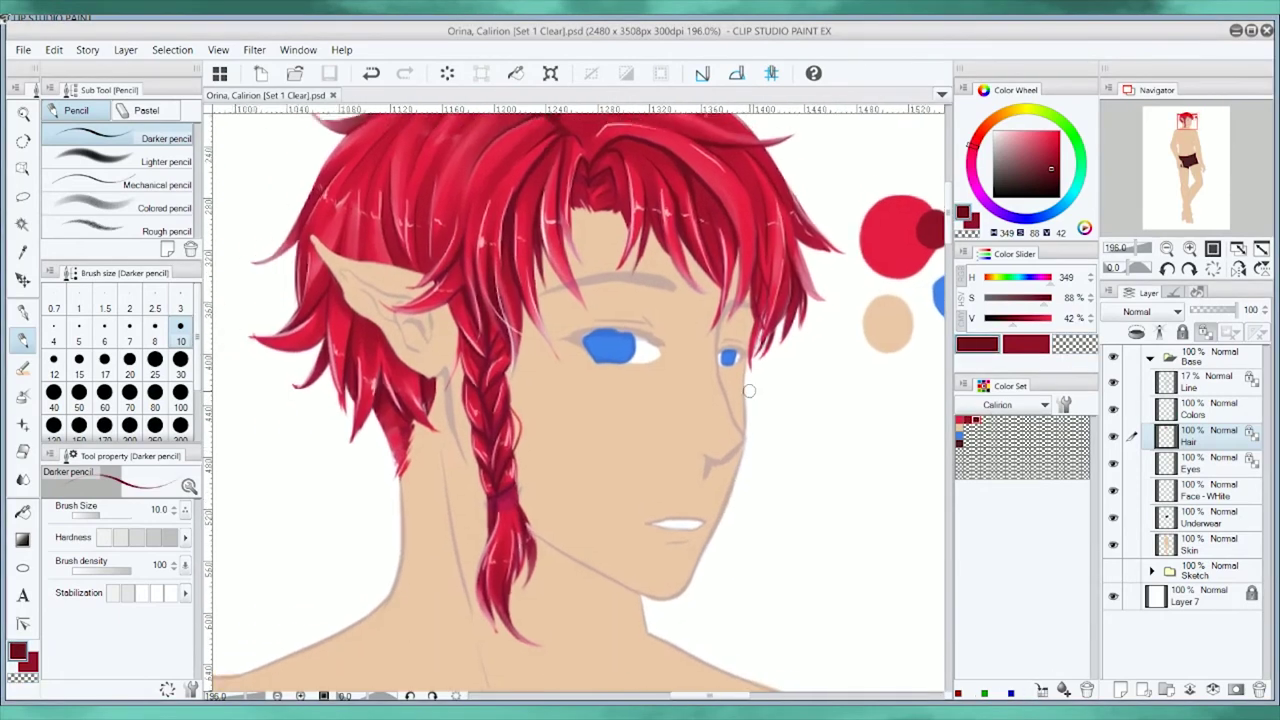
alt+click(650, 420)
On the Eyes layer, paint a dark blue pupil into the left eye with the G-pen.
scroll(694, 413, up, 2)
alt+click(625, 378)
scroll(700, 400, up, 2)
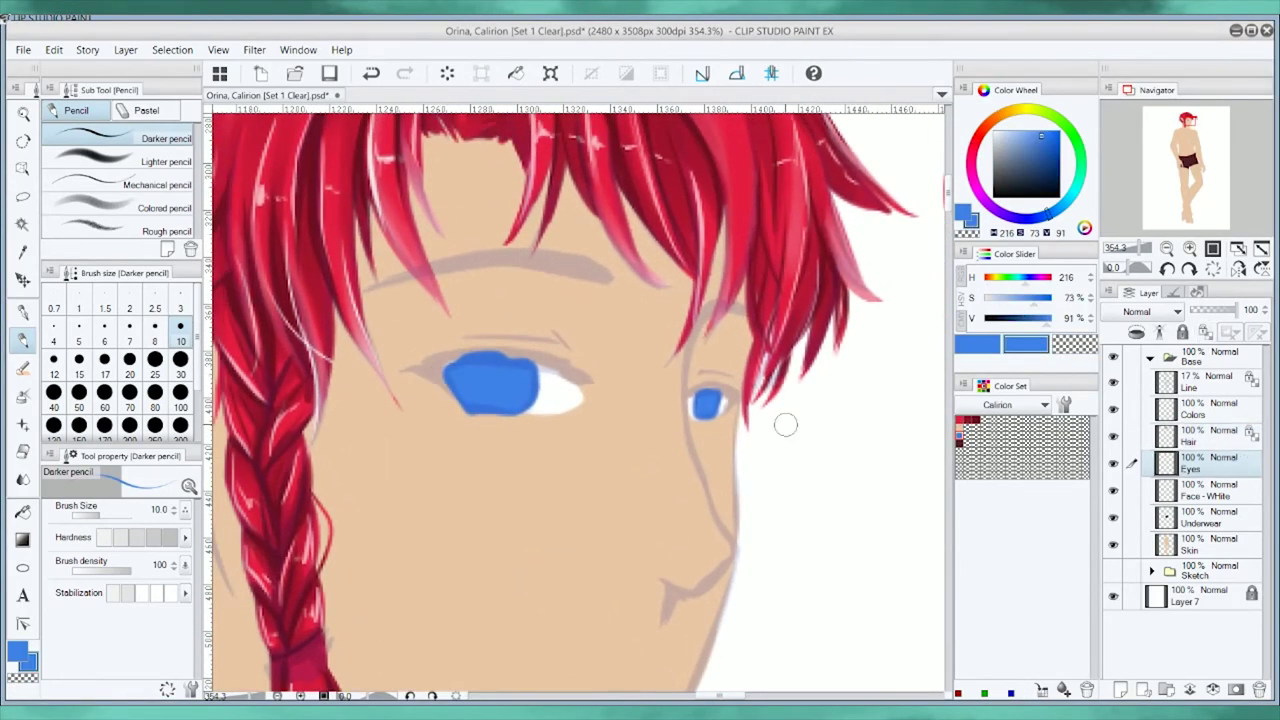
key(p)
ctrl+shift+click(706, 402)
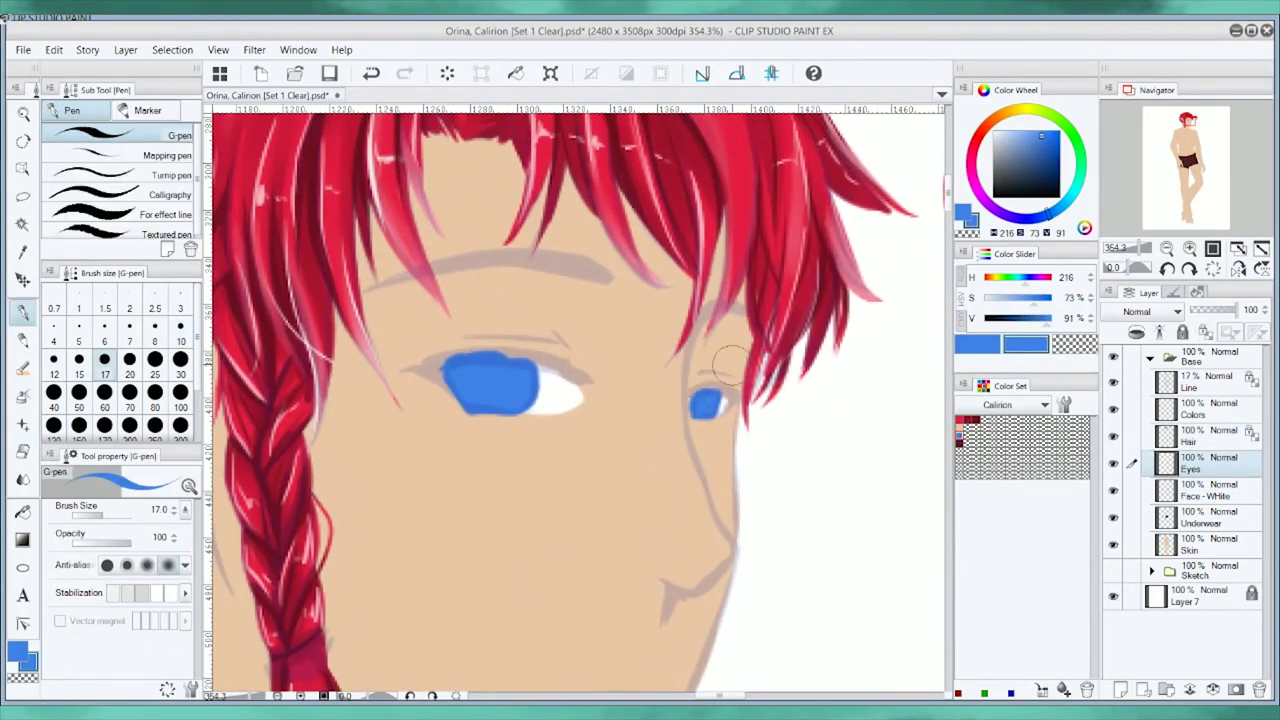
click(1022, 320)
click(1046, 150)
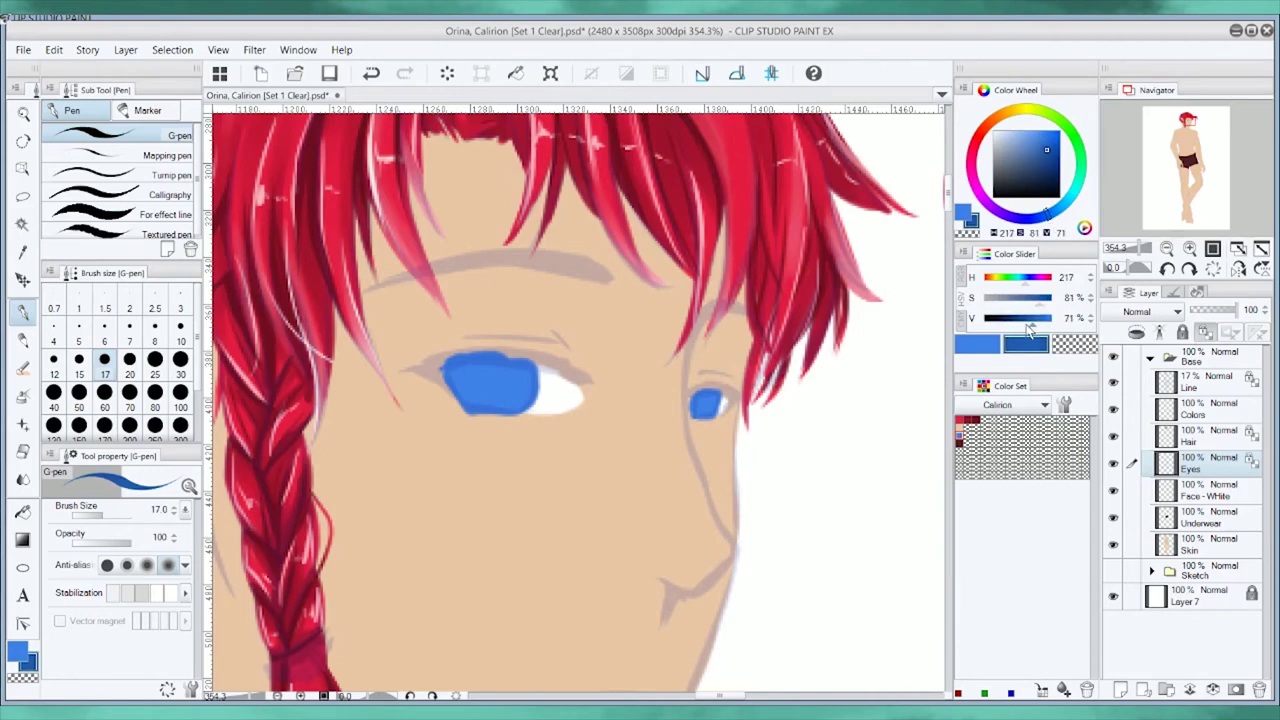
key(b)
key(p)
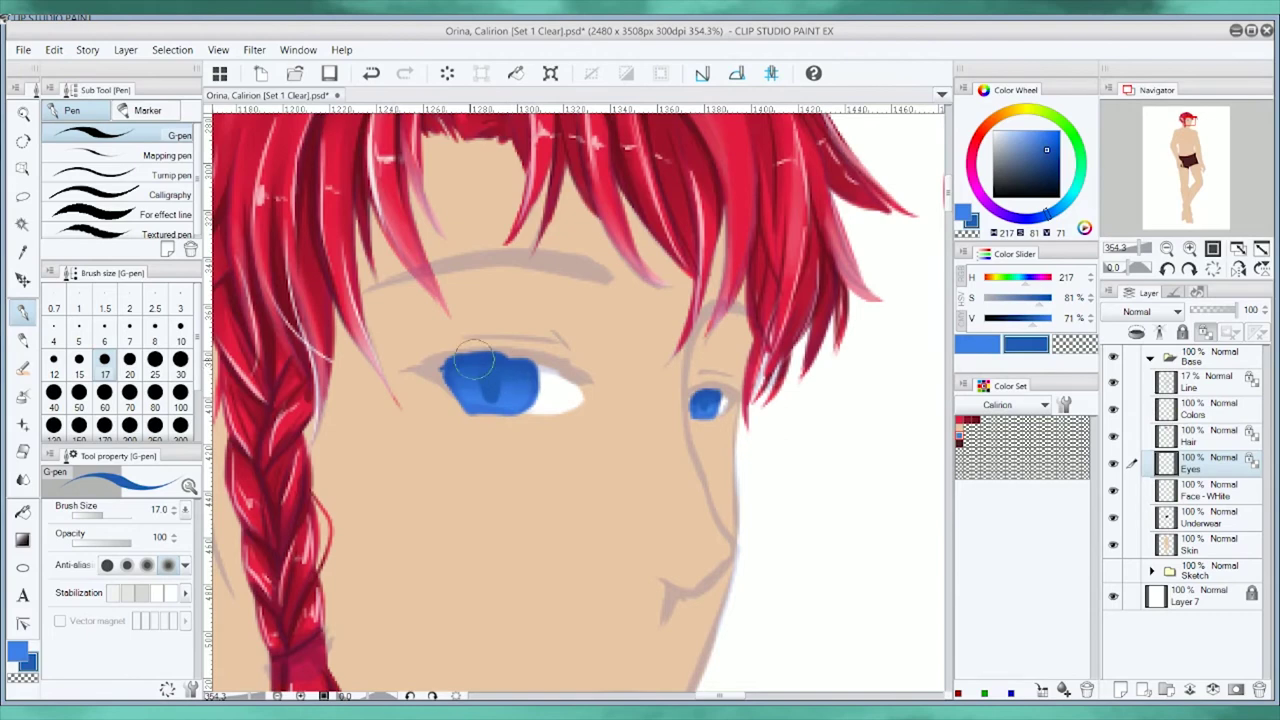
alt+click(476, 364)
drag(484, 372, 490, 388)
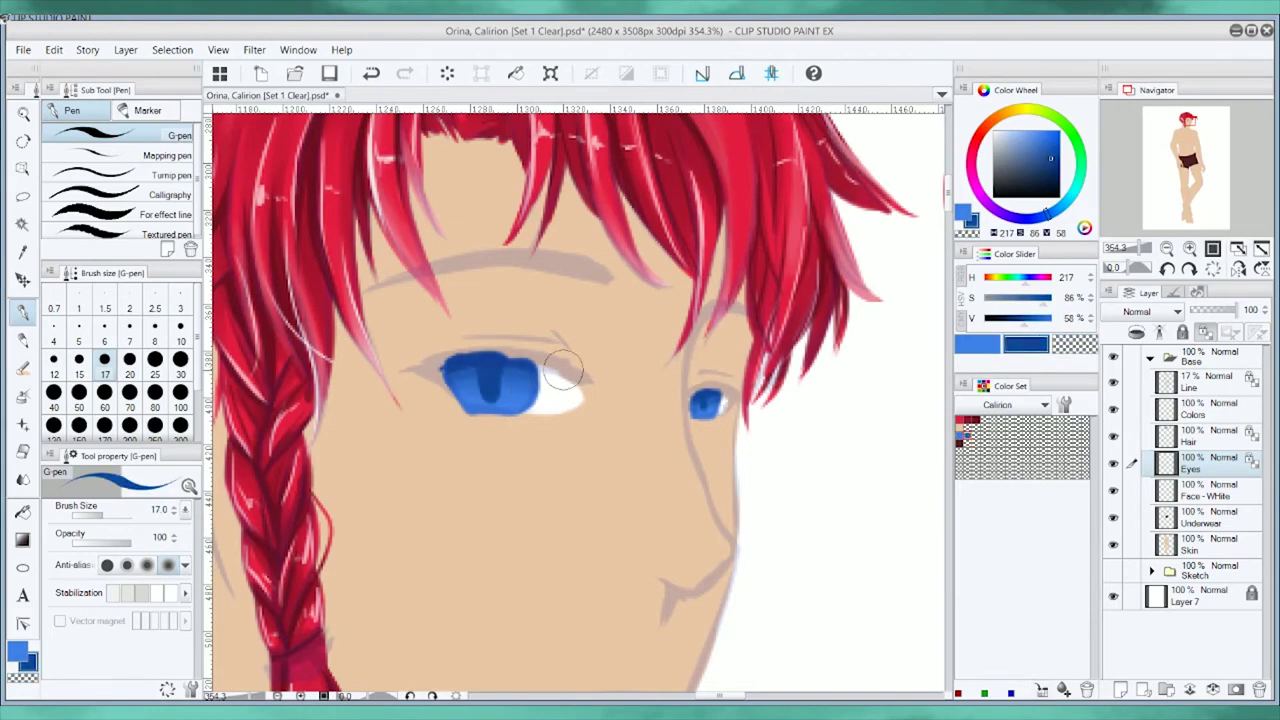
Choose a pale blue and paint highlights across the left eye.
key(b)
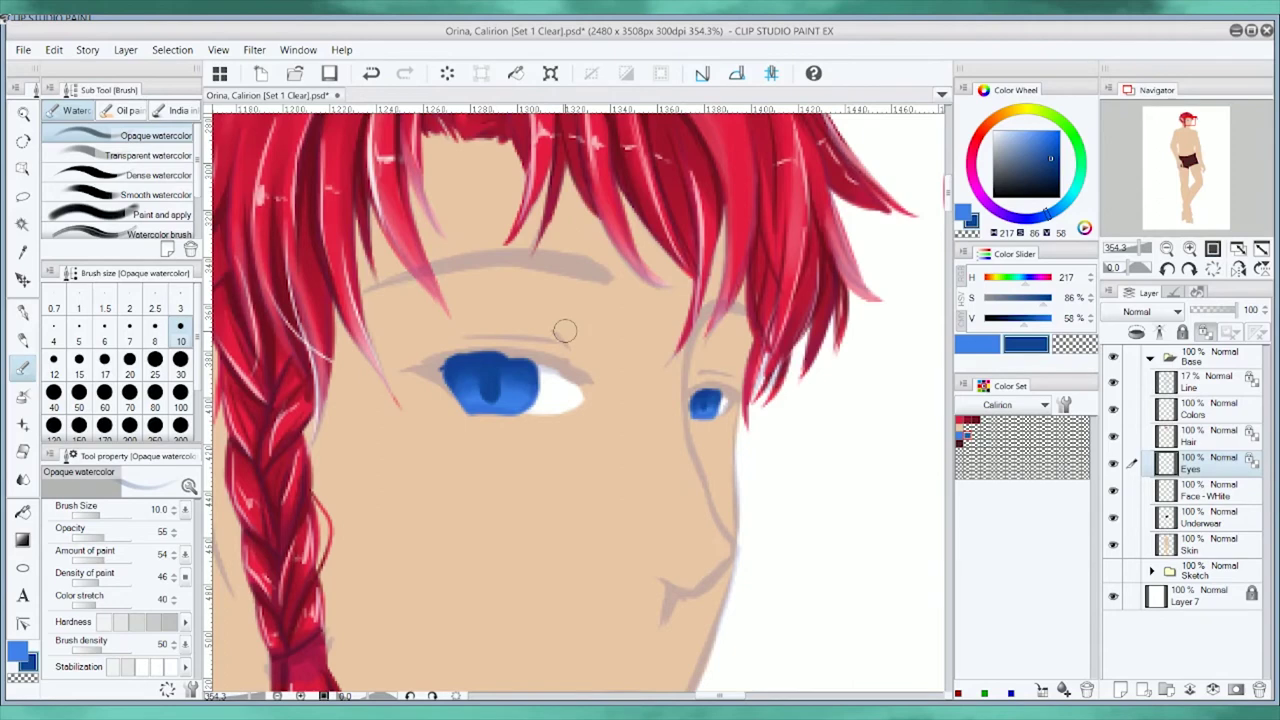
scroll(565, 330, up, 2)
key(p)
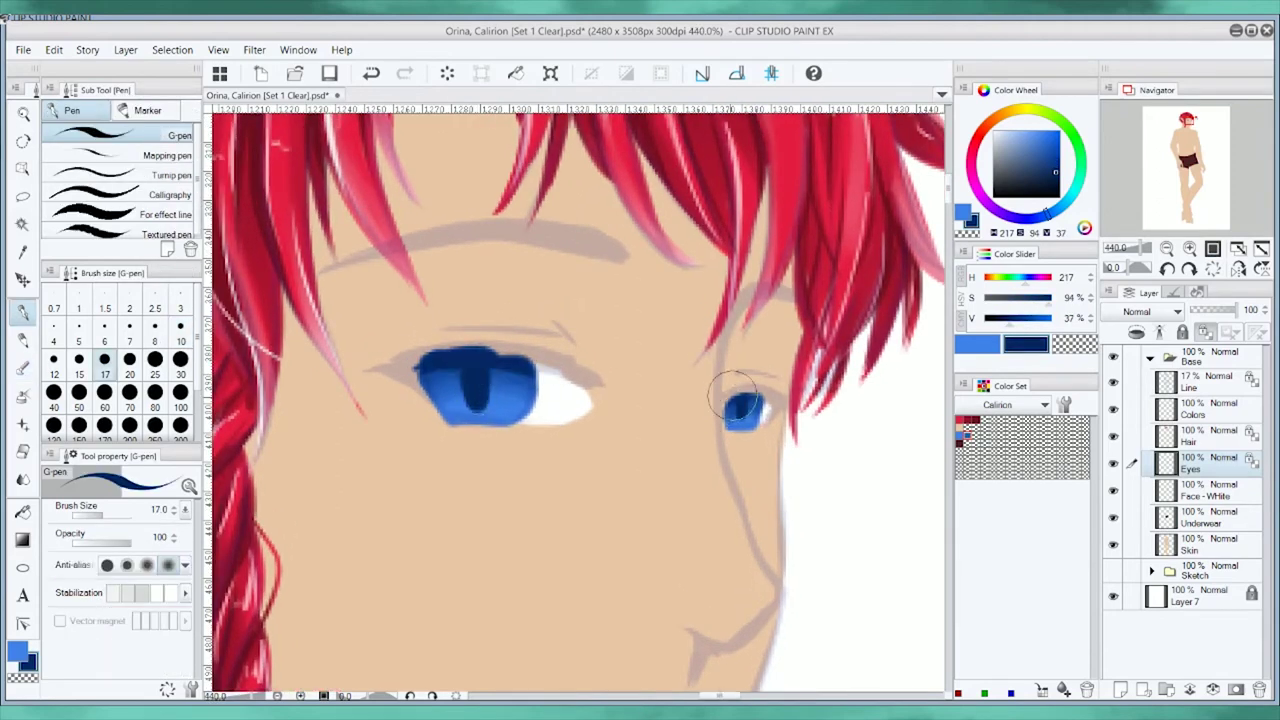
key(b)
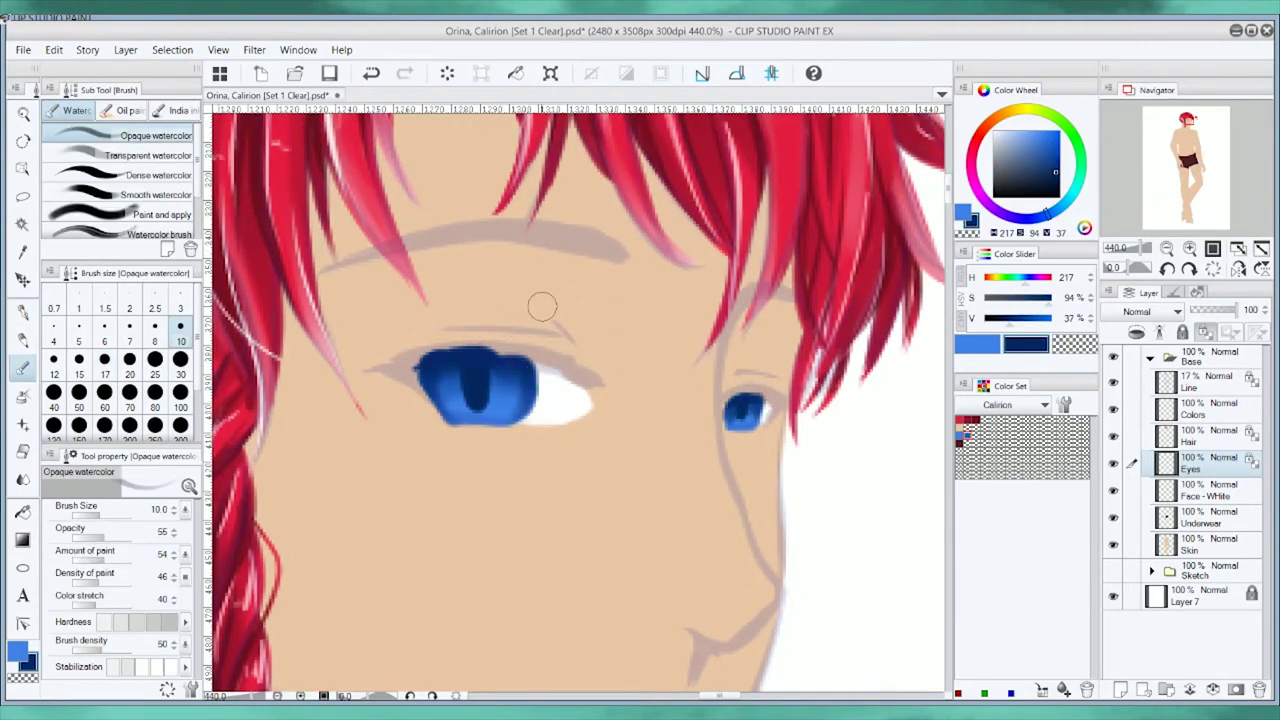
alt+click(470, 390)
key(p)
alt+click(740, 400)
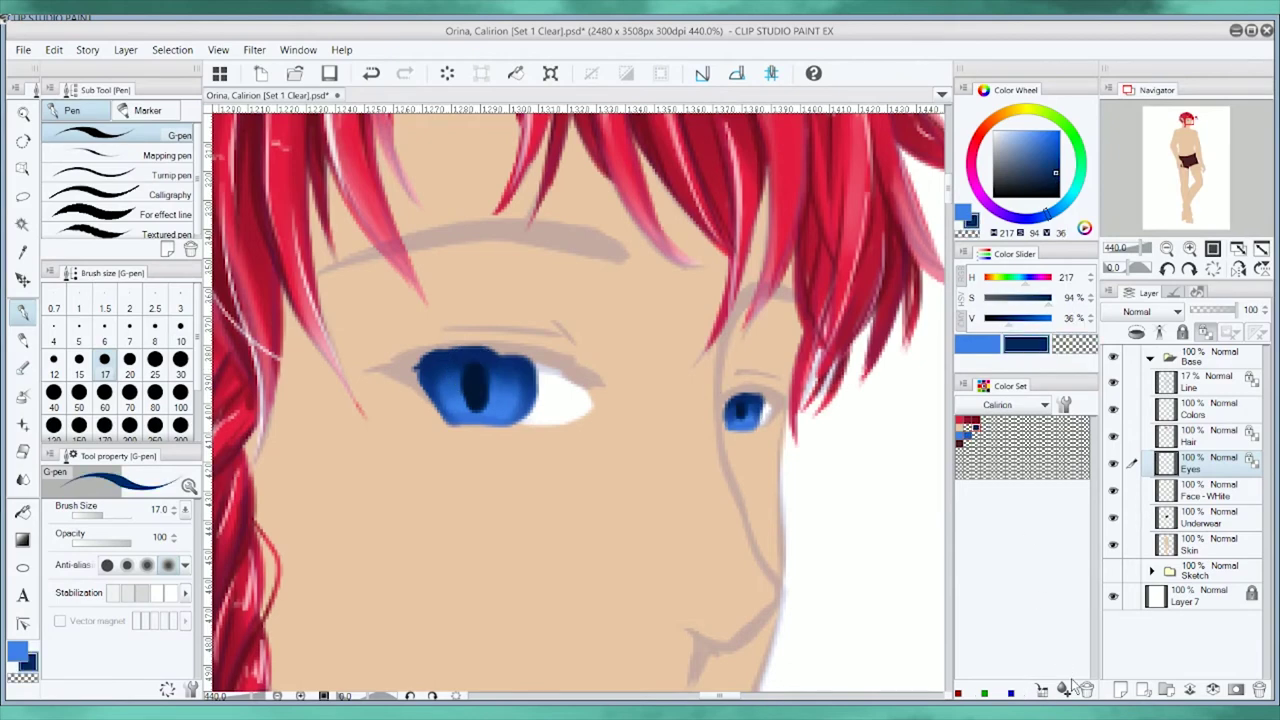
alt+click(467, 374)
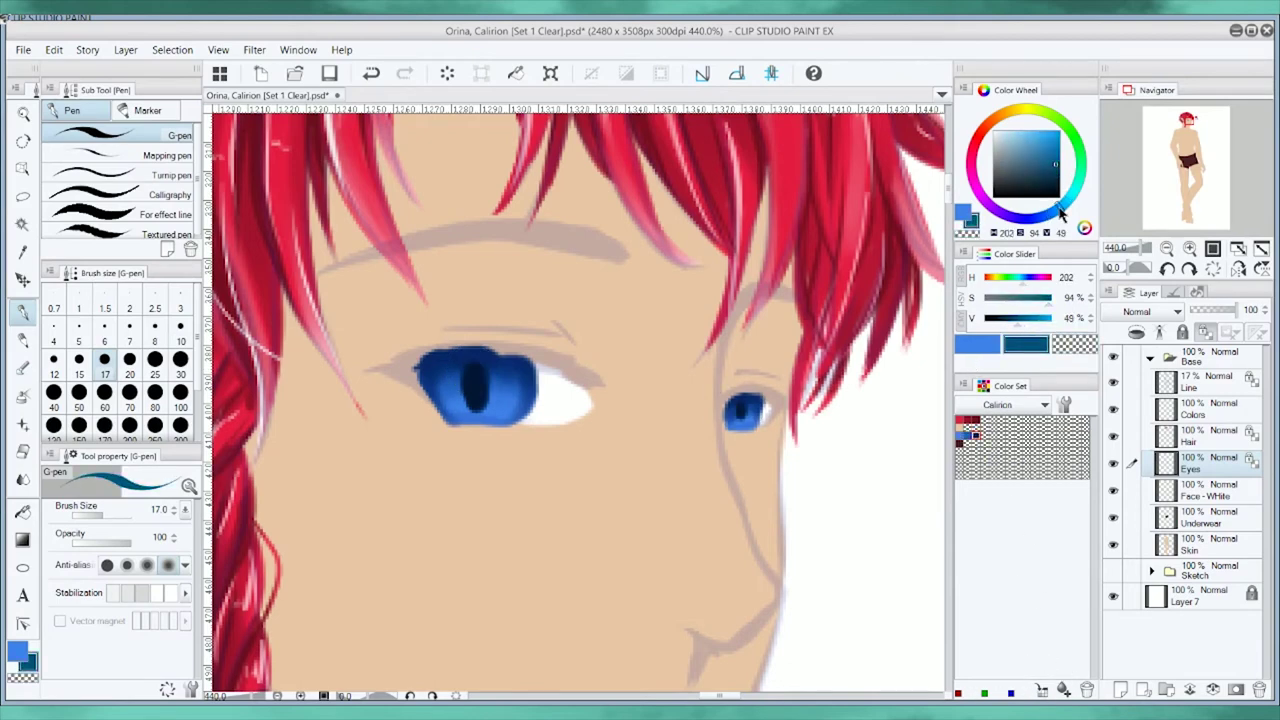
key(b)
click(1013, 135)
key(p)
drag(505, 380, 455, 385)
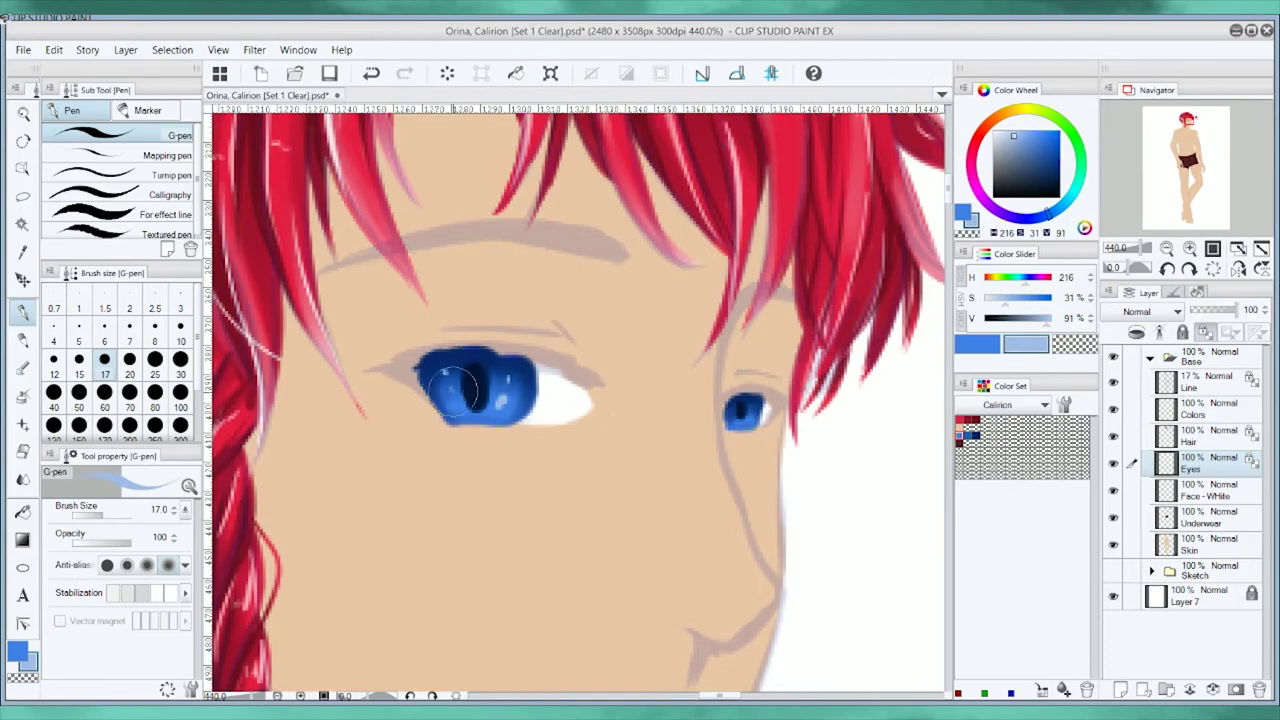
Pick white for the eye glints and return the Line layer to 100% opacity.
scroll(440, 385, down, 5)
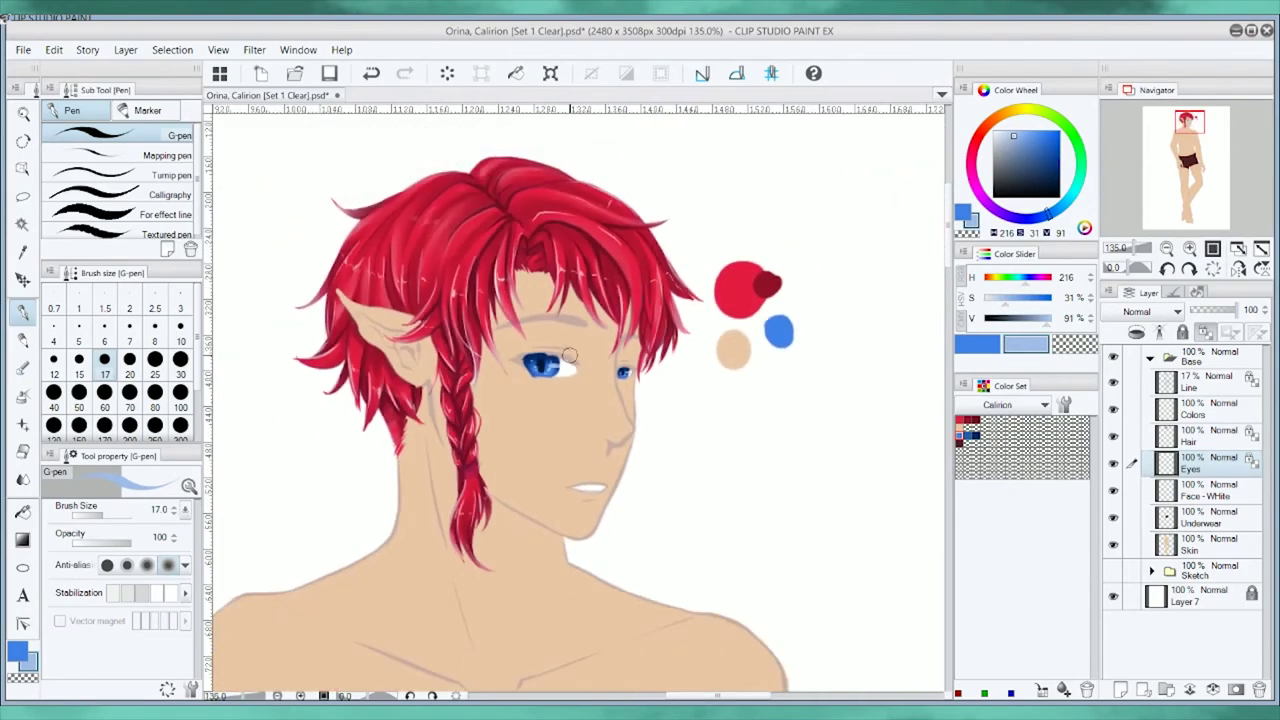
scroll(520, 428, up, 6)
alt+click(510, 402)
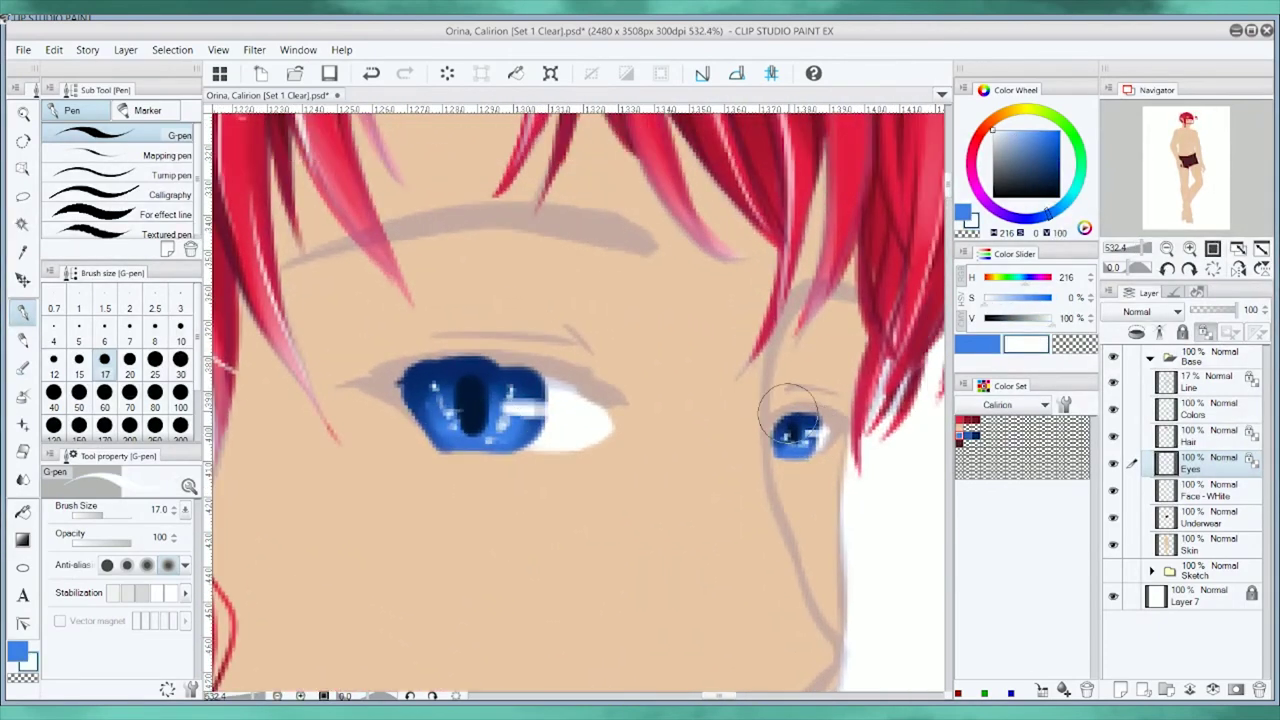
scroll(510, 395, down, 4)
click(1200, 381)
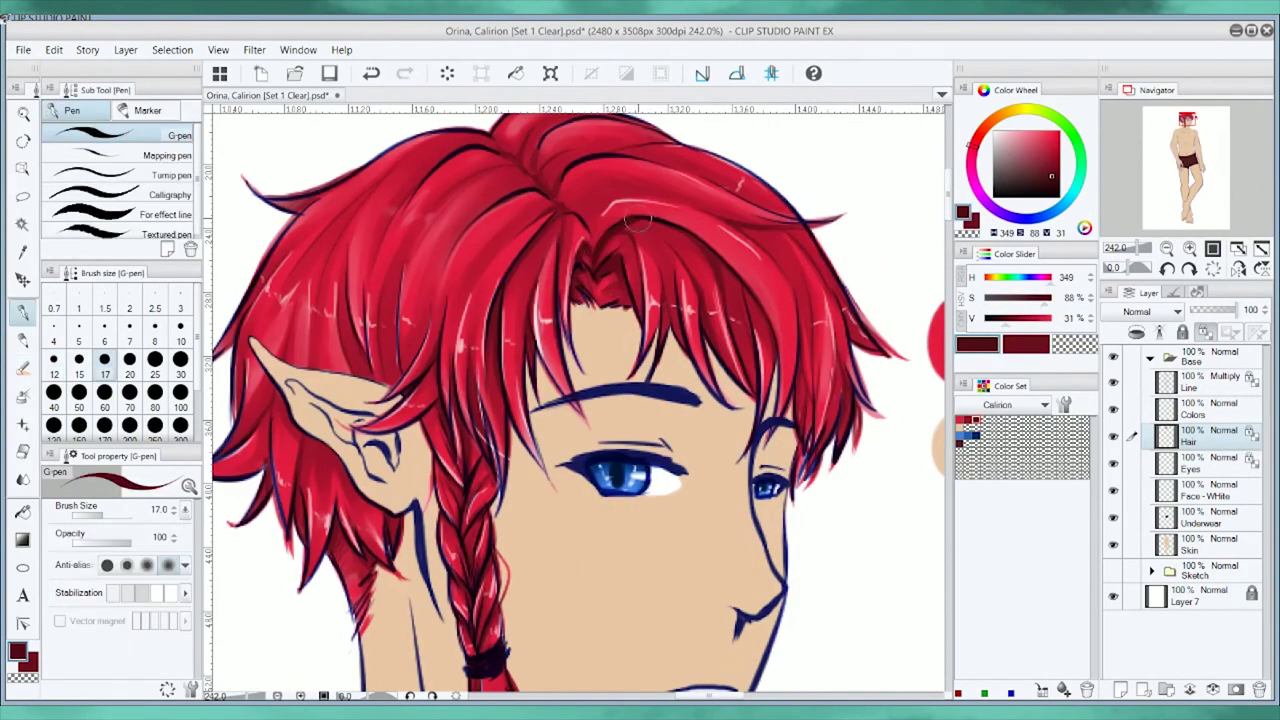
Use the Oil paint brush to dab a small dark-red touch onto the hair.
key(b)
key(p)
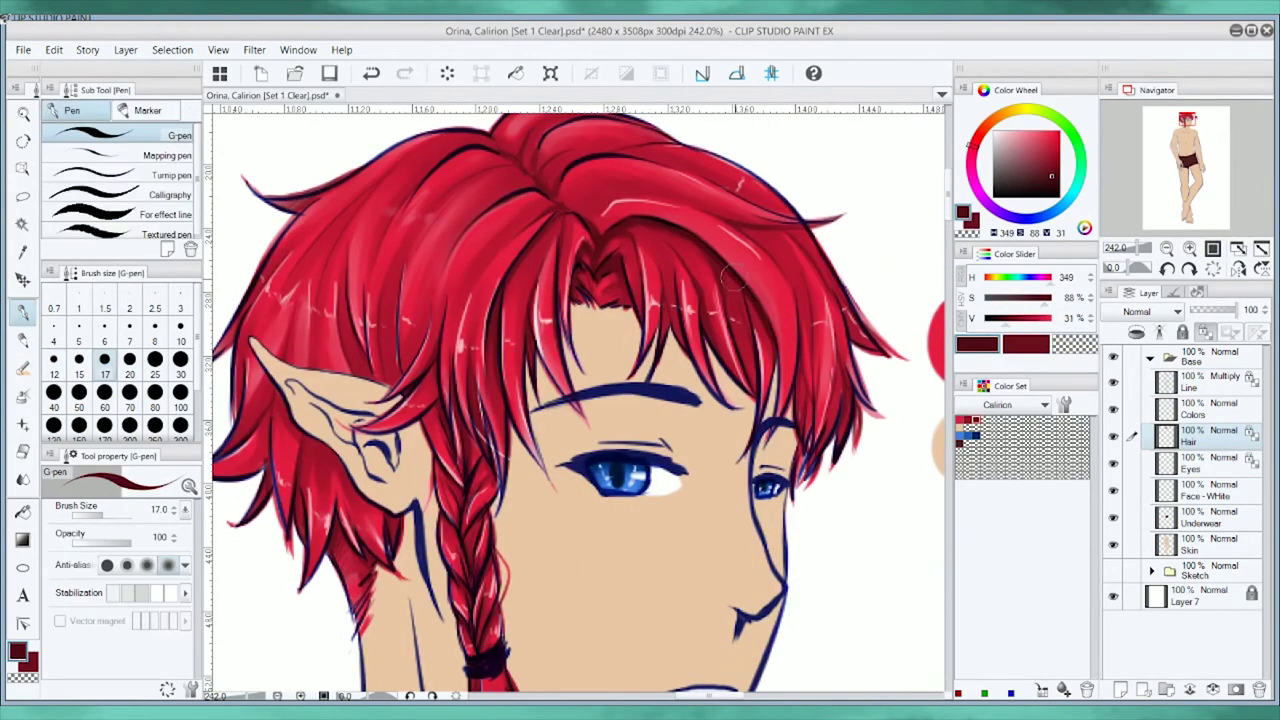
key(b)
key(p)
scroll(758, 326, up, 2)
key(b)
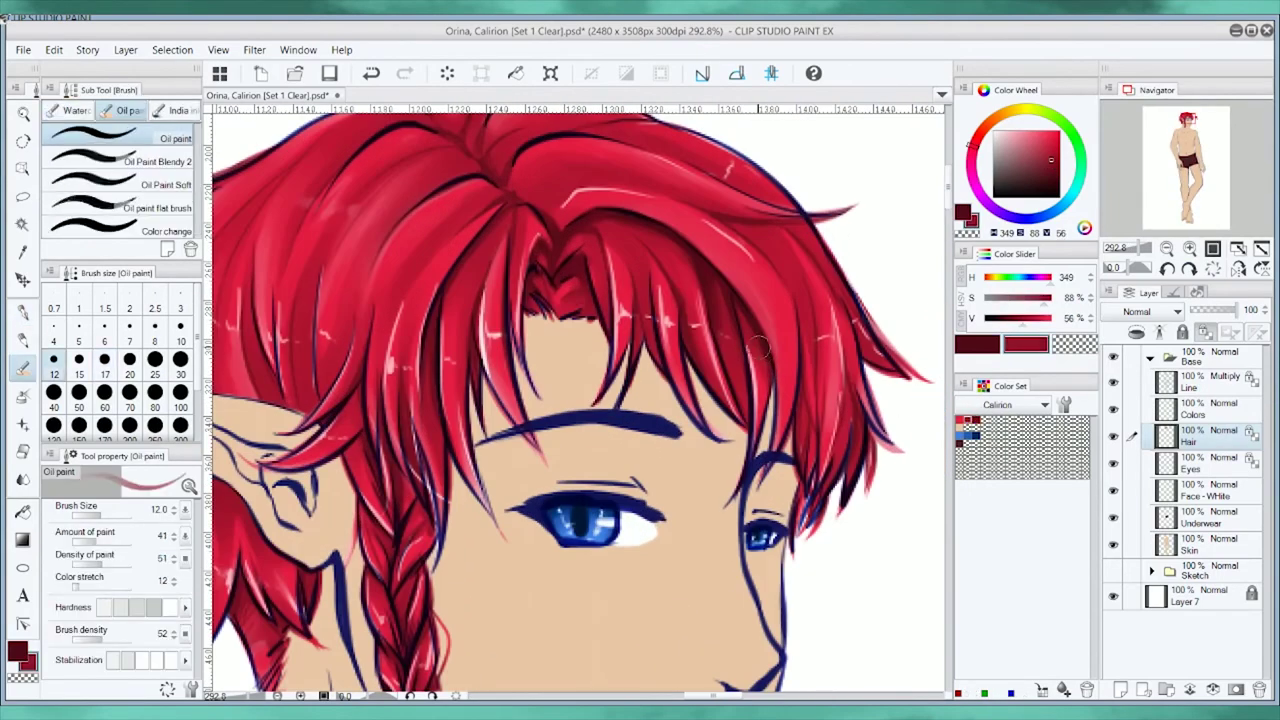
key(p)
key(b)
key(p)
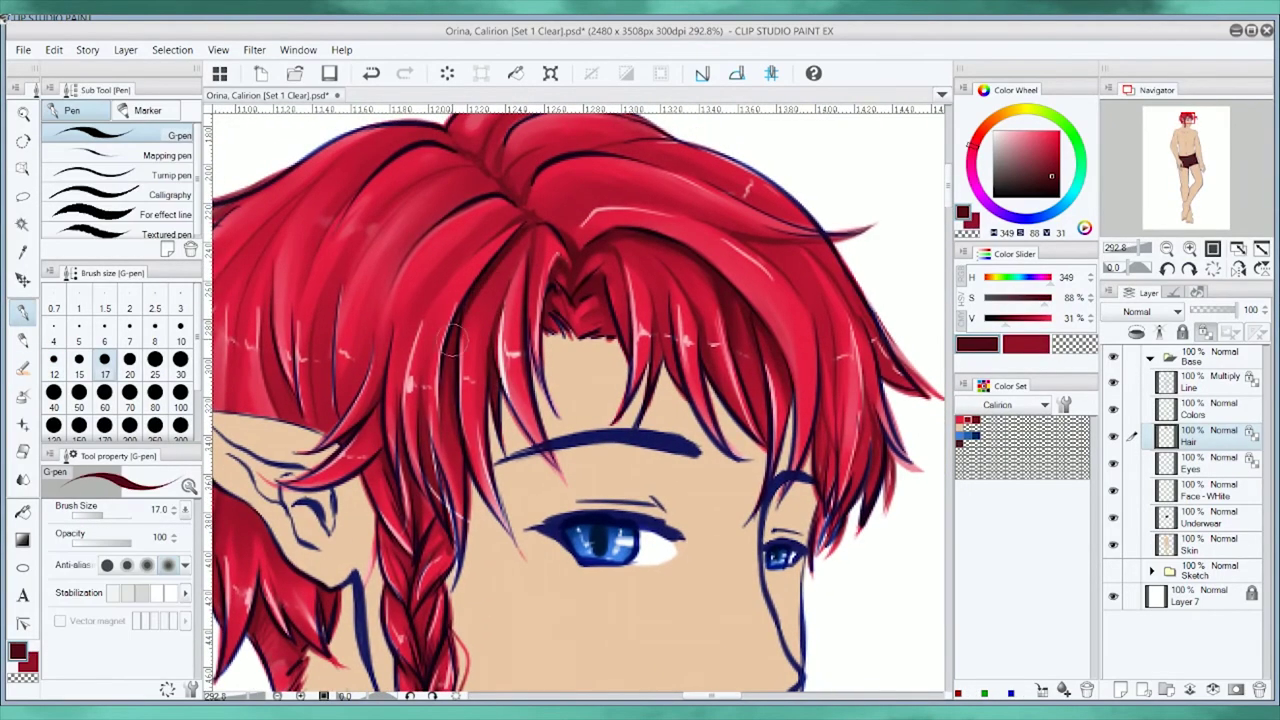
key(b)
key(p)
key(b)
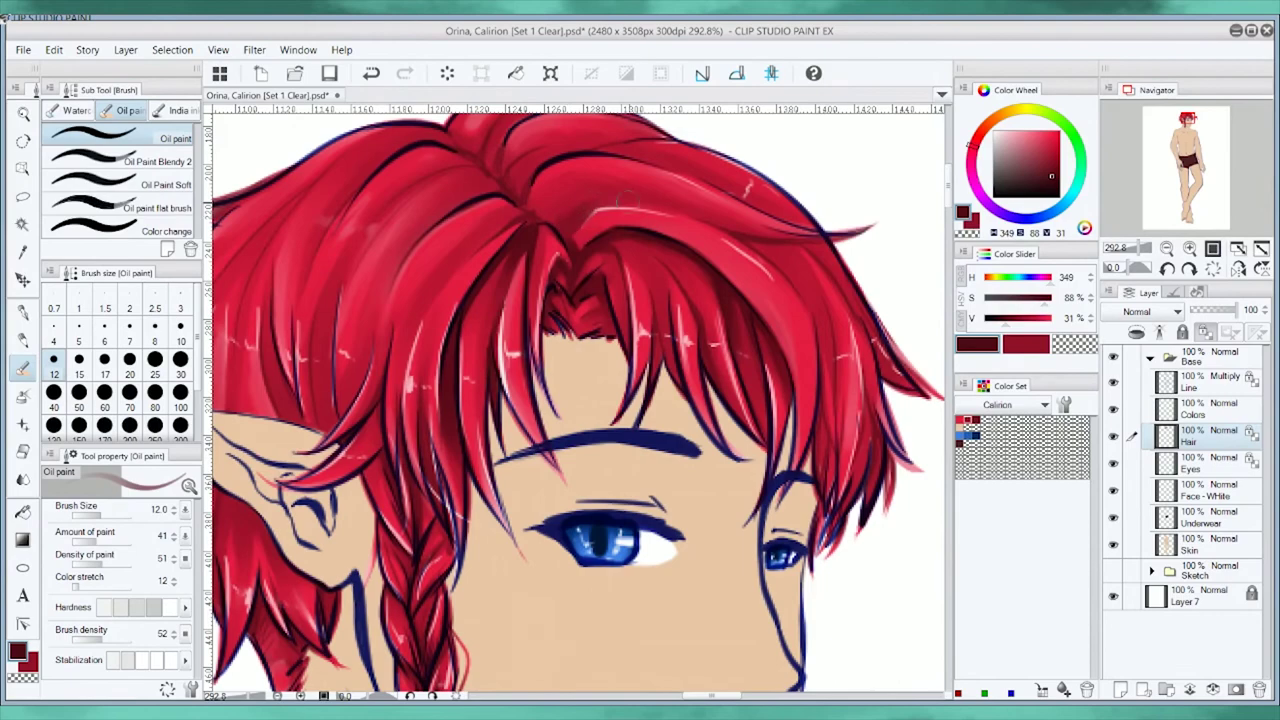
click(548, 218)
Shrink the brush slightly, look over the hair, and select the Line layer.
scroll(673, 326, right, 2)
scroll(713, 481, right, 1)
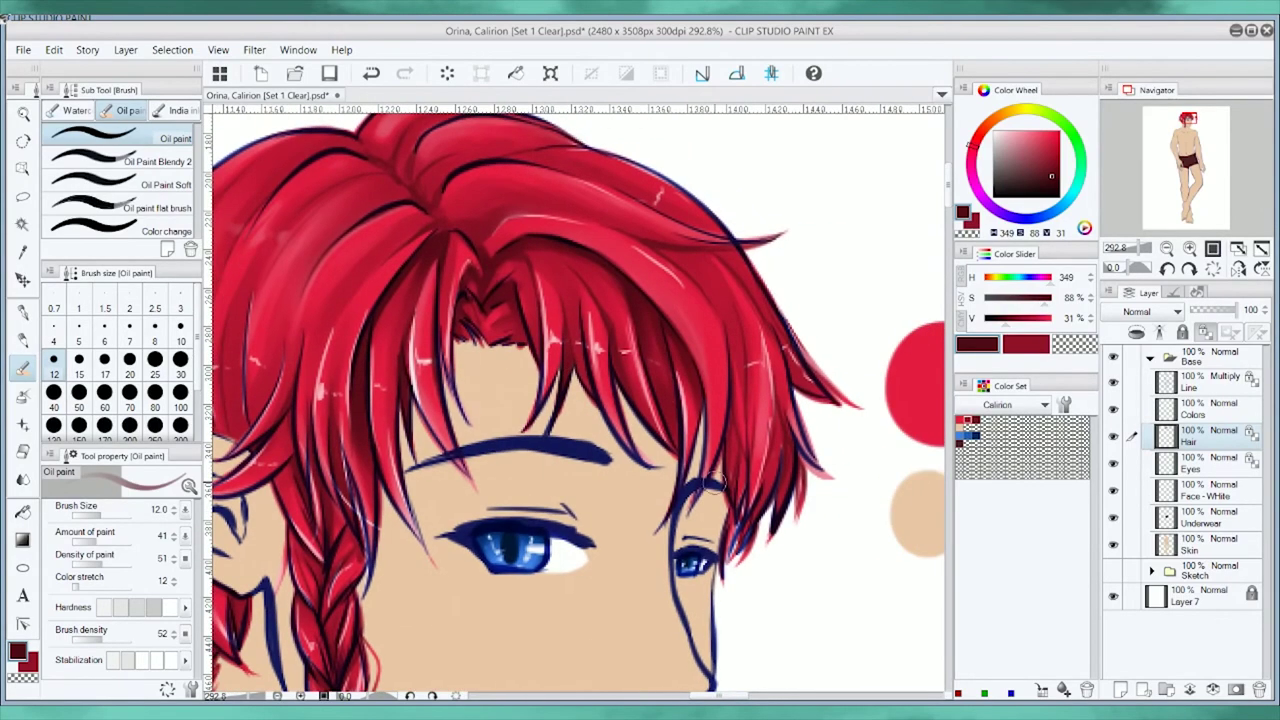
drag(605, 271, 685, 331)
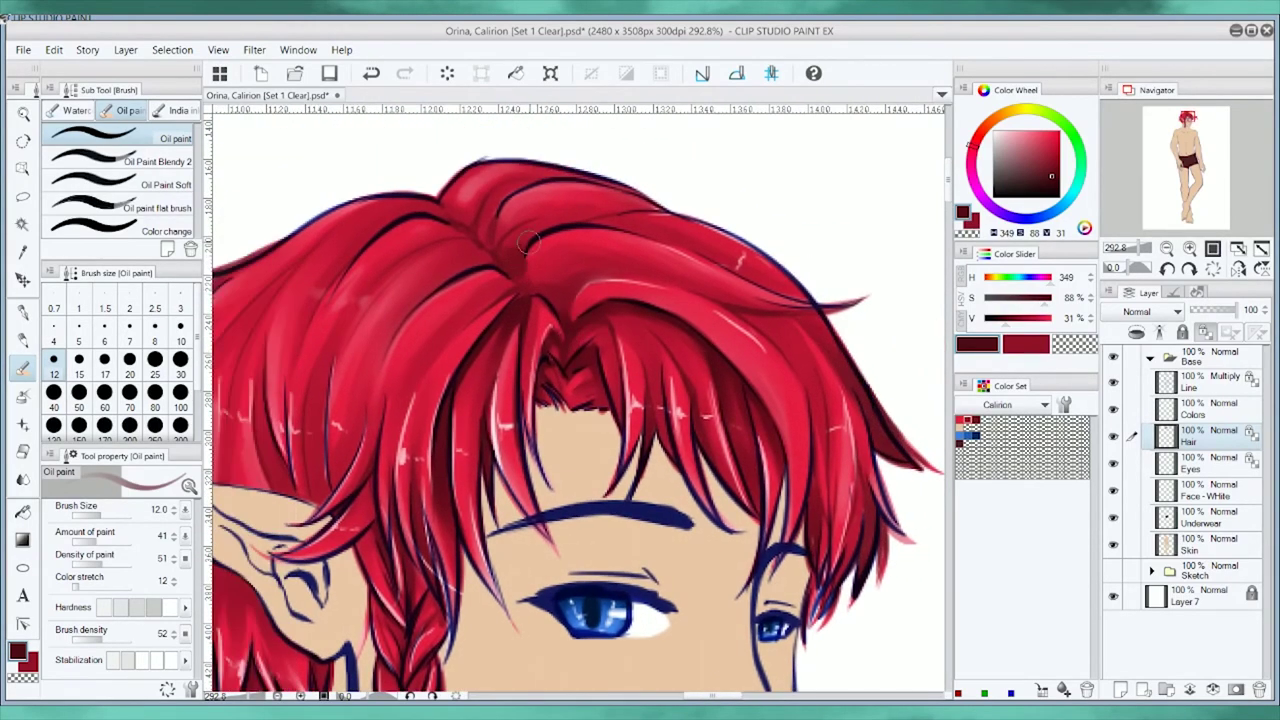
key(bracketleft)
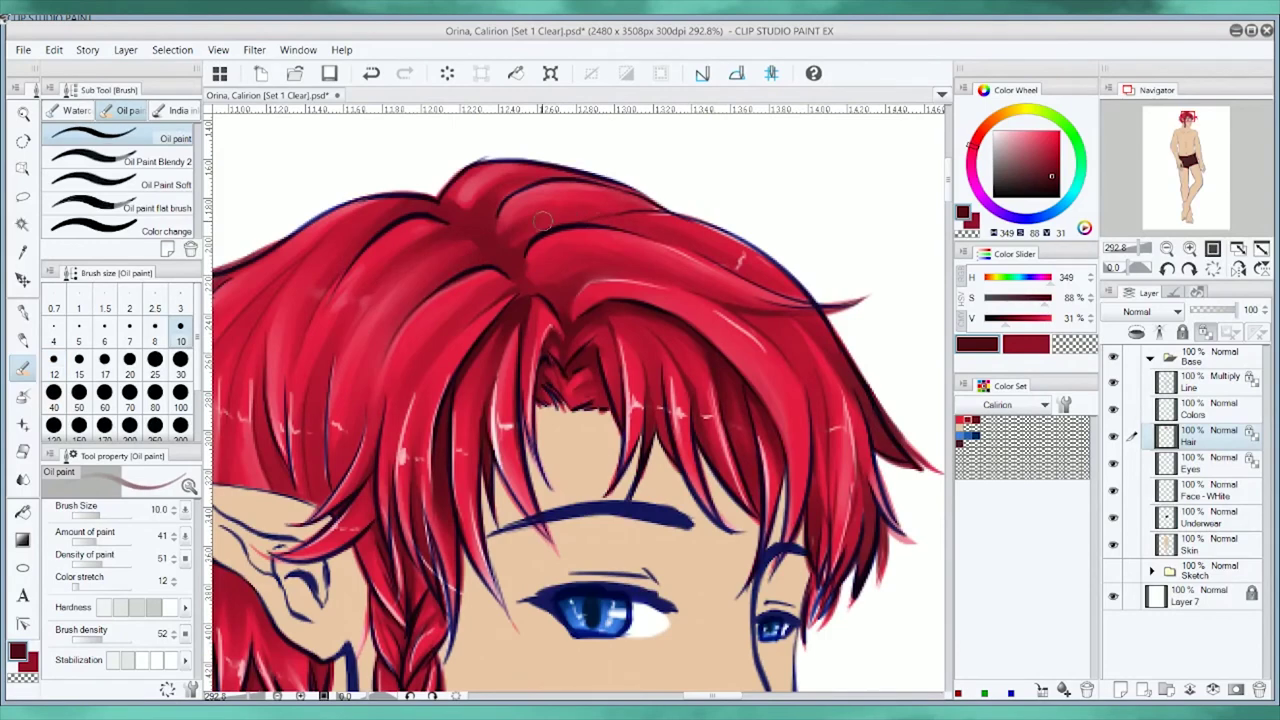
scroll(440, 285, left, 4)
scroll(440, 285, down, 2)
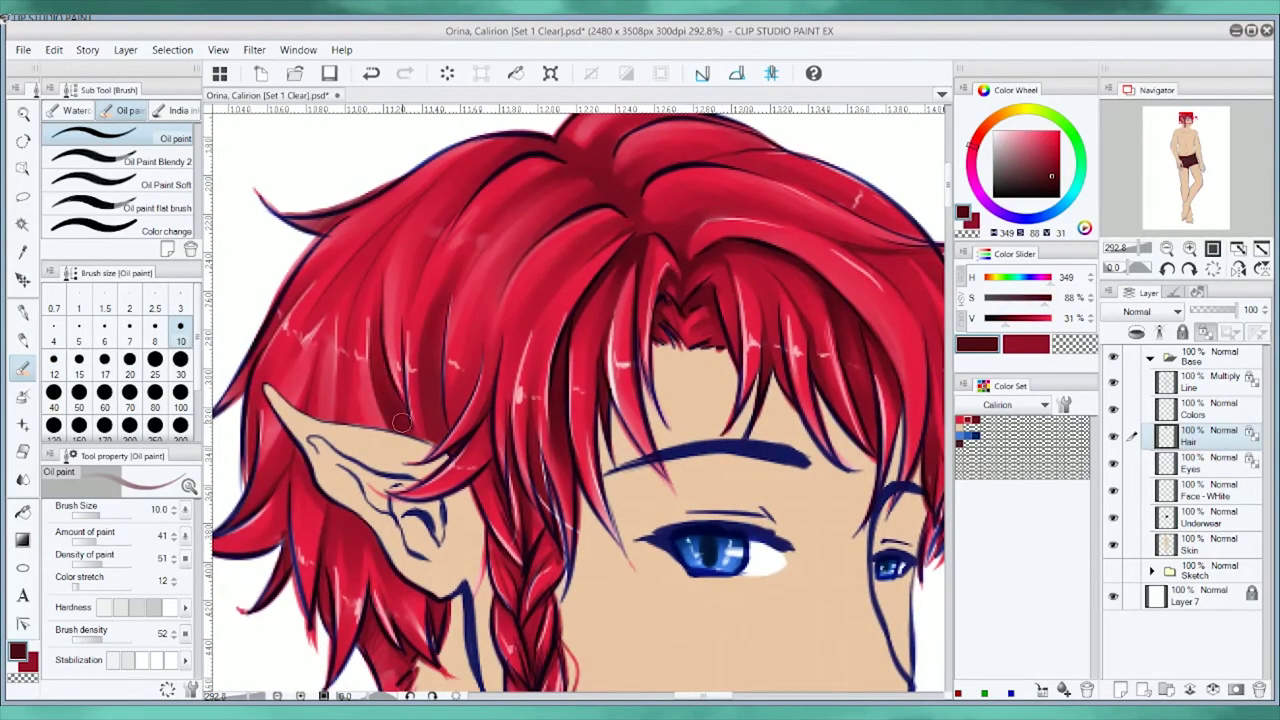
scroll(390, 350, left, 2)
scroll(440, 173, down, 2)
scroll(437, 172, left, 1)
scroll(437, 172, down, 1)
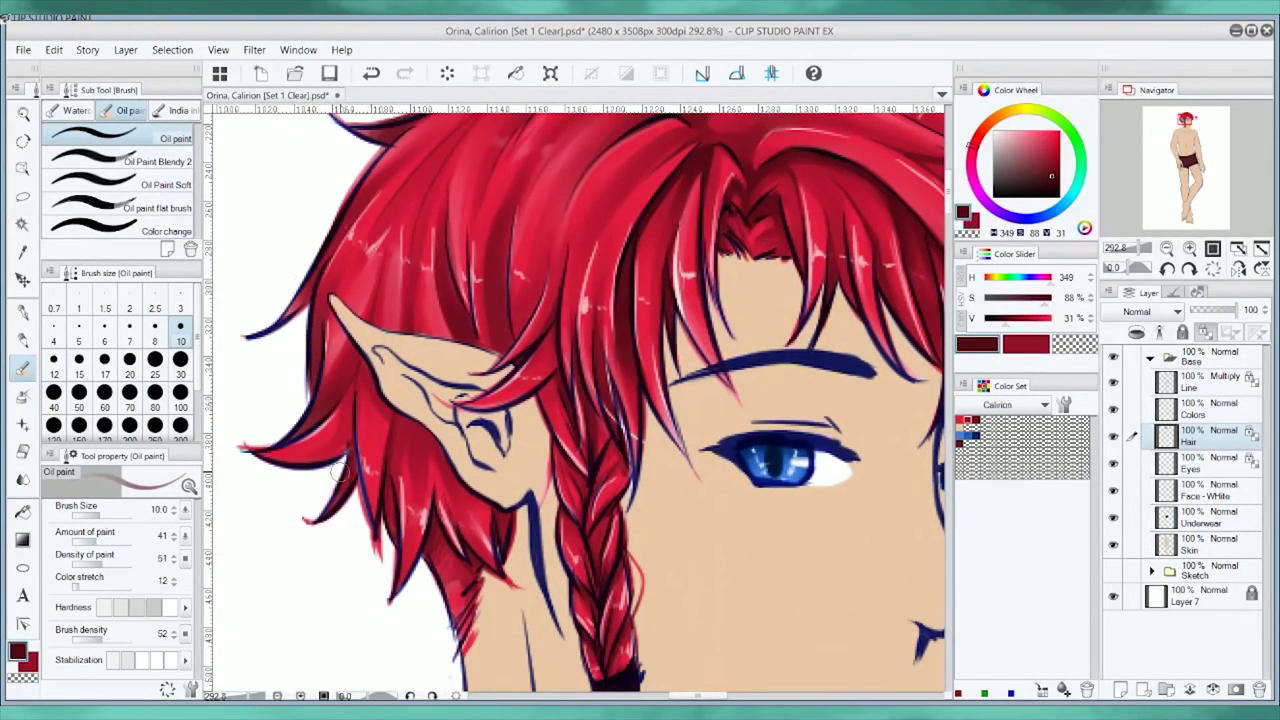
scroll(485, 571, right, 4)
scroll(461, 321, up, 2)
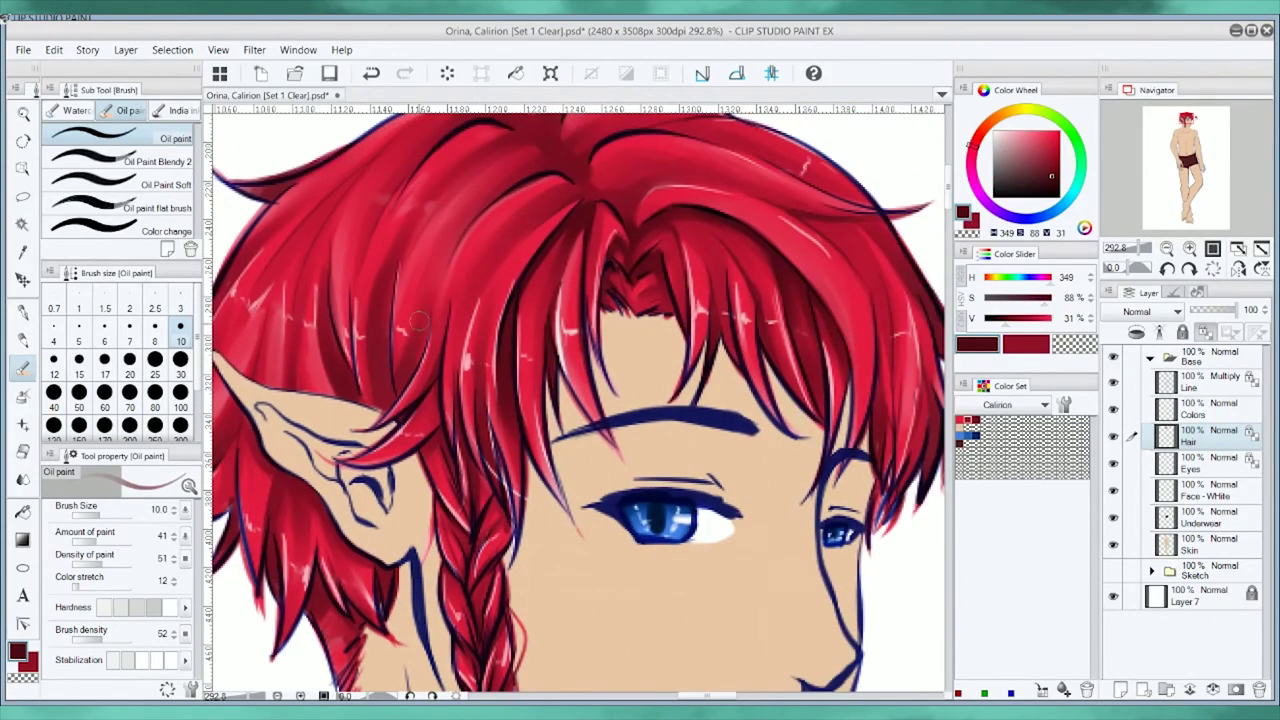
scroll(418, 321, down, 4)
scroll(450, 300, up, 4)
scroll(624, 228, down, 1)
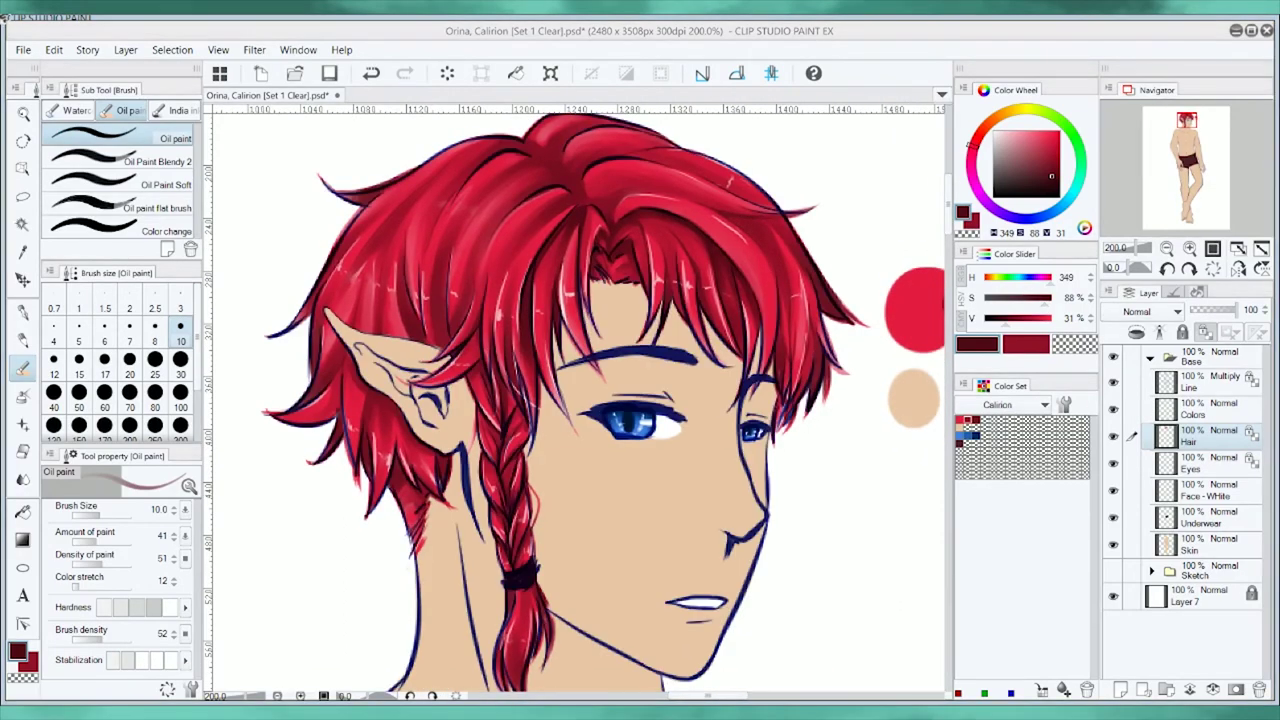
alt+click(900, 395)
Fade the Line layer to 16% and pick a darker skin tone on the Skin layer.
scroll(580, 400, up, 1)
click(1205, 381)
drag(1240, 310, 1200, 310)
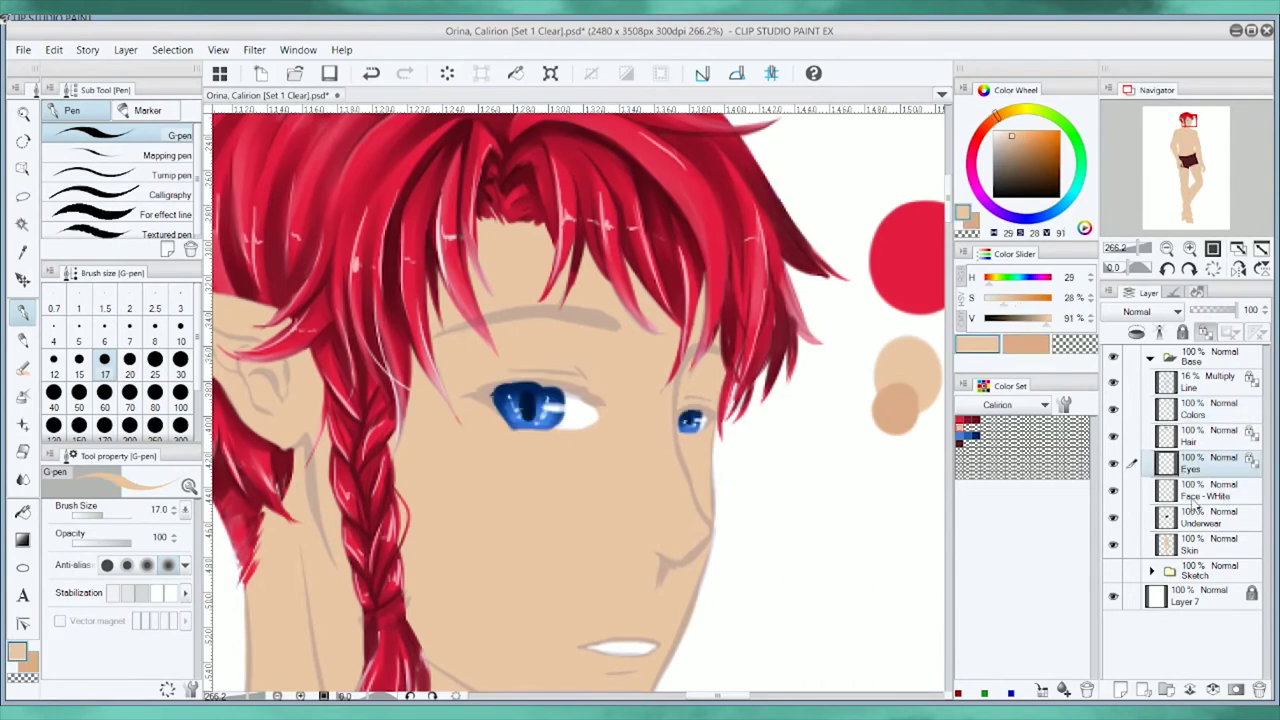
mouse_move(1010, 298)
mouse_down()
mouse_move(997, 305)
mouse_move(1050, 318)
mouse_up()
click(1210, 490)
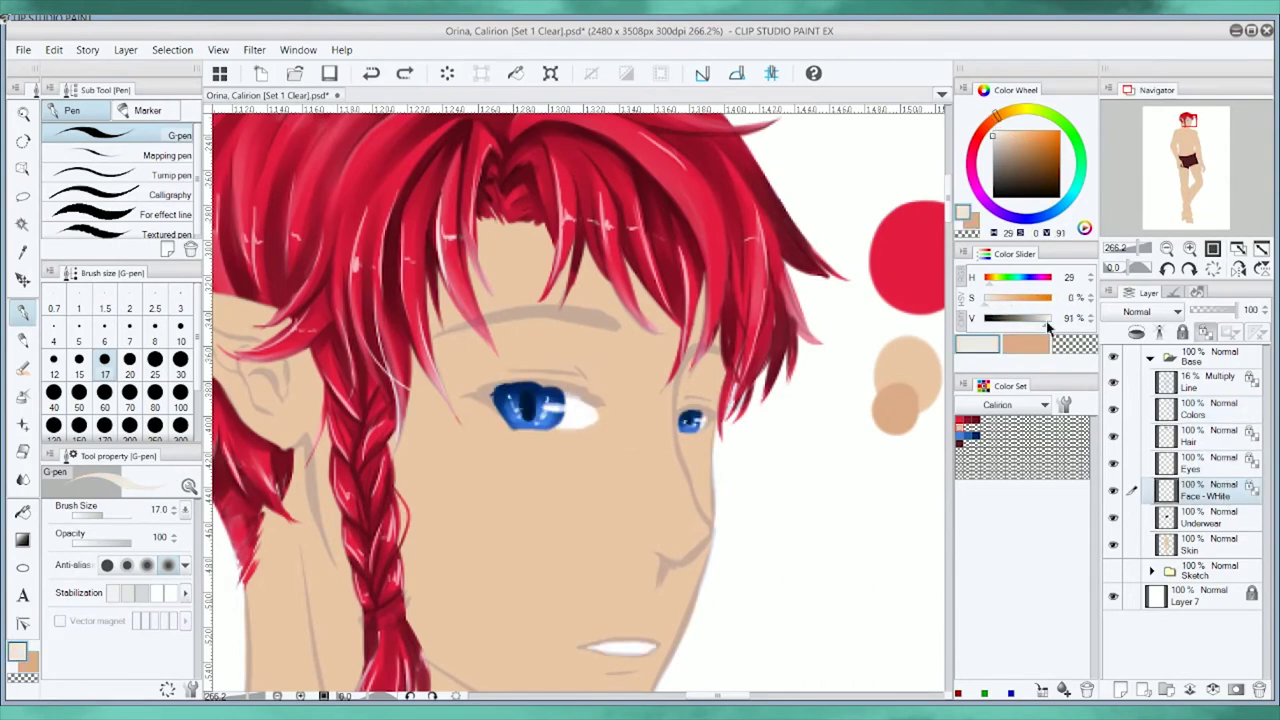
drag(655, 547, 663, 557)
alt+click(883, 411)
ctrl+shift+click(883, 411)
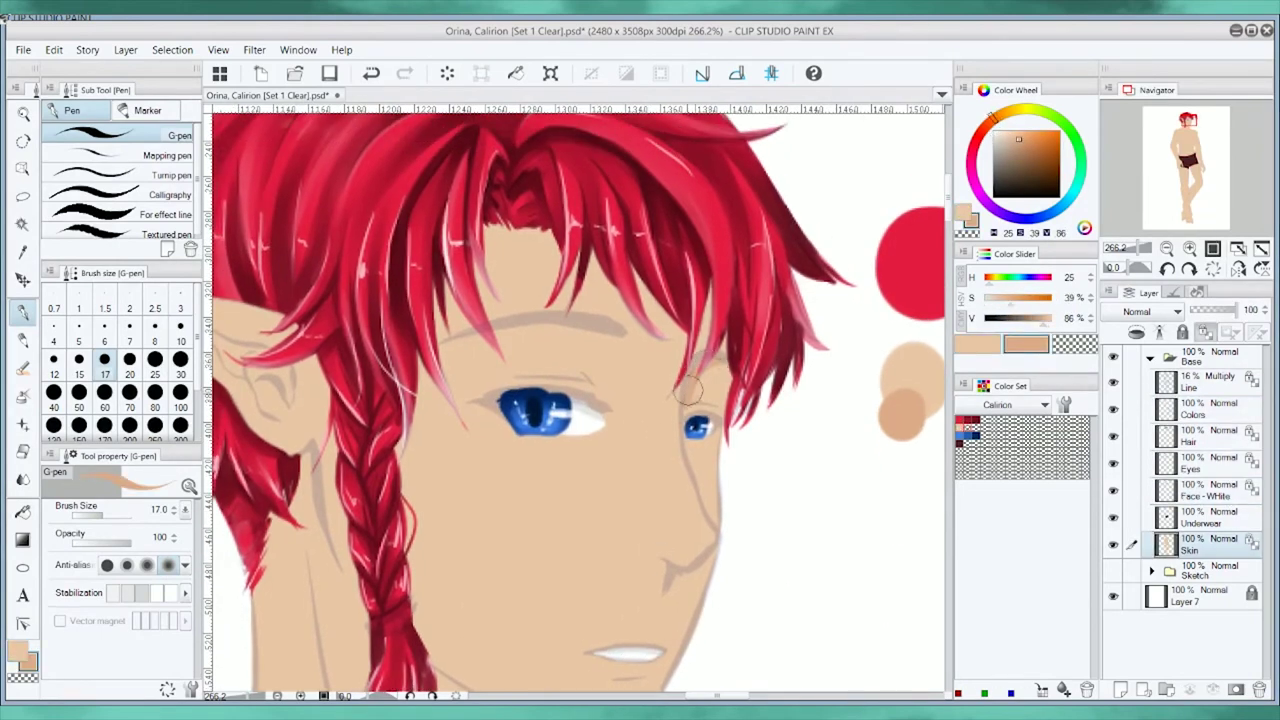
Shade the cheek contour, chin, under the brow and beside the nose bridge, undoing the last stroke.
drag(683, 410, 712, 530)
drag(665, 600, 670, 528)
drag(585, 605, 680, 598)
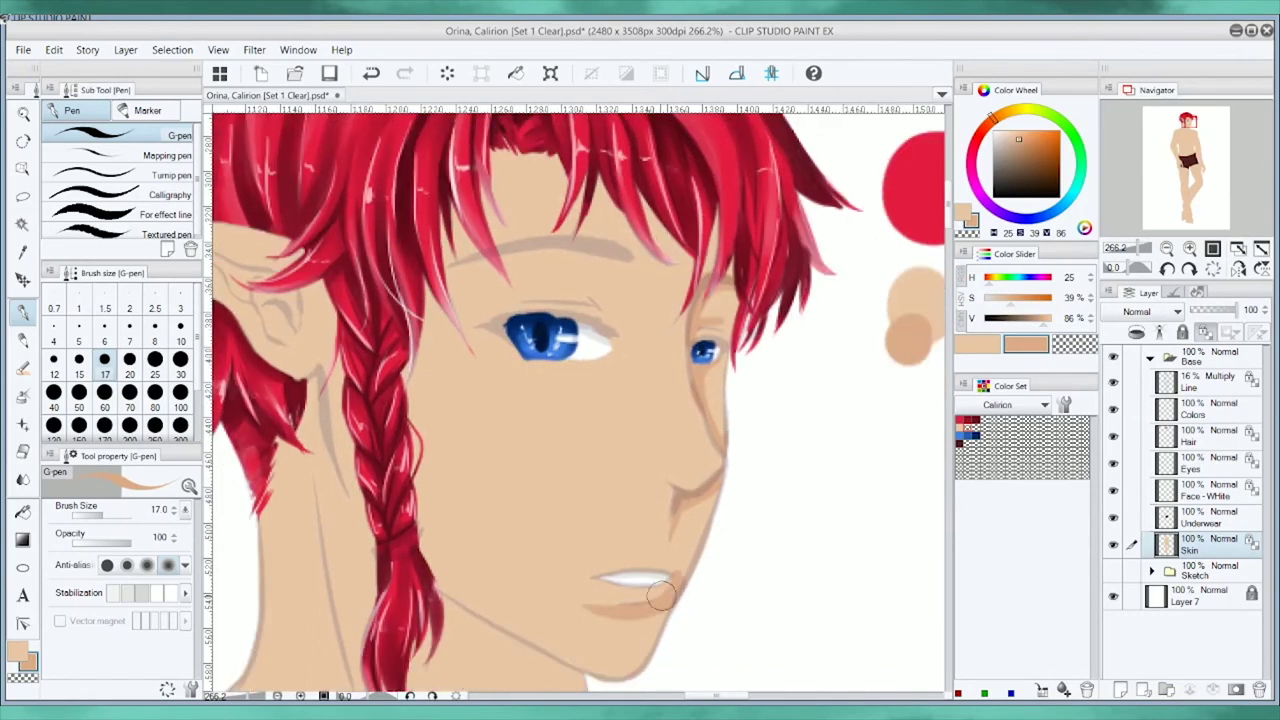
mouse_move(680, 520)
mouse_down()
mouse_move(655, 612)
mouse_move(590, 630)
mouse_up()
drag(650, 200, 720, 258)
drag(600, 160, 650, 260)
mouse_move(510, 270)
mouse_down()
mouse_move(623, 280)
mouse_move(645, 340)
mouse_move(640, 405)
mouse_up()
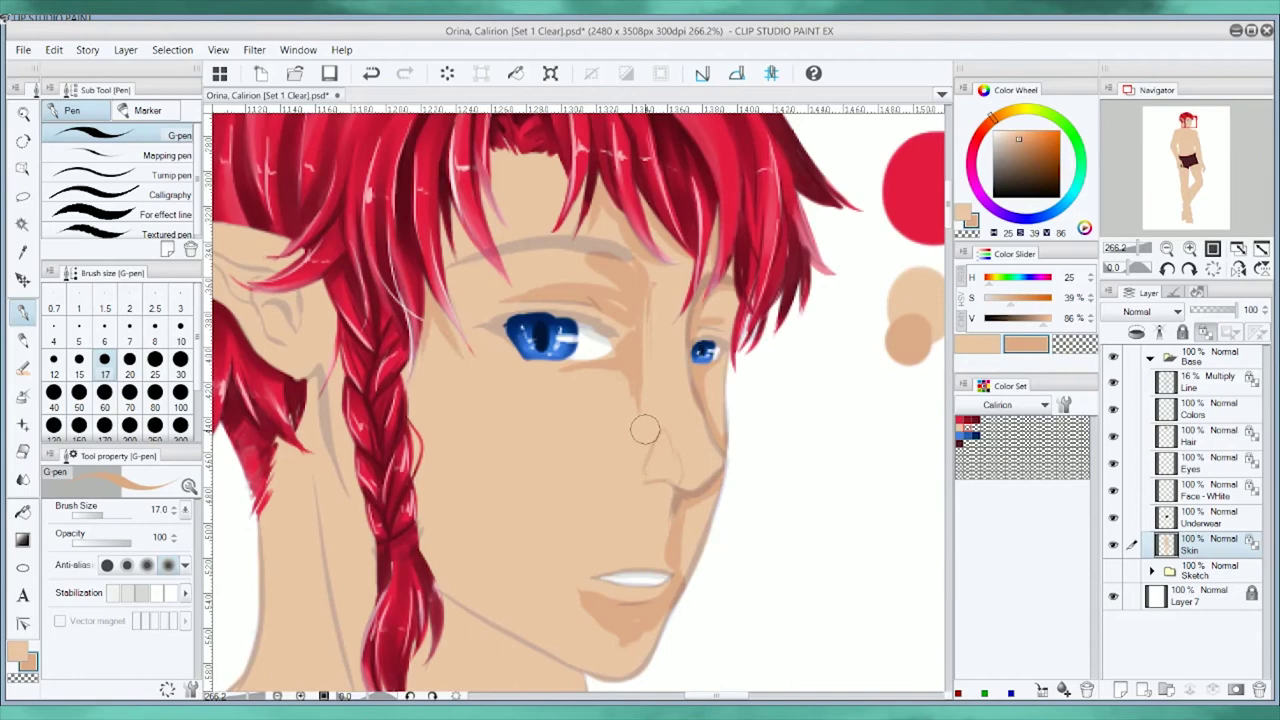
key(ctrl+z)
Soften the chin shading with the Opaque watercolor brush.
key(b)
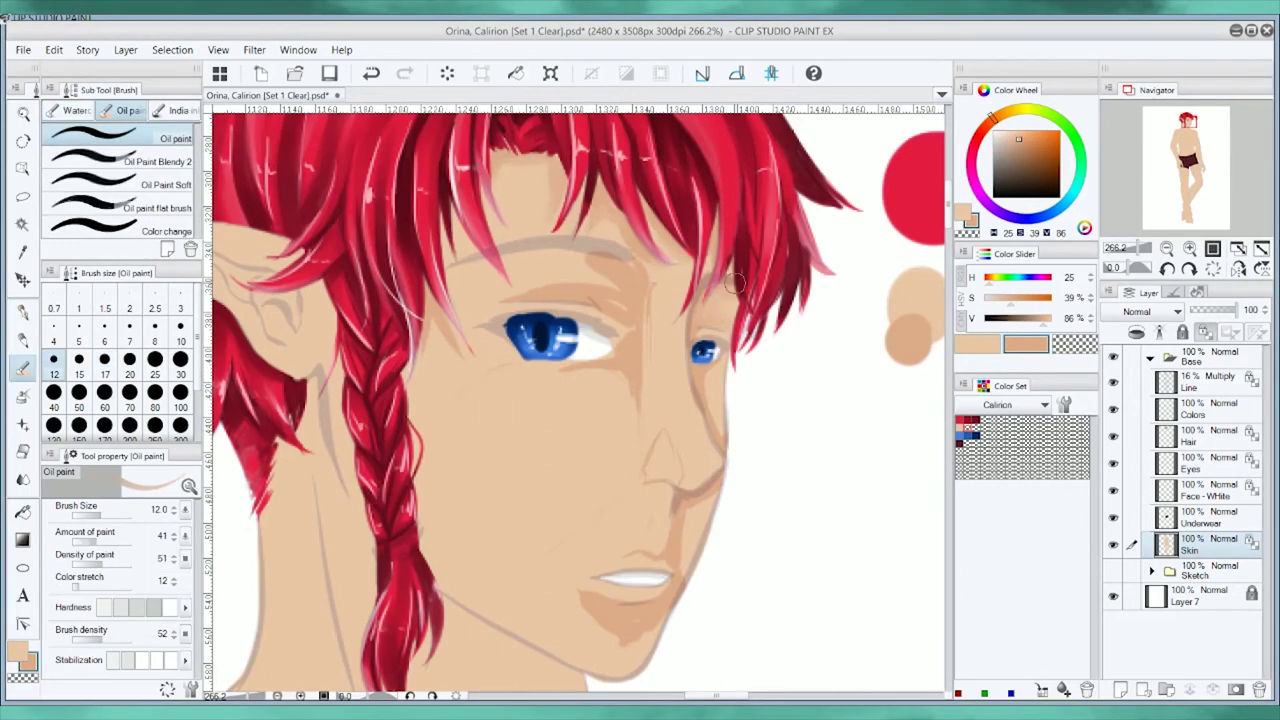
key(b)
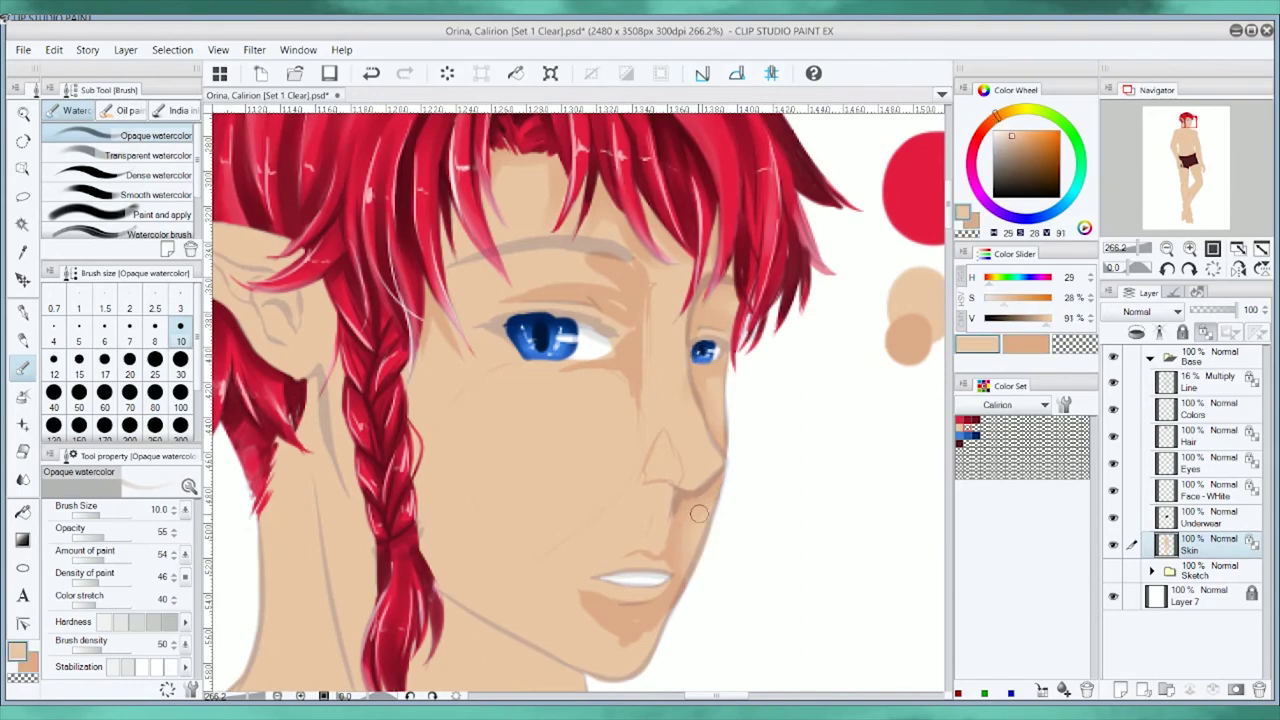
key(b)
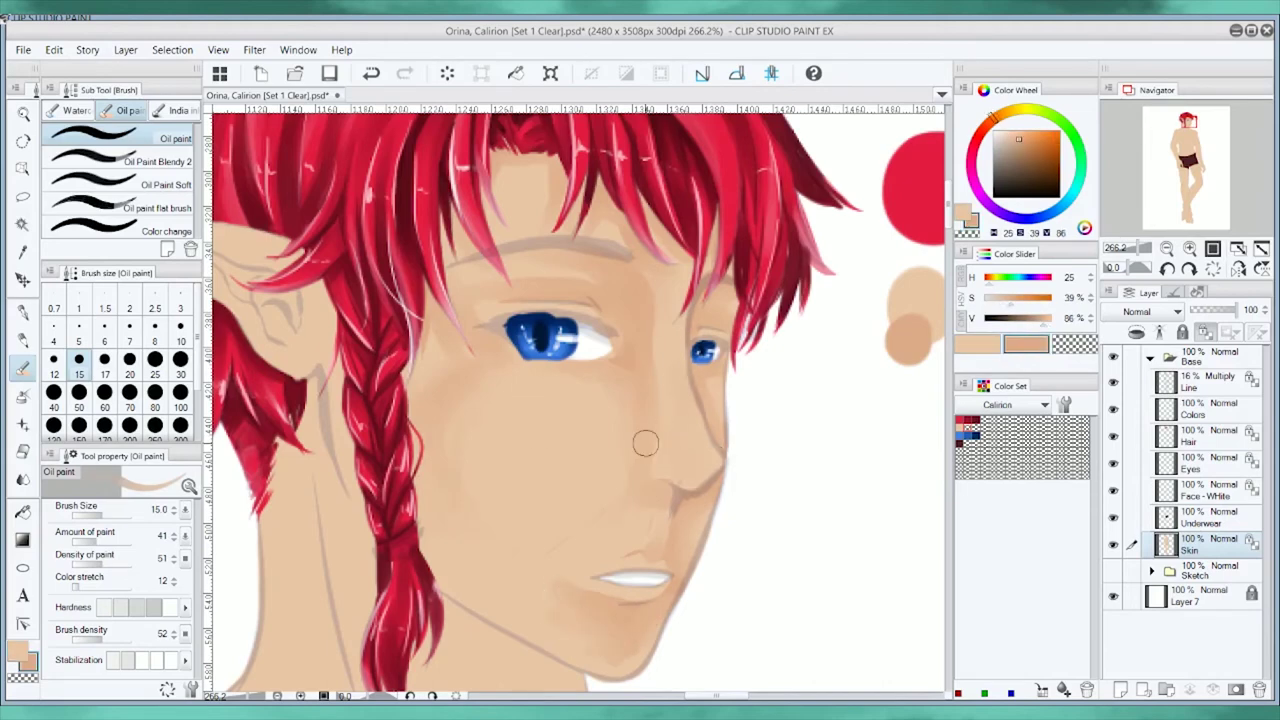
scroll(643, 443, down, 1)
scroll(510, 286, down, 2)
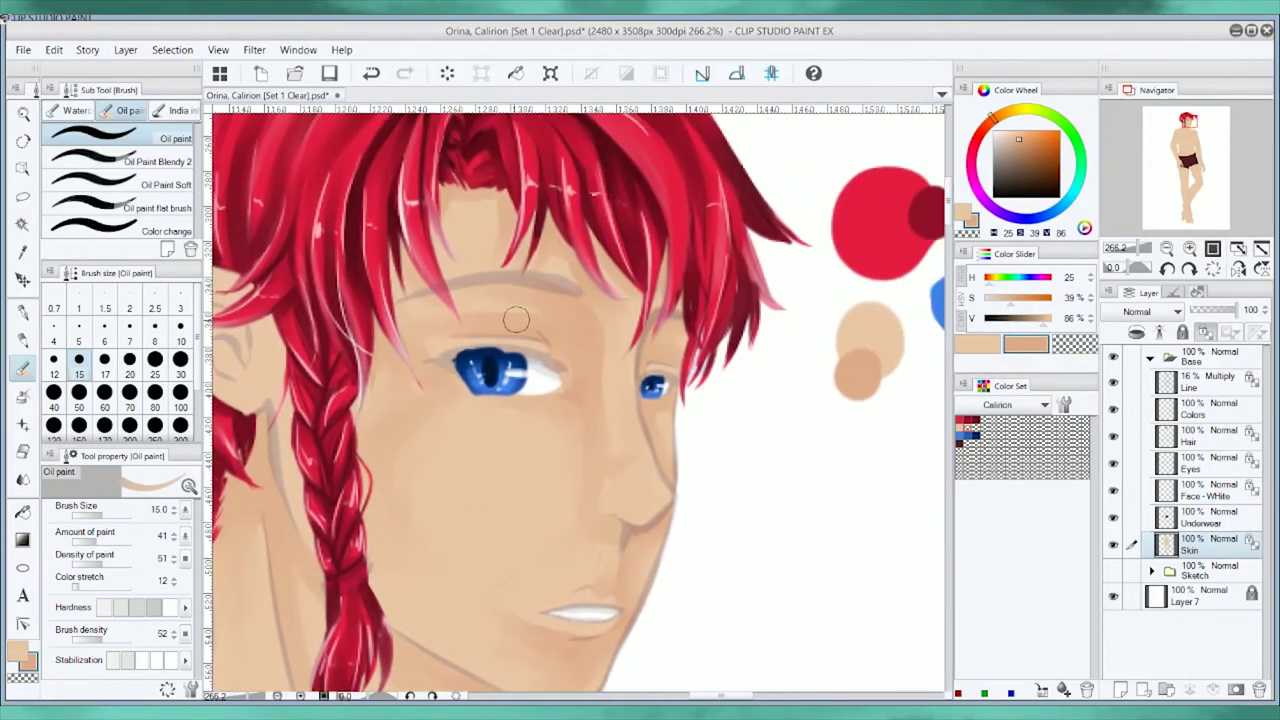
scroll(510, 286, up, 2)
key(b)
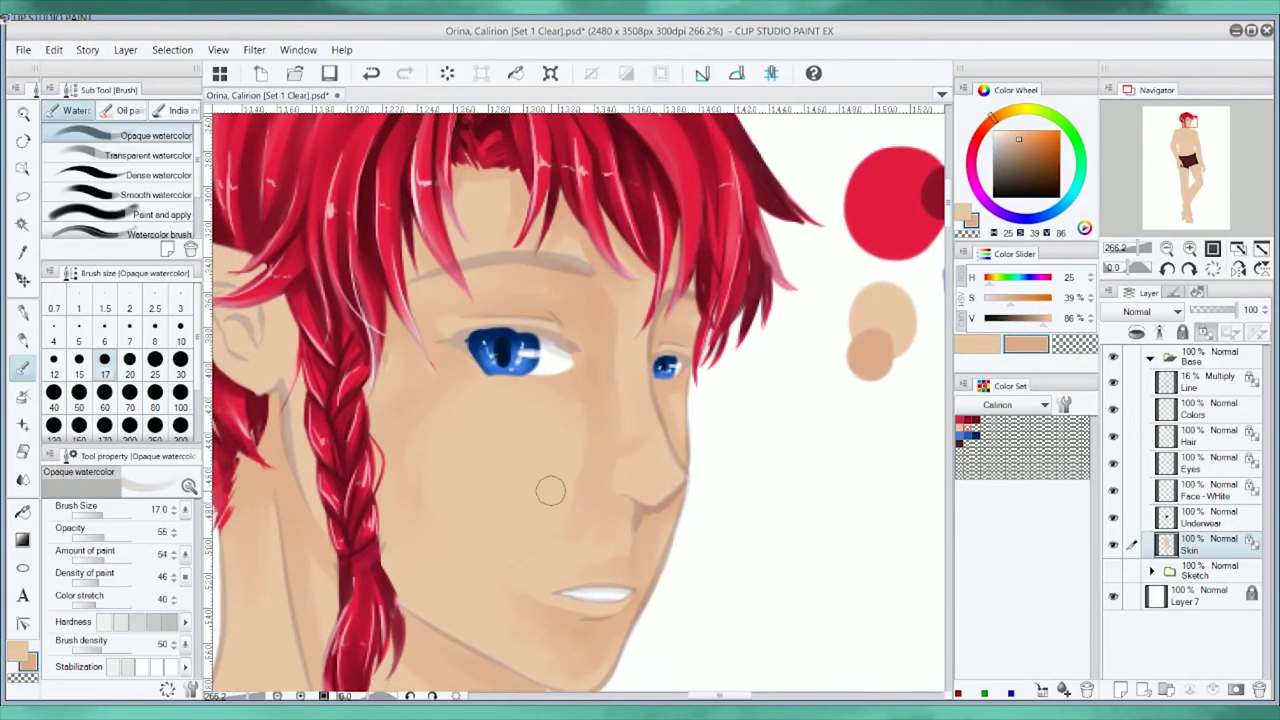
mouse_move(535, 645)
mouse_down()
mouse_move(560, 655)
mouse_move(521, 642)
mouse_up()
Re-pick the darker skin tone, toggling between light and dark skin colours and adjusting brush size.
alt+click(457, 370)
key(x)
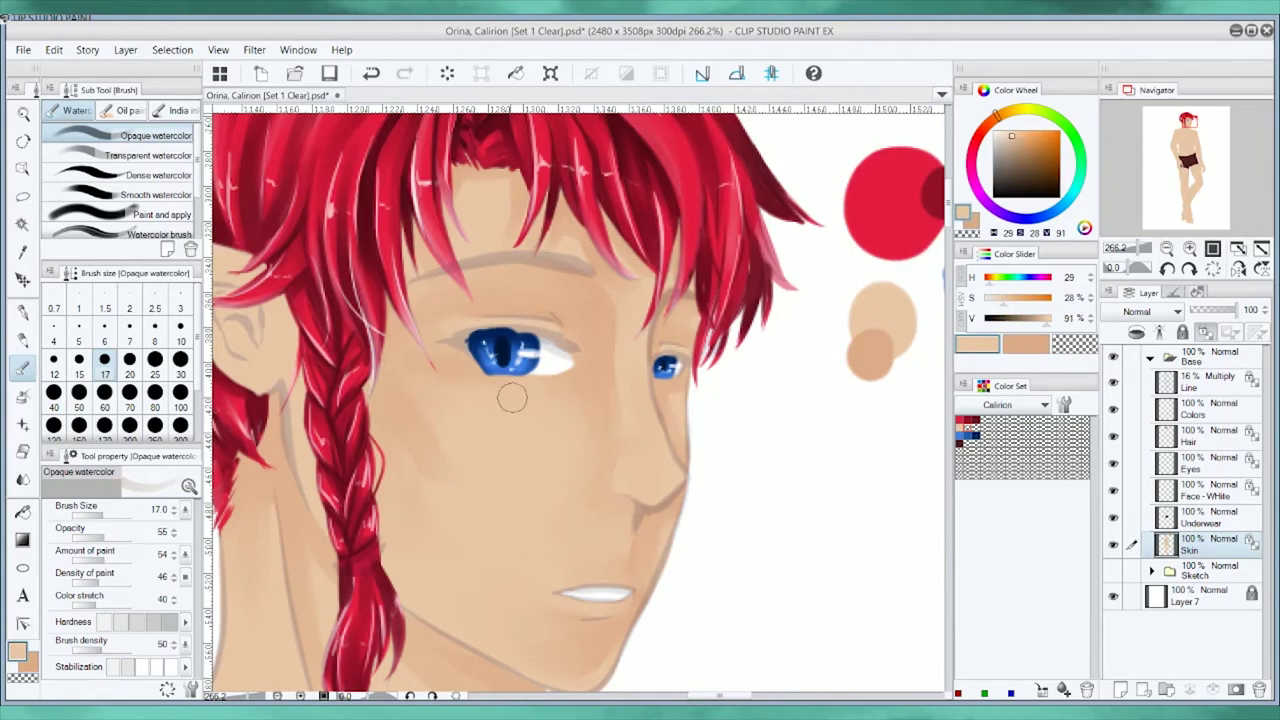
key(x)
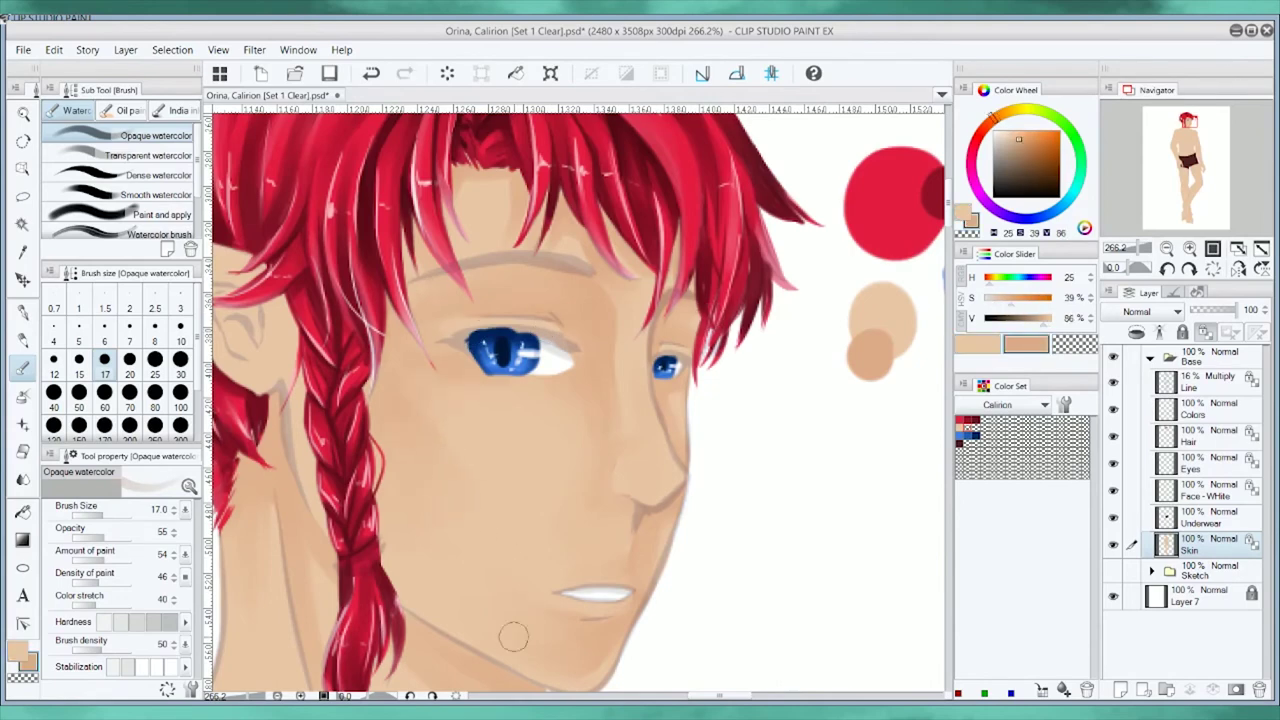
key(x)
key(x)
key(bracketleft)
key(bracketleft)
drag(672, 429, 722, 352)
key(x)
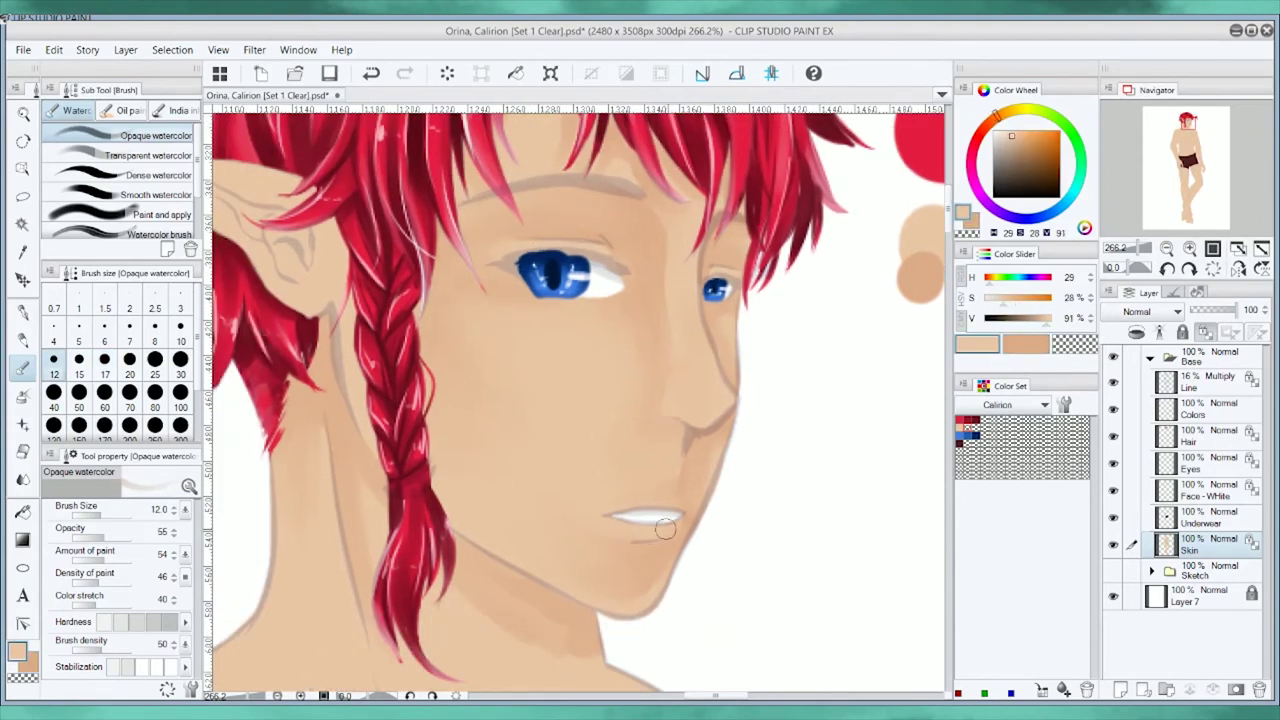
key(x)
key(bracketright)
key(bracketright)
key(bracketright)
key(bracketright)
key(bracketright)
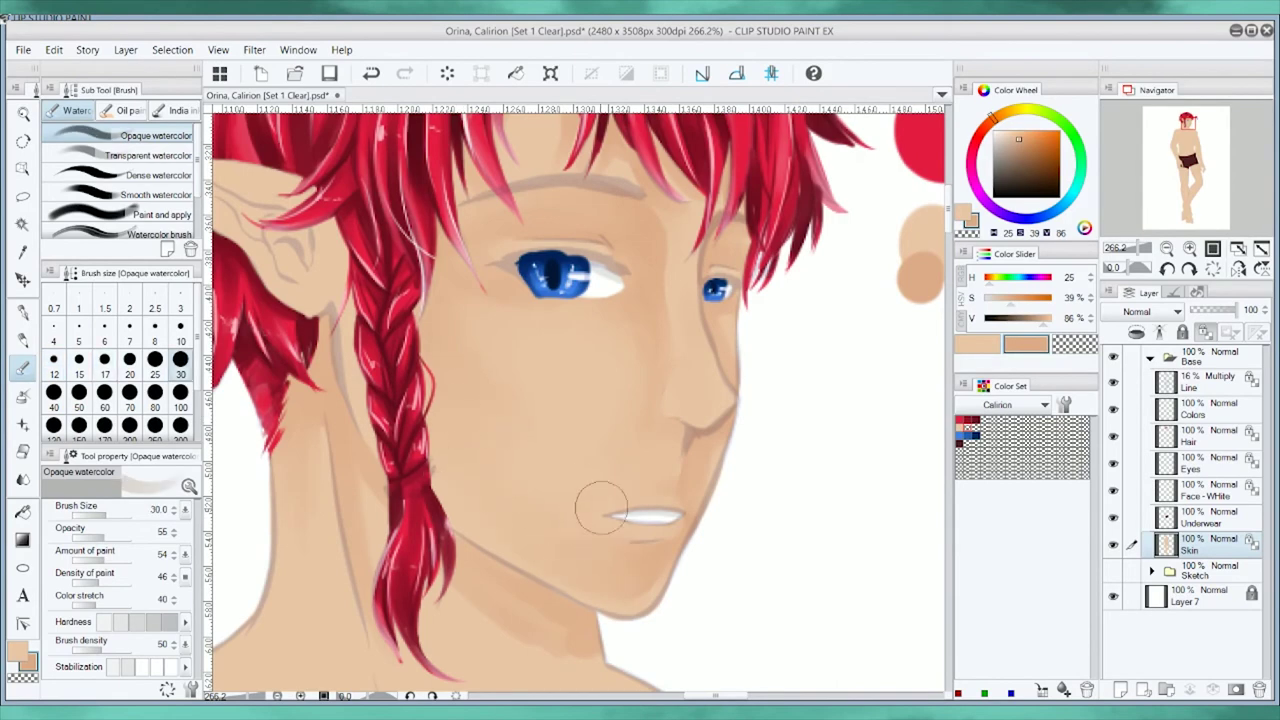
Shade the inside of the pointed ear with oil paint, then show the Line layer.
scroll(732, 486, down, 1)
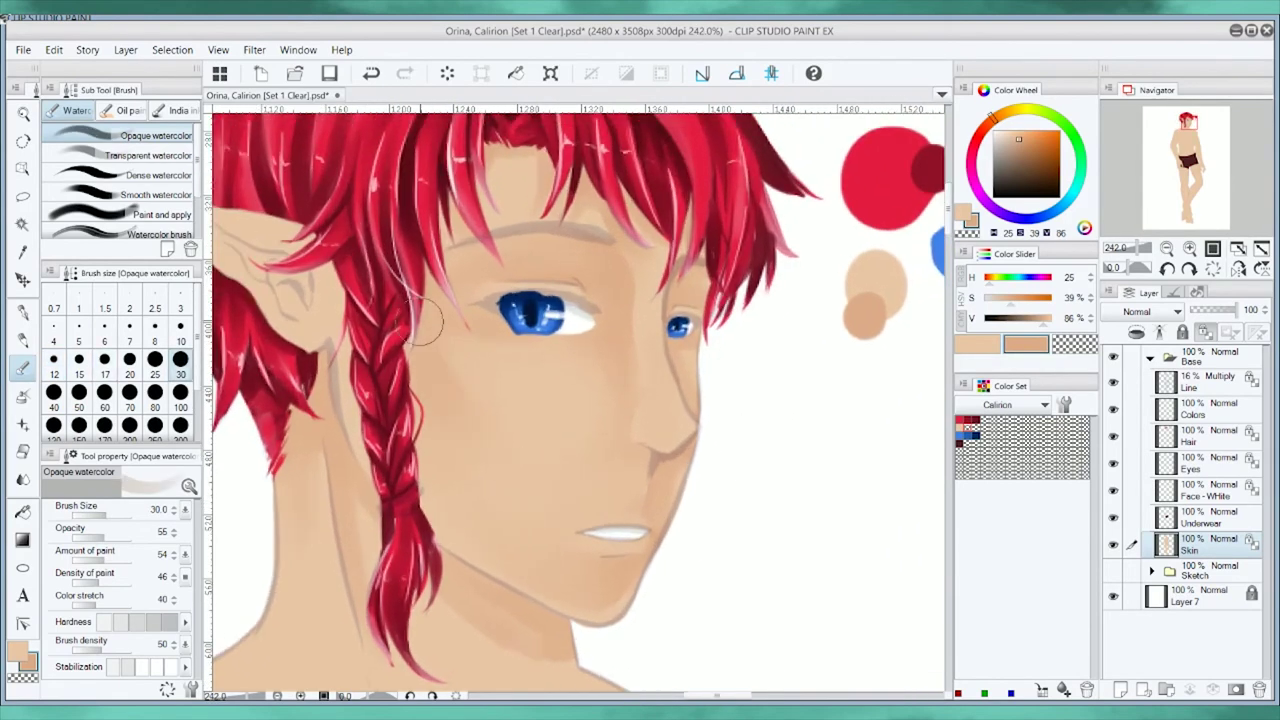
key(x)
key(x)
key(x)
key(x)
drag(341, 478, 393, 421)
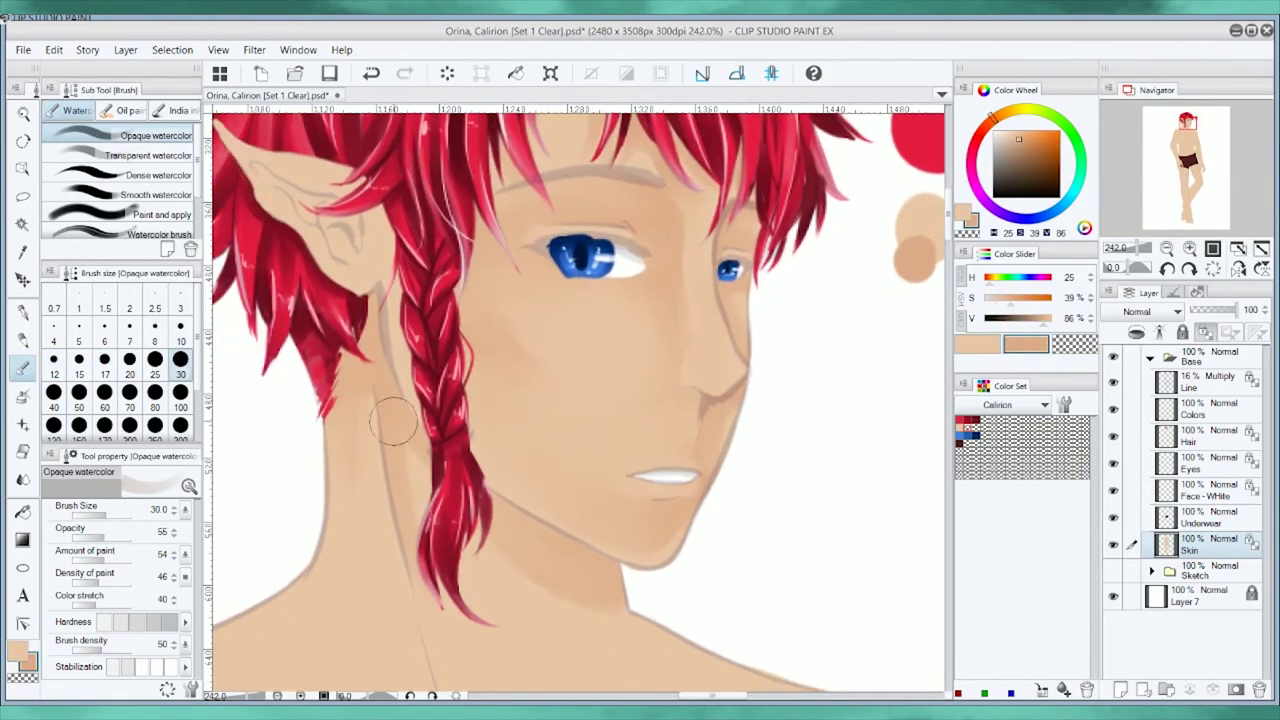
key(bracketleft)
scroll(440, 540, down, 3)
drag(539, 599, 699, 524)
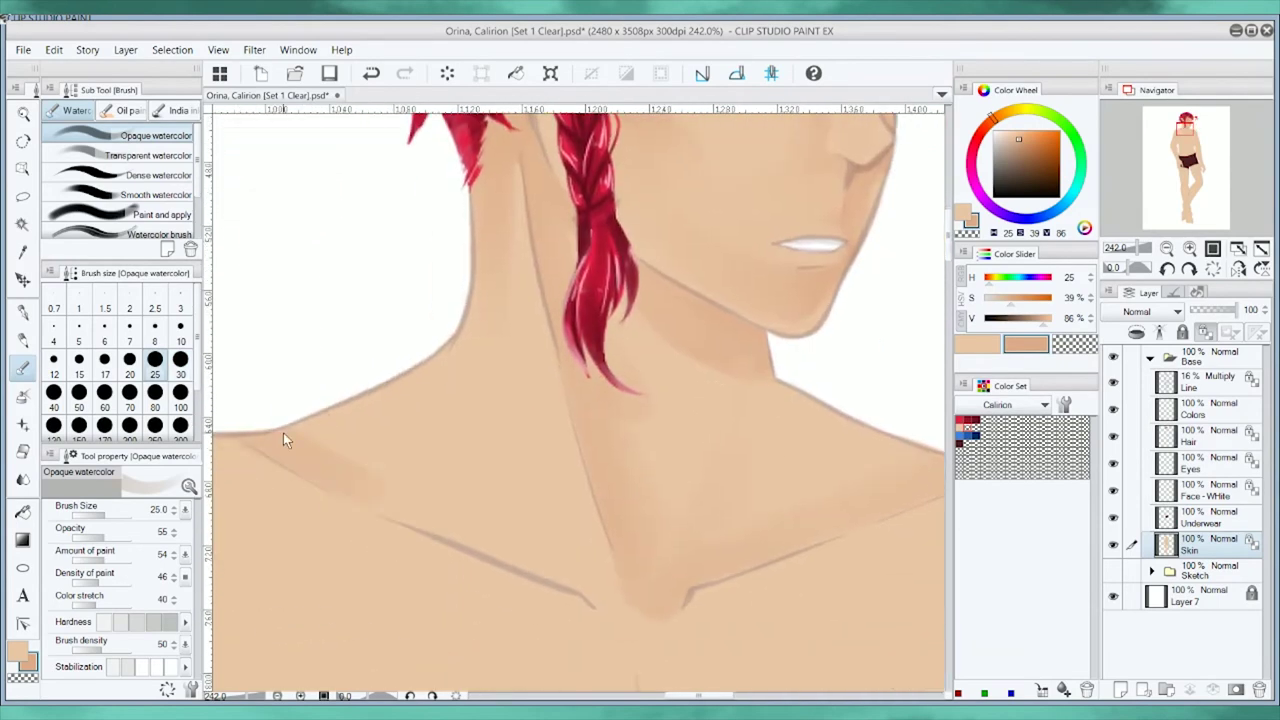
scroll(535, 555, up, 5)
key(x)
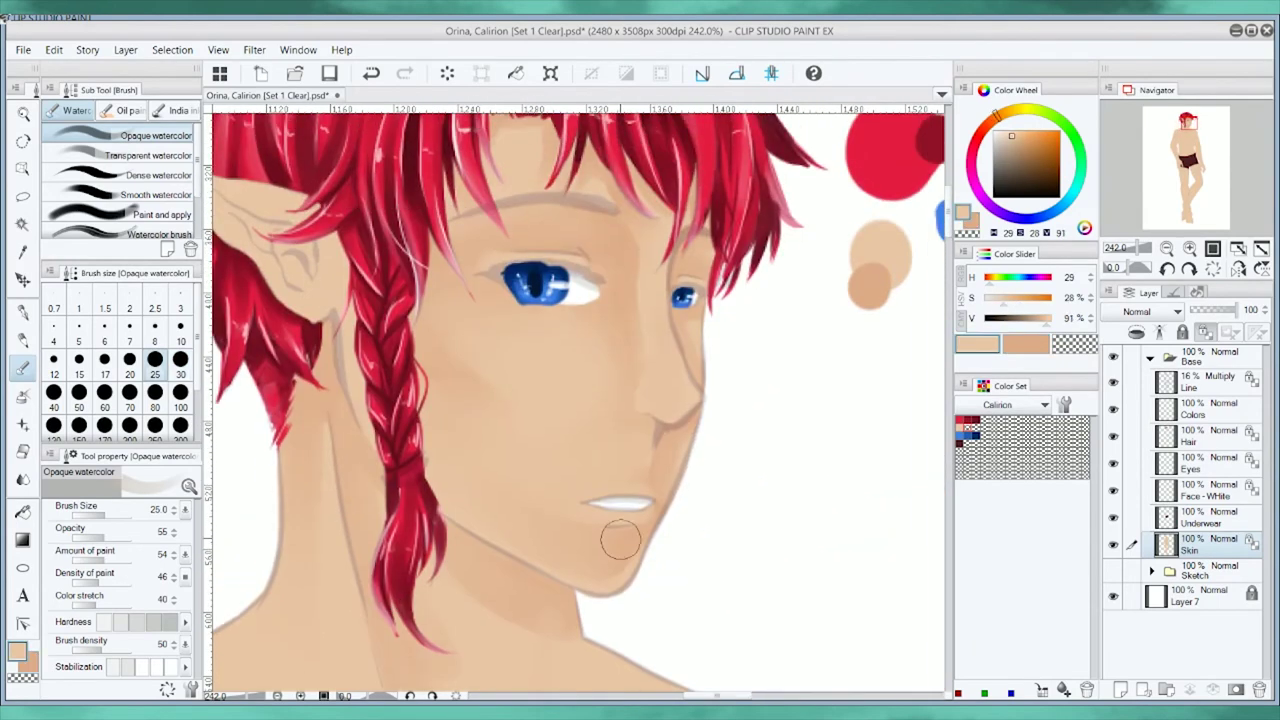
key(x)
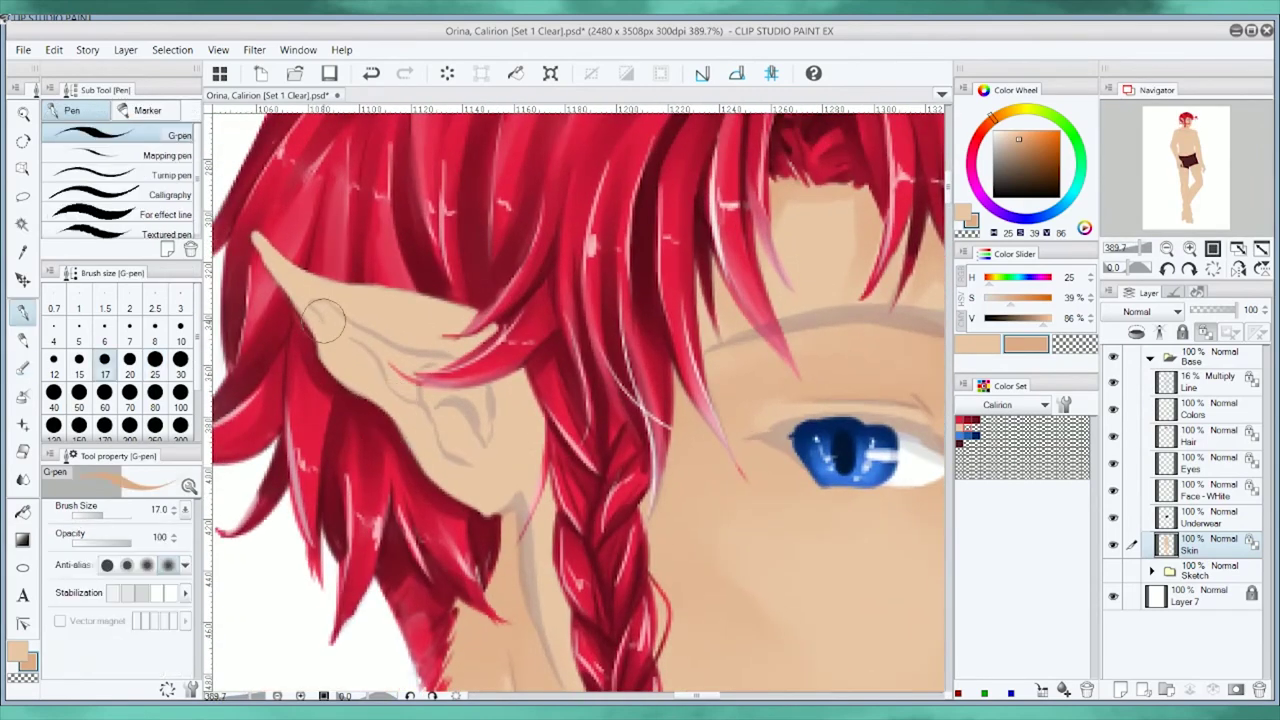
mouse_move(305, 300)
mouse_down()
mouse_move(455, 366)
mouse_move(498, 478)
mouse_up()
click(130, 110)
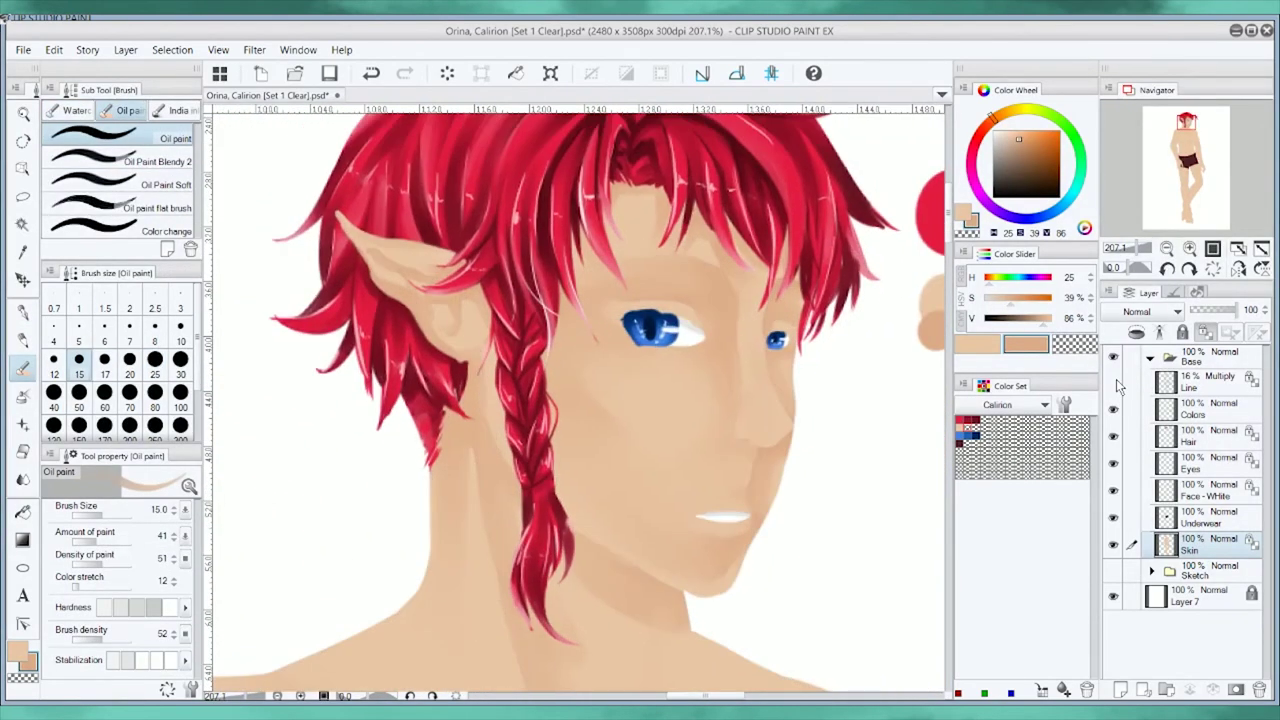
click(1113, 383)
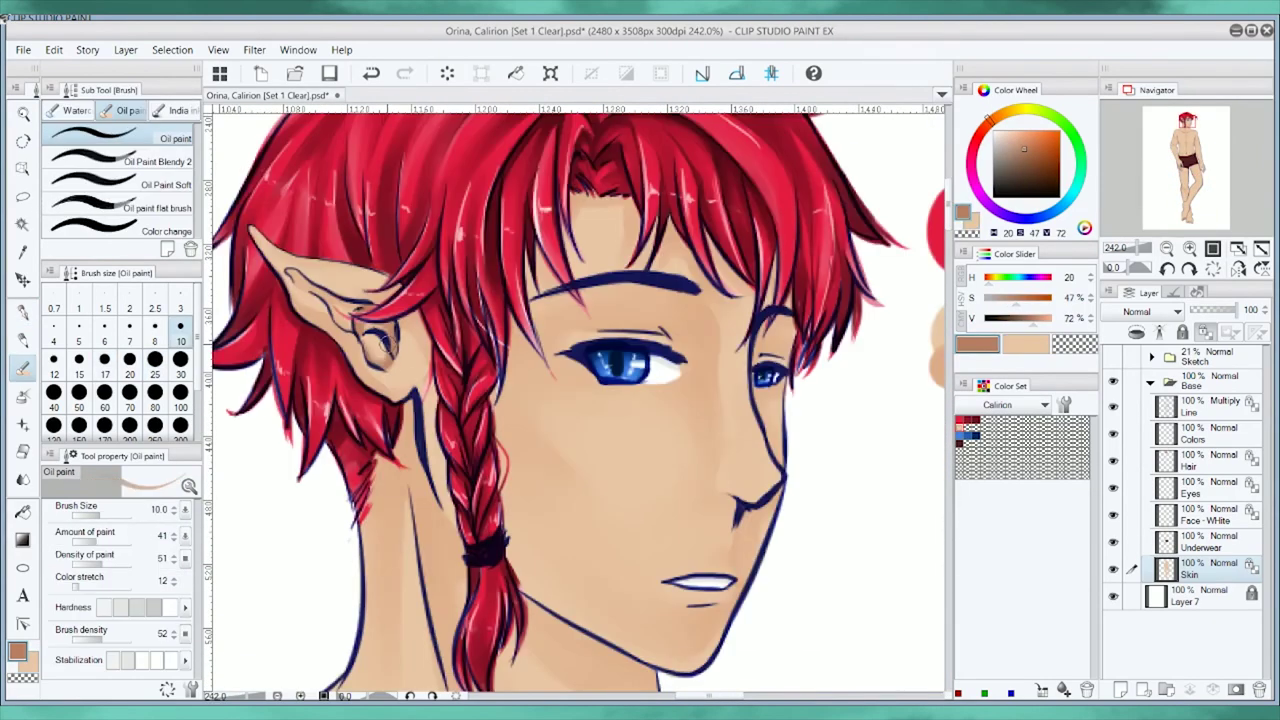
Add brown oil-paint shadows on the neck and beside the nose bridge.
key(p)
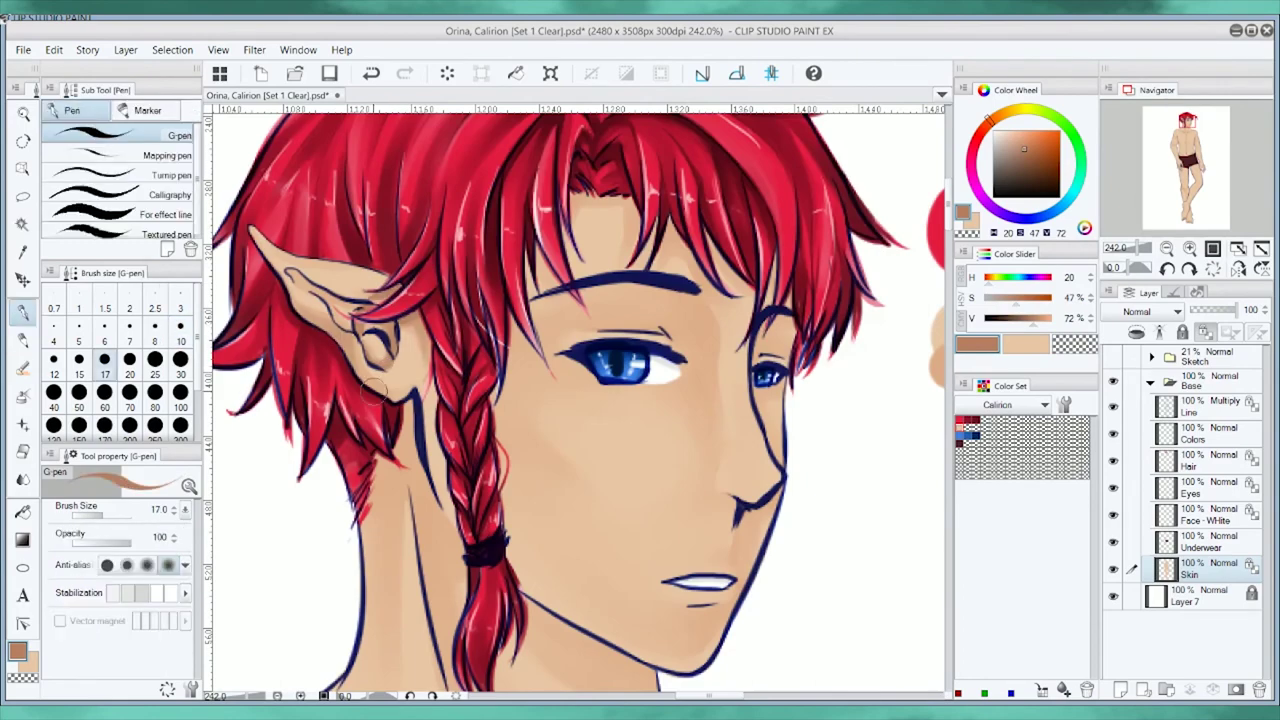
key(b)
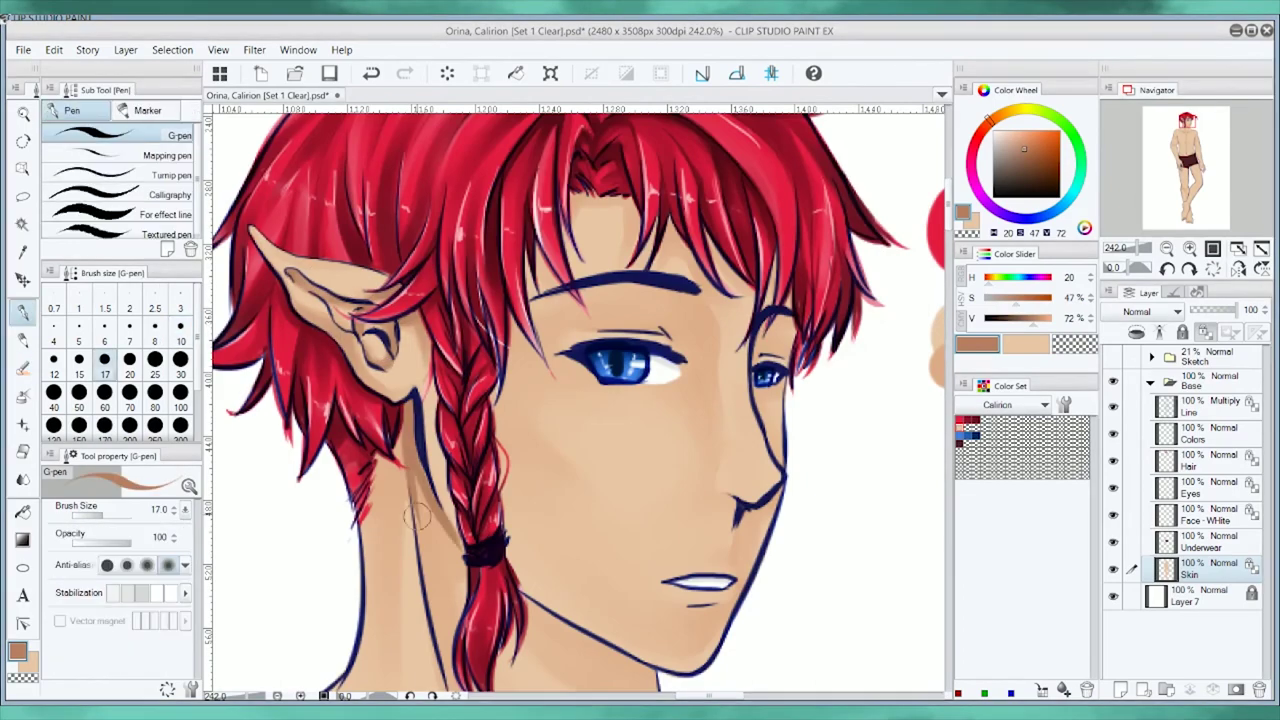
drag(432, 515, 436, 615)
scroll(465, 633, down, 5)
key(b)
key(b)
key(b)
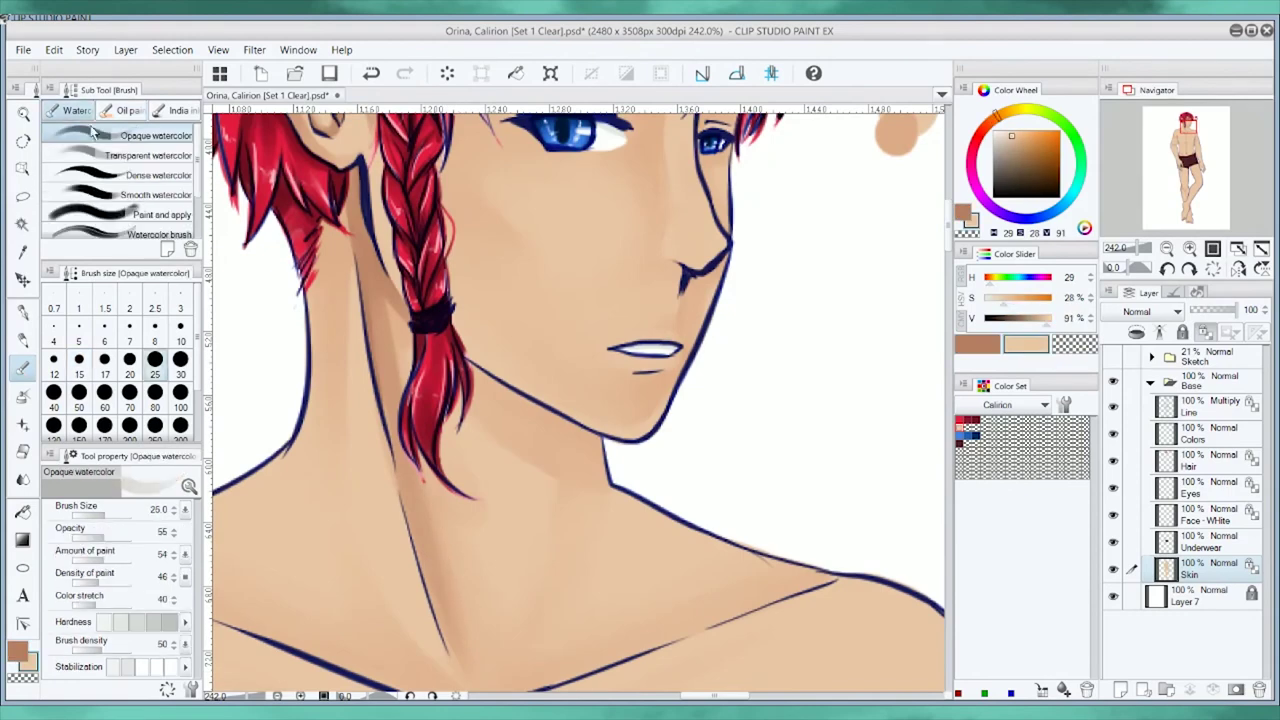
key(b)
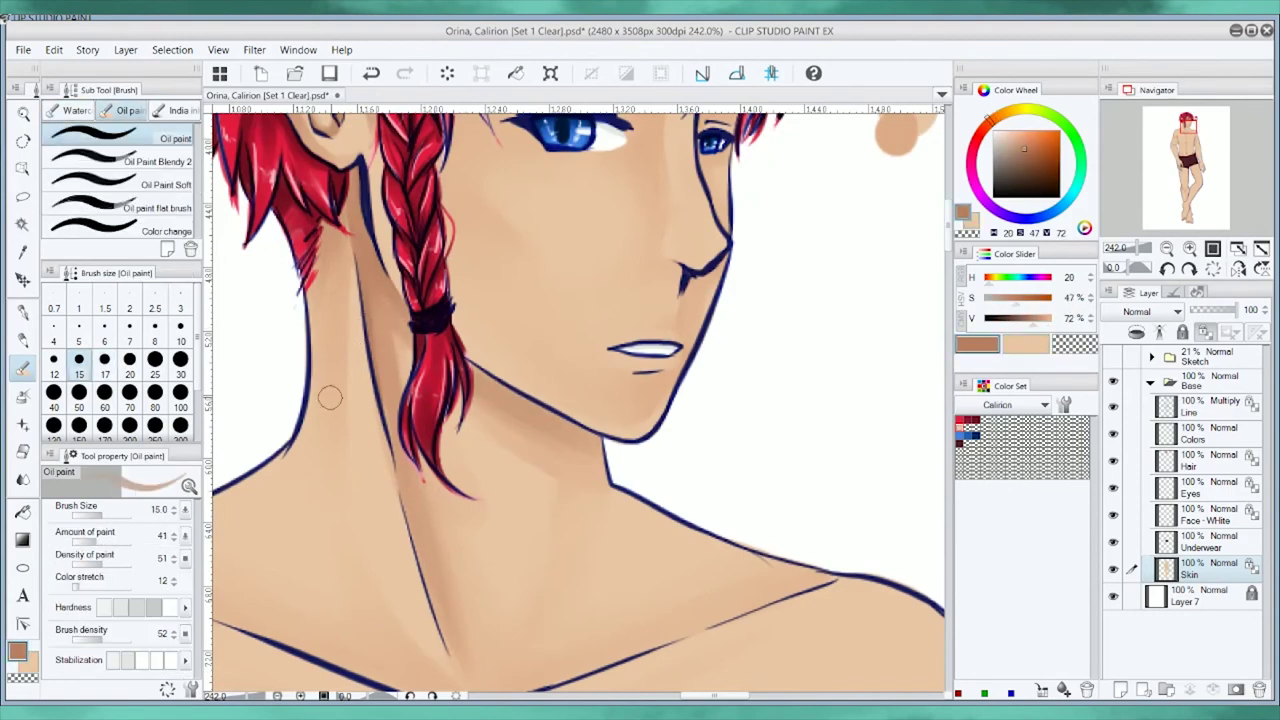
scroll(329, 400, up, 3)
key(p)
scroll(668, 340, up, 2)
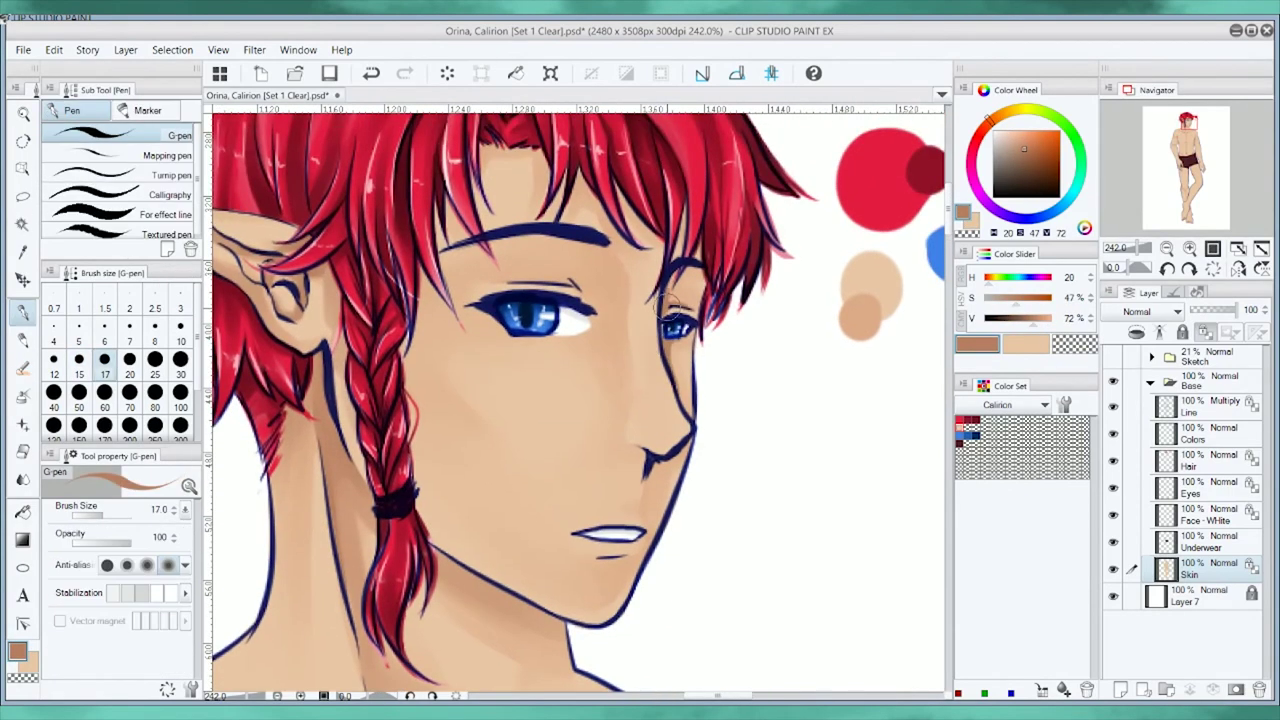
key(b)
key(b)
key(b)
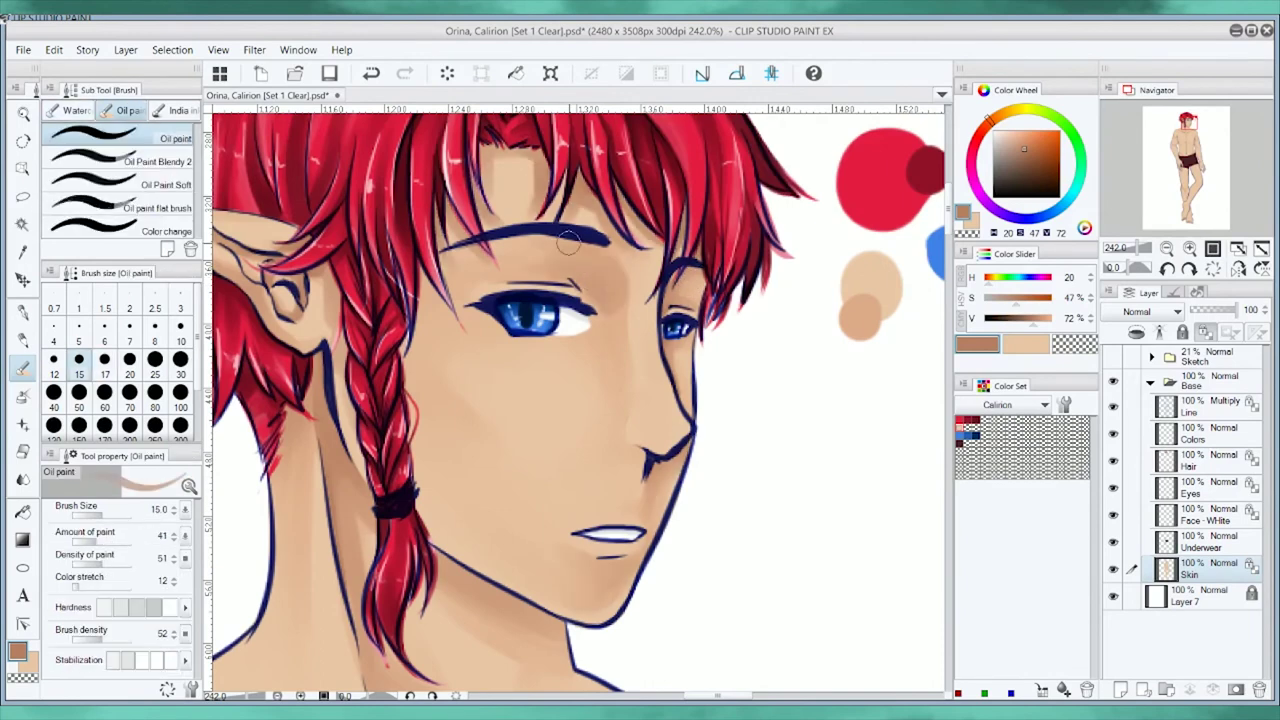
drag(606, 310, 614, 325)
With a larger Opaque watercolor brush in darker brown, shade the skin near the collarbone.
key(b)
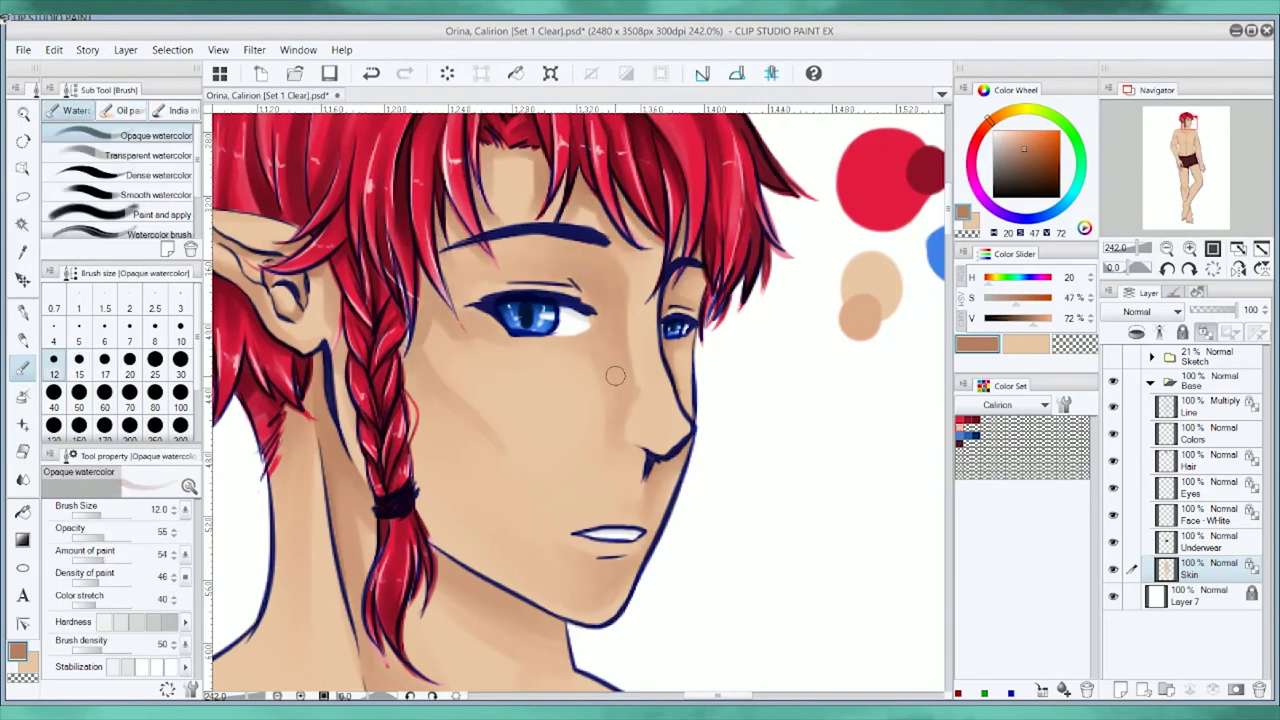
key(bracketright)
key(bracketright)
key(bracketright)
key(x)
key(x)
key(x)
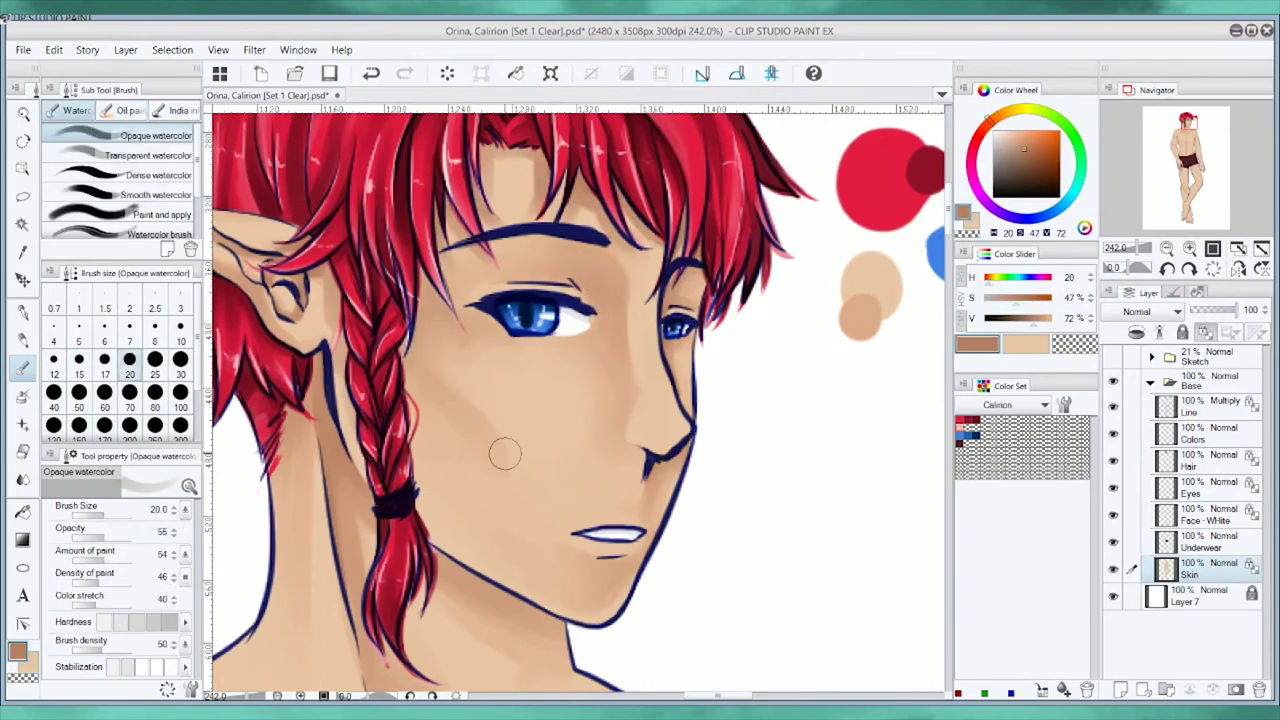
key(x)
mouse_move(562, 538)
mouse_down()
mouse_move(606, 312)
mouse_move(596, 280)
mouse_move(556, 373)
mouse_move(623, 360)
mouse_up()
Shade the collarbone and down the sternum in brown with the Oil paint brush.
key(b)
mouse_move(530, 610)
mouse_down()
mouse_move(591, 556)
mouse_move(523, 609)
mouse_up()
drag(338, 338, 408, 342)
key(b)
key(x)
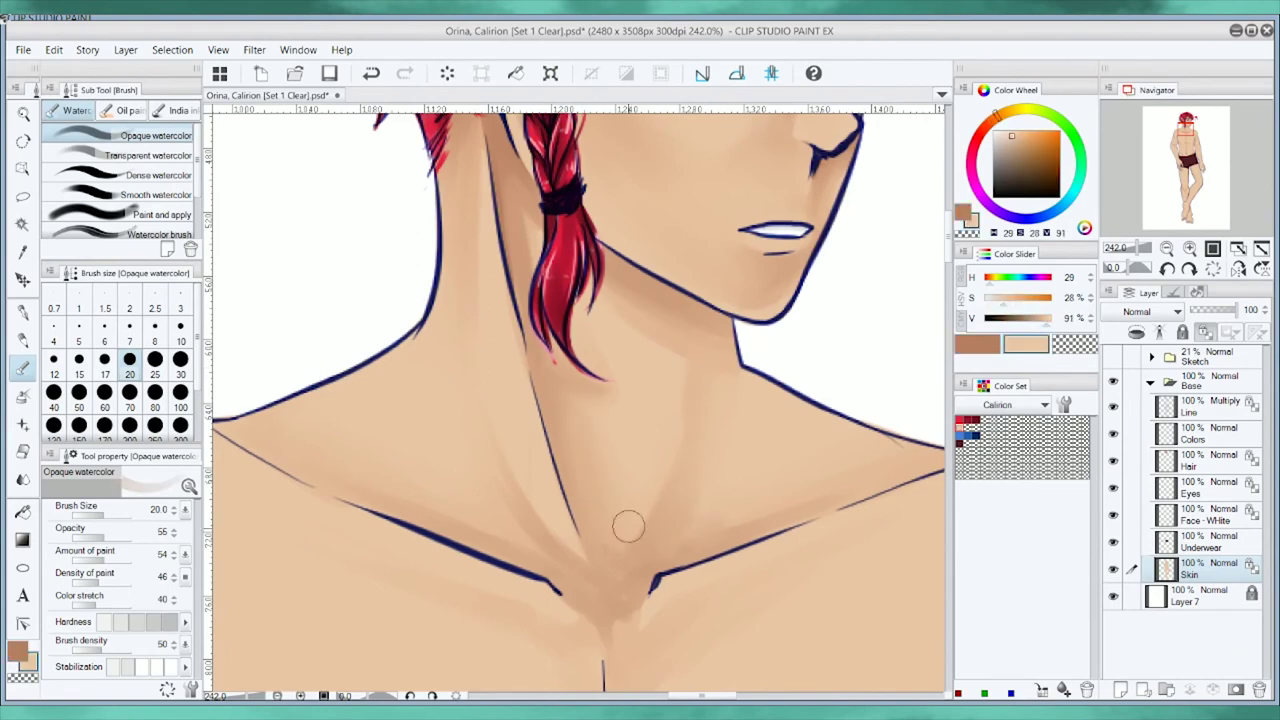
scroll(613, 572, down, 2)
mouse_move(669, 454)
mouse_down()
mouse_move(460, 354)
mouse_move(480, 343)
mouse_up()
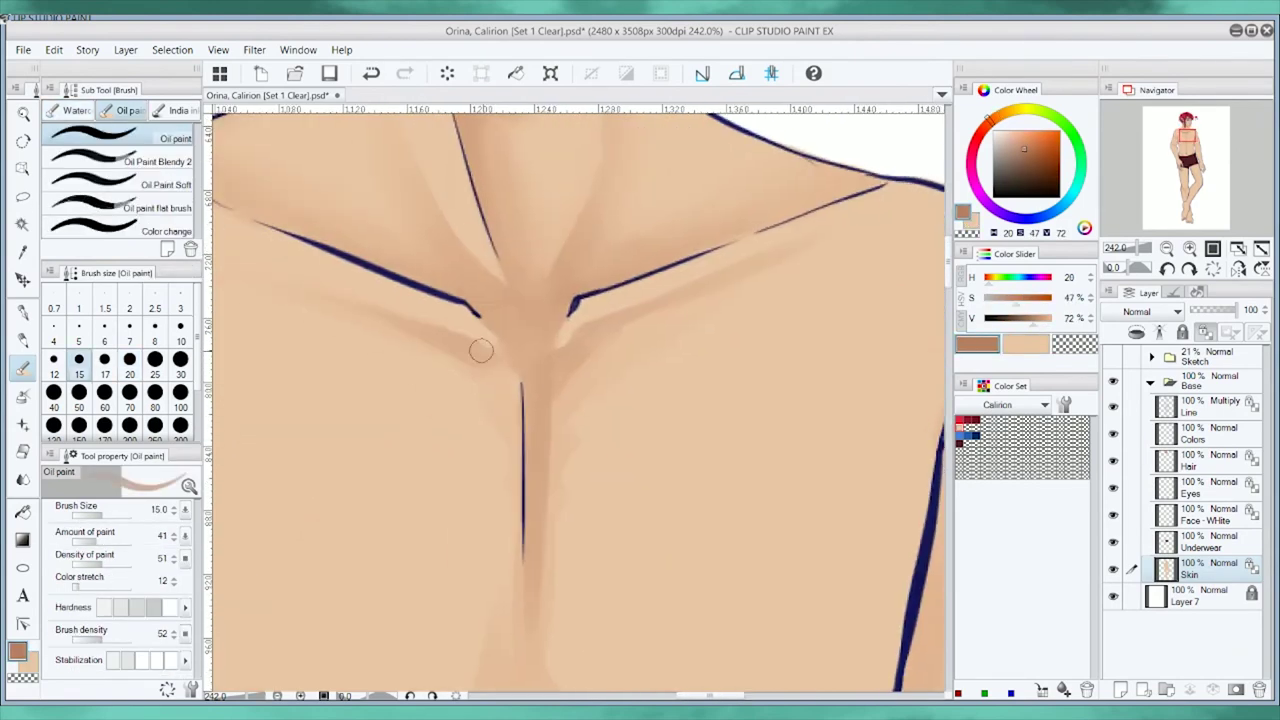
Shade under the pectorals and add faint brown shading down the sternum.
key(b)
key(x)
mouse_move(548, 473)
mouse_down()
mouse_move(300, 575)
mouse_move(620, 590)
mouse_move(800, 565)
mouse_up()
key(x)
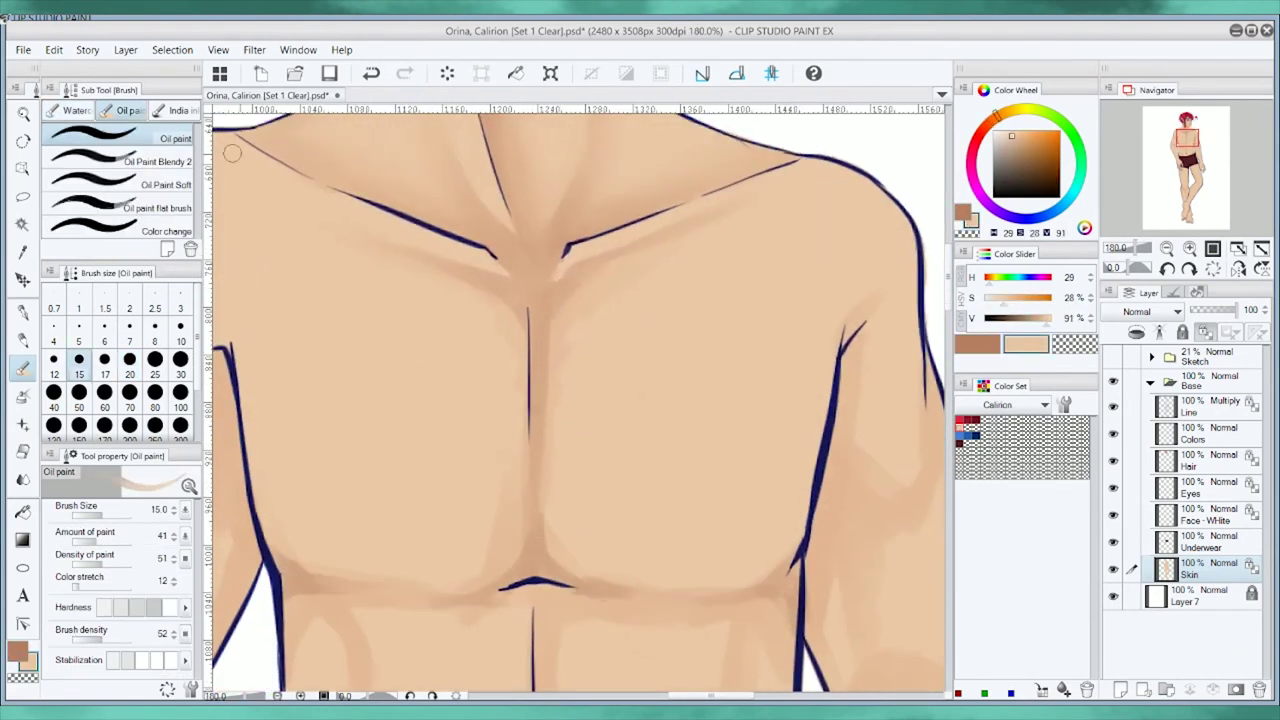
key(b)
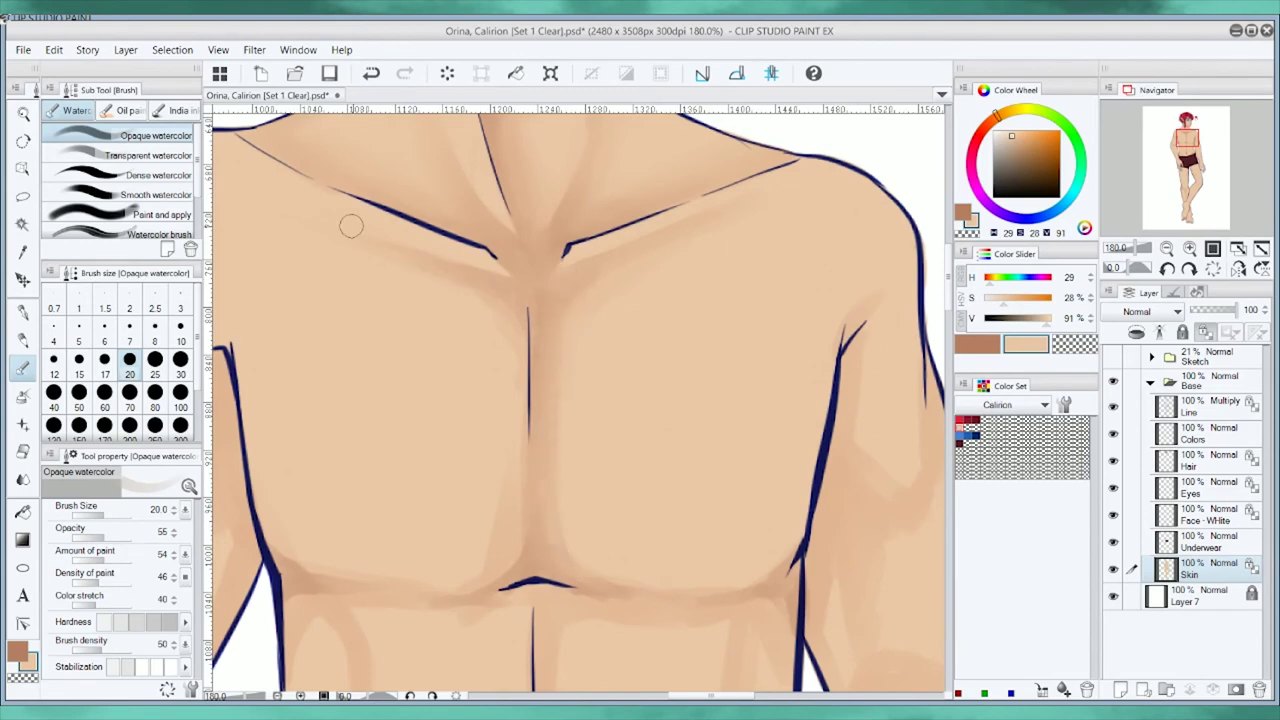
key(x)
drag(530, 400, 531, 509)
key(x)
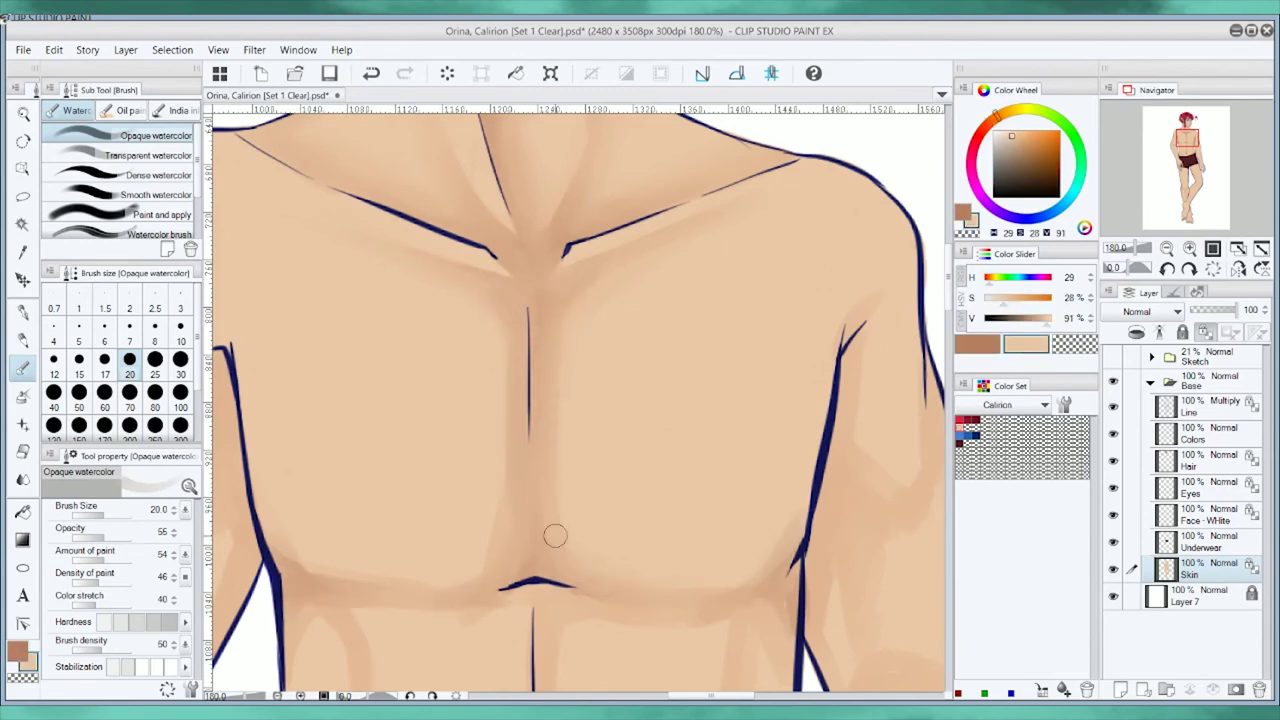
scroll(511, 391, down, 5)
Paint darker brown shading across the abs, then soften the lower right abs with light skin tone.
key(x)
key(b)
mouse_move(590, 374)
mouse_down()
mouse_move(508, 366)
mouse_move(737, 463)
mouse_move(377, 521)
mouse_up()
scroll(377, 521, down, 3)
drag(510, 575, 580, 650)
scroll(500, 400, down, 2)
drag(740, 545, 705, 625)
drag(340, 580, 445, 670)
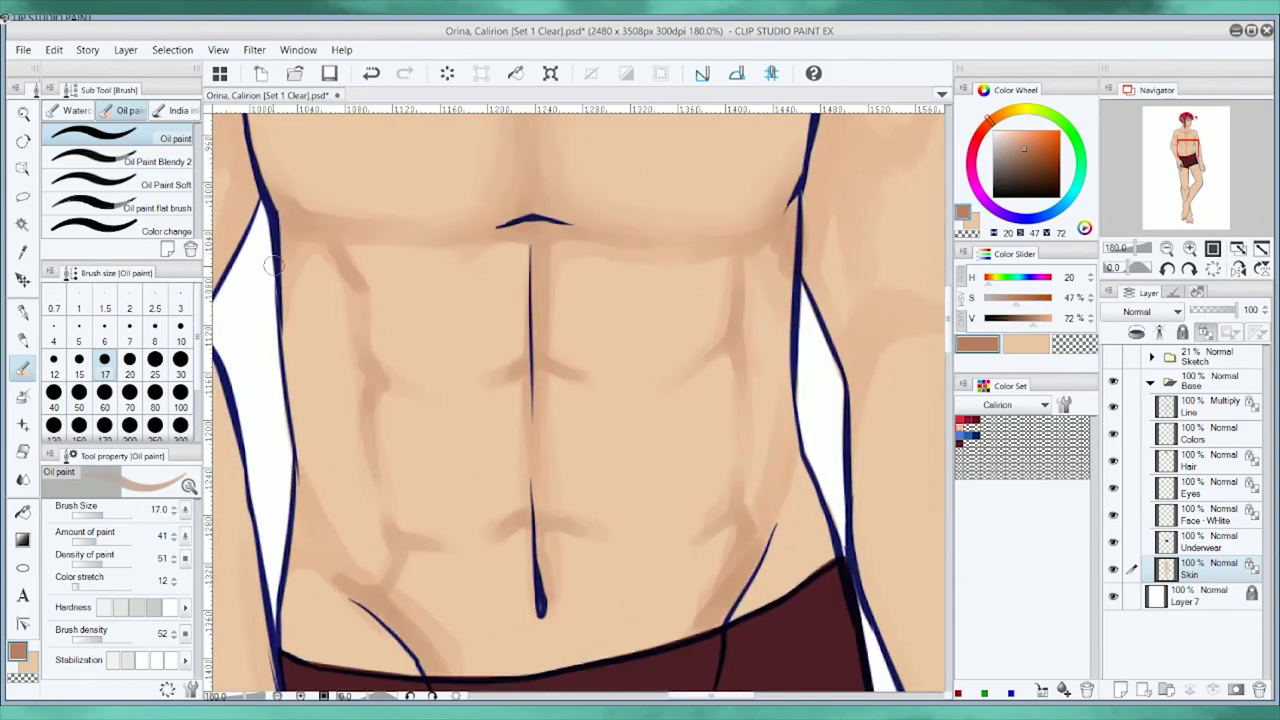
key(b)
key(x)
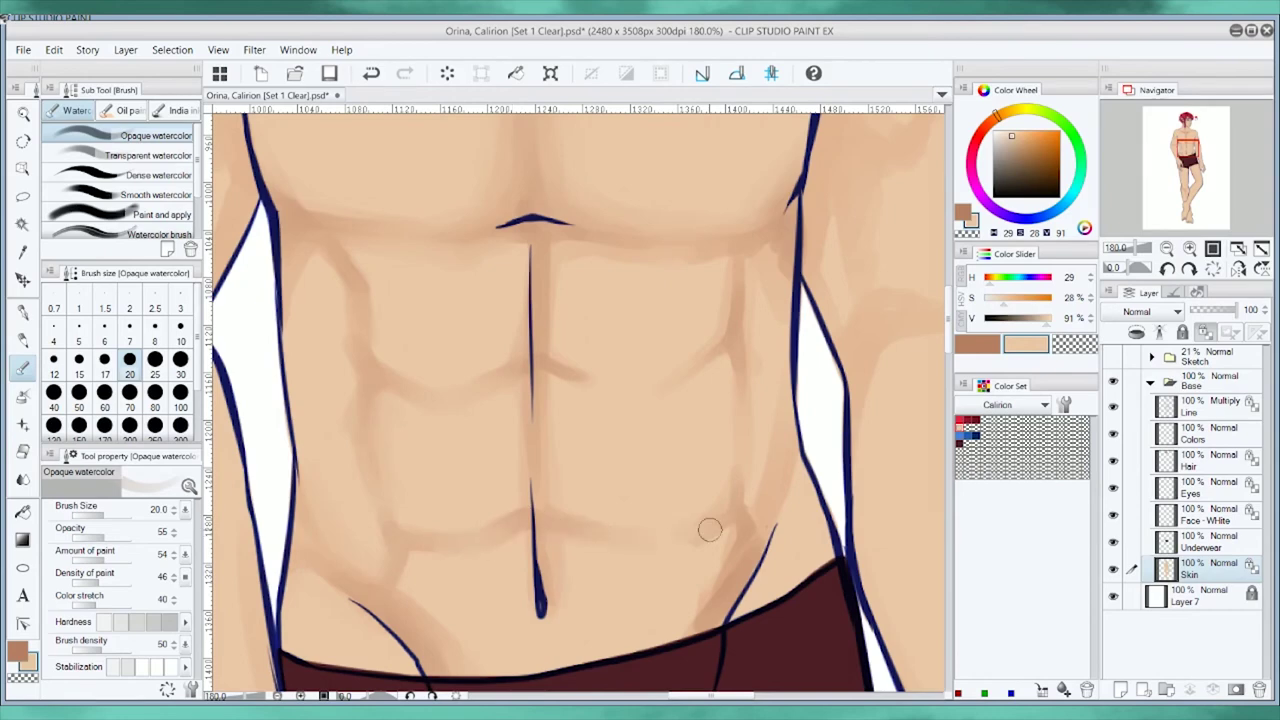
drag(705, 622, 739, 561)
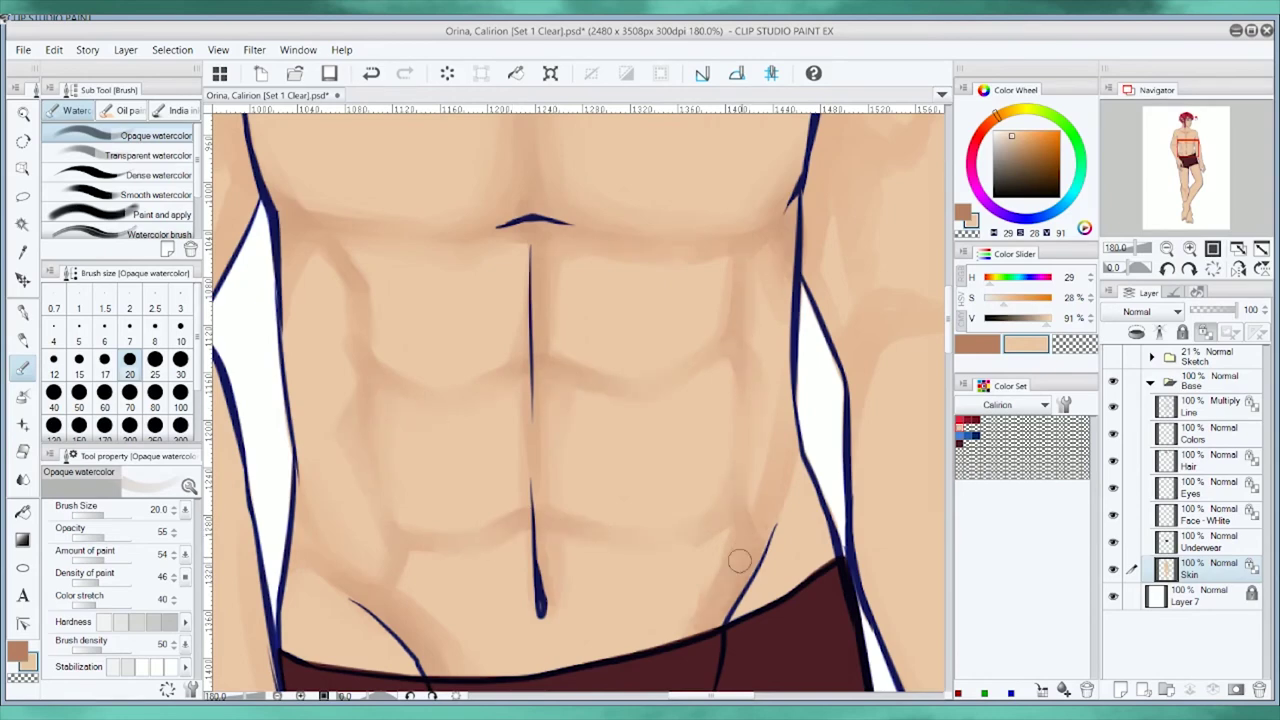
At brush size 40, paint brown shading on the upper arm and blend it with lighter skin.
scroll(563, 254, down, 2)
key(bracketright)
key(bracketright)
key(bracketright)
alt+click(430, 357)
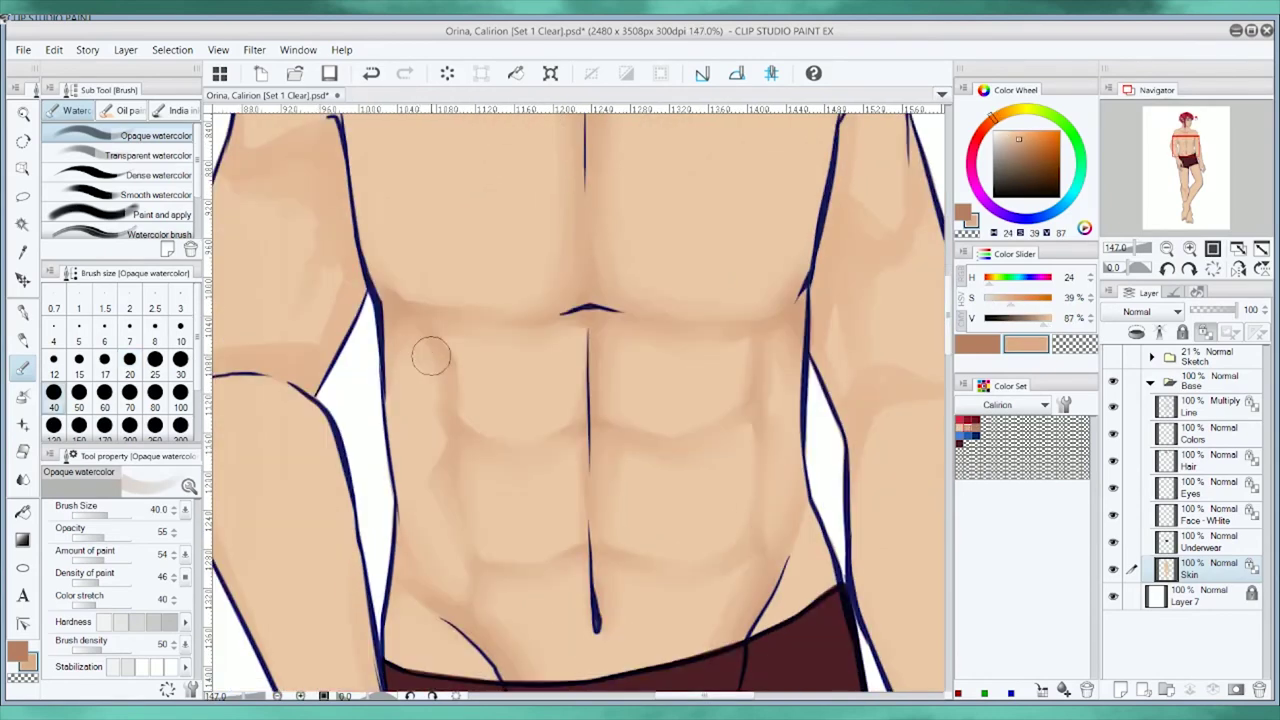
scroll(390, 308, up, 3)
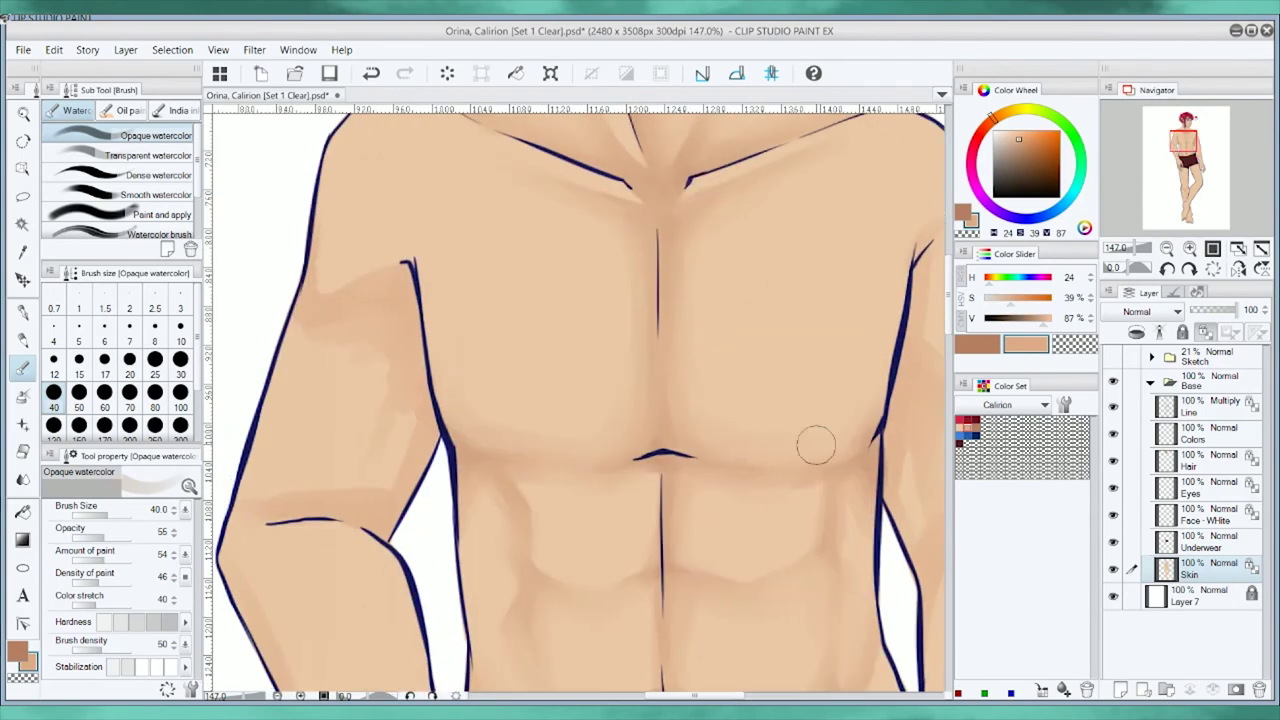
scroll(660, 225, left, 2)
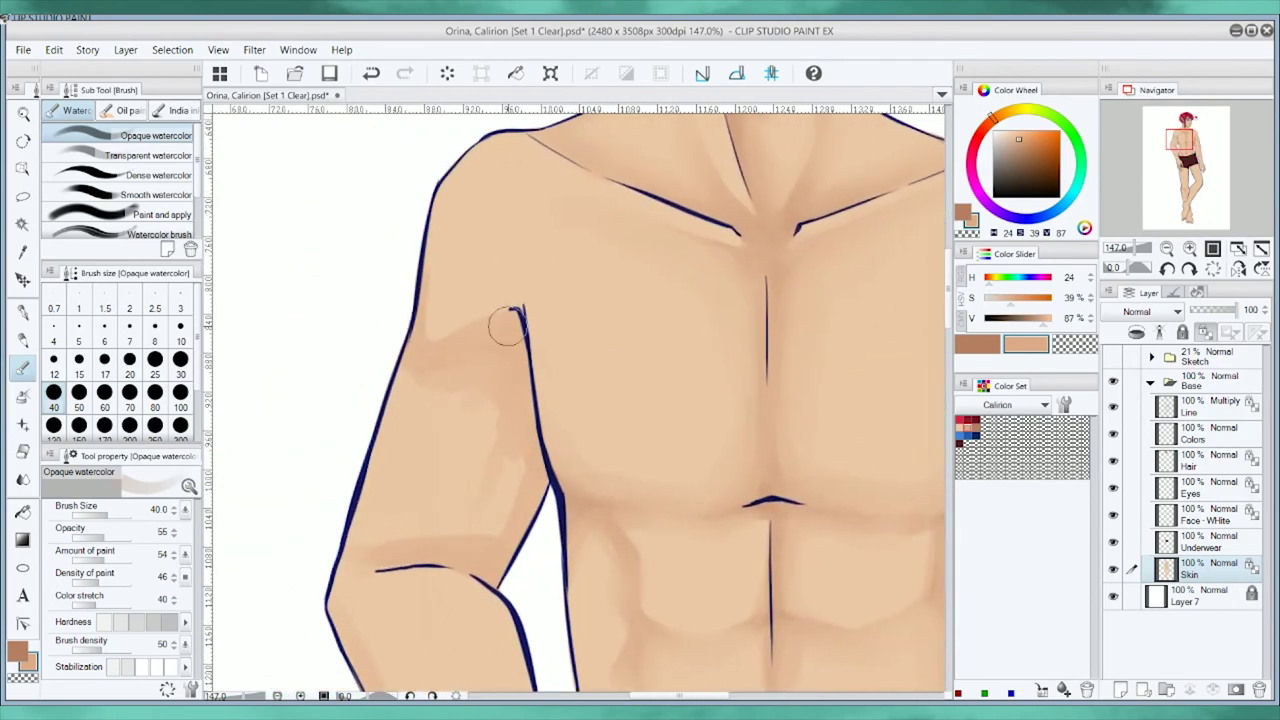
alt+click(503, 323)
mouse_move(440, 352)
mouse_down()
mouse_move(508, 334)
mouse_move(530, 540)
mouse_up()
scroll(530, 540, down, 2)
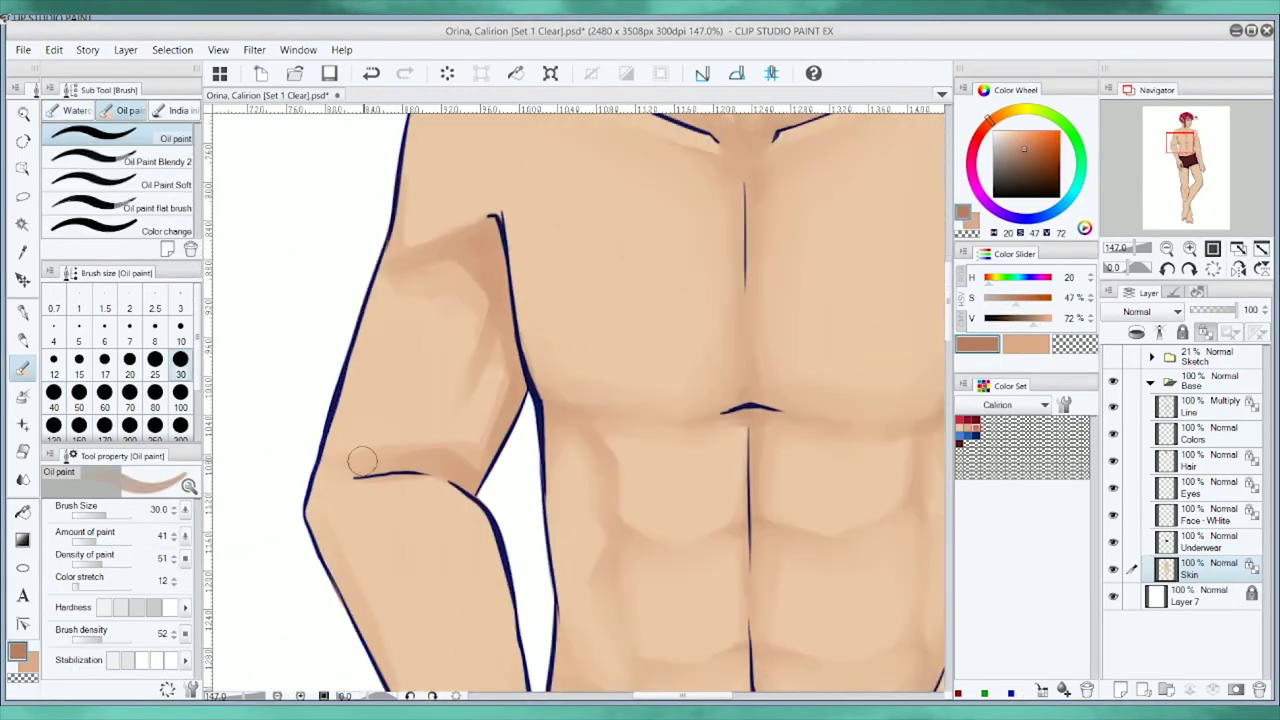
alt+click(440, 300)
drag(440, 300, 477, 263)
At brush size 25, shade along the inner upper arm in darker brown.
key(bracketleft)
key(bracketleft)
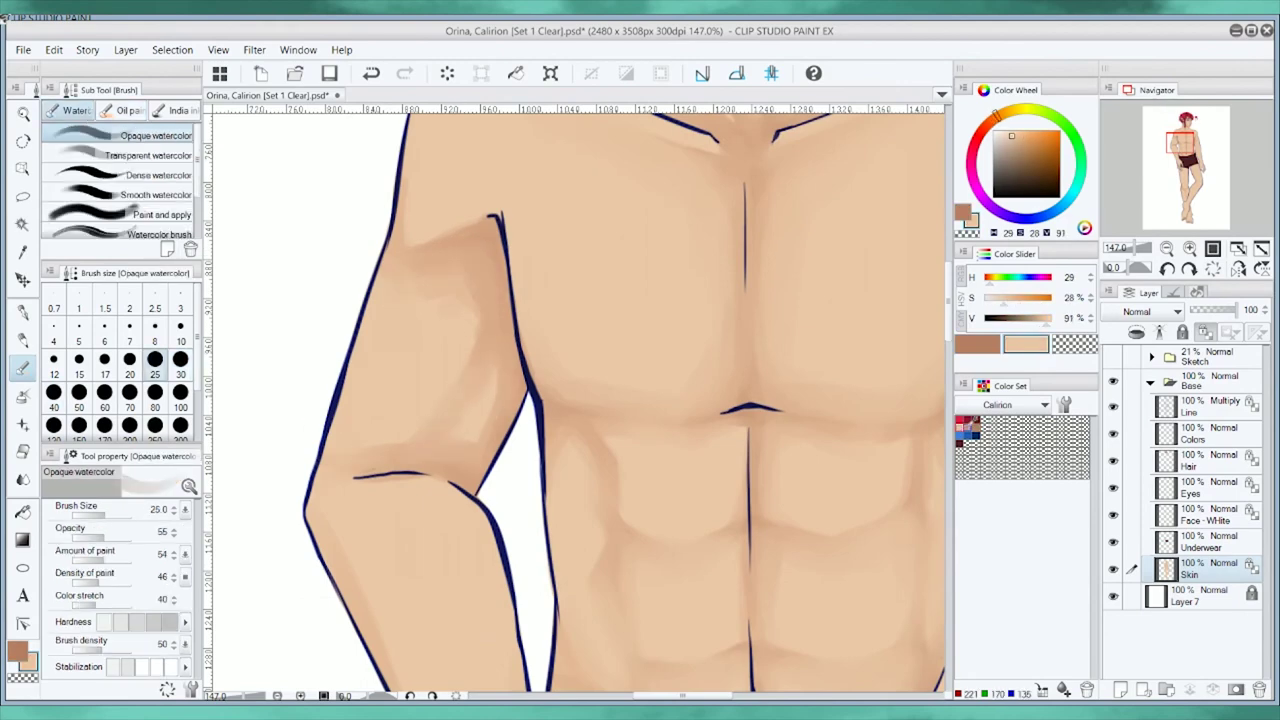
key(x)
key(x)
key(x)
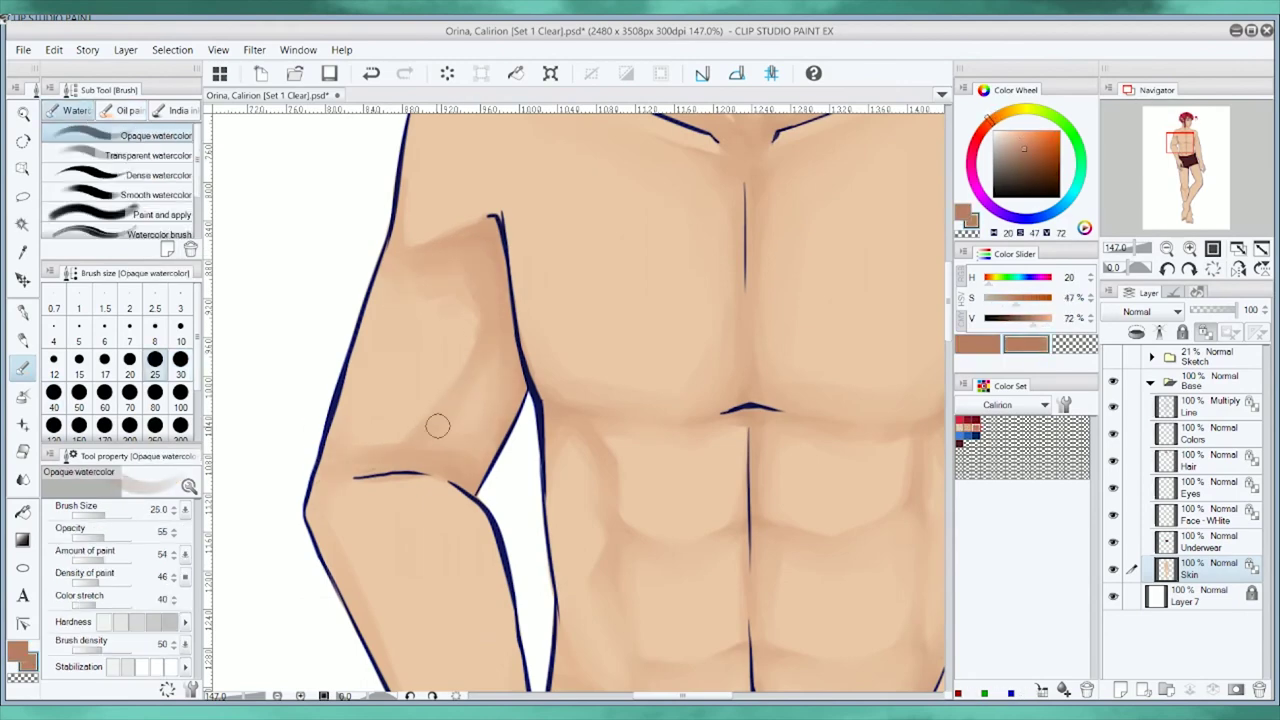
drag(475, 455, 505, 275)
alt+click(505, 275)
scroll(446, 273, down, 5)
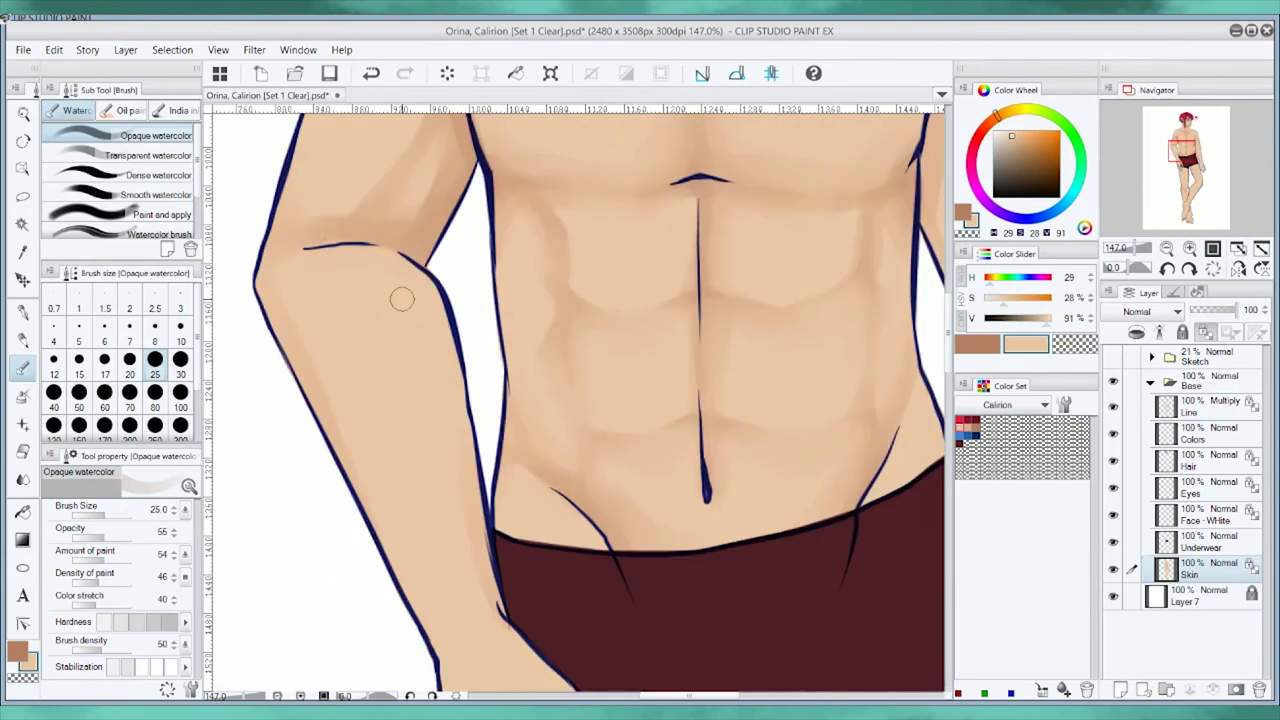
key(x)
At brush size 17, shade the hand's fingers and the thigh crease beside the hand.
scroll(265, 290, down, 5)
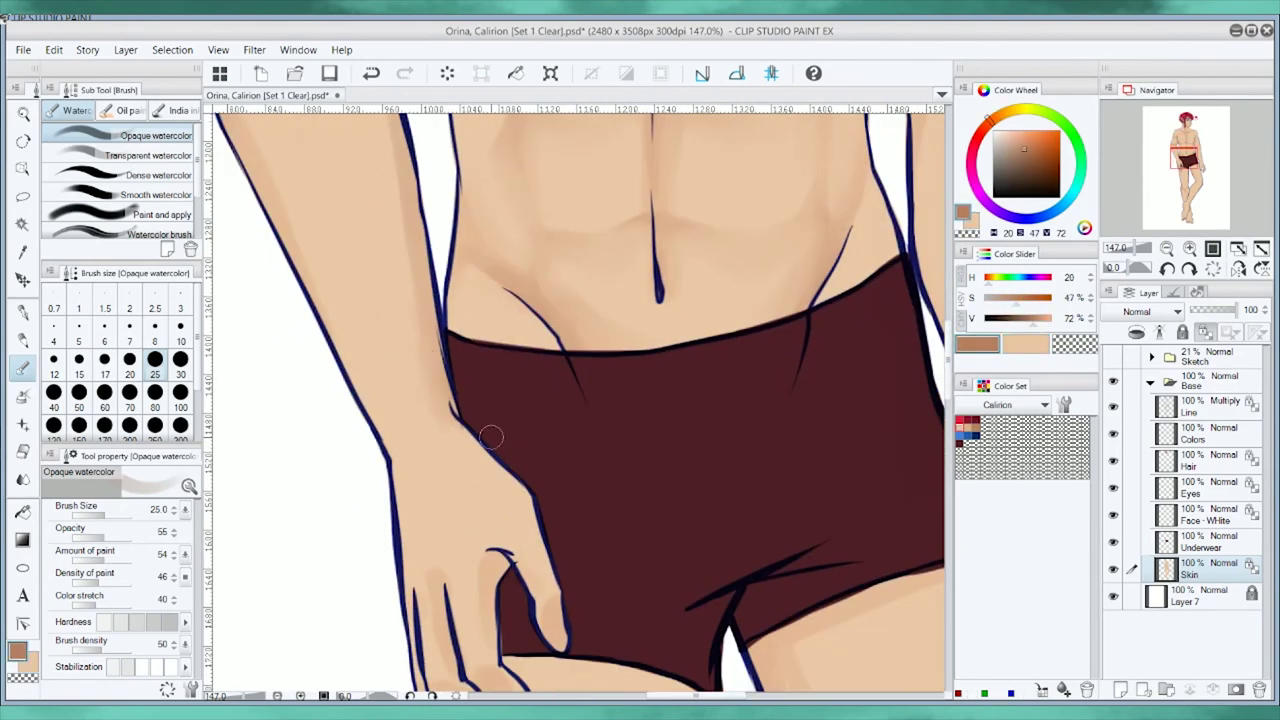
scroll(378, 424, down, 3)
key(bracketleft)
key(bracketleft)
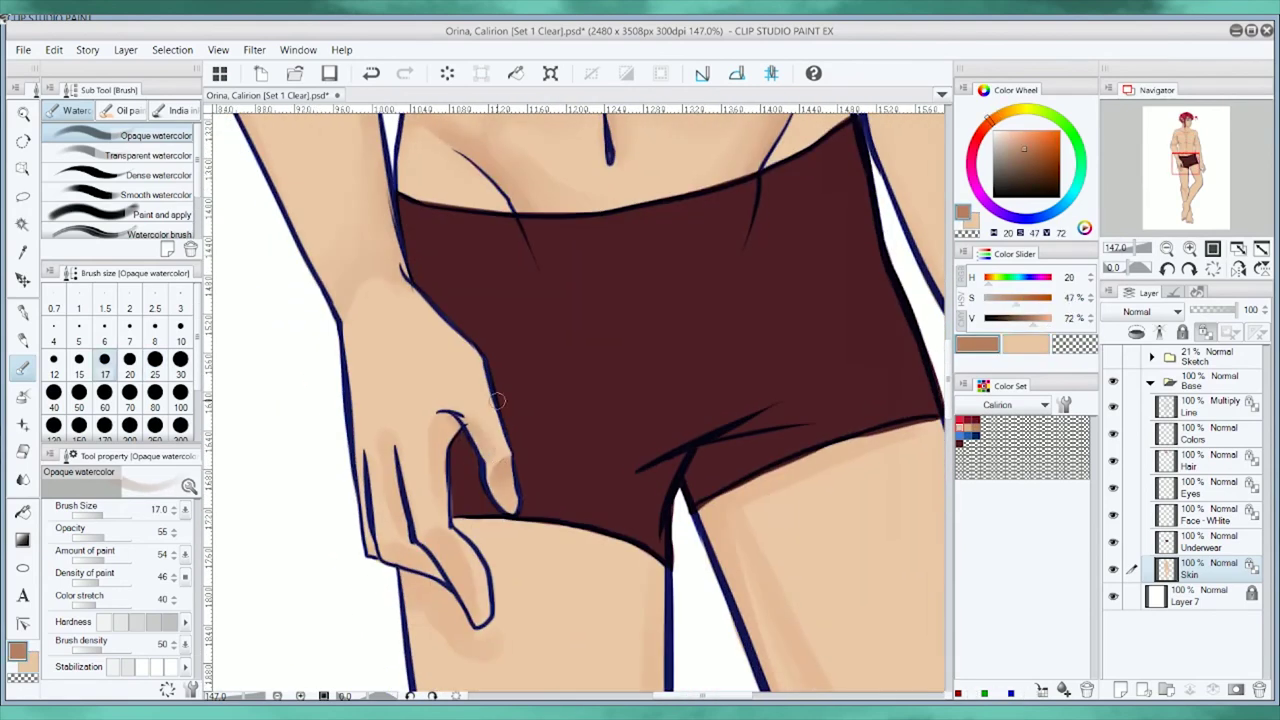
mouse_move(497, 400)
mouse_down()
mouse_move(446, 512)
mouse_move(478, 610)
mouse_up()
drag(388, 452, 403, 556)
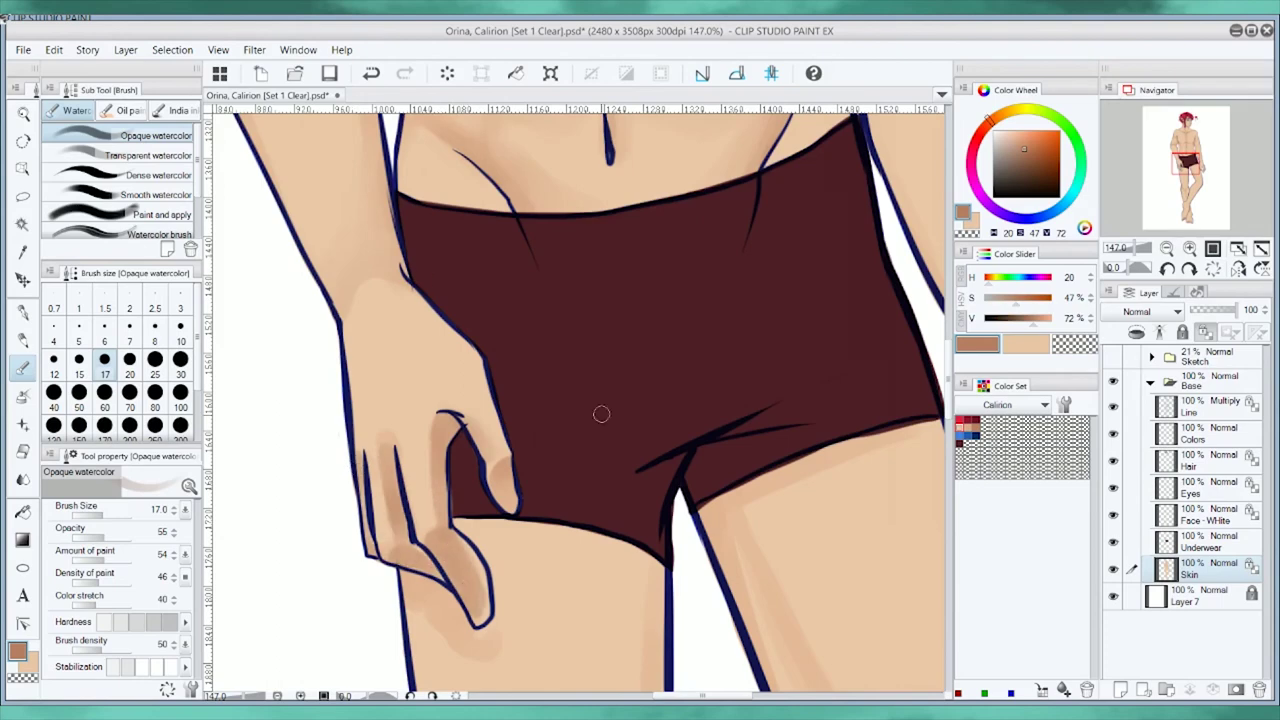
Paint soft shading along the arm, then soften it with light skin at size 40.
scroll(601, 413, up, 10)
drag(560, 315, 525, 490)
drag(528, 400, 522, 590)
drag(605, 405, 555, 470)
drag(630, 460, 530, 540)
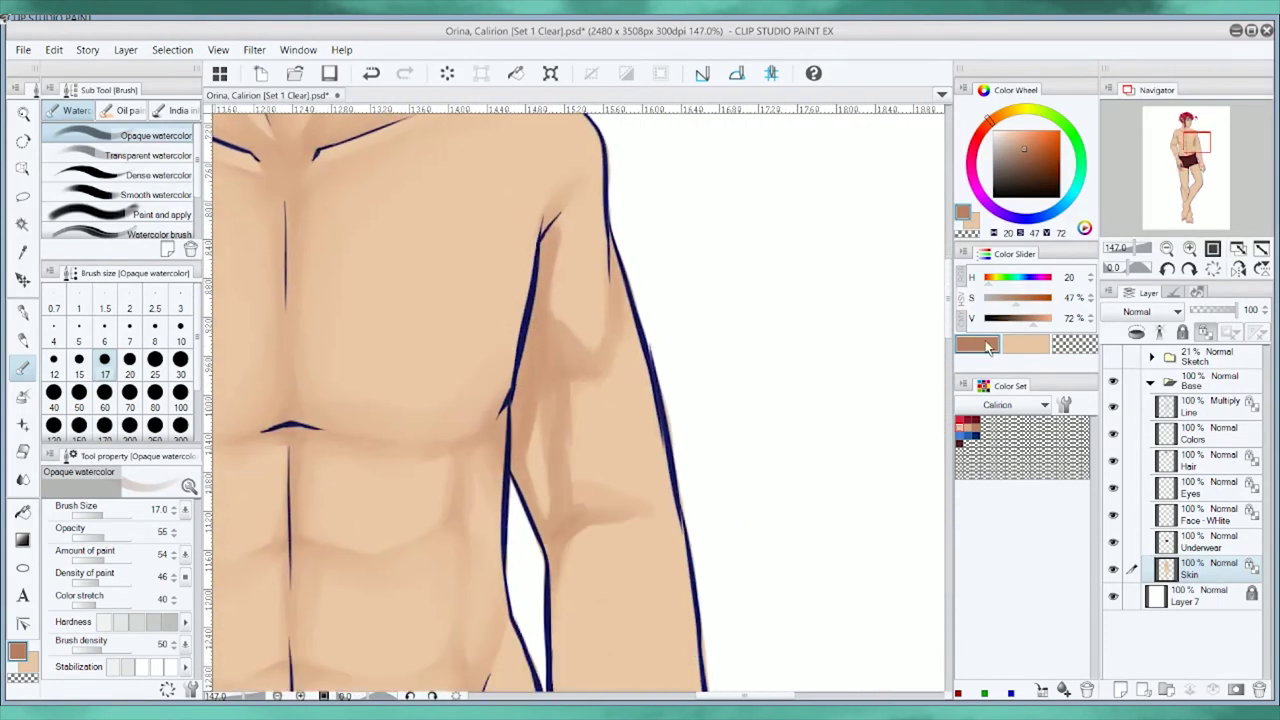
click(1026, 344)
key(bracketright)
key(bracketright)
key(bracketright)
key(bracketright)
mouse_move(643, 300)
mouse_down()
mouse_move(557, 263)
mouse_move(637, 505)
mouse_up()
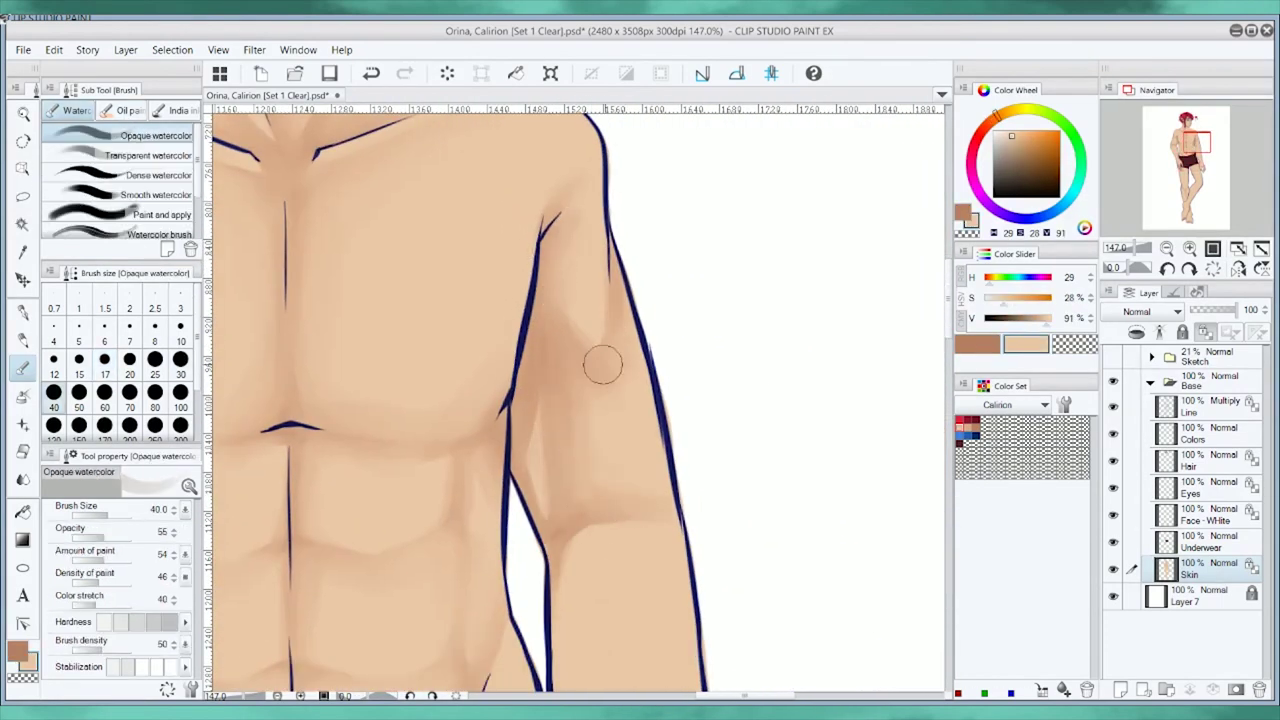
scroll(602, 365, down, 5)
Shade the elbow crease in darker brown and blend it with light skin strokes.
alt+click(548, 340)
drag(655, 305, 545, 322)
scroll(543, 312, down, 2)
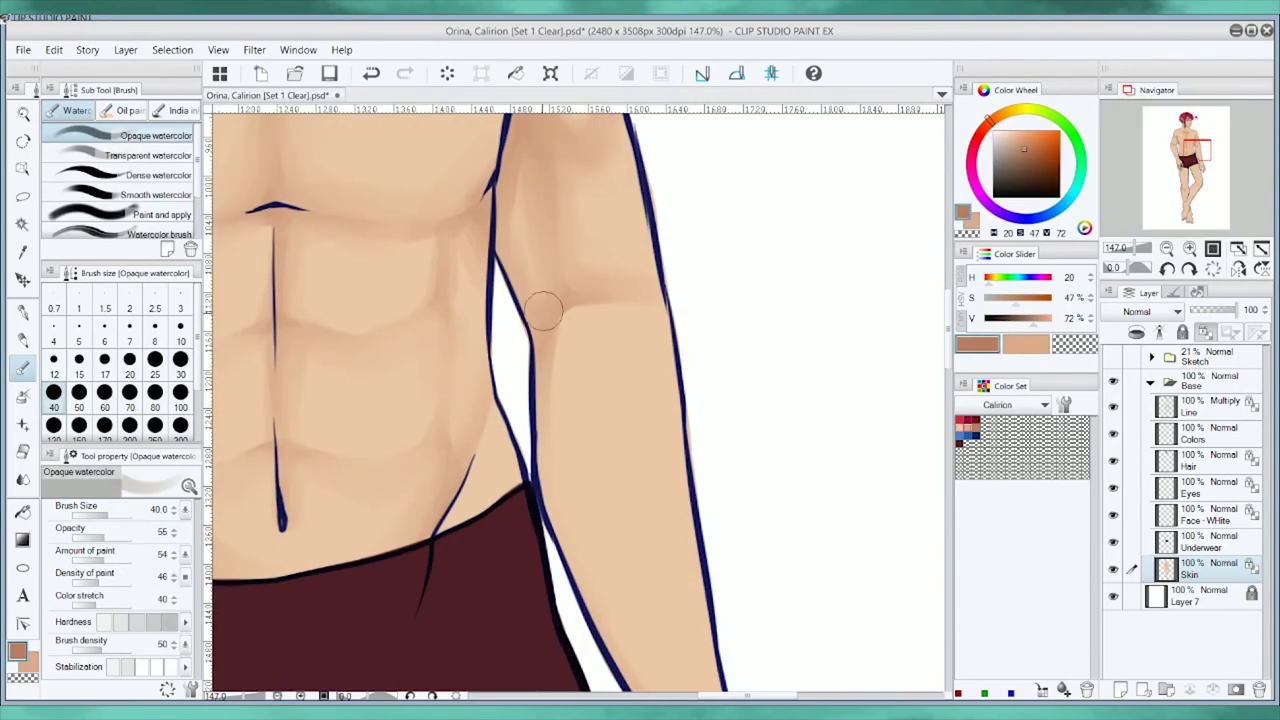
key(x)
mouse_move(660, 308)
mouse_down()
mouse_move(554, 320)
mouse_move(560, 365)
mouse_move(513, 350)
mouse_up()
scroll(560, 360, up, 3)
scroll(654, 494, down, 10)
Darken the finger shading with Oil paint at size 25, then blend it with Opaque watercolor.
click(128, 110)
alt+click(540, 365)
drag(588, 398, 558, 338)
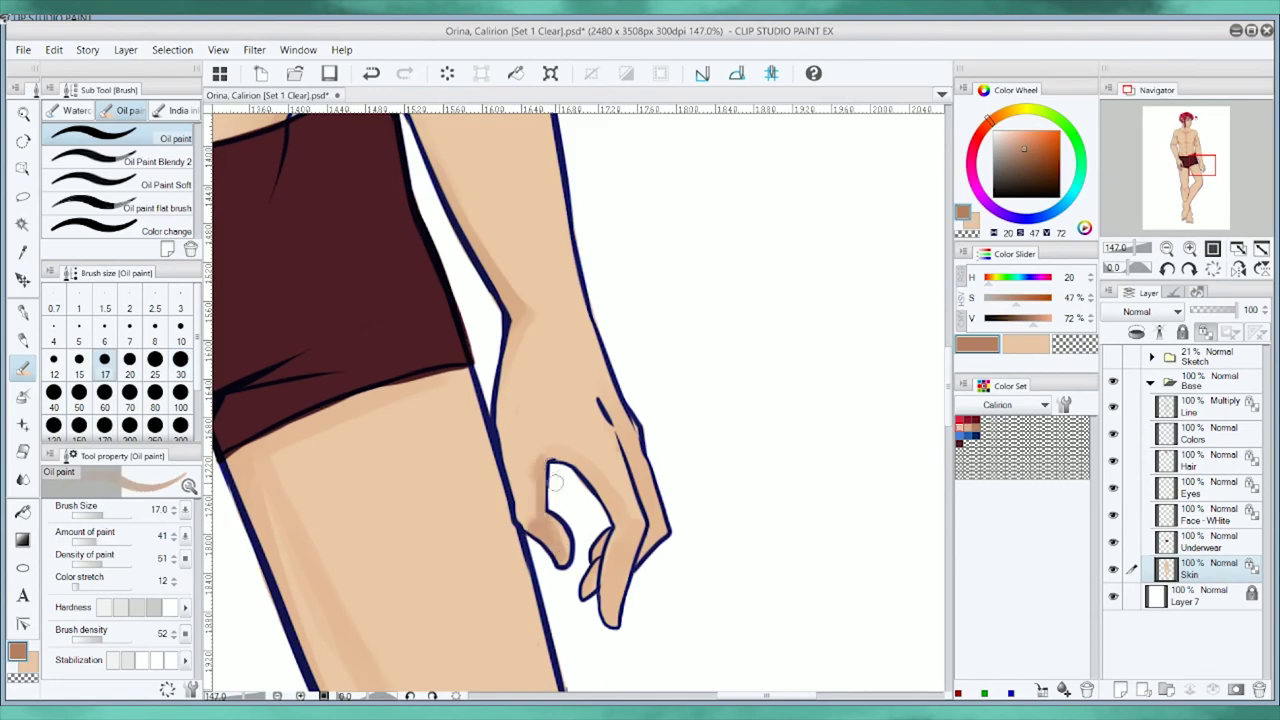
click(155, 365)
drag(625, 530, 585, 577)
key(x)
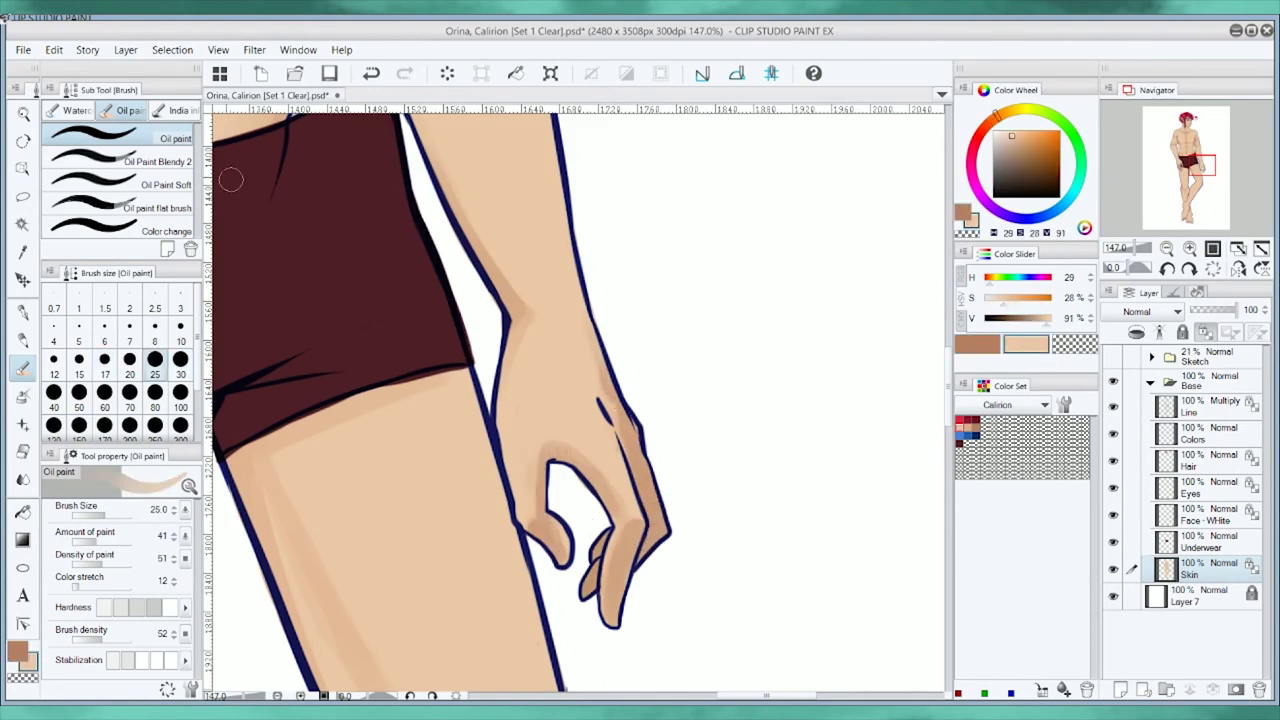
click(75, 110)
drag(541, 317, 634, 298)
Soften the thigh shading with a lighter sampled skin colour.
alt+click(658, 184)
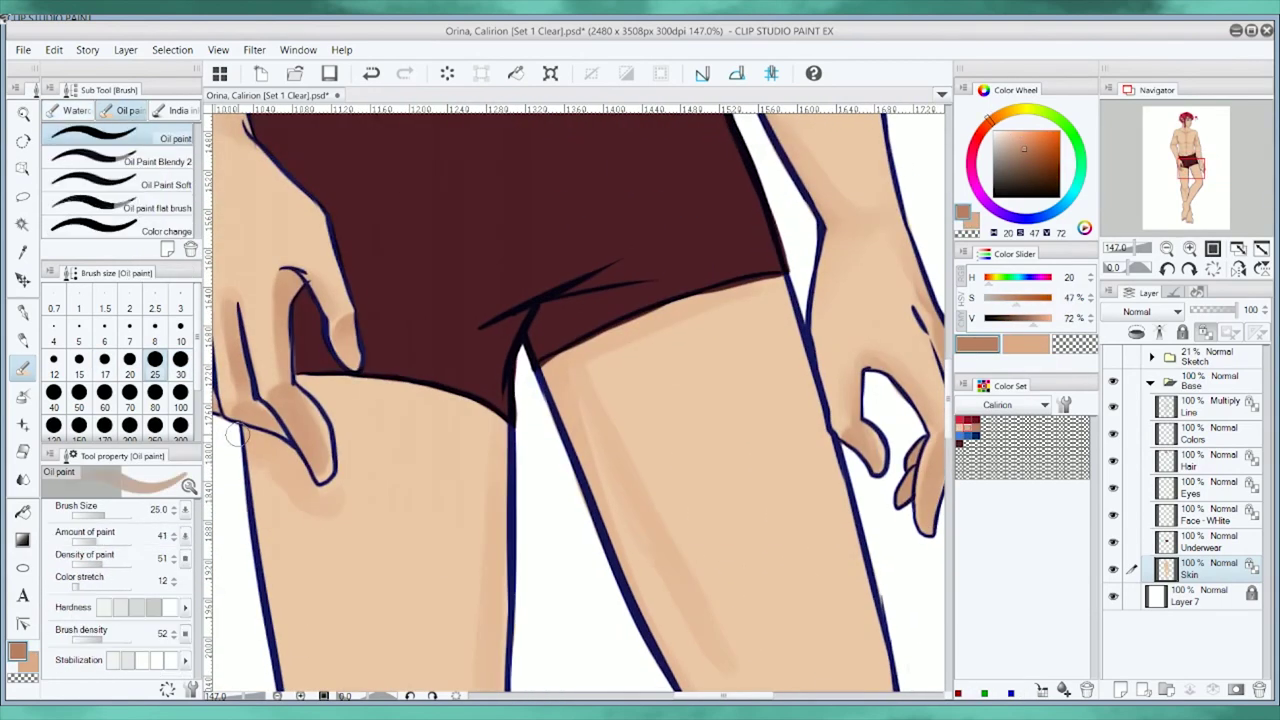
key(b)
alt+click(354, 514)
drag(597, 402, 573, 380)
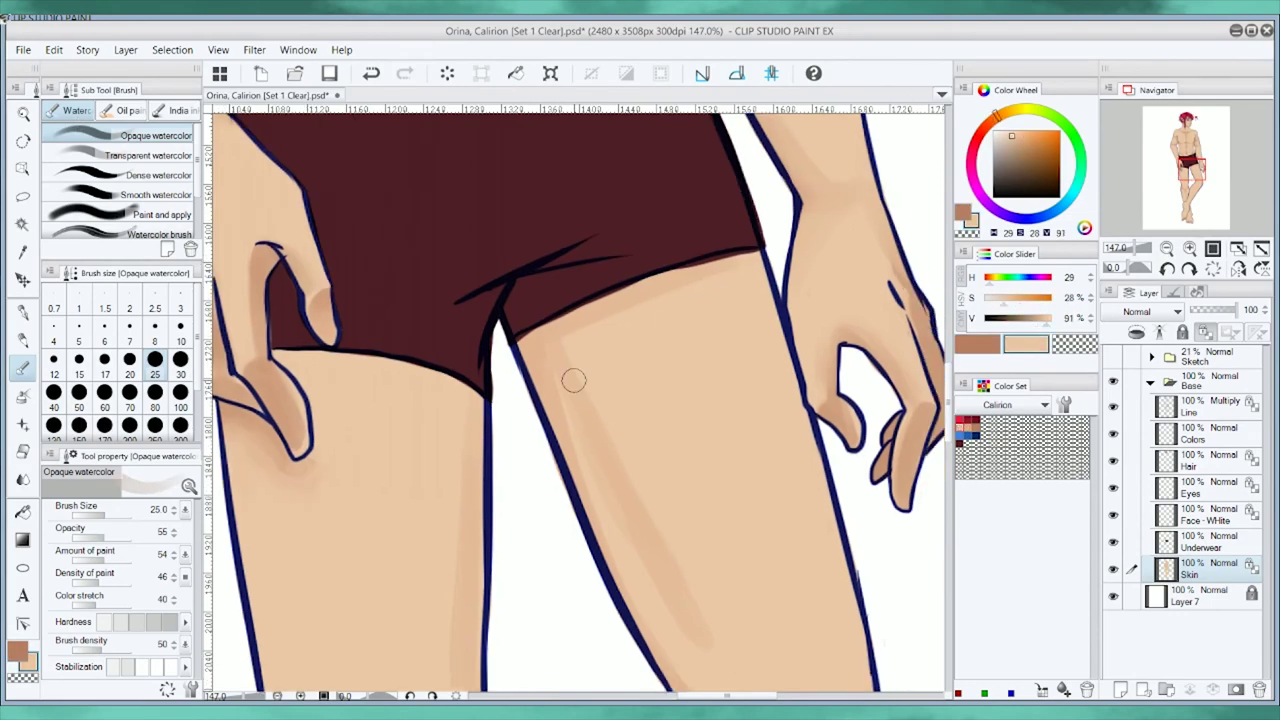
scroll(573, 380, down, 4)
scroll(538, 215, up, 3)
Shade down the inner thigh in a darker skin tone with the Oil paint brush.
key(b)
alt+click(538, 215)
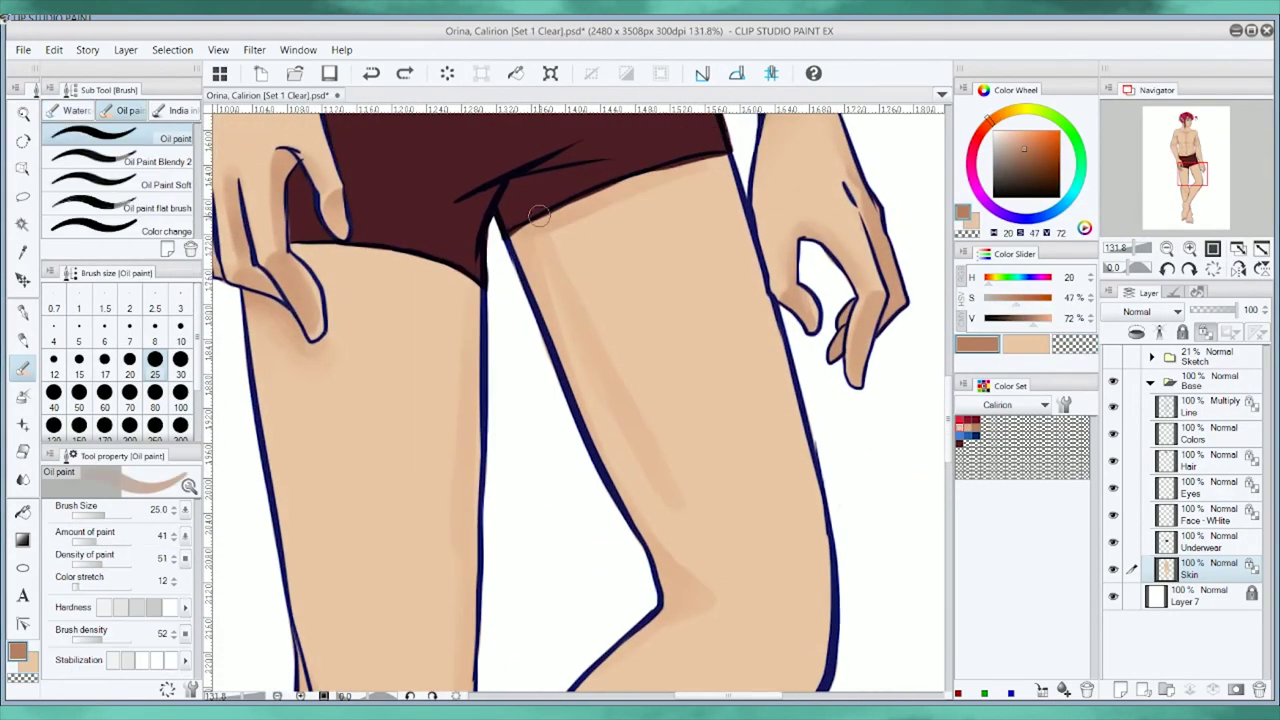
drag(536, 226, 608, 395)
mouse_move(536, 258)
mouse_down()
mouse_move(620, 505)
mouse_move(705, 602)
mouse_up()
key(b)
alt+click(569, 233)
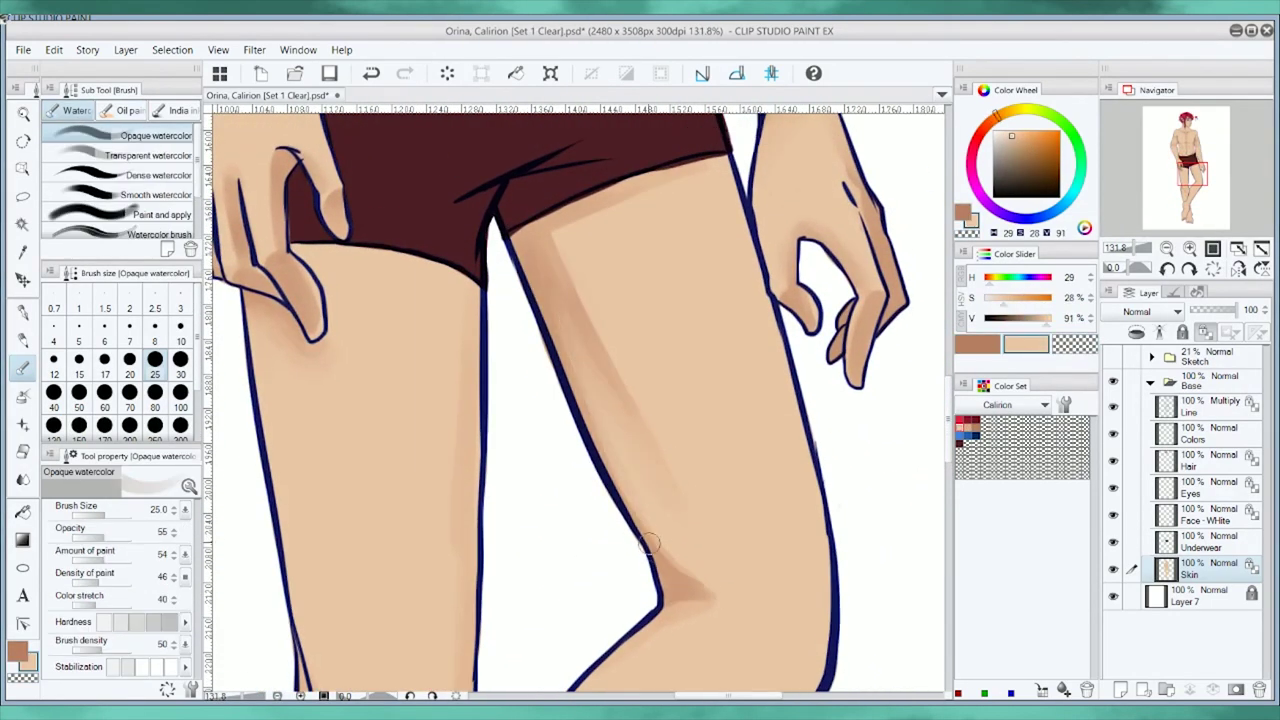
Shade around the knee with sampled skin tones and darken it with Oil paint.
drag(742, 452, 787, 352)
alt+click(523, 185)
scroll(600, 203, up, 2)
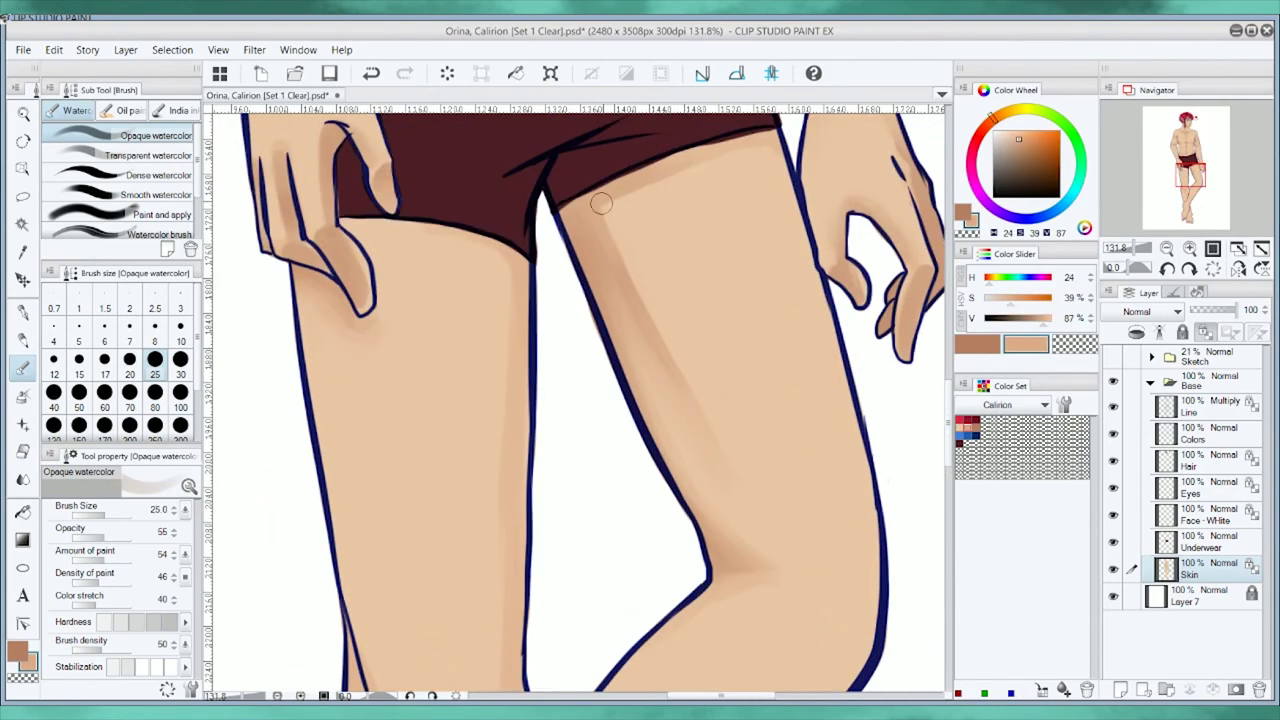
scroll(655, 436, down, 2)
alt+click(643, 181)
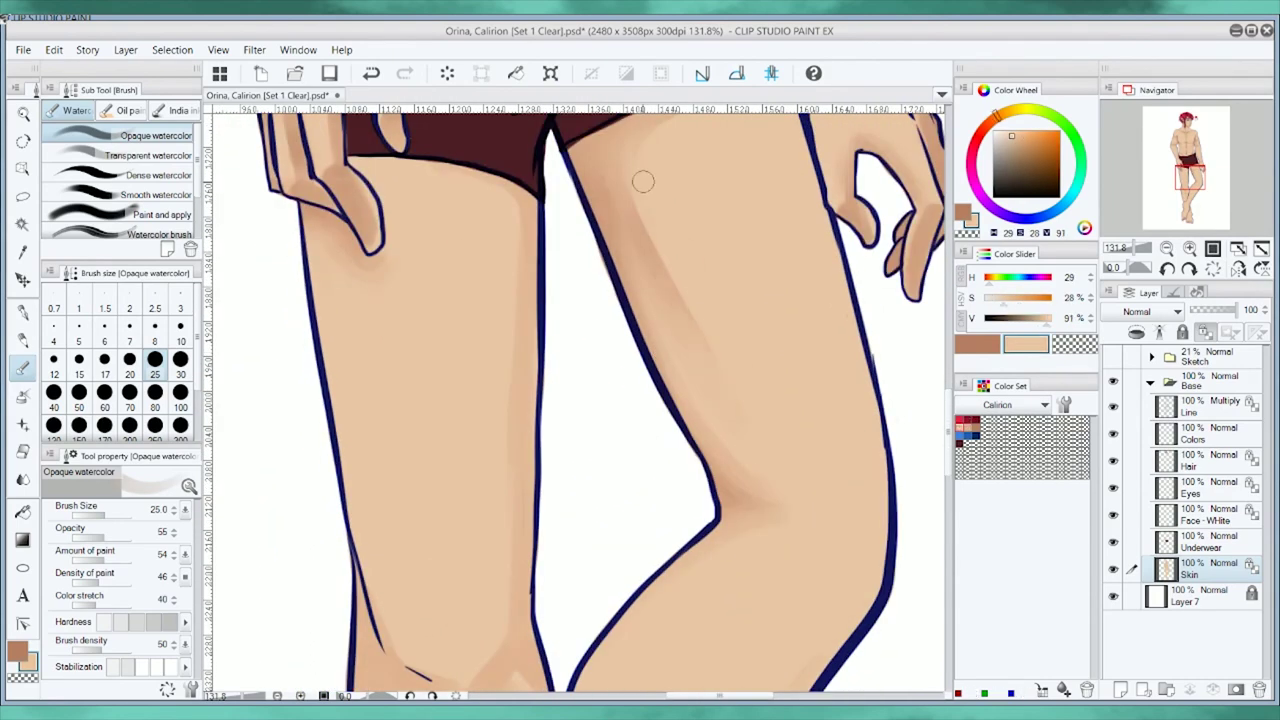
alt+click(694, 375)
scroll(551, 277, down, 5)
drag(480, 410, 383, 463)
drag(401, 647, 460, 503)
click(125, 110)
drag(470, 460, 478, 618)
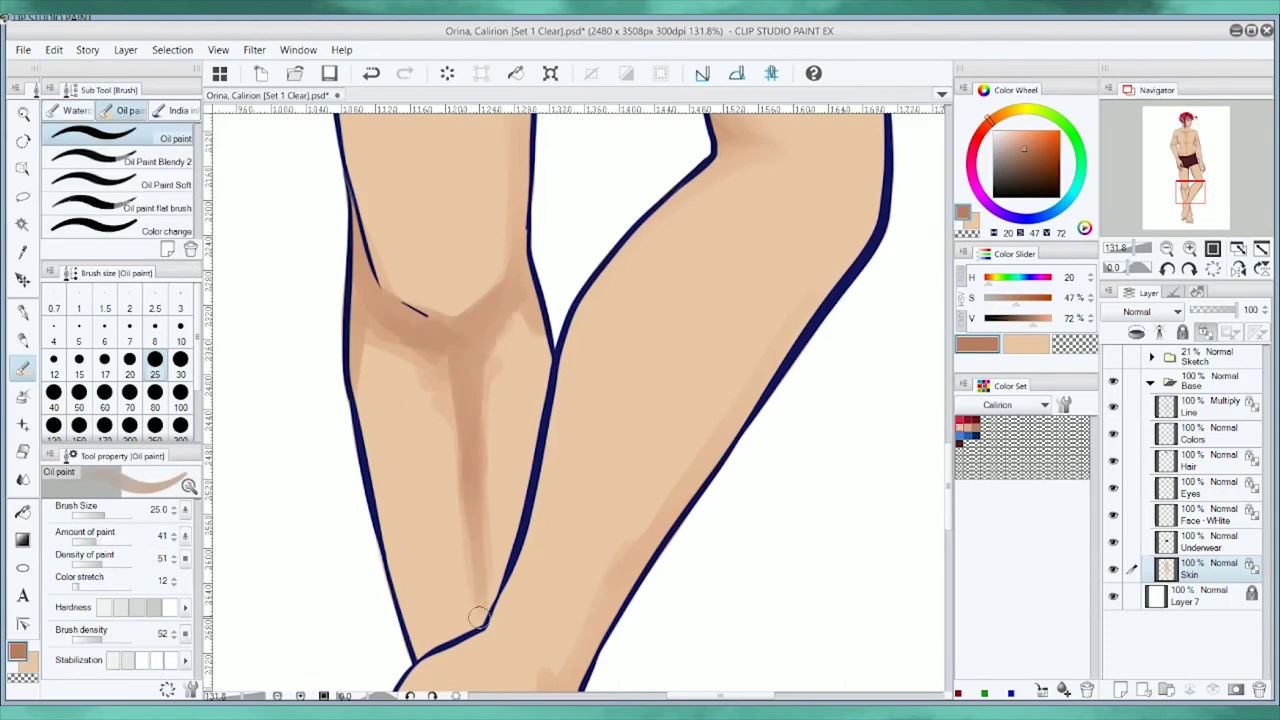
Lighten the shin shading, then shade along the ankle in darker brown.
key(comma)
key(x)
drag(471, 430, 471, 538)
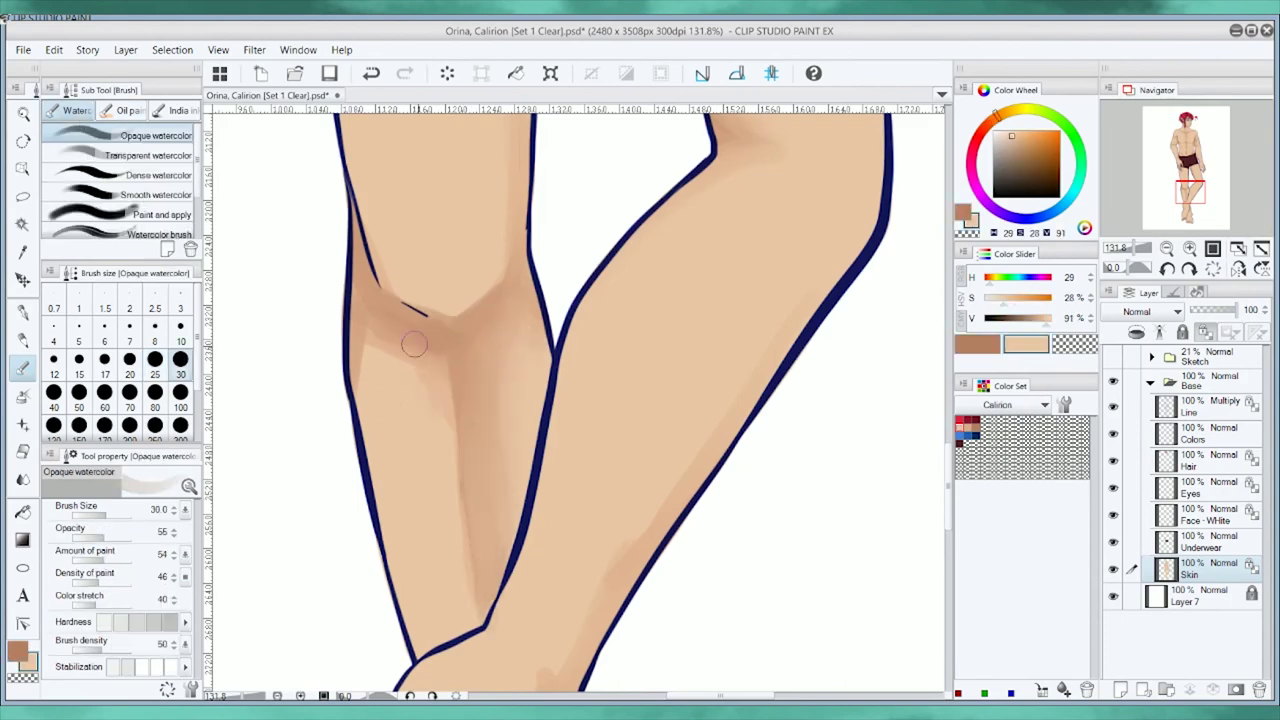
scroll(463, 426, down, 3)
key(x)
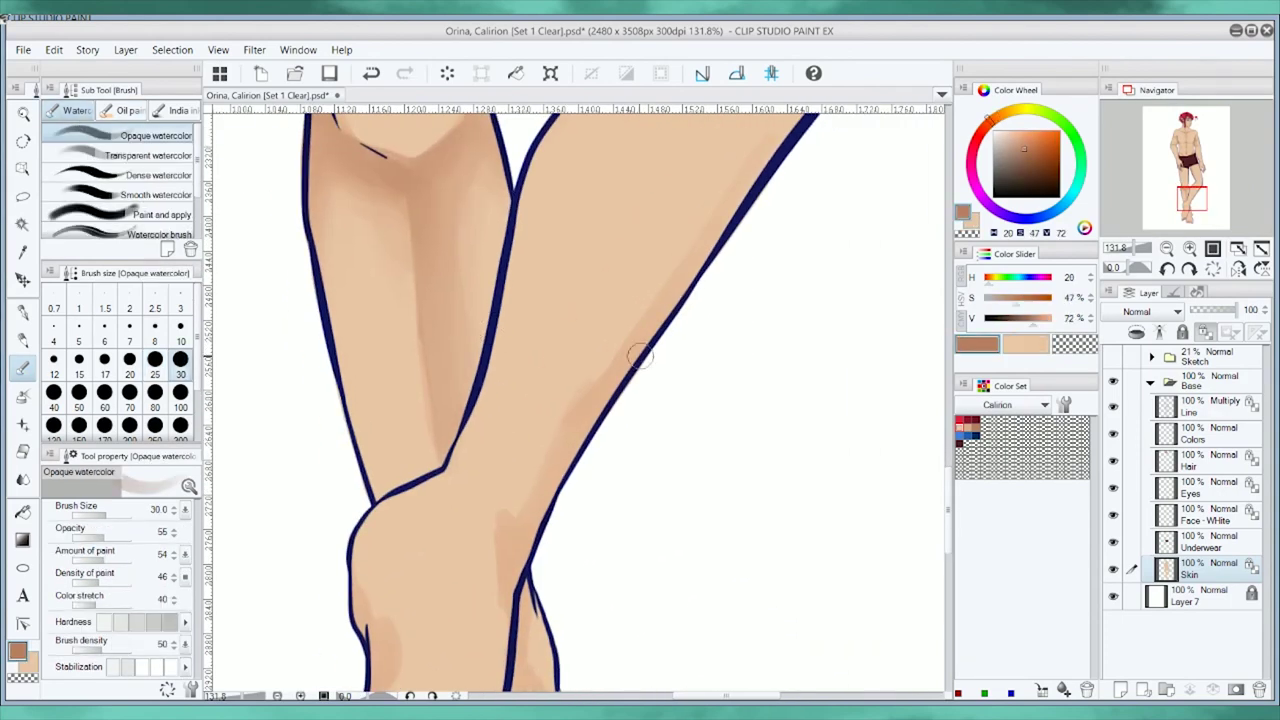
key(period)
scroll(537, 325, down, 5)
drag(537, 325, 546, 418)
scroll(571, 491, down, 1)
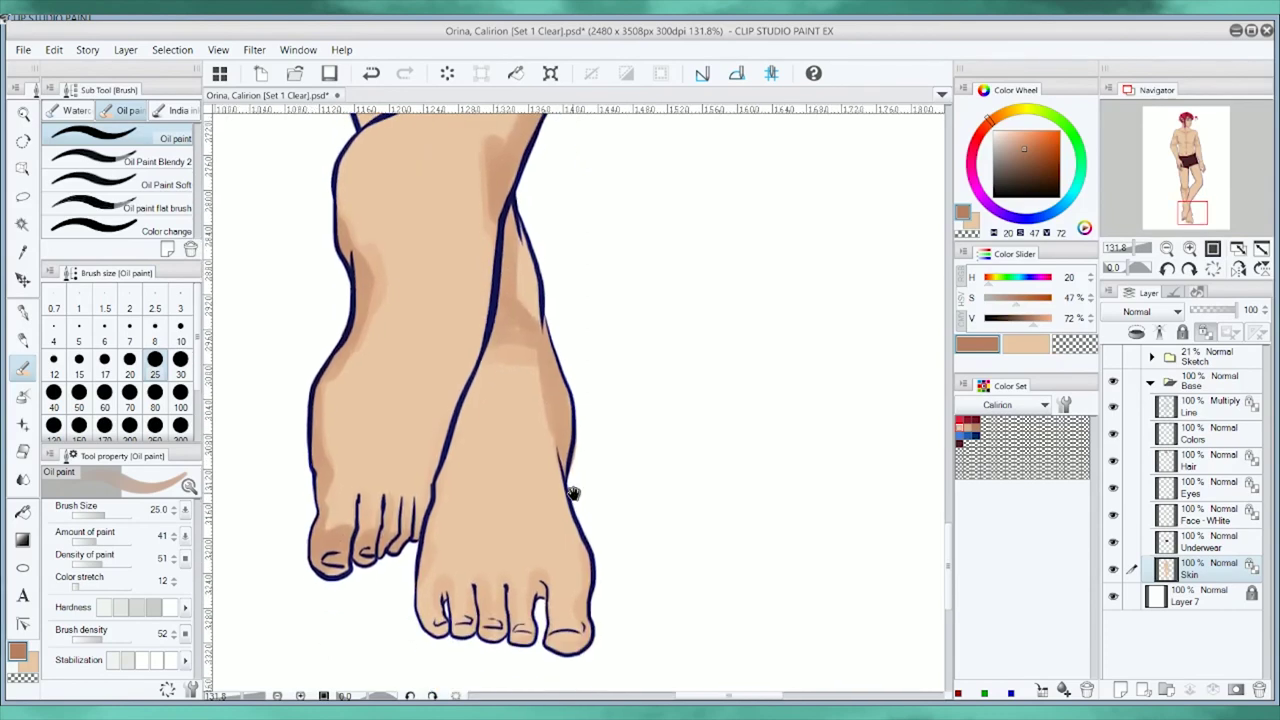
scroll(623, 449, up, 3)
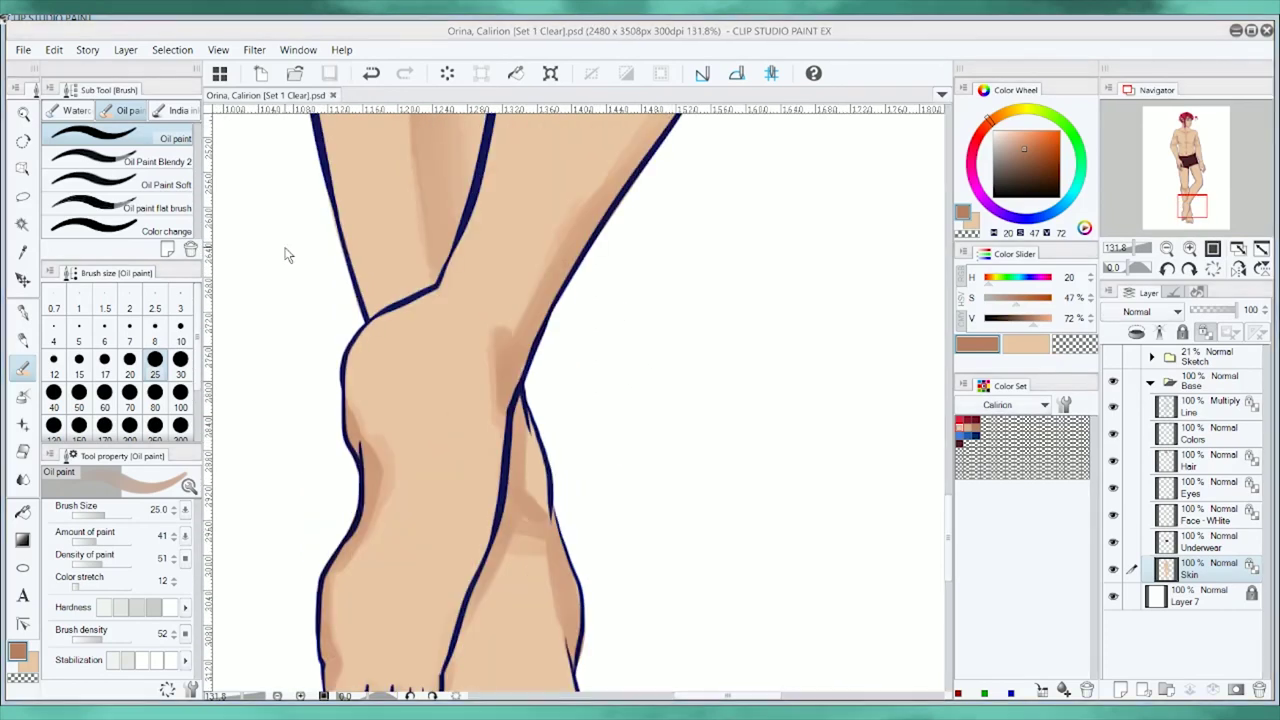
scroll(285, 255, up, 2)
Blend the lower leg and ankle shading with light skin using Opaque watercolor.
key(x)
key(comma)
drag(486, 586, 471, 449)
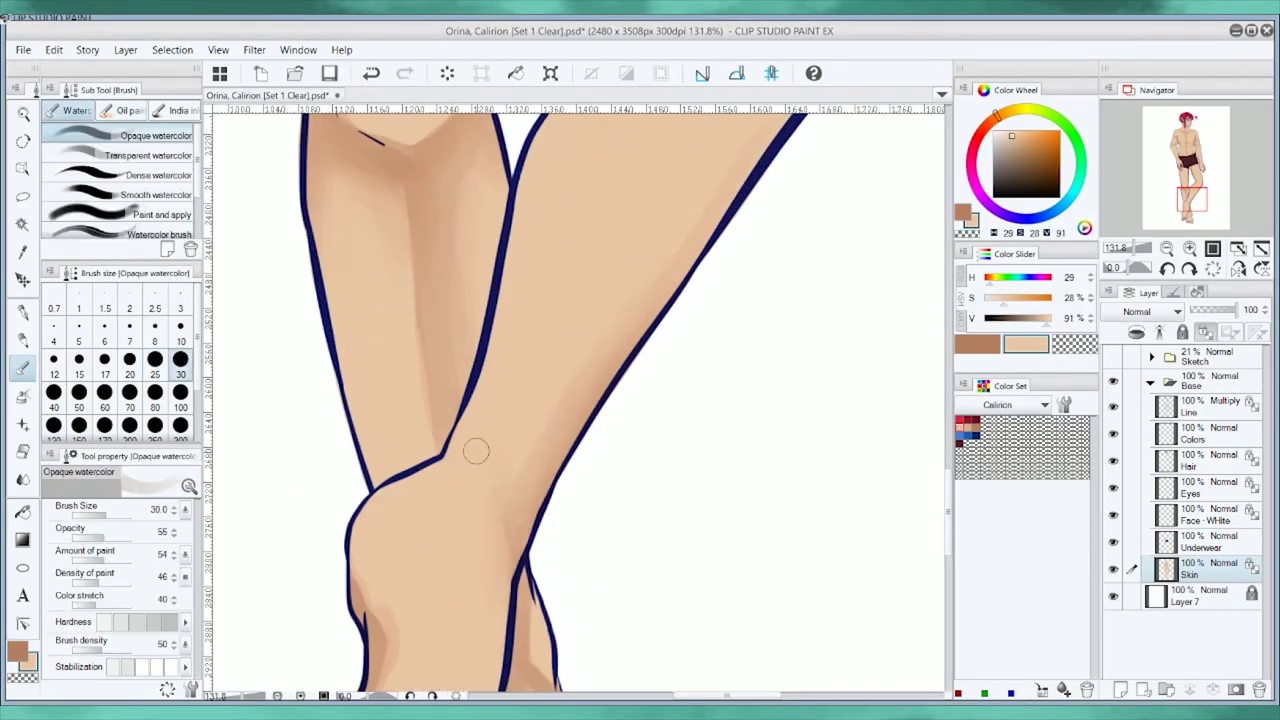
scroll(318, 533, down, 3)
scroll(319, 622, down, 2)
drag(424, 412, 463, 449)
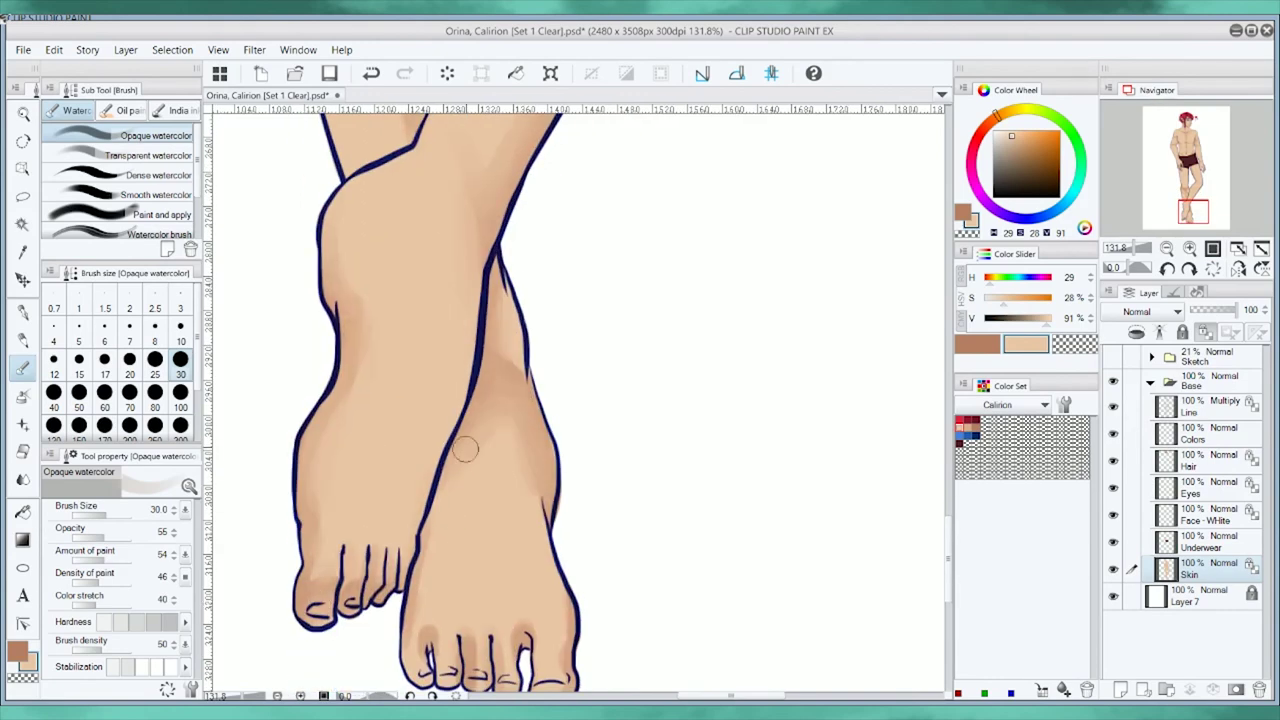
scroll(463, 449, down, 1)
Add darker brown shading strokes between the toes.
key(x)
key(comma)
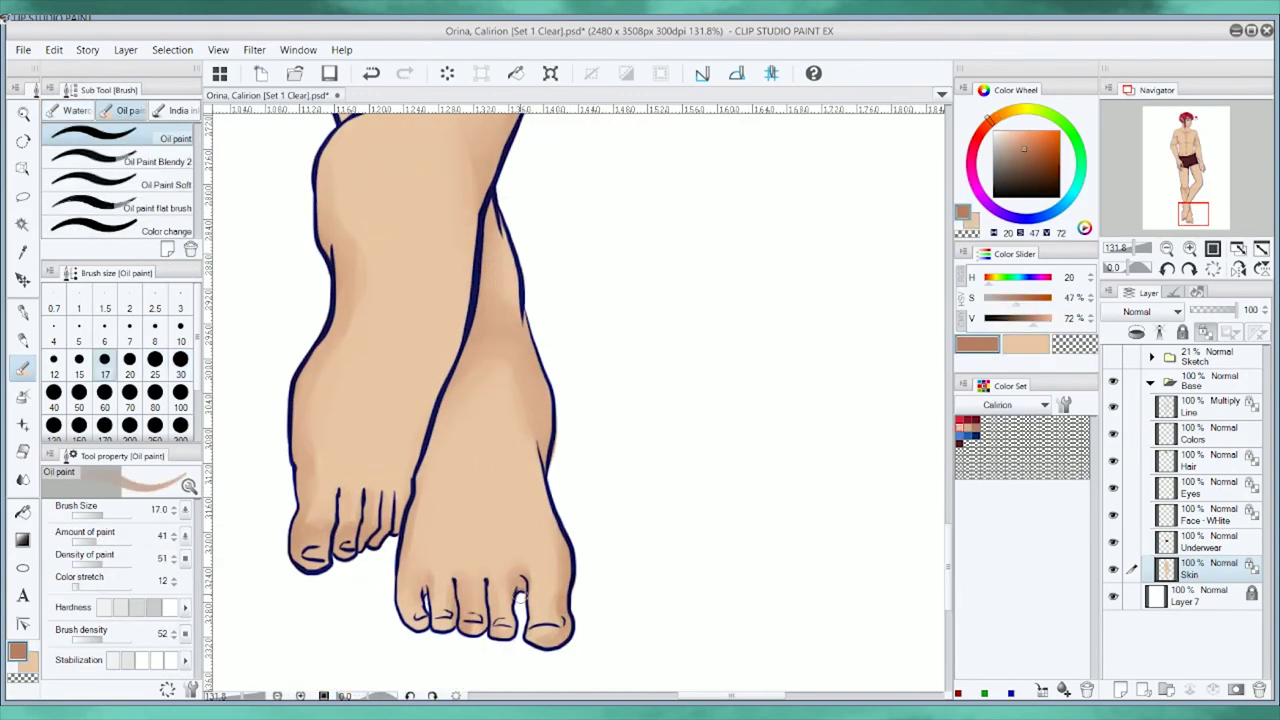
key(x)
mouse_move(520, 597)
mouse_down()
mouse_move(509, 565)
mouse_move(510, 607)
mouse_move(505, 582)
mouse_move(520, 600)
mouse_move(490, 605)
mouse_move(484, 578)
mouse_move(420, 630)
mouse_up()
key(comma)
key(x)
key(x)
key(x)
drag(420, 545, 402, 620)
key(x)
scroll(503, 506, down, 3)
Zoom in to about 181.5% on the face and upper torso.
scroll(413, 380, up, 1)
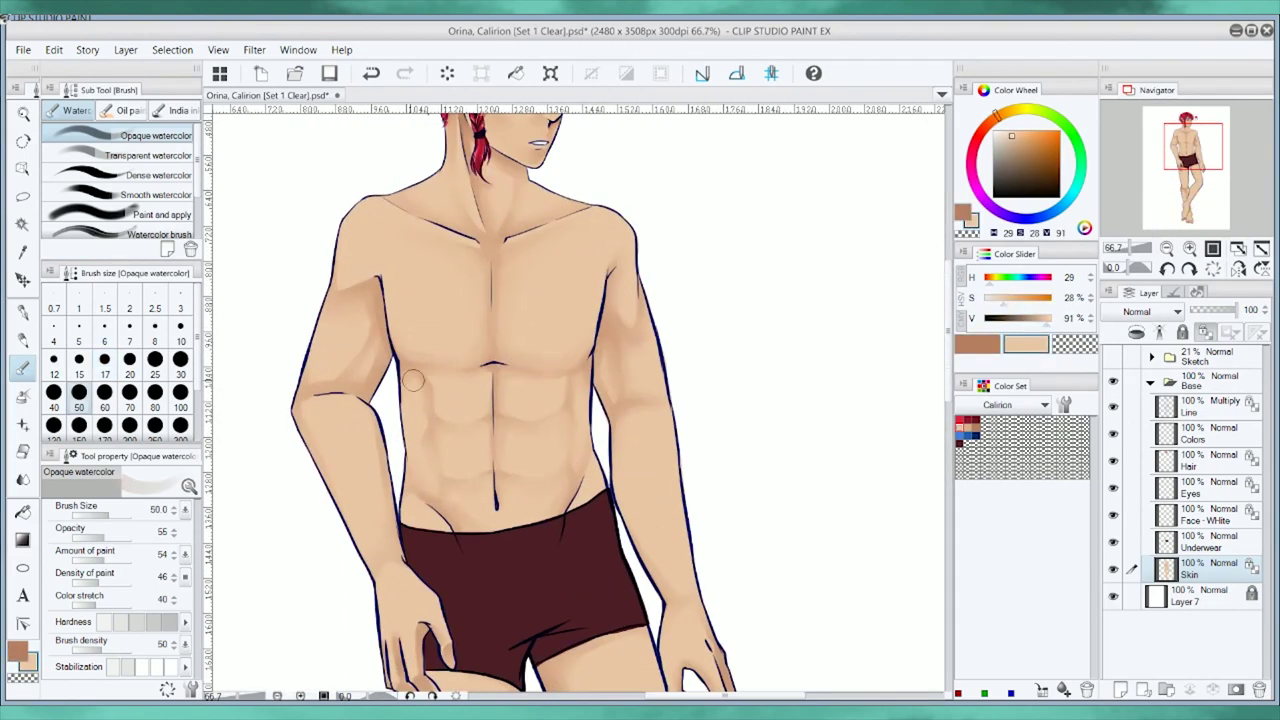
drag(544, 308, 548, 328)
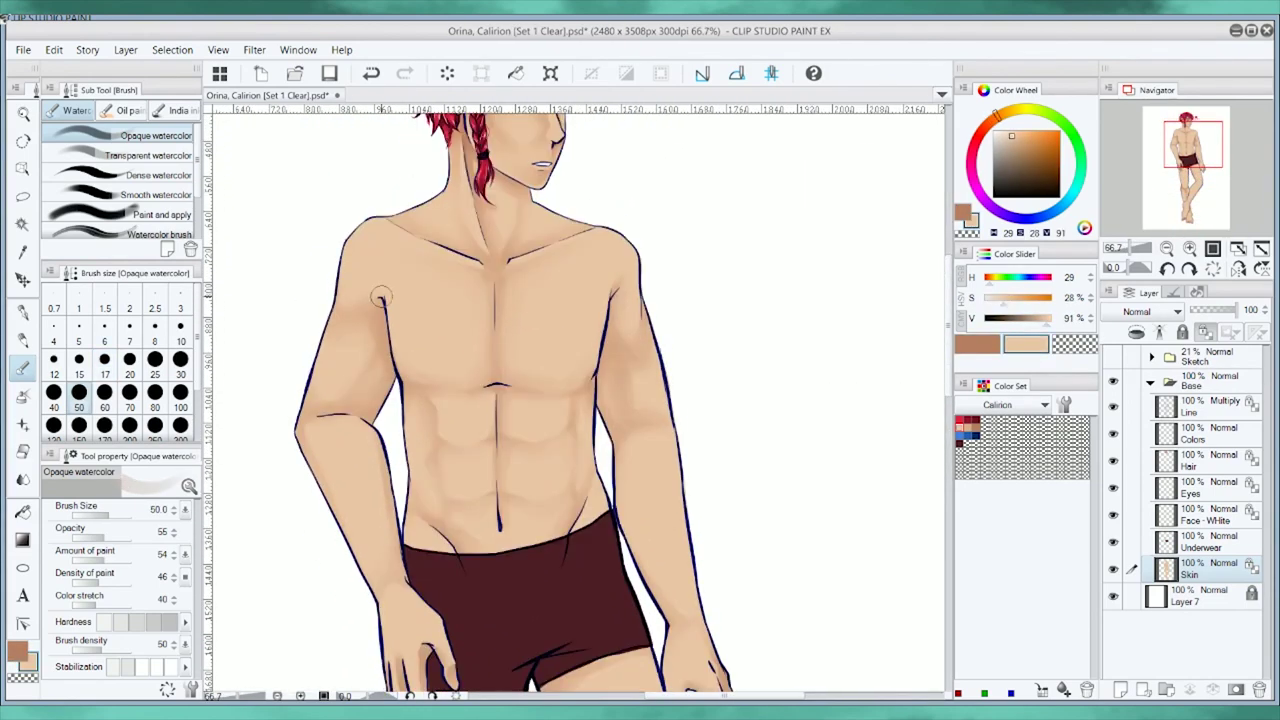
scroll(654, 424, down, 6)
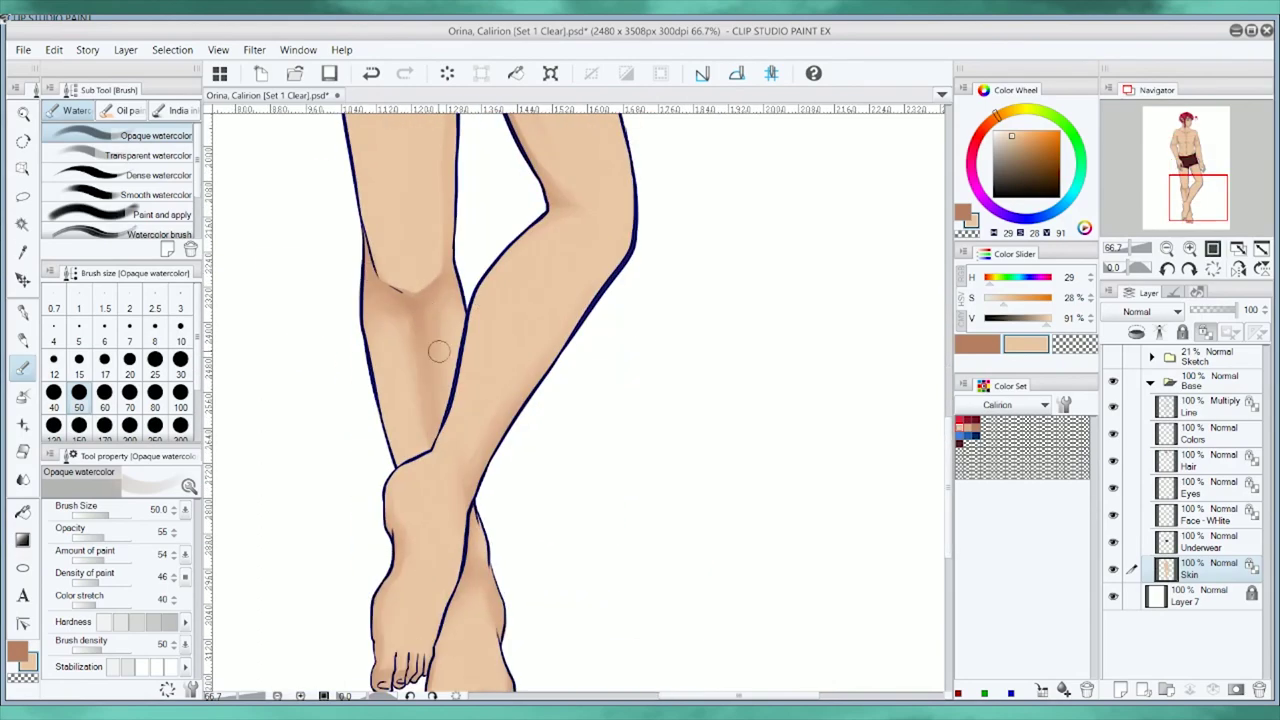
scroll(463, 376, up, 5)
scroll(463, 376, up, 4)
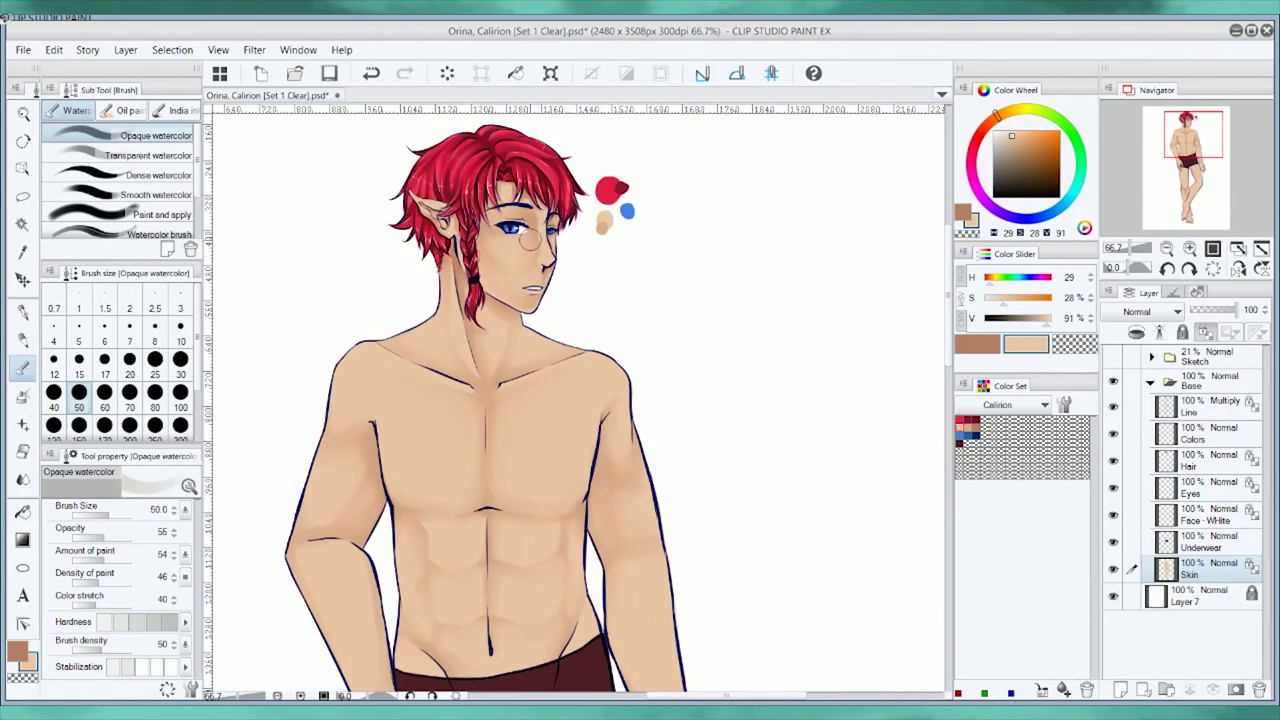
scroll(530, 238, up, 6)
Set up the Opaque watercolor brush at size 20, framing the neck and collarbones.
key(p)
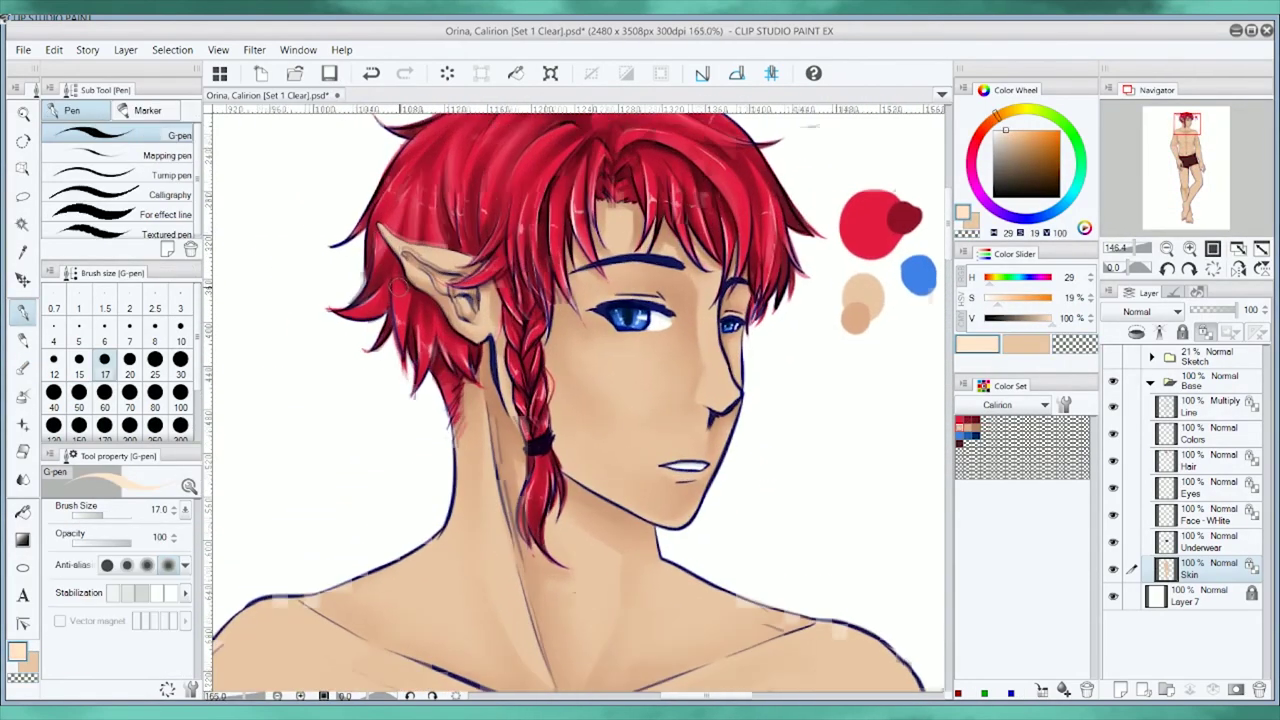
key(b)
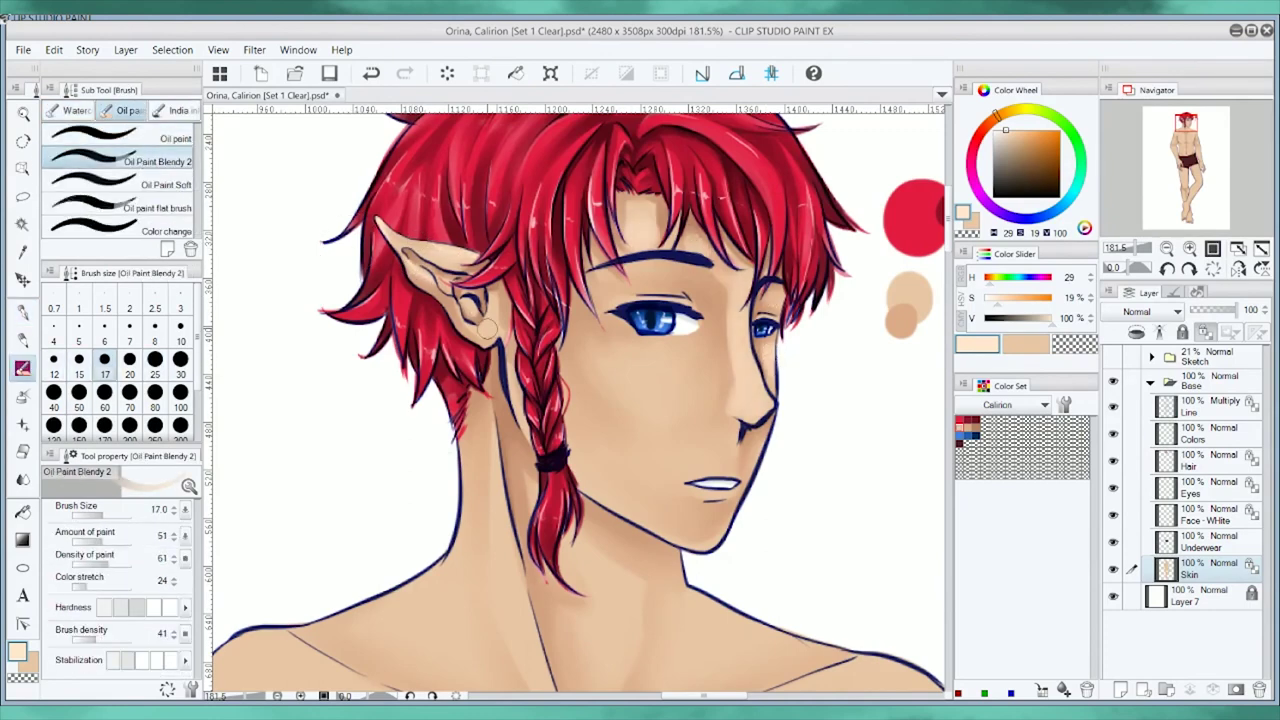
key(b)
key(bracketright)
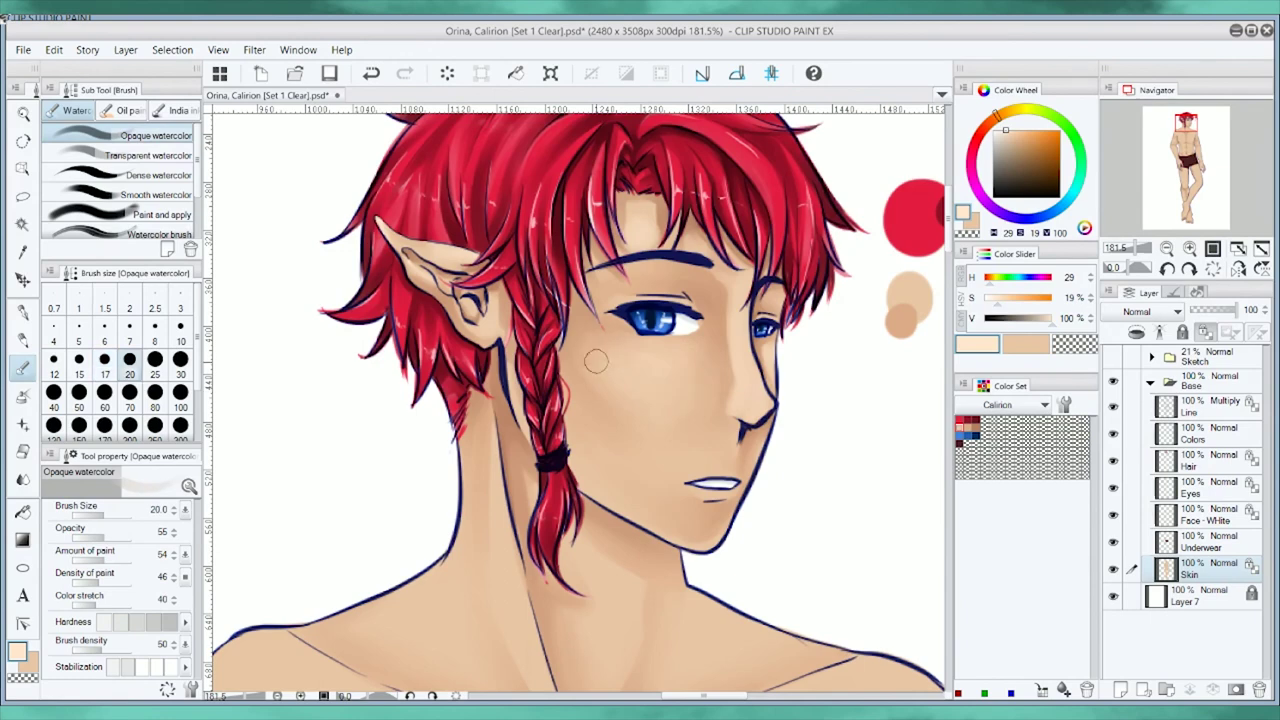
key(bracketleft)
key(bracketleft)
key(bracketleft)
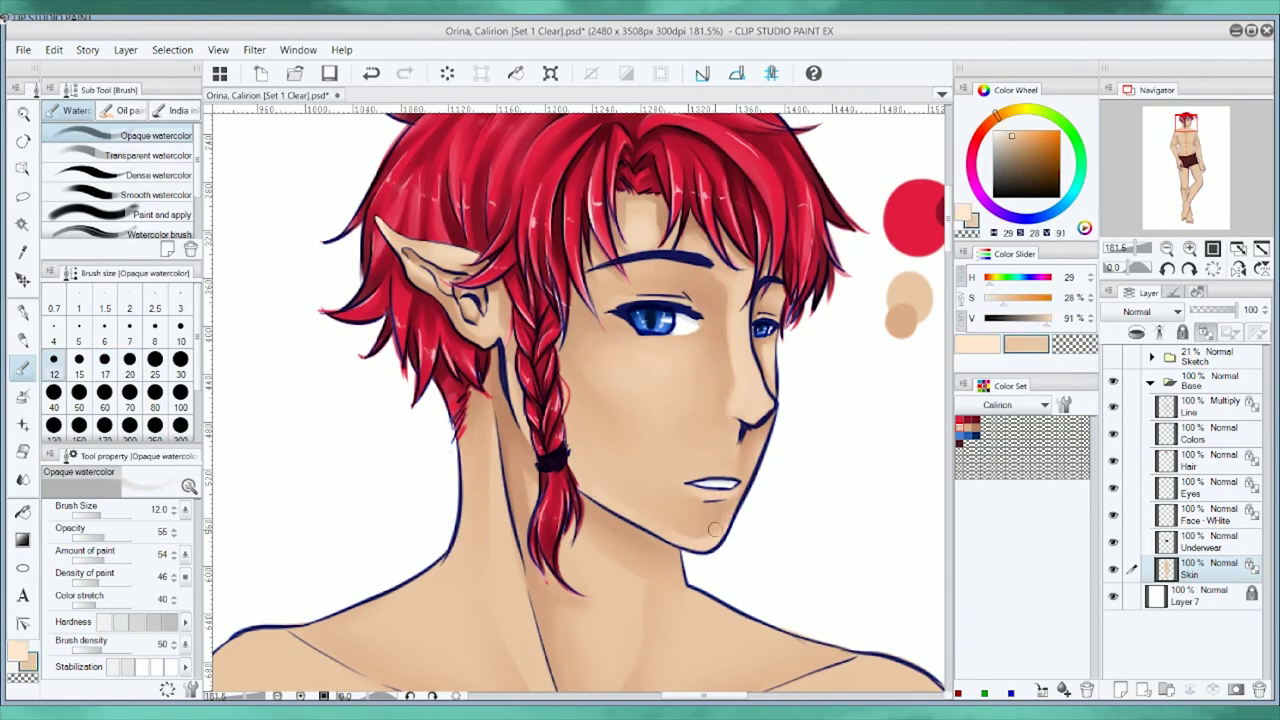
drag(499, 481, 473, 356)
key(bracketright)
key(bracketright)
key(bracketright)
scroll(423, 409, down, 2)
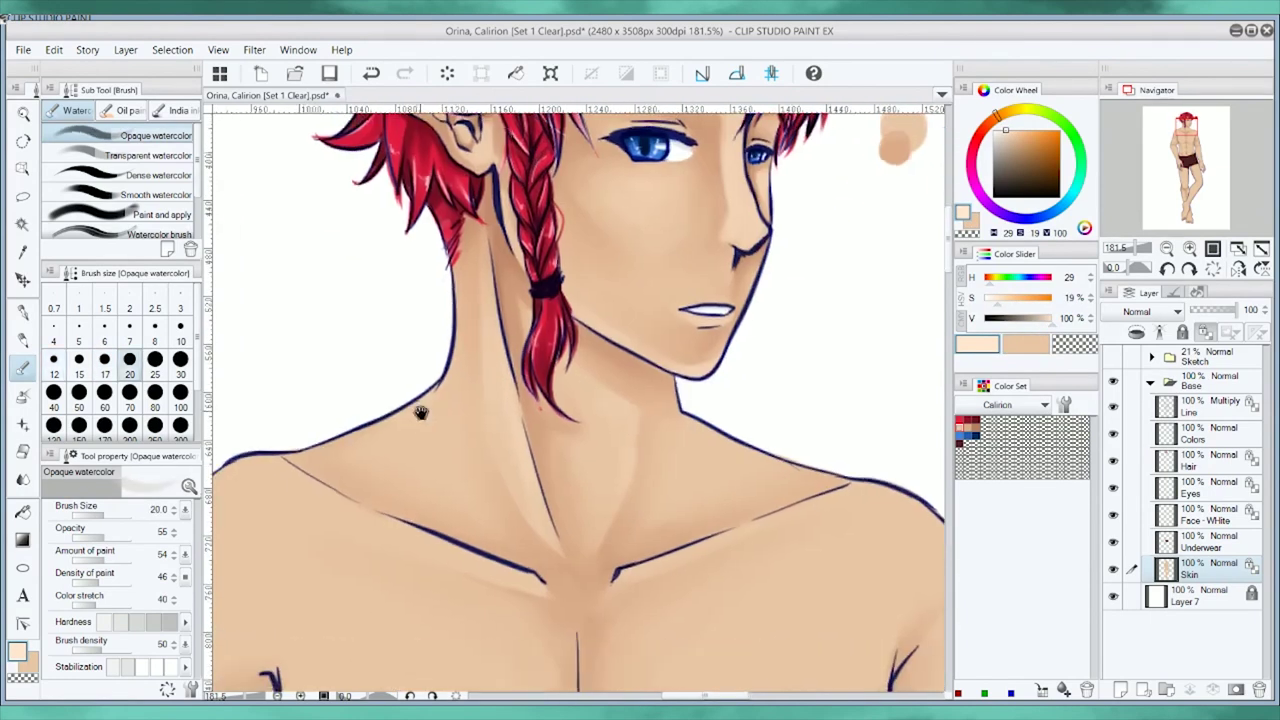
scroll(423, 434, down, 3)
Sample darker skin tones and a pale highlight to shade the neck, collarbones and chest.
alt+click(594, 409)
alt+click(594, 409)
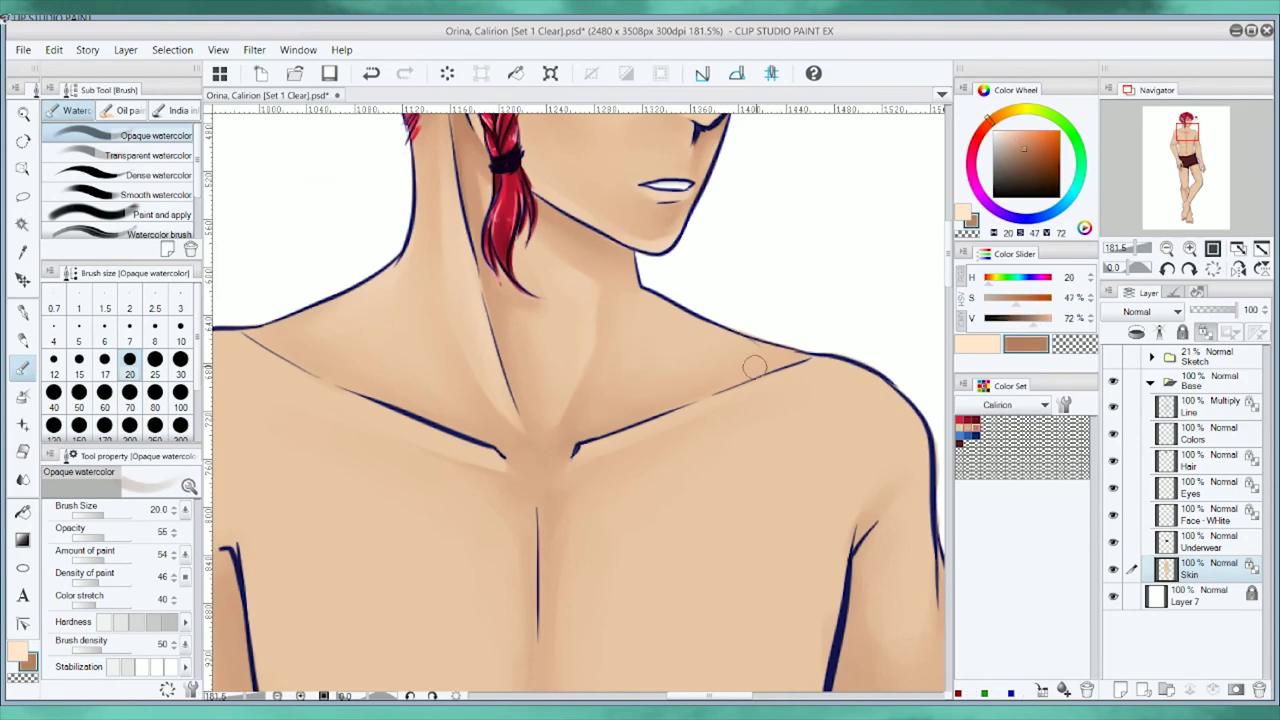
alt+click(700, 330)
drag(640, 280, 632, 250)
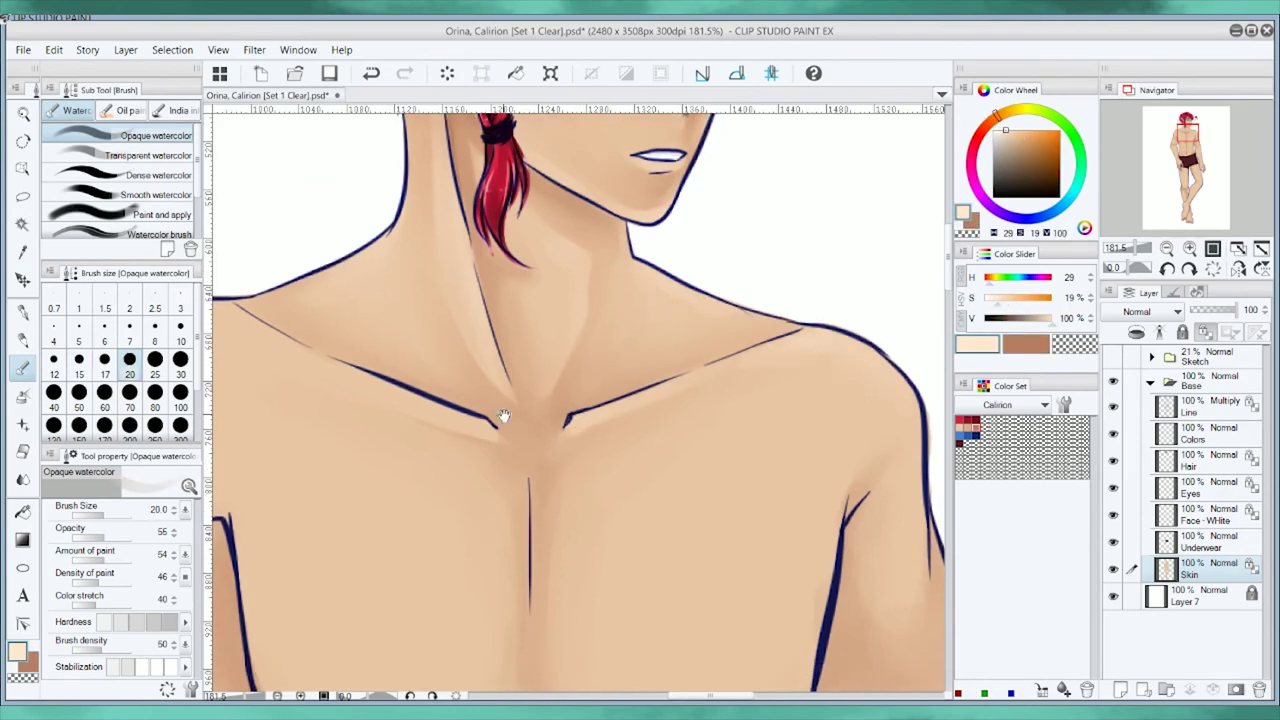
scroll(449, 380, left, 1)
scroll(289, 471, left, 2)
drag(289, 471, 506, 342)
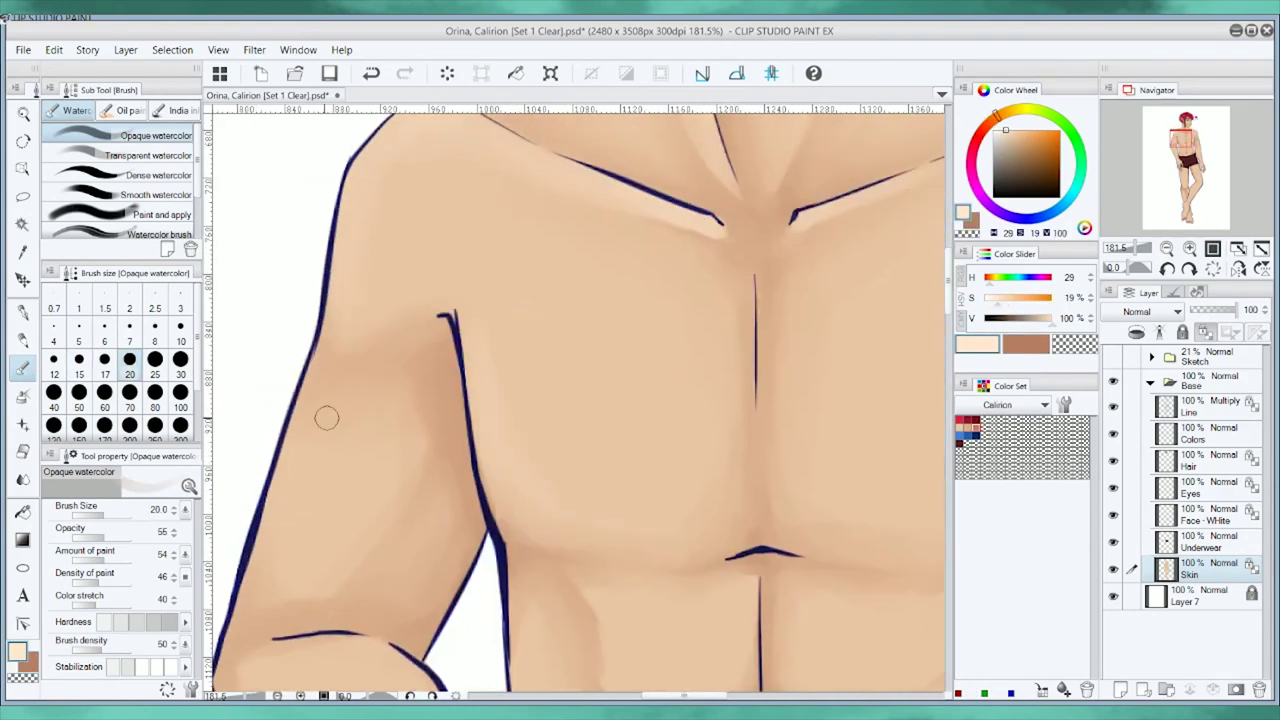
scroll(416, 450, down, 3)
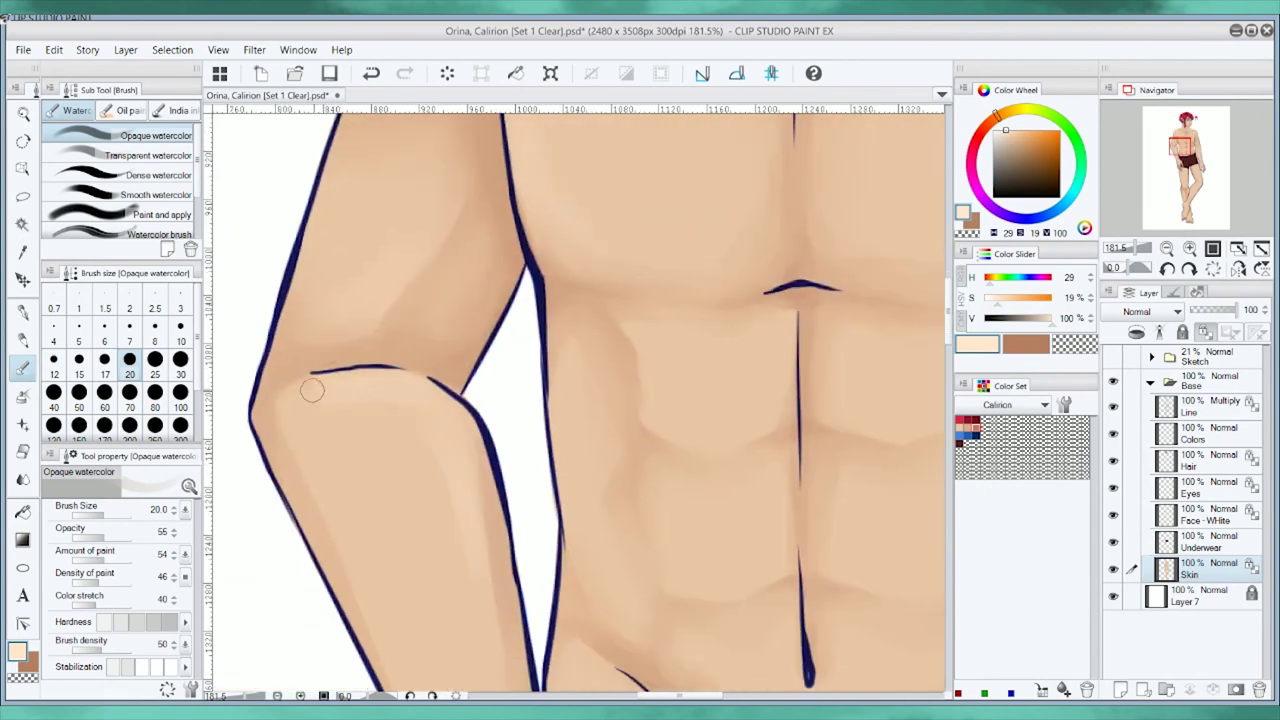
scroll(466, 483, down, 6)
Blend the abdomen skin with Opaque watercolor, resizing the brush between 25 and 50.
key(p)
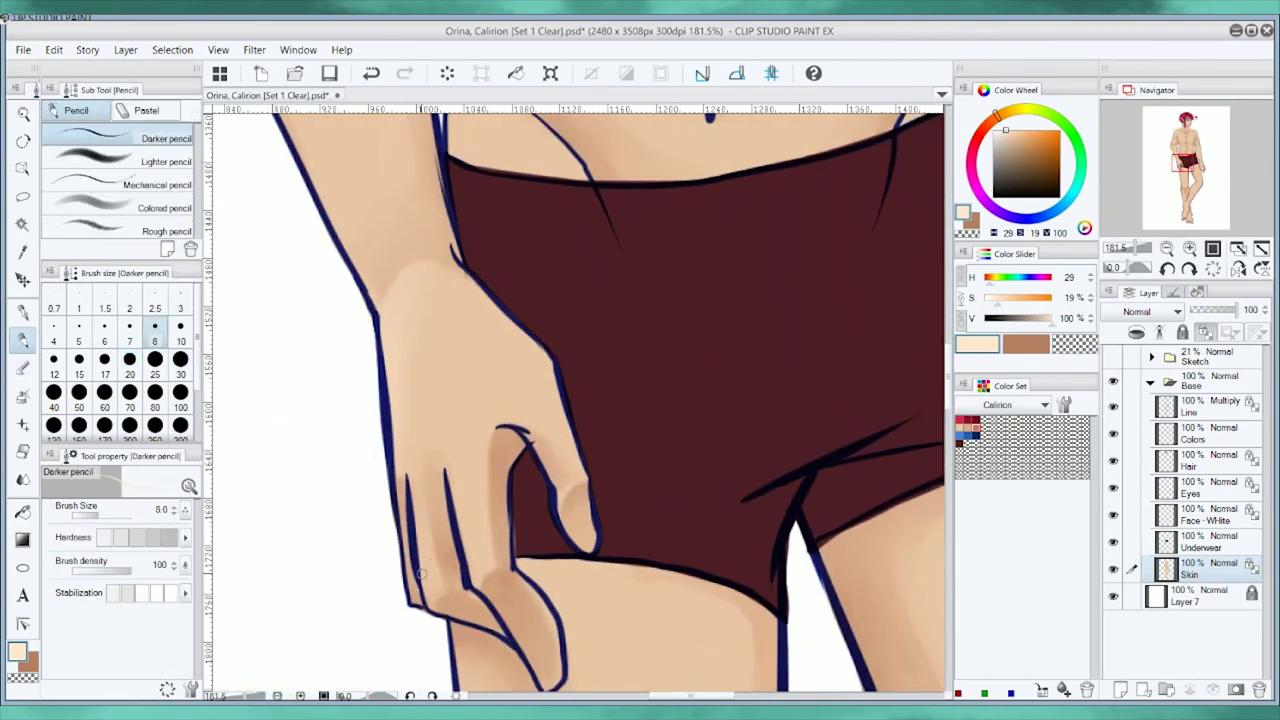
key(b)
key(bracketright)
key(bracketright)
scroll(454, 614, down, 3)
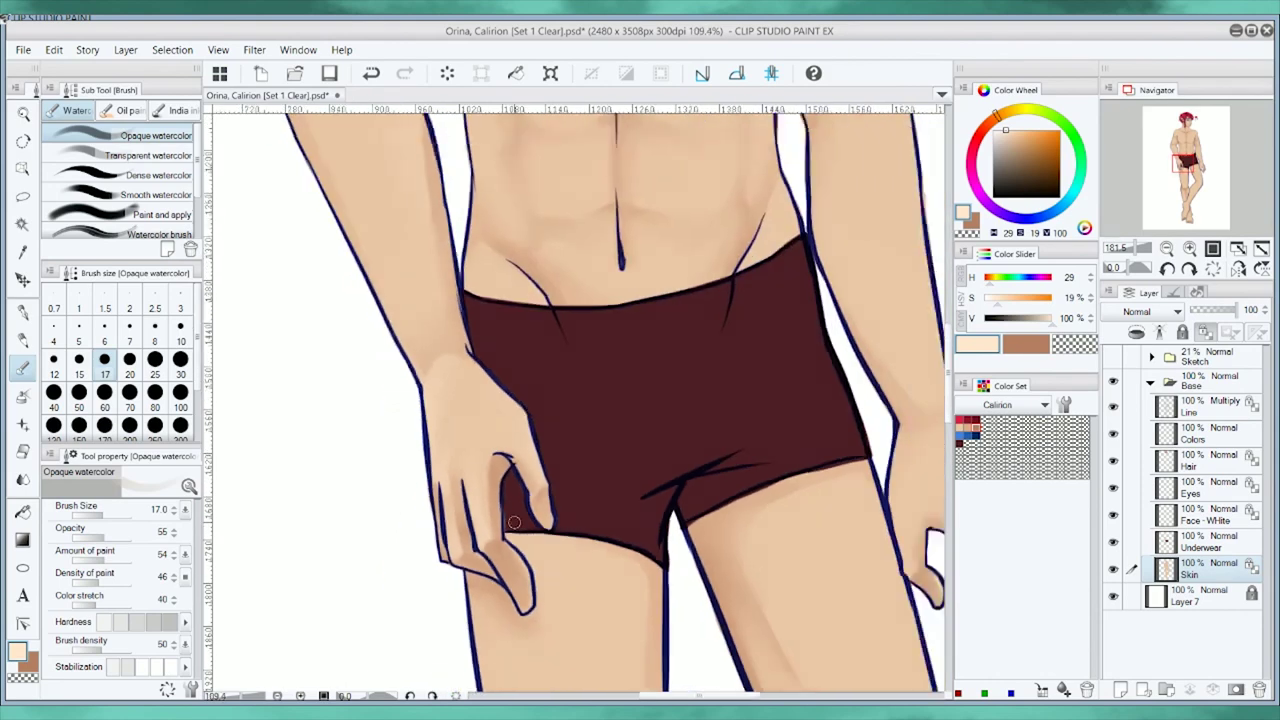
scroll(438, 341, up, 2)
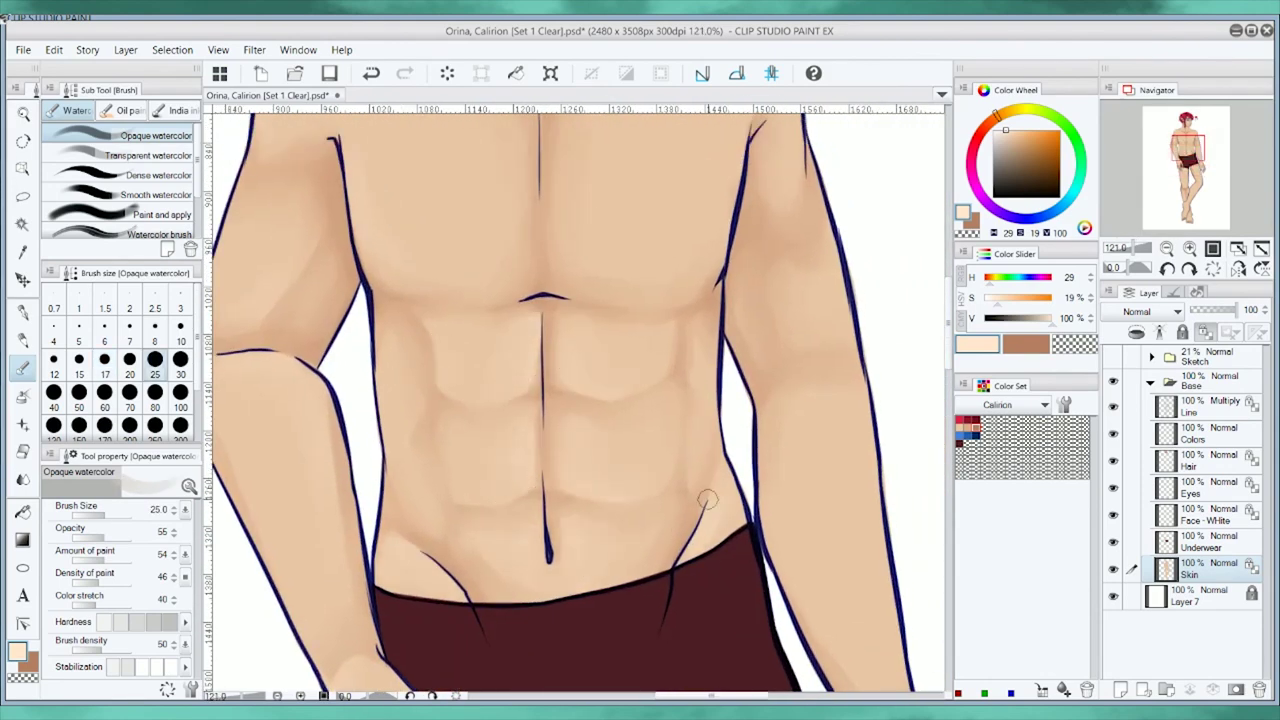
scroll(707, 500, down, 2)
scroll(519, 356, up, 2)
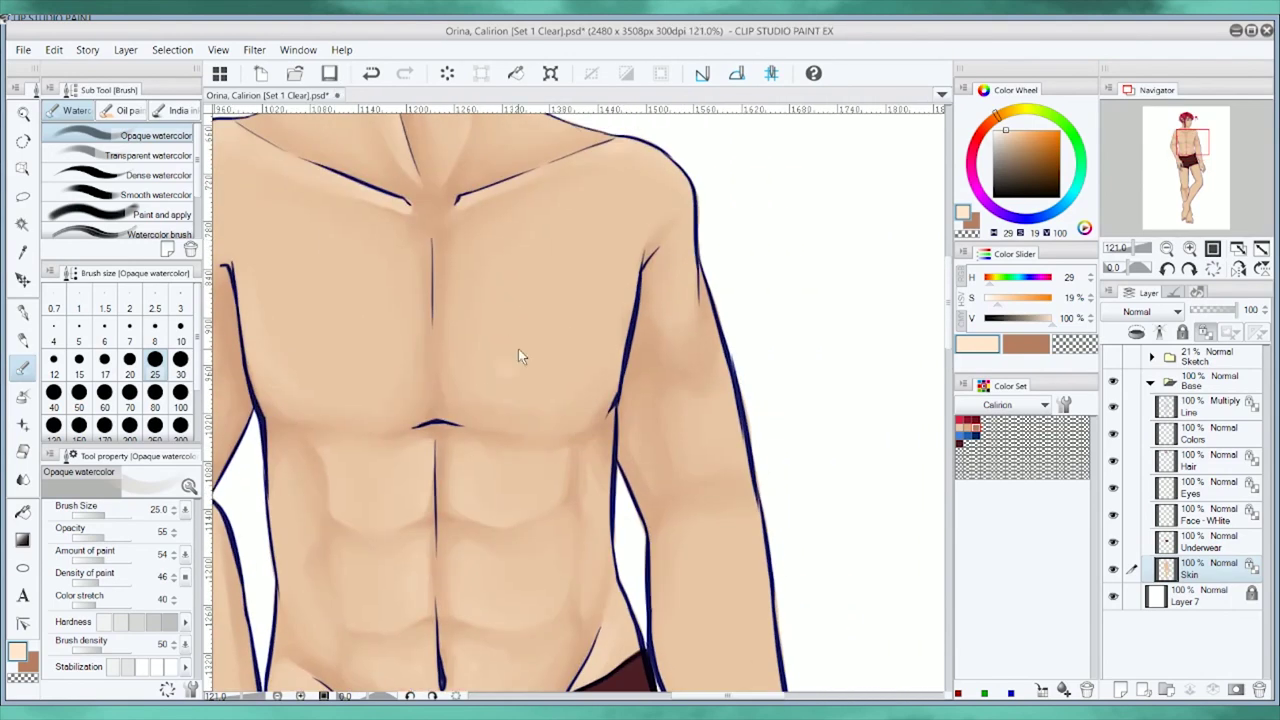
key(bracketright)
key(bracketright)
key(bracketright)
key(bracketleft)
key(bracketleft)
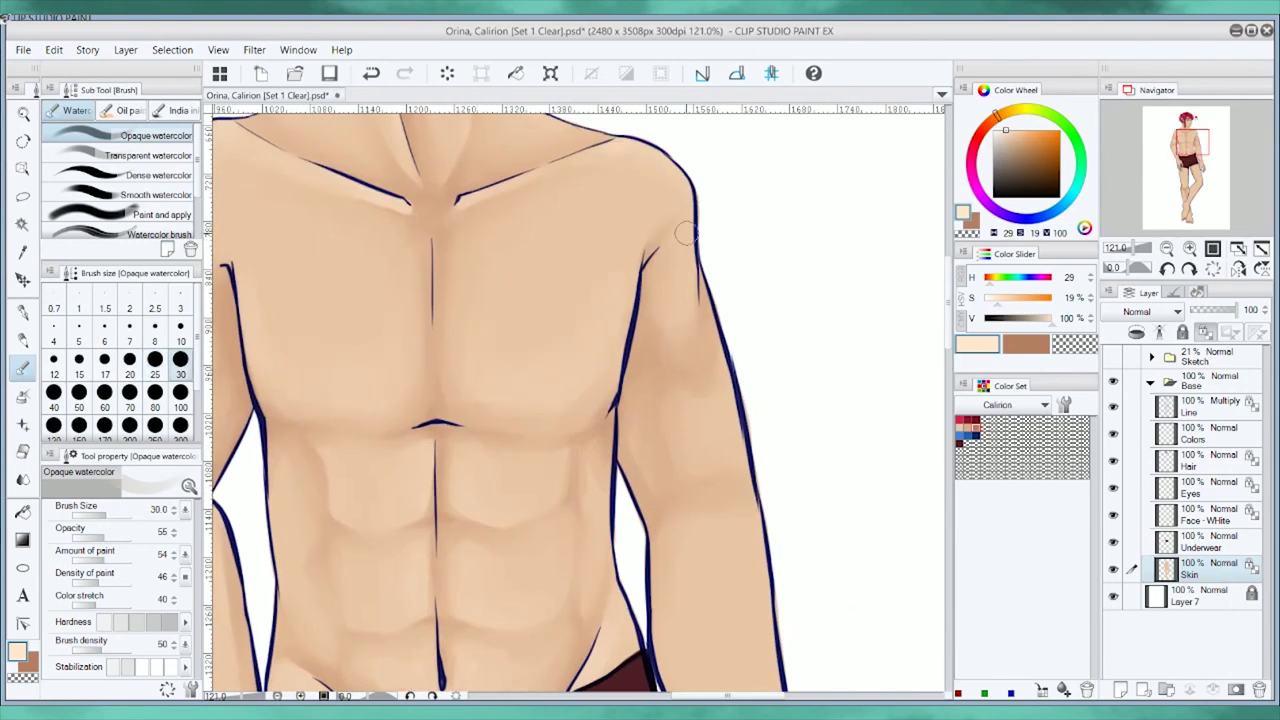
Continue blending down the legs with the brush at sizes 25 to 60.
scroll(623, 303, down, 2)
key(bracketleft)
scroll(660, 486, up, 2)
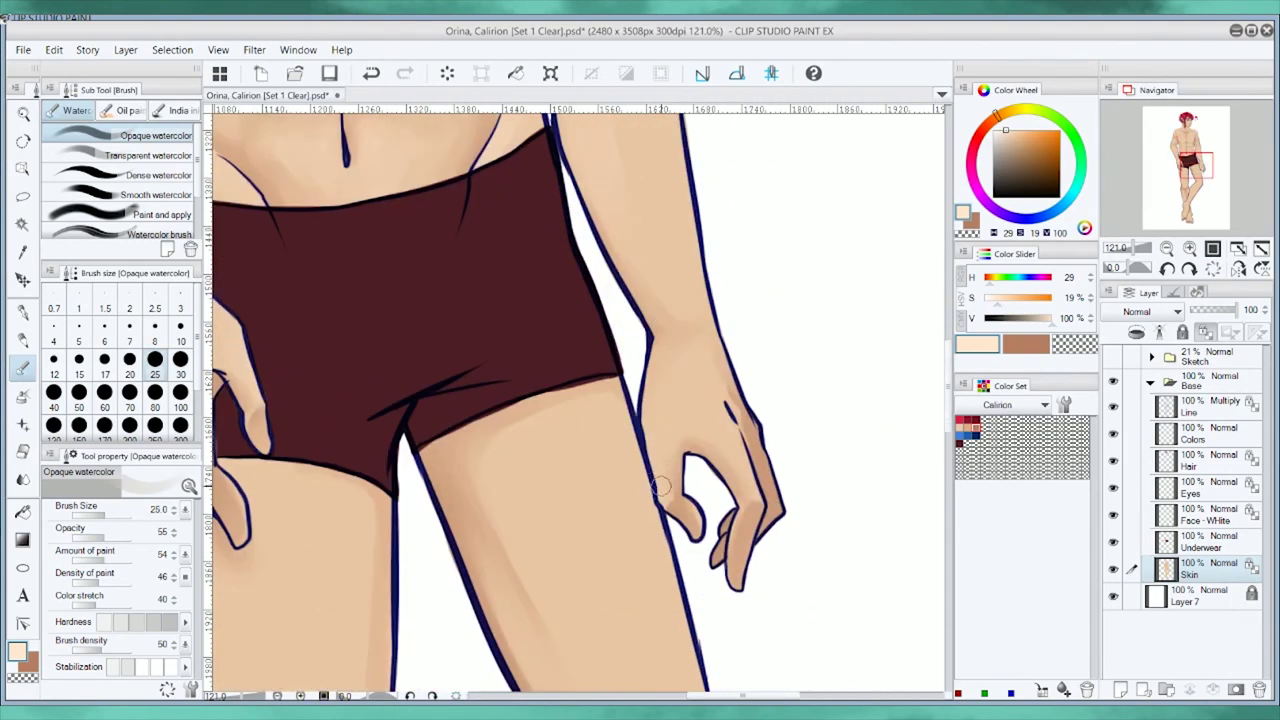
scroll(703, 415, down, 1)
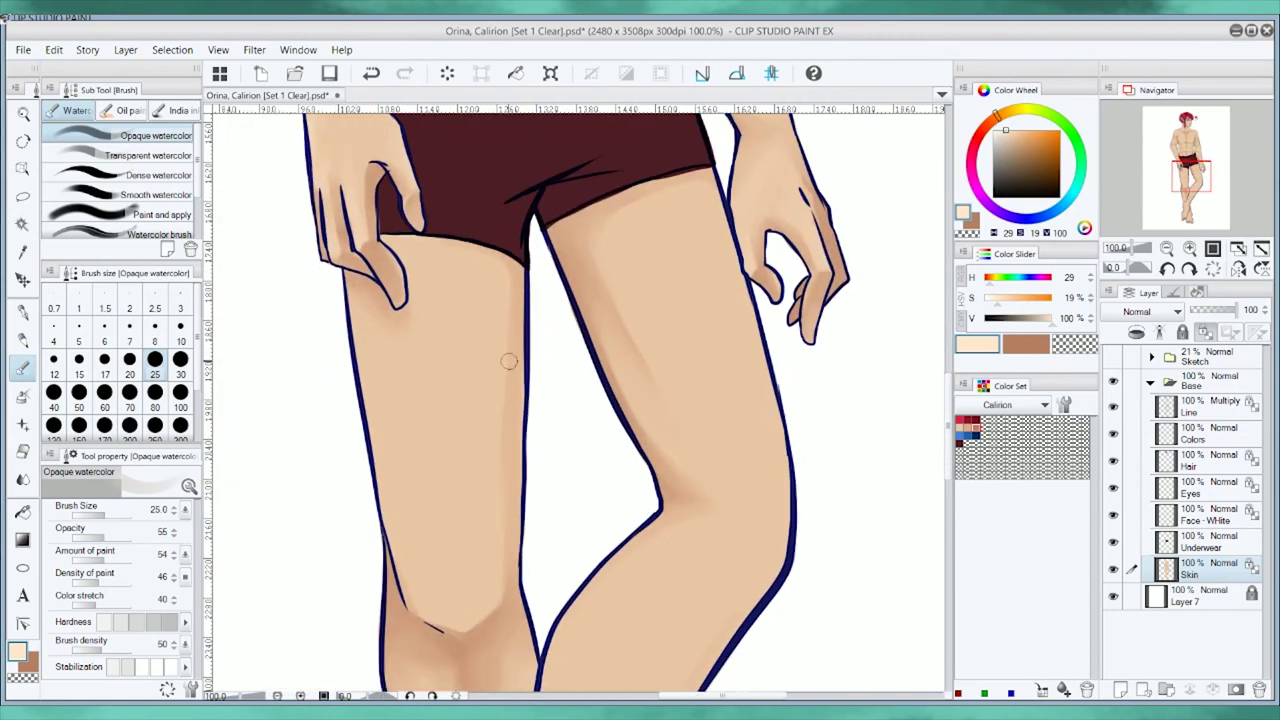
key(bracketright)
key(bracketright)
key(bracketright)
key(bracketright)
scroll(732, 341, down, 3)
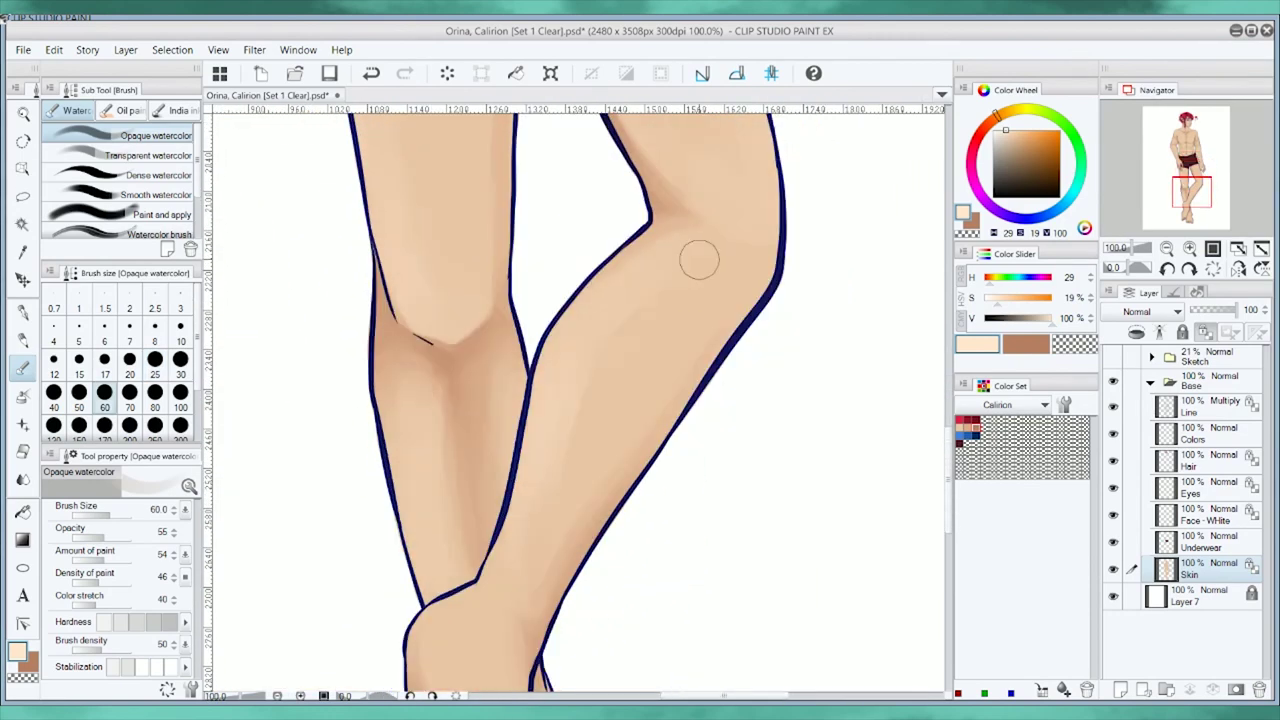
scroll(386, 257, down, 3)
scroll(497, 373, down, 3)
key(bracketleft)
scroll(457, 514, up, 6)
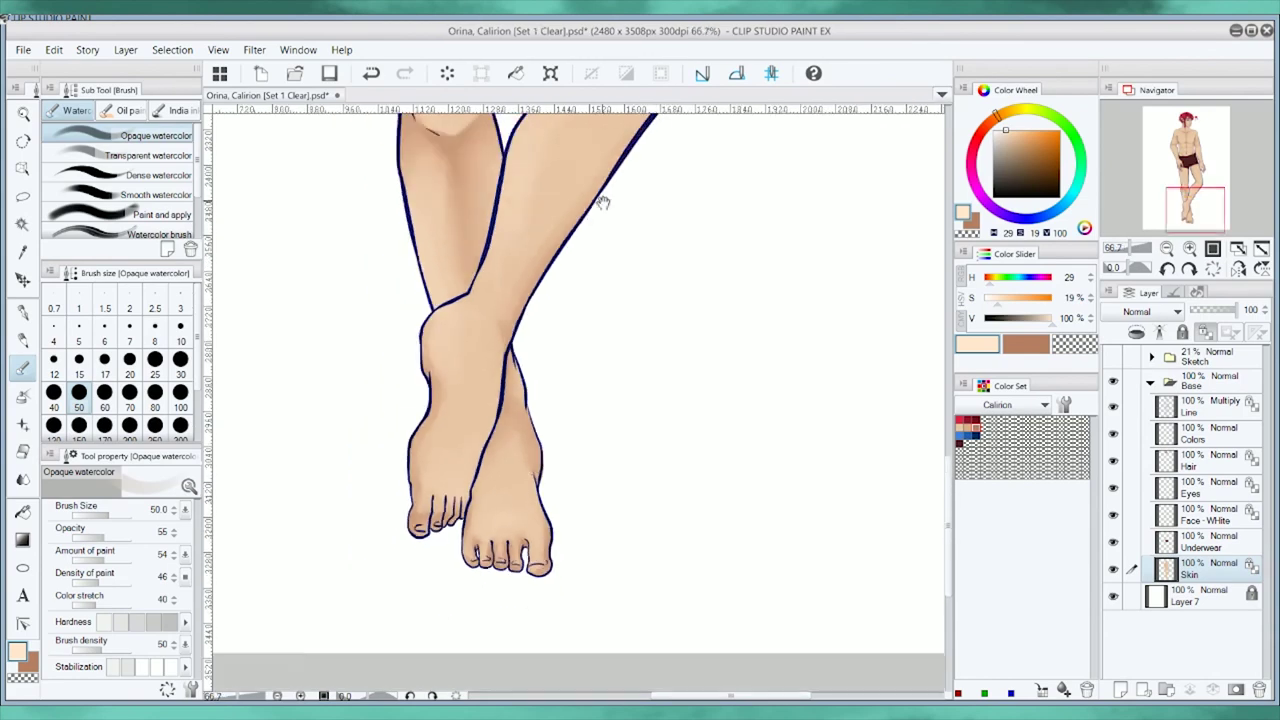
scroll(494, 369, down, 1)
On the Underwear layer, paint dark maroon folds and streaks, undoing one unwanted stroke.
click(1200, 540)
alt+click(560, 360)
drag(560, 395, 630, 425)
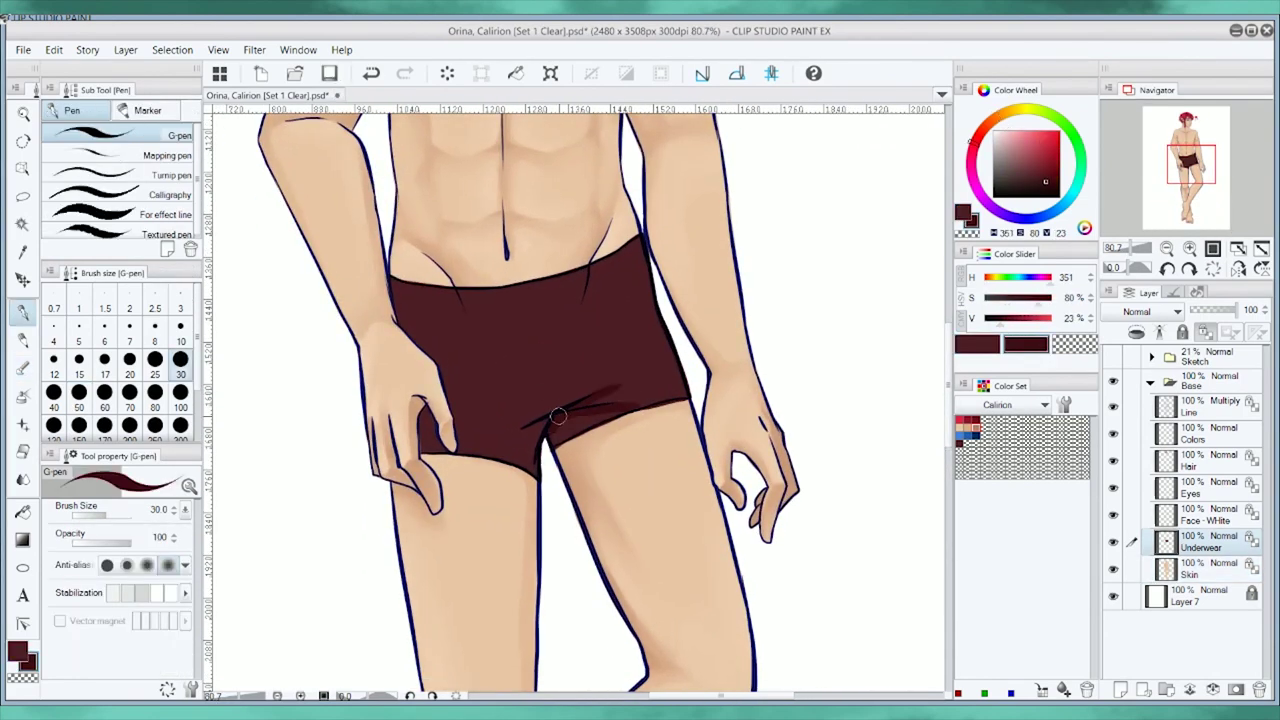
drag(430, 410, 440, 450)
drag(470, 295, 480, 350)
mouse_move(560, 275)
mouse_down()
mouse_move(565, 340)
mouse_move(529, 337)
mouse_up()
key(bracketleft)
key(ctrl+z)
Blend the underwear shading with the Oil Paint Blendy 2 brush at size 40.
click(128, 110)
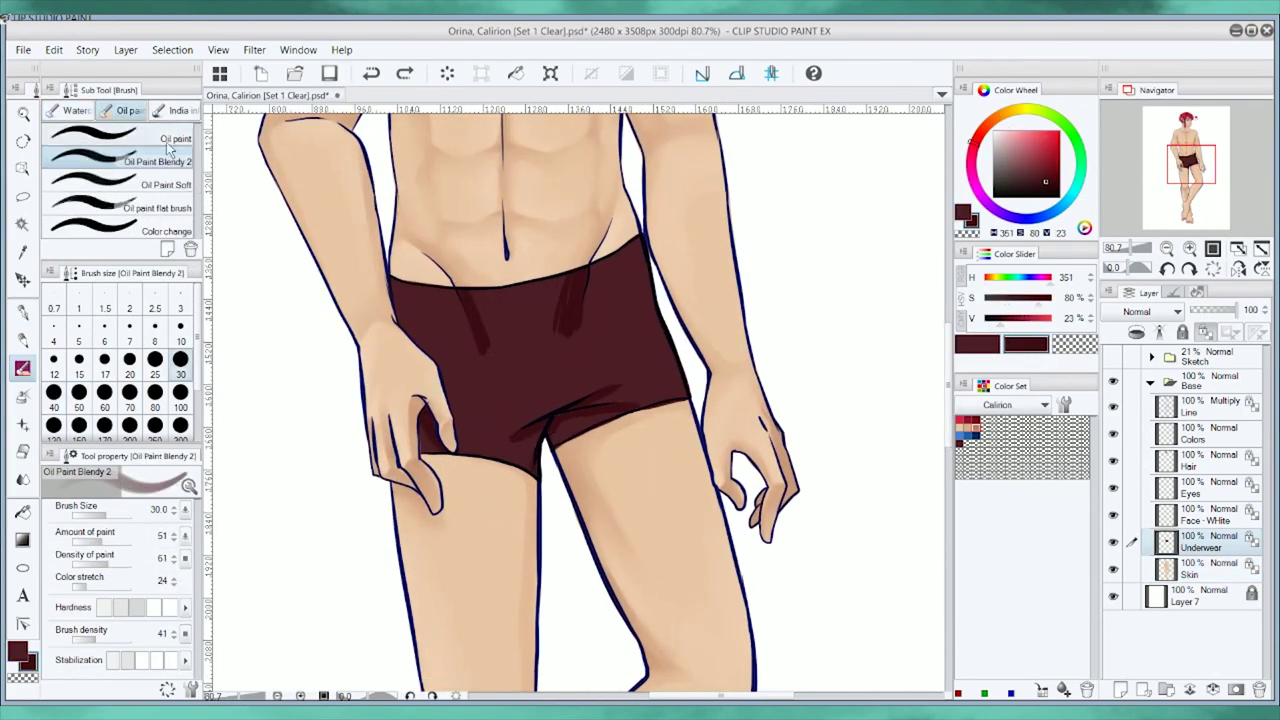
click(130, 158)
key(bracketleft)
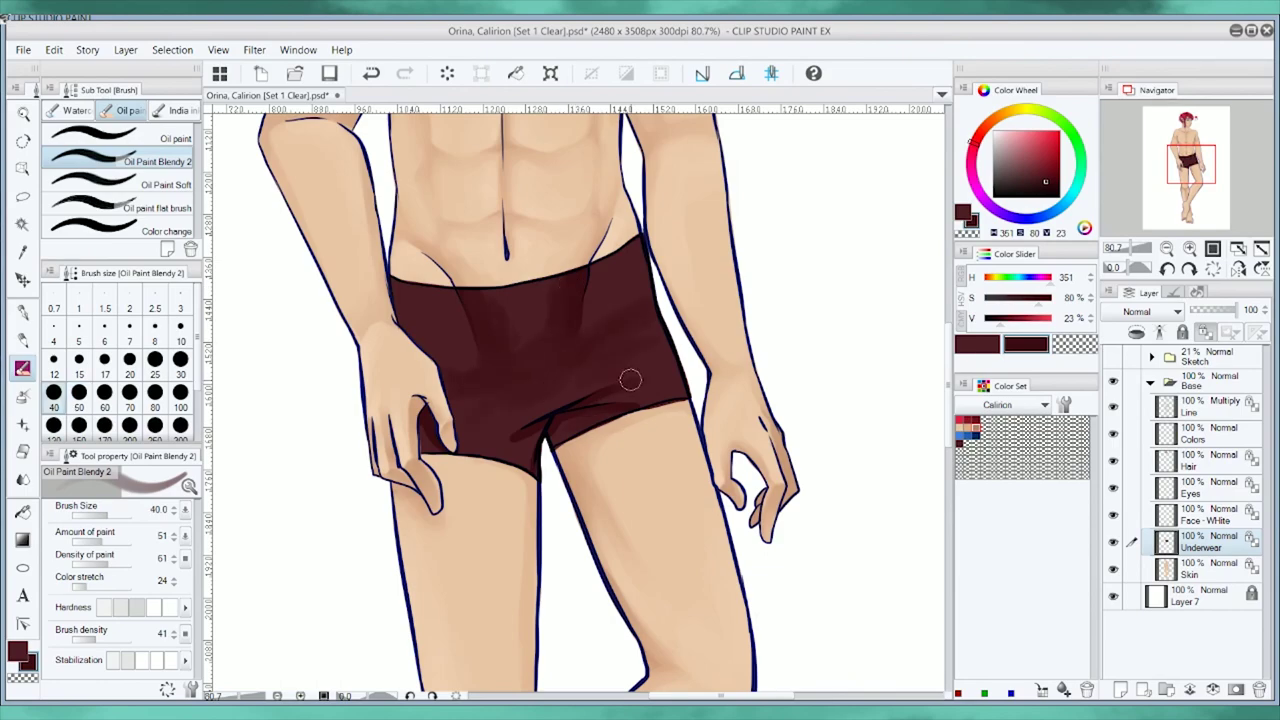
mouse_move(630, 379)
mouse_down()
mouse_move(566, 297)
mouse_move(603, 417)
mouse_up()
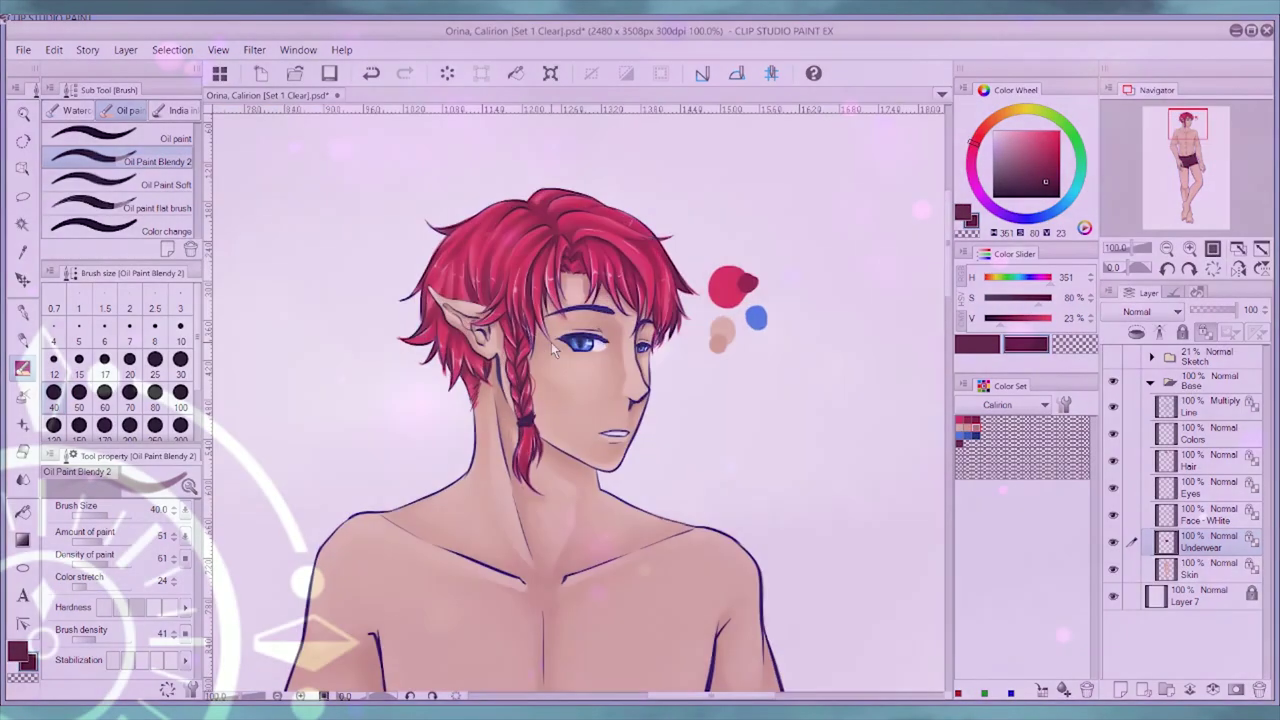